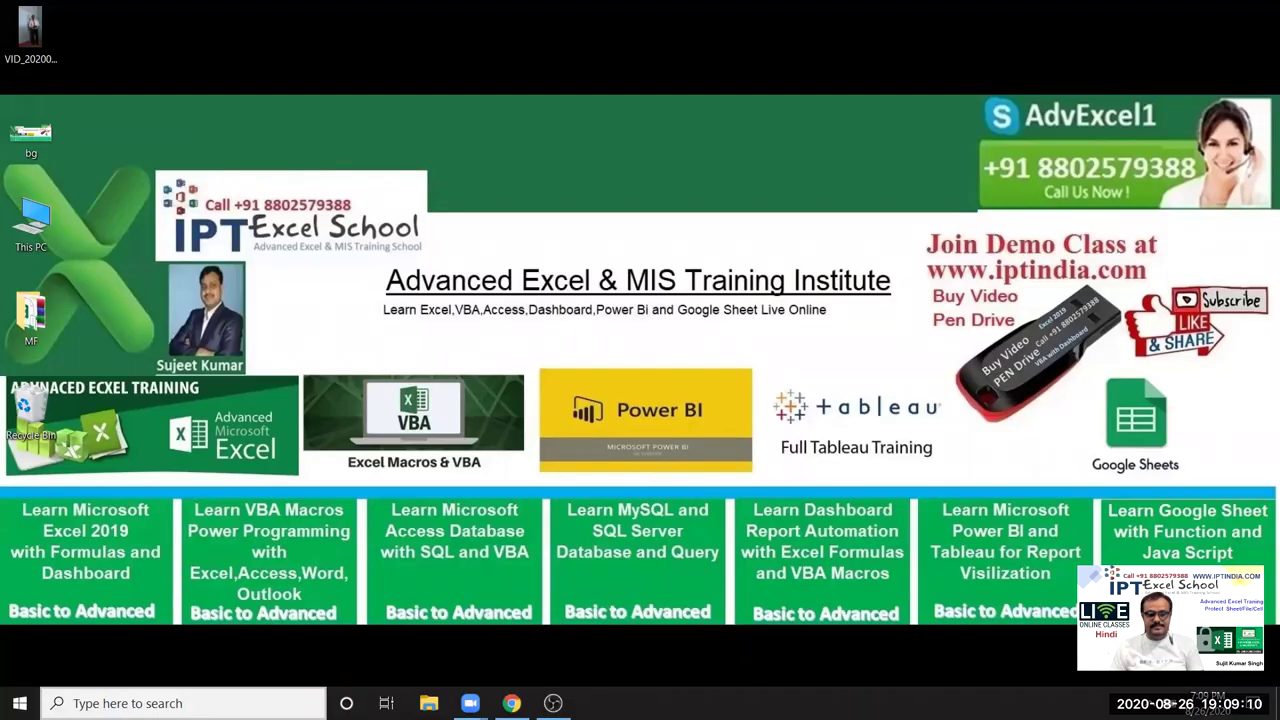
Open the Windows search panel from the taskbar search box.
click(183, 703)
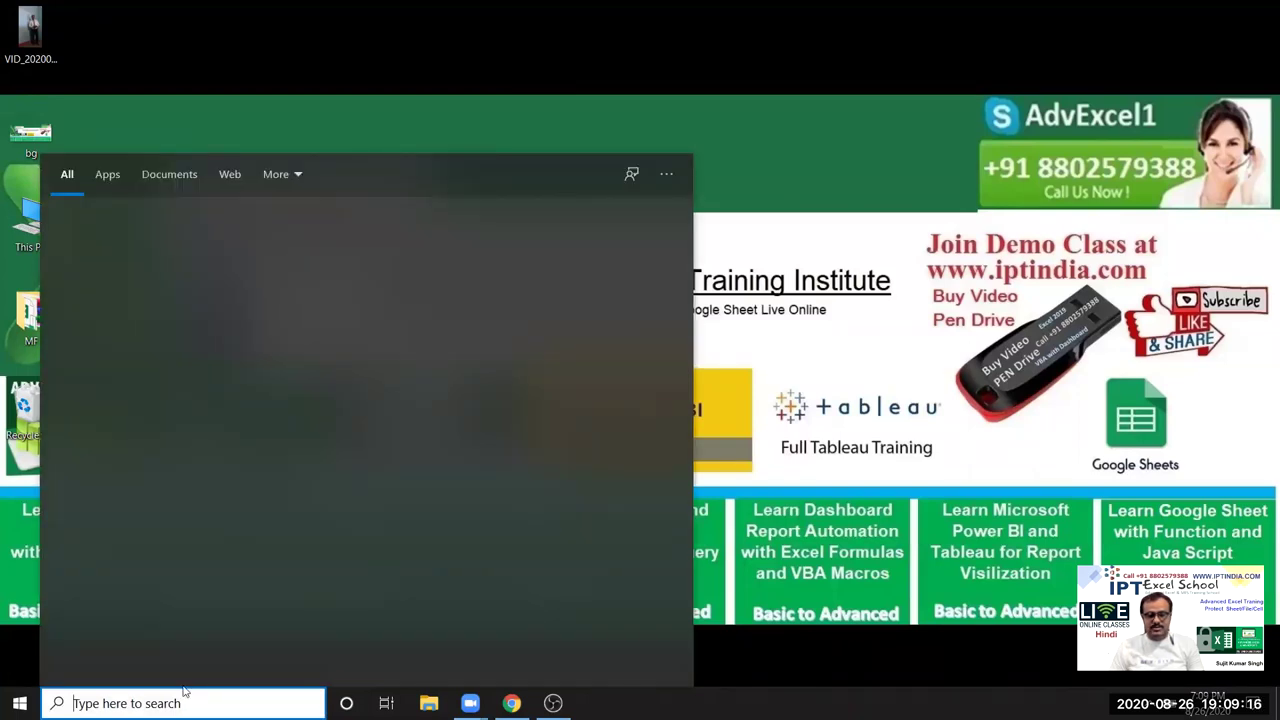
Search for 'excel' and launch the Excel app from the results.
text(e)
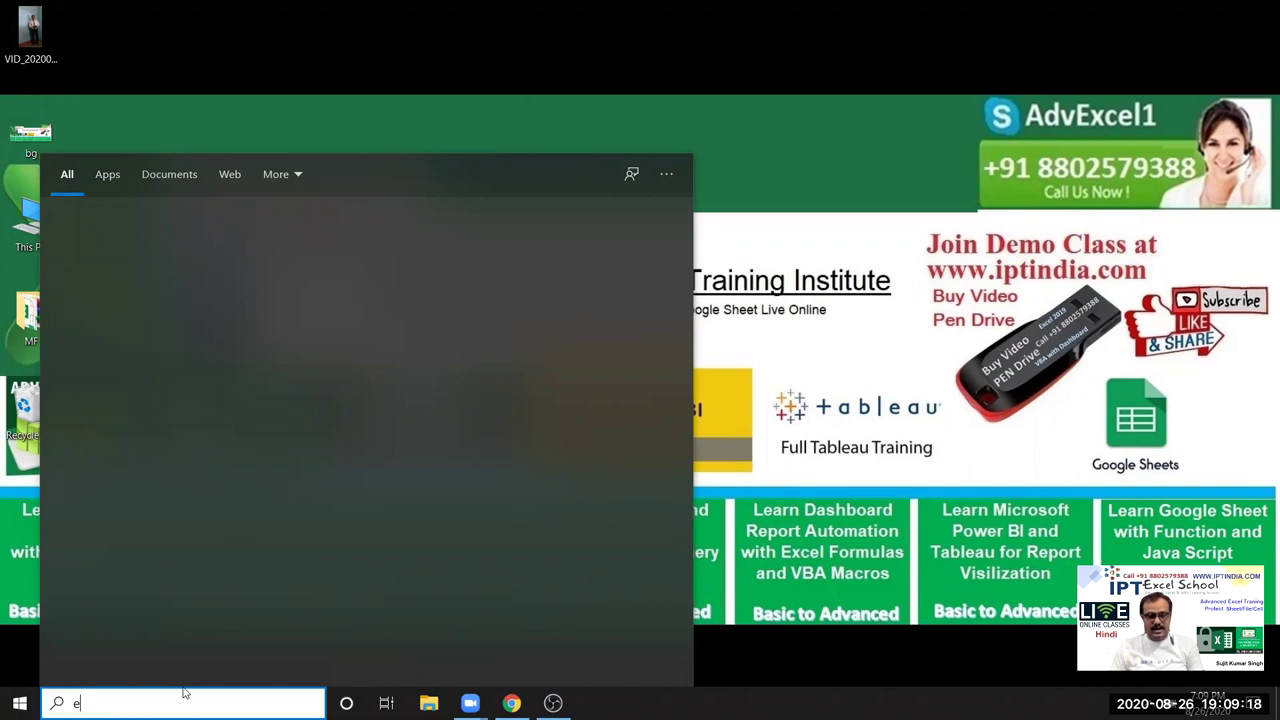
text(xcel)
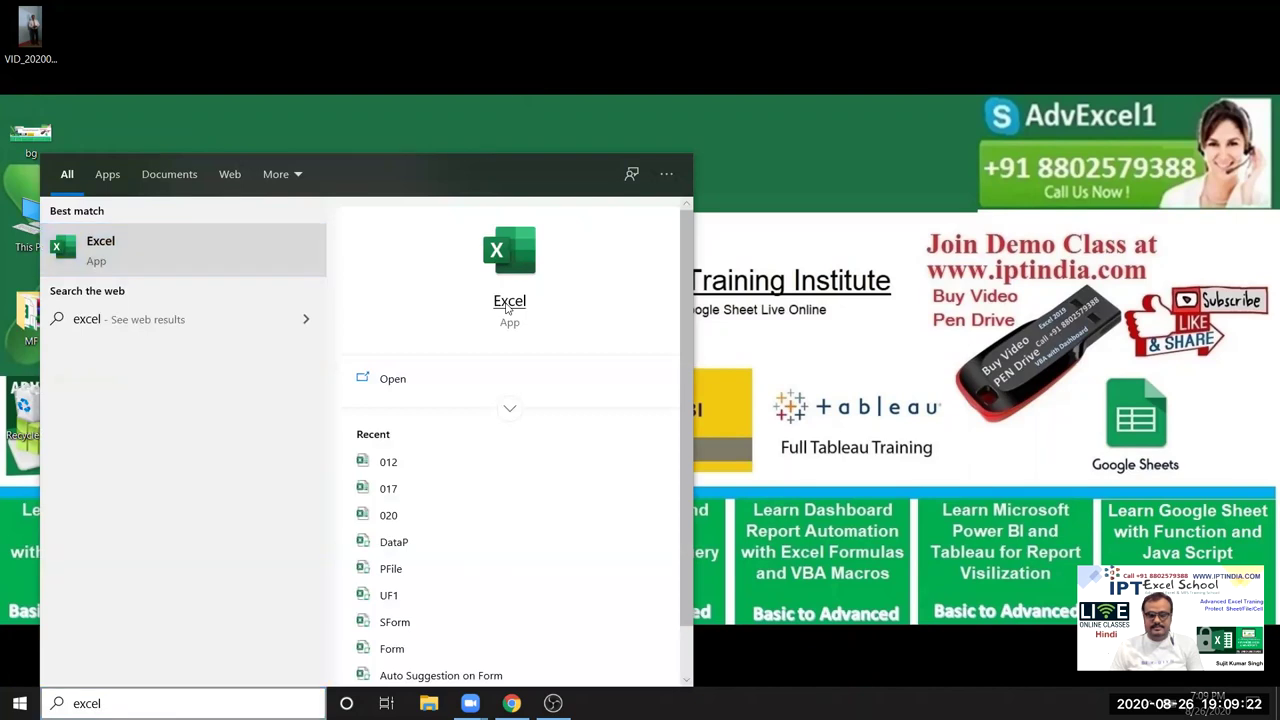
click(508, 308)
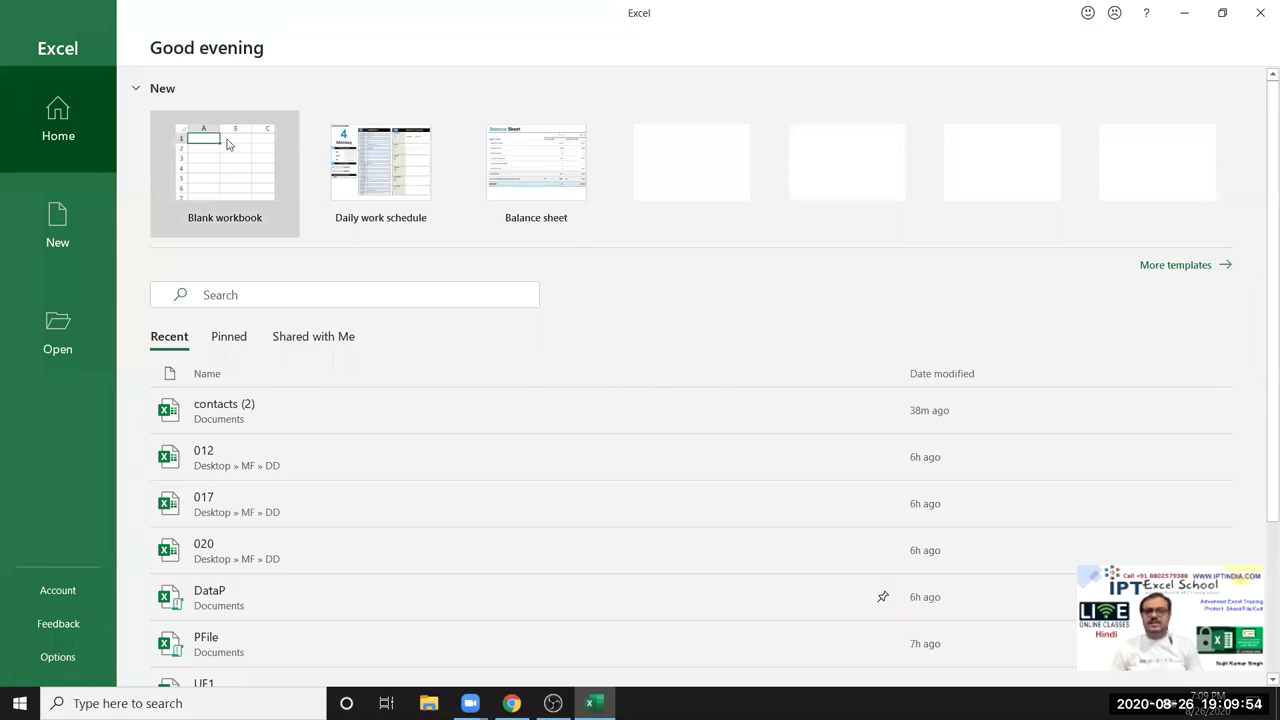
Start a new blank workbook.
click(230, 146)
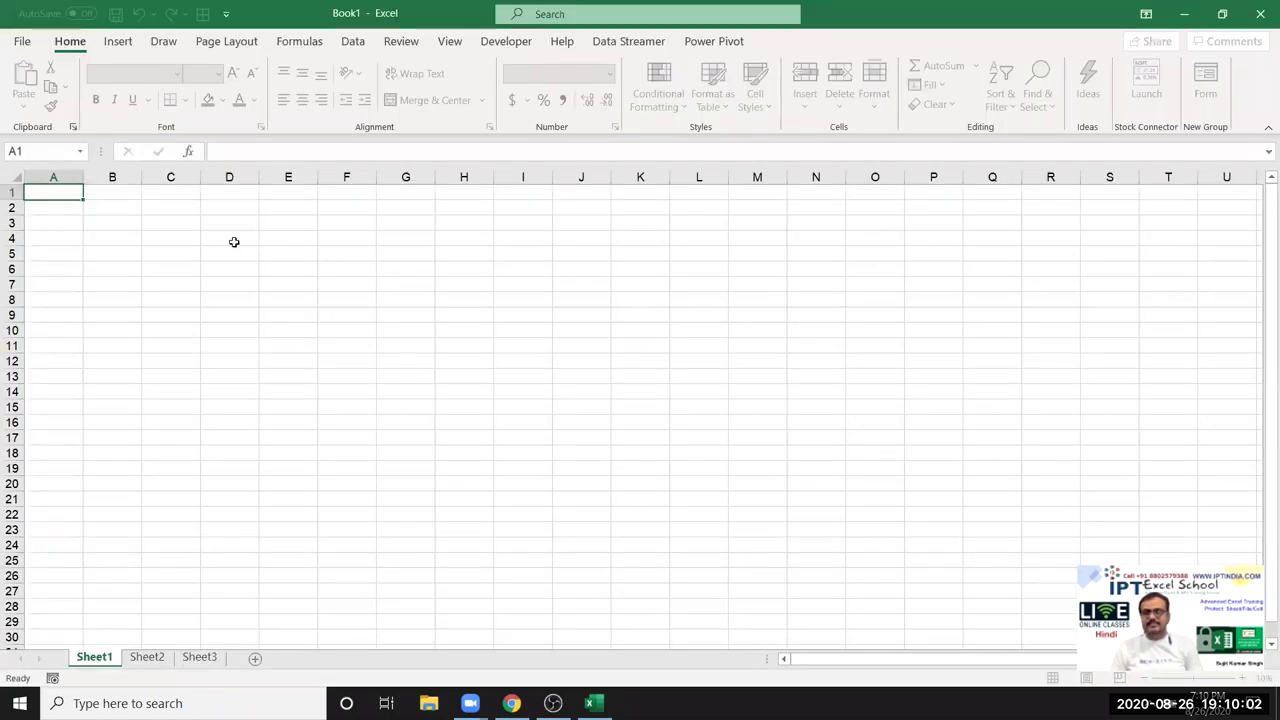
click(109, 235)
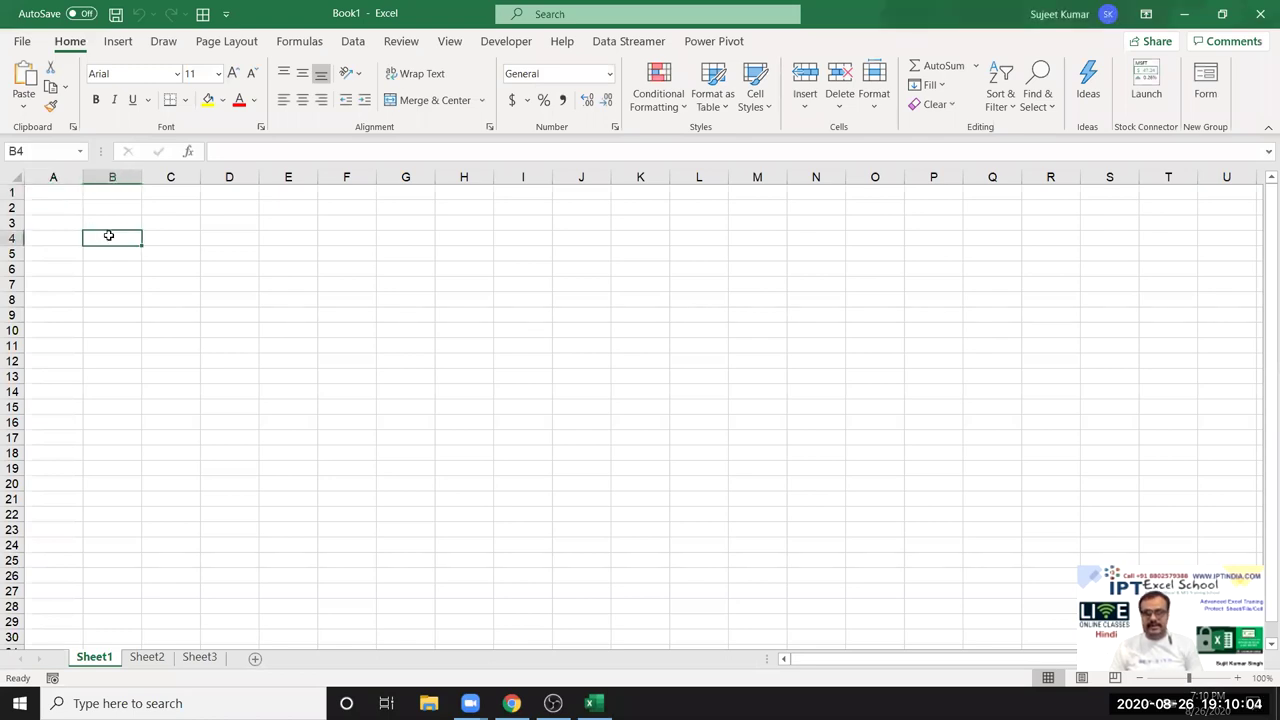
click(166, 229)
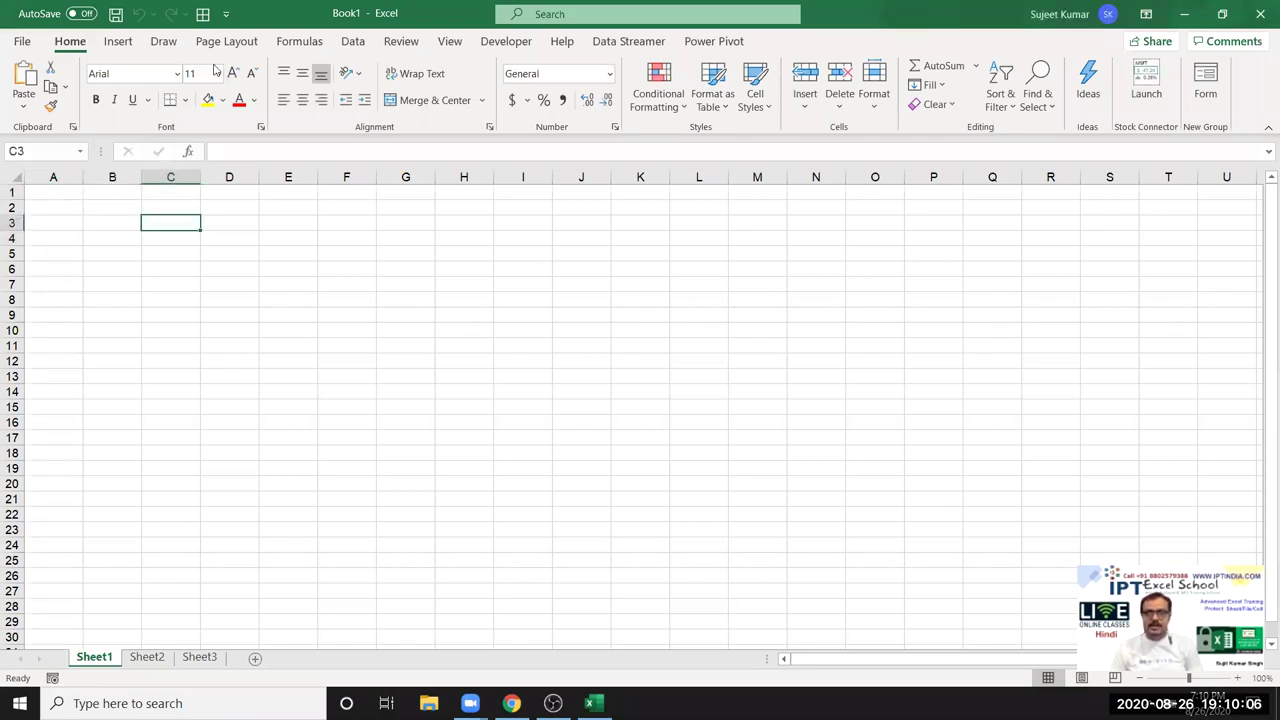
Enter the =RANDBETWEEN(10,90) random-number formula in cell A1.
click(42, 195)
double_click(42, 195)
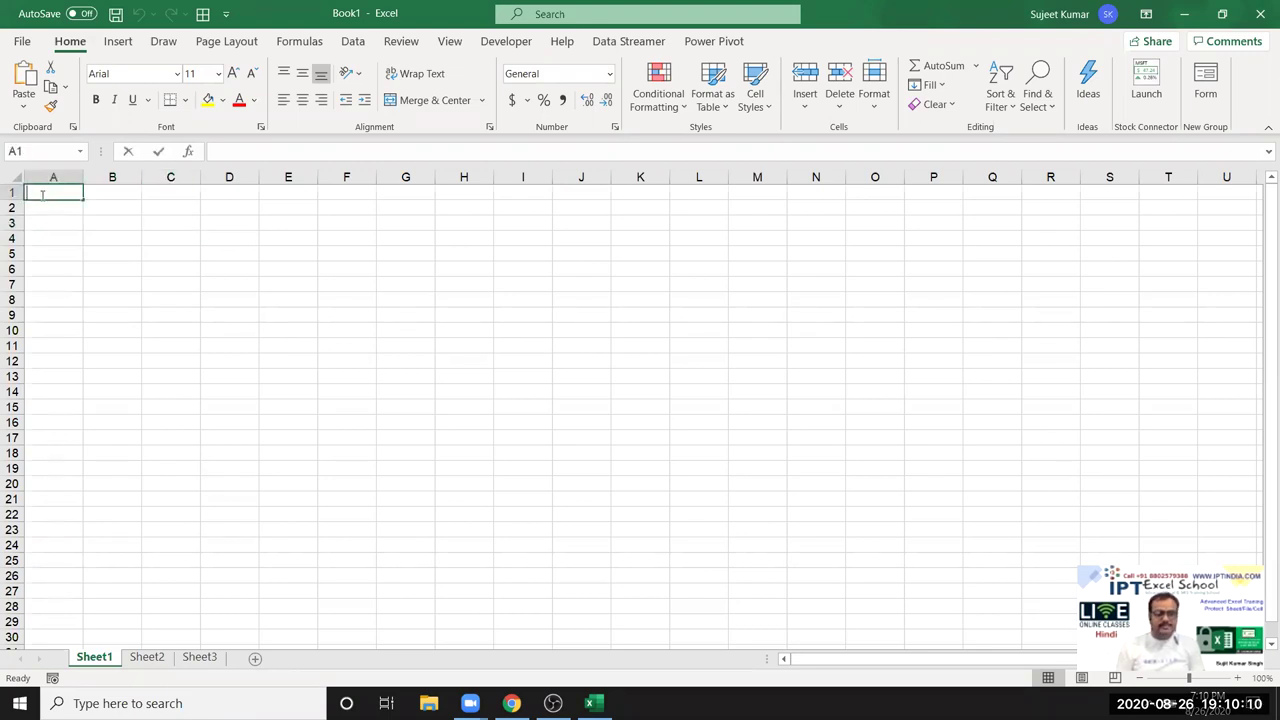
text(=ra)
key(Down)
key(Down)
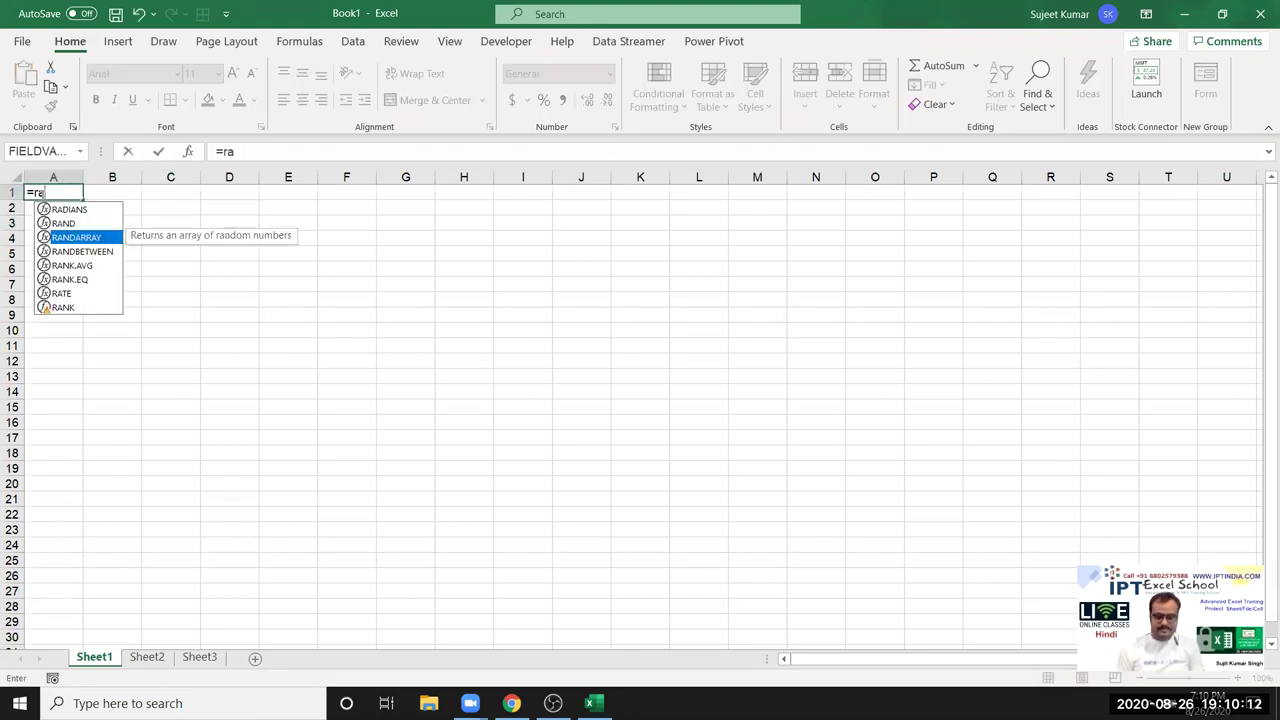
key(Down)
key(Tab)
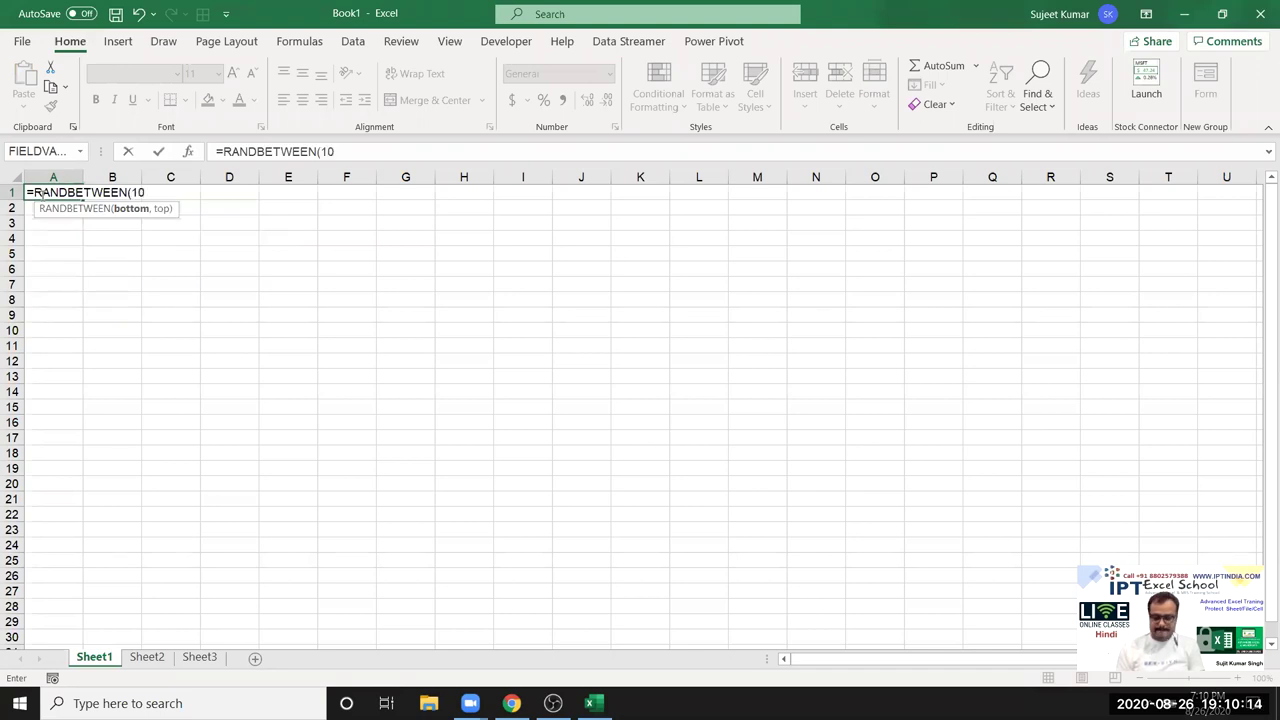
text(,9)
text(9)
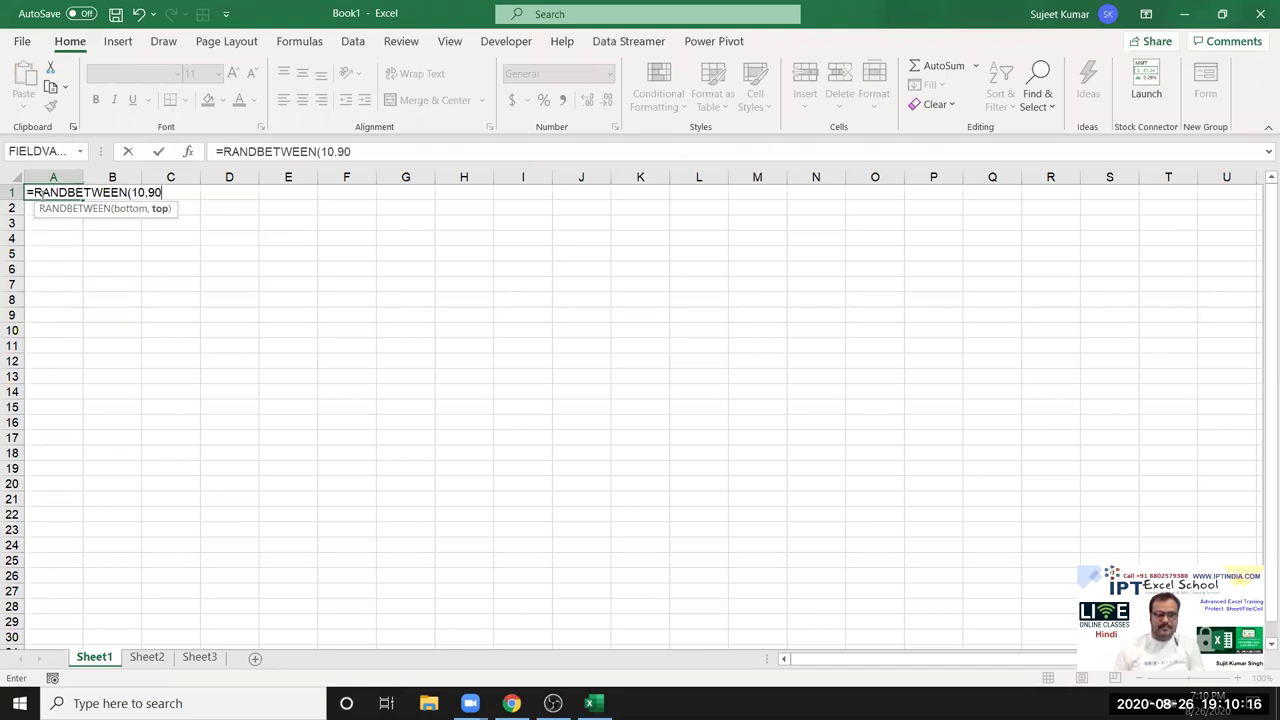
key(Return)
Fill the range A1:N27 with the random-number formula.
key(Up)
shift+click(794, 588)
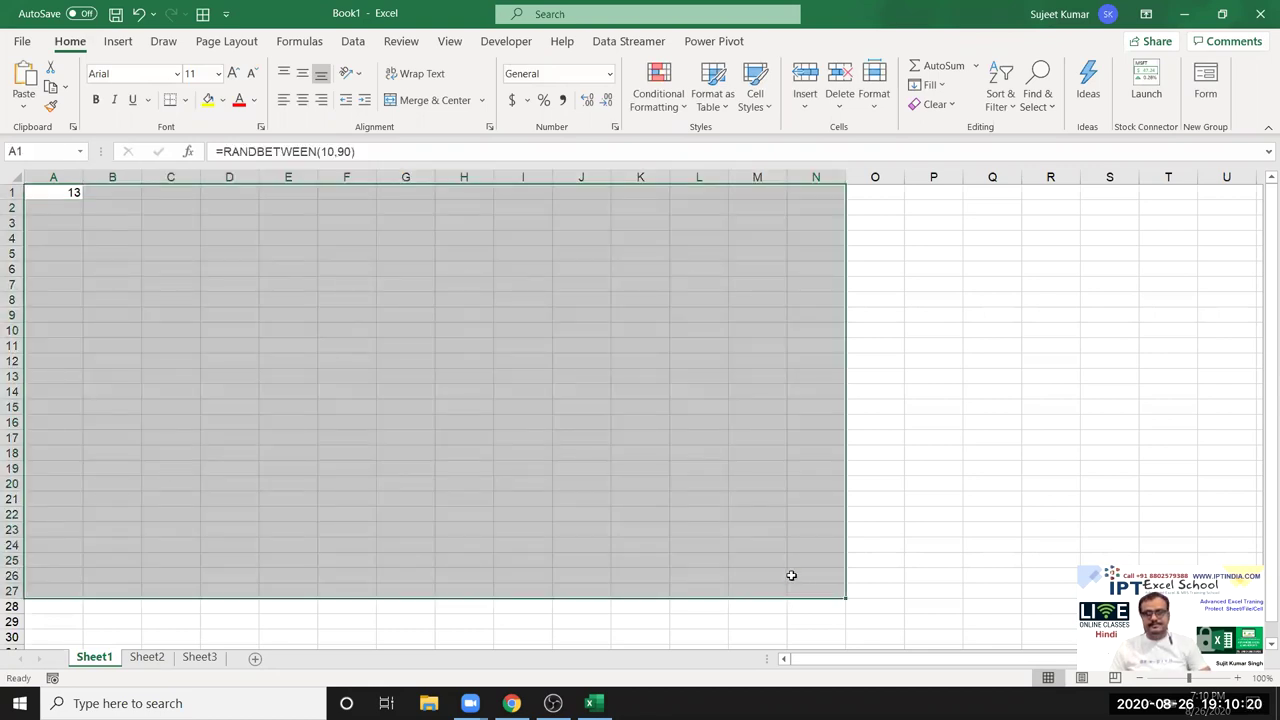
key(ctrl+Return)
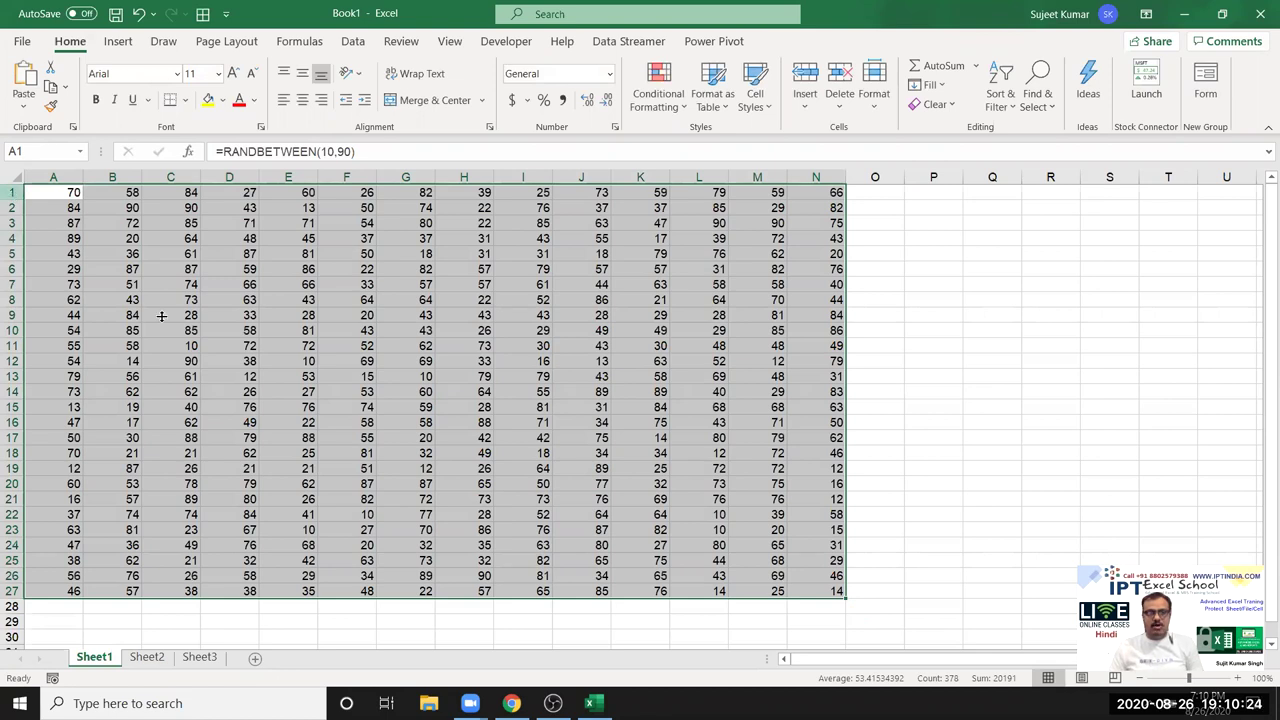
key(ctrl+q)
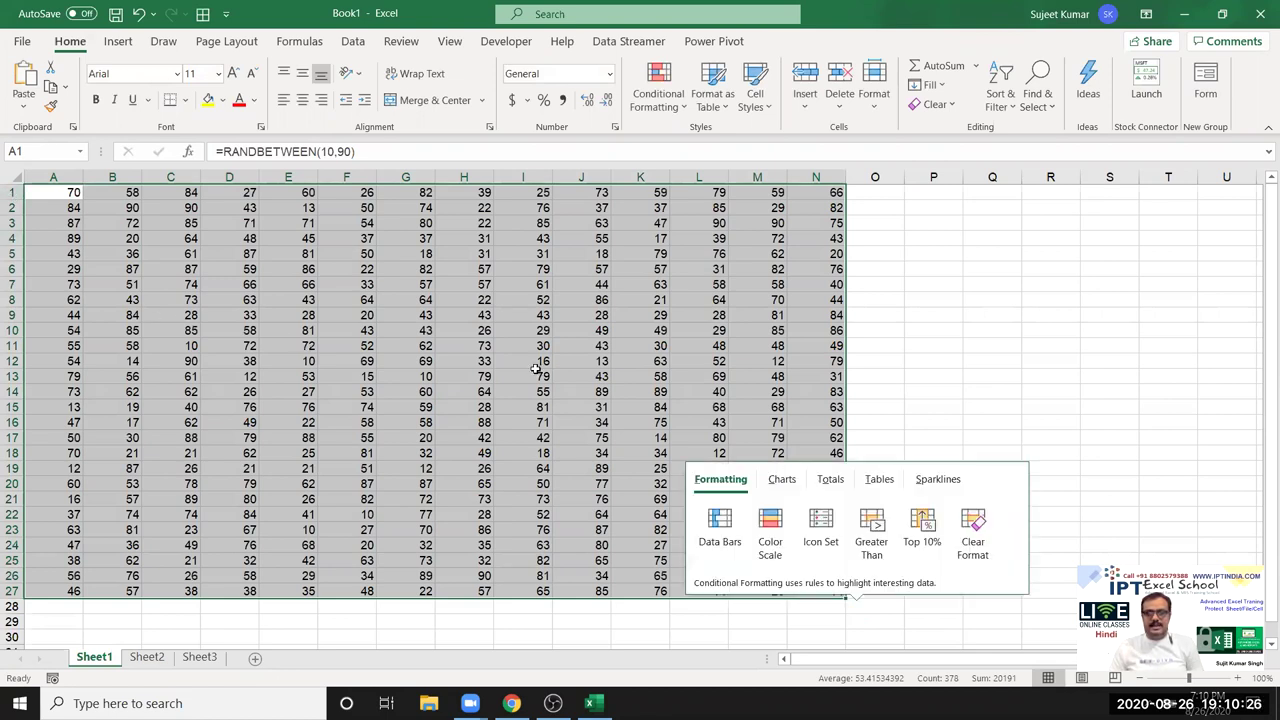
click(414, 343)
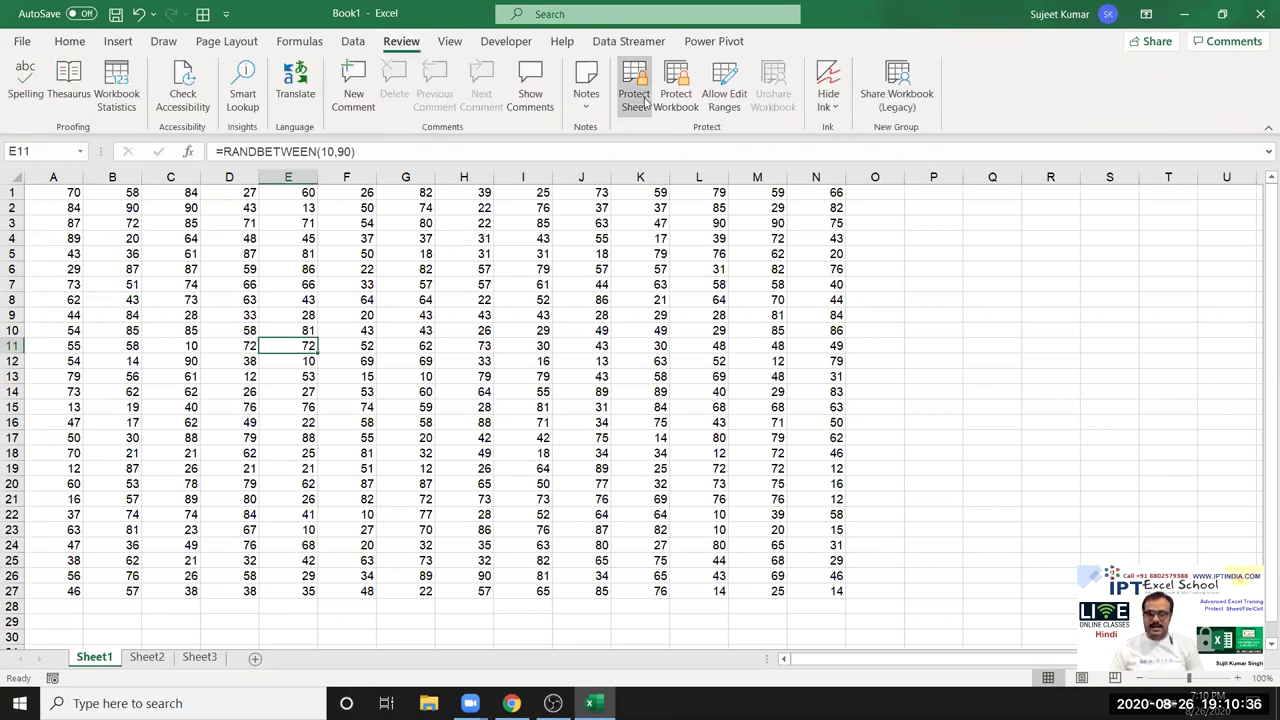
Protect Sheet1 with a password, entering it a second time to confirm.
right_click(94, 657)
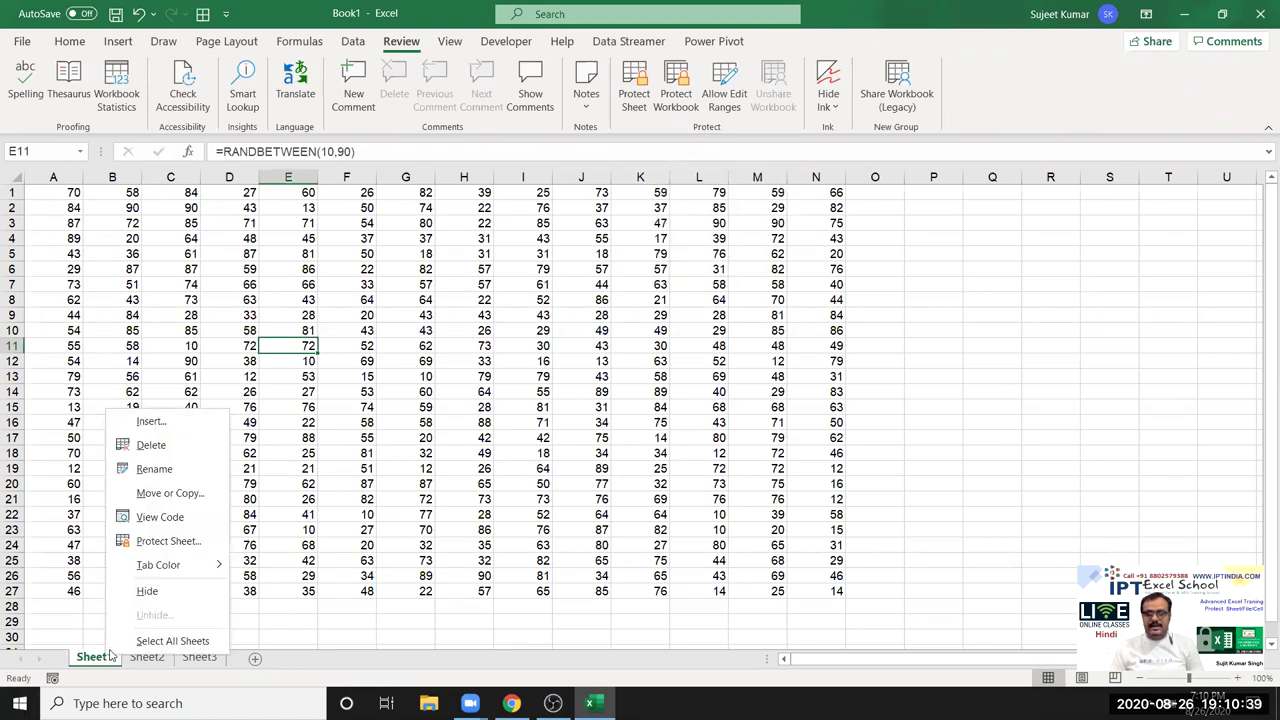
click(194, 541)
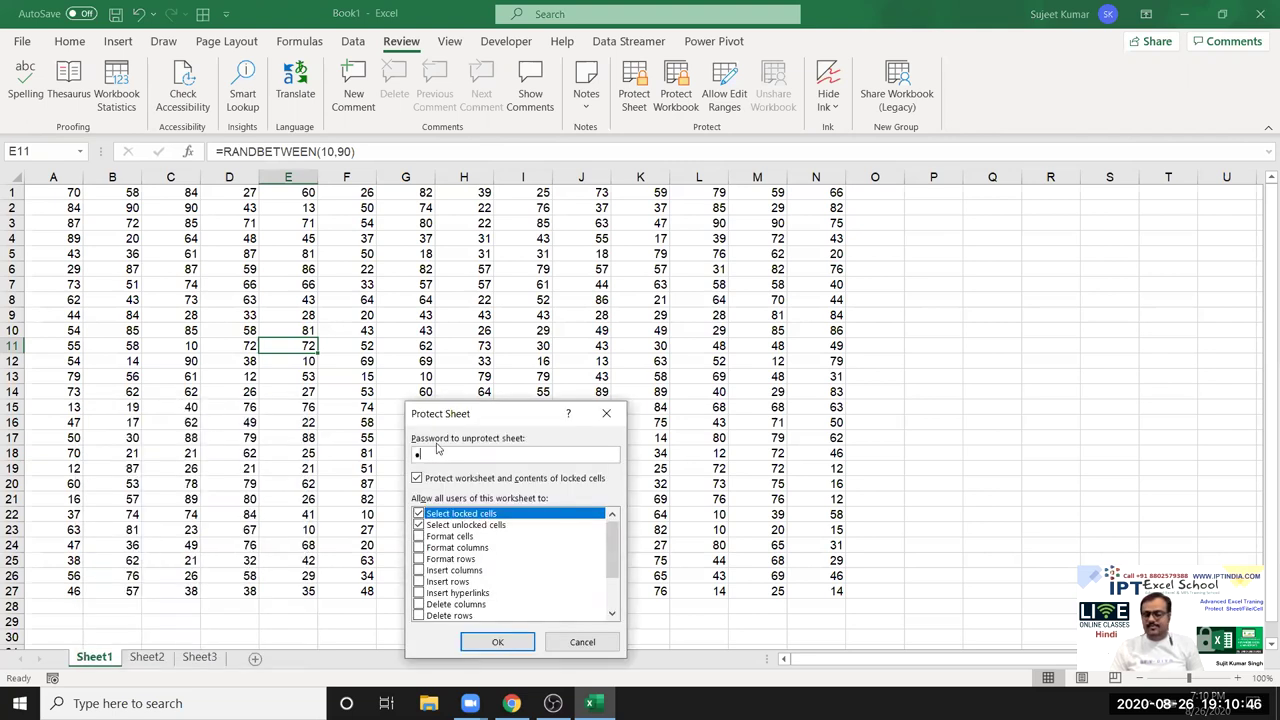
key(Return)
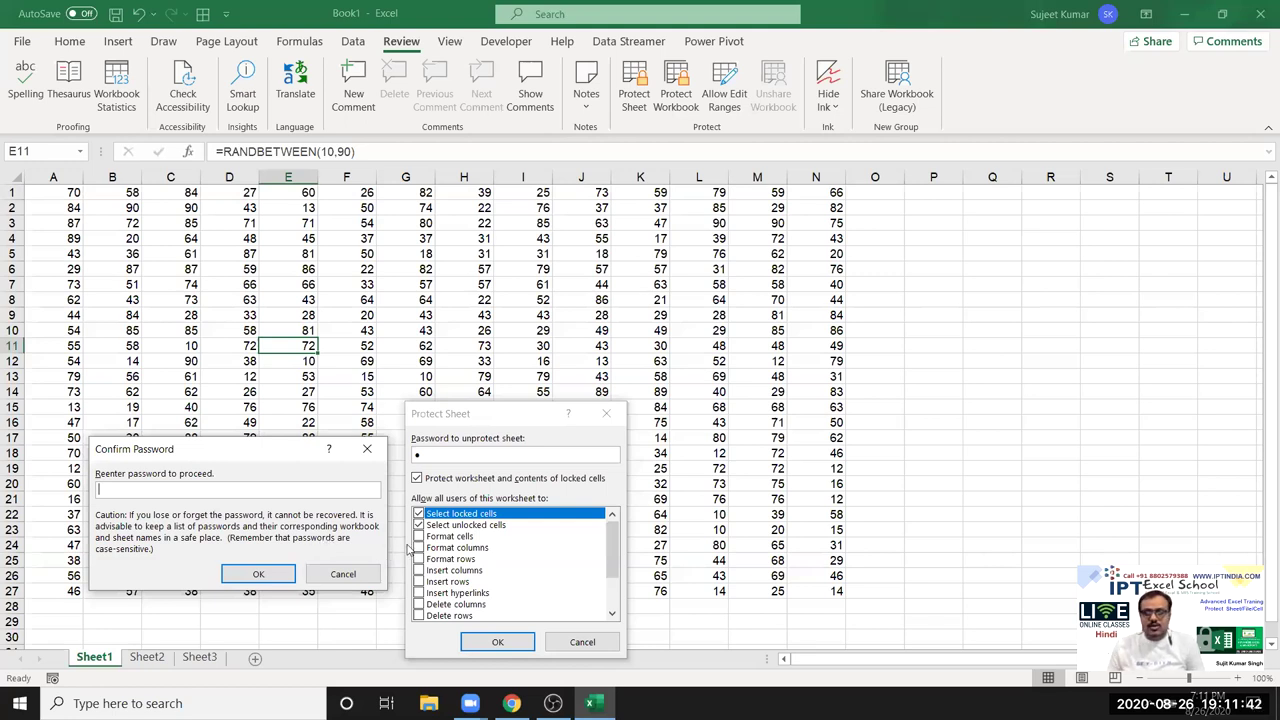
text(1)
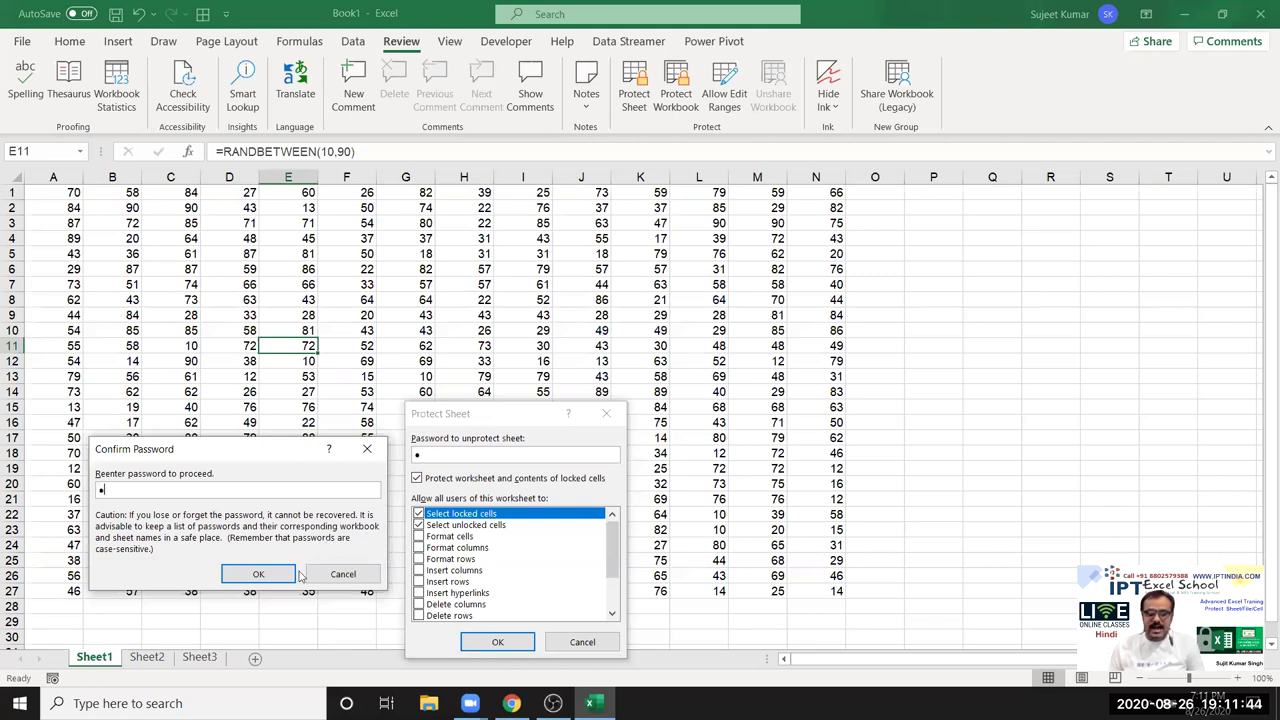
click(237, 578)
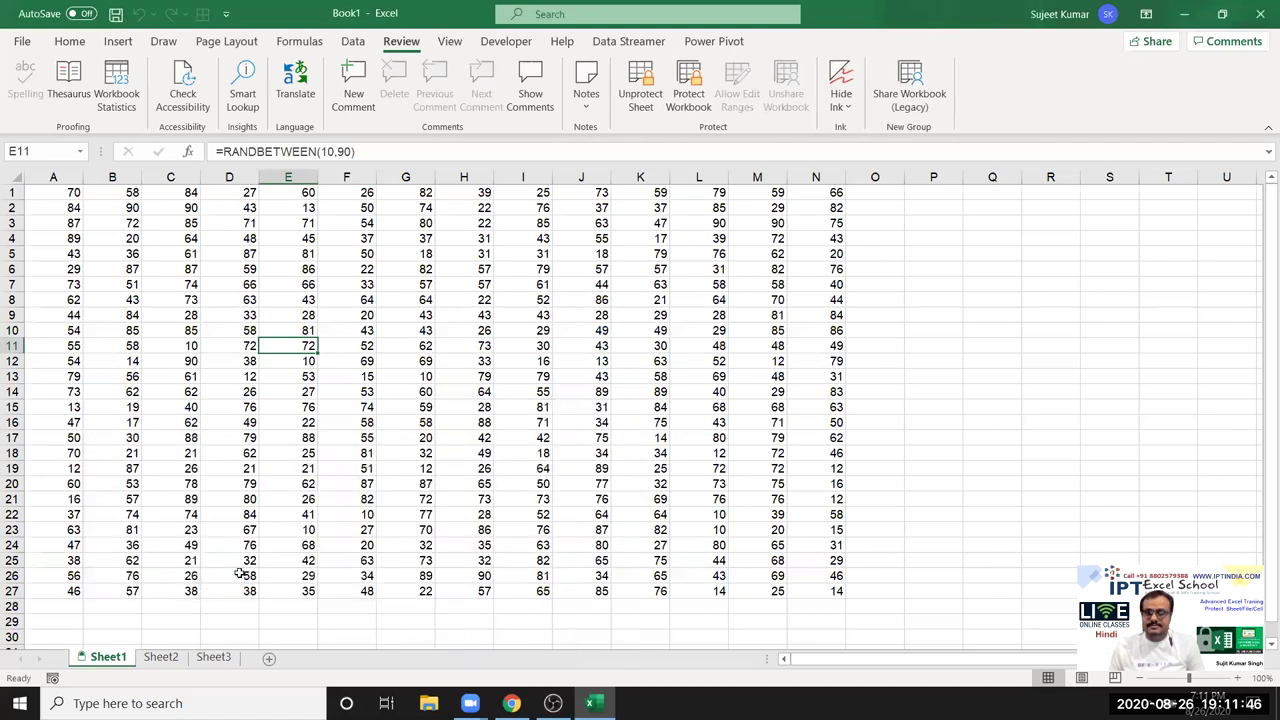
click(381, 424)
key(Delete)
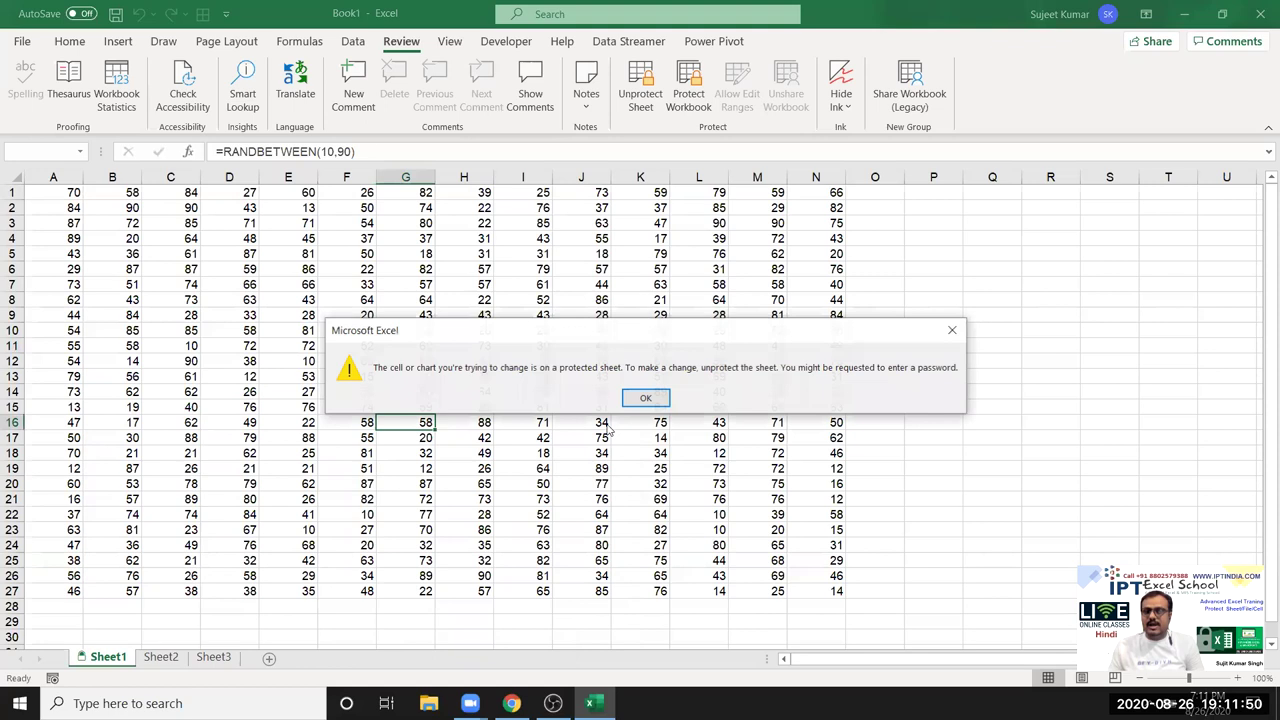
click(646, 398)
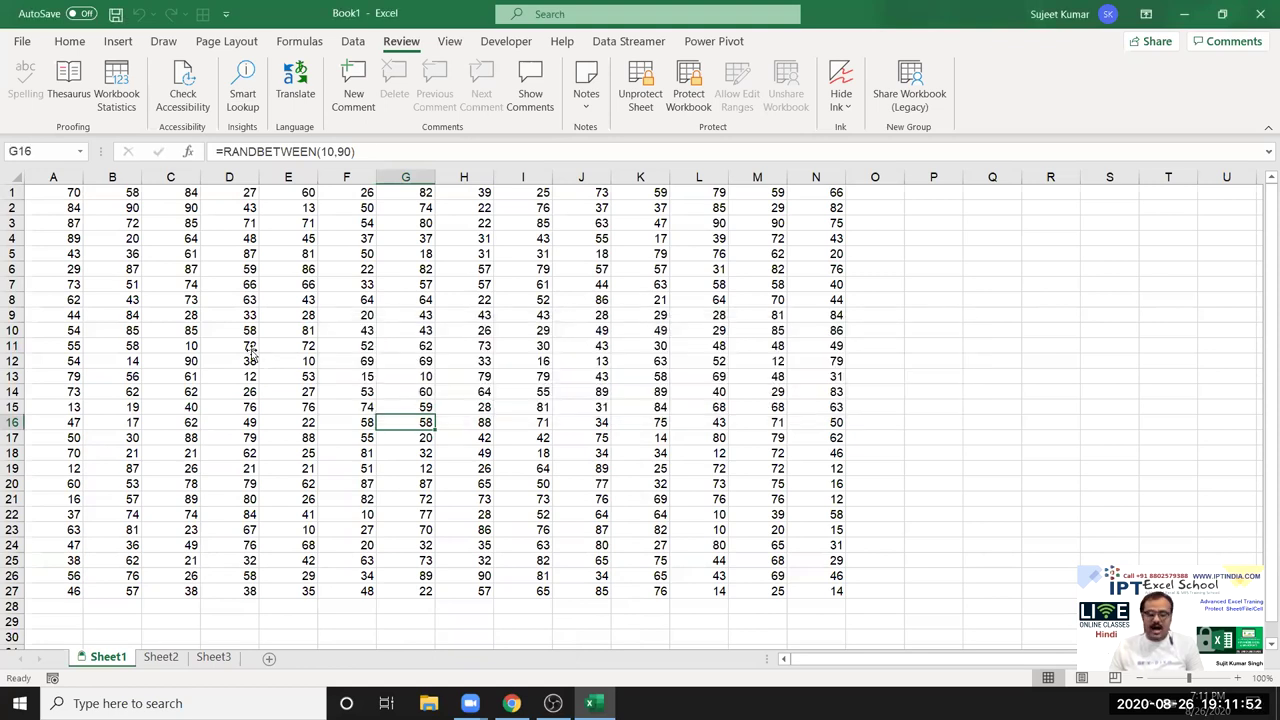
click(230, 347)
drag(112, 254, 710, 468)
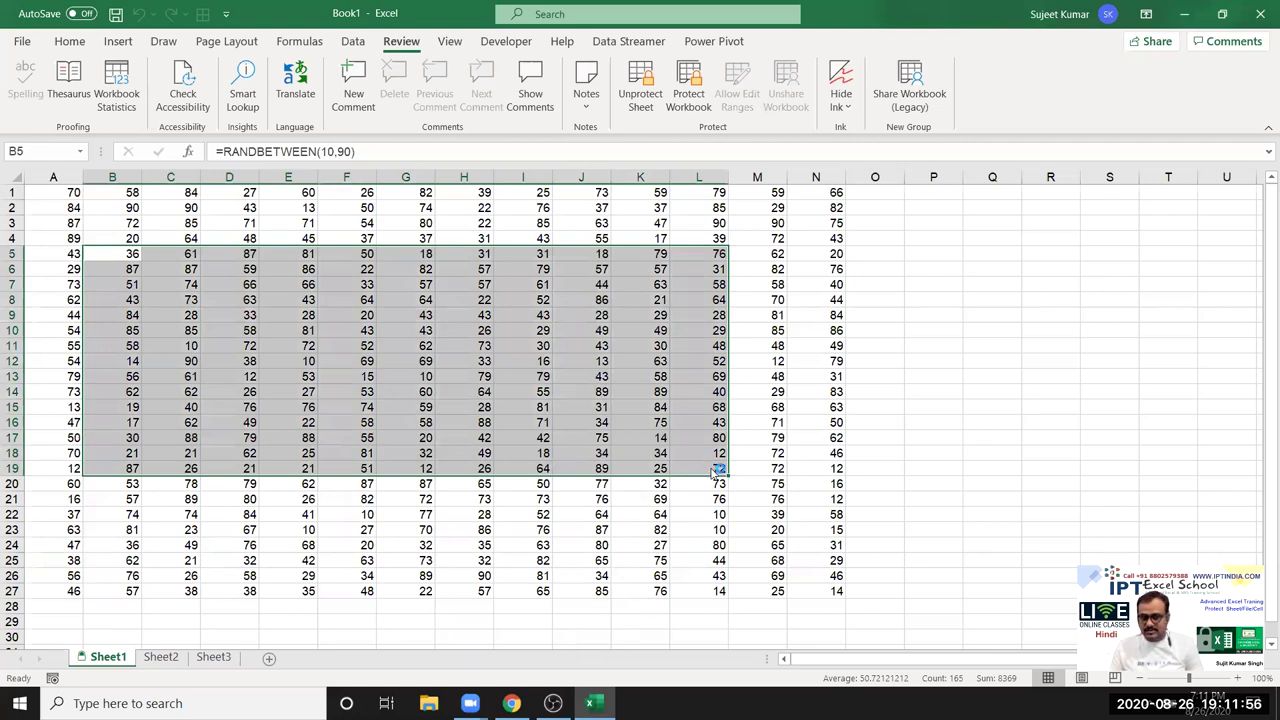
key(ctrl+p)
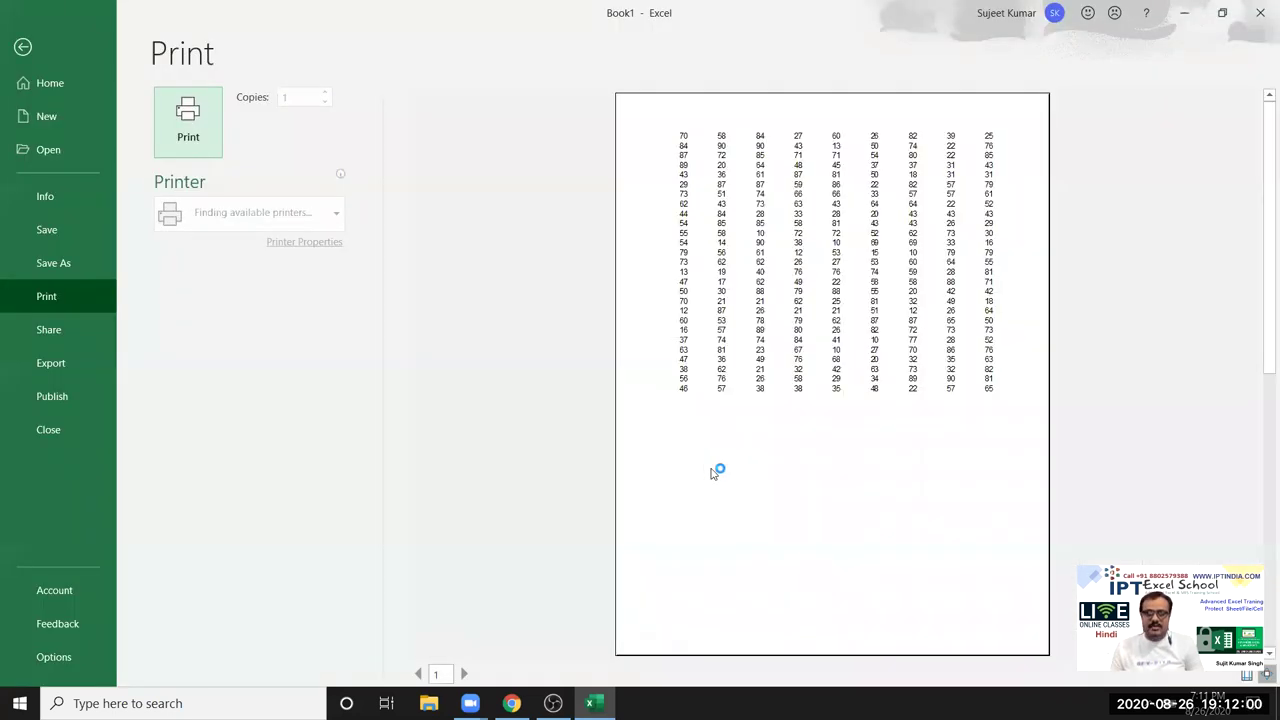
key(Escape)
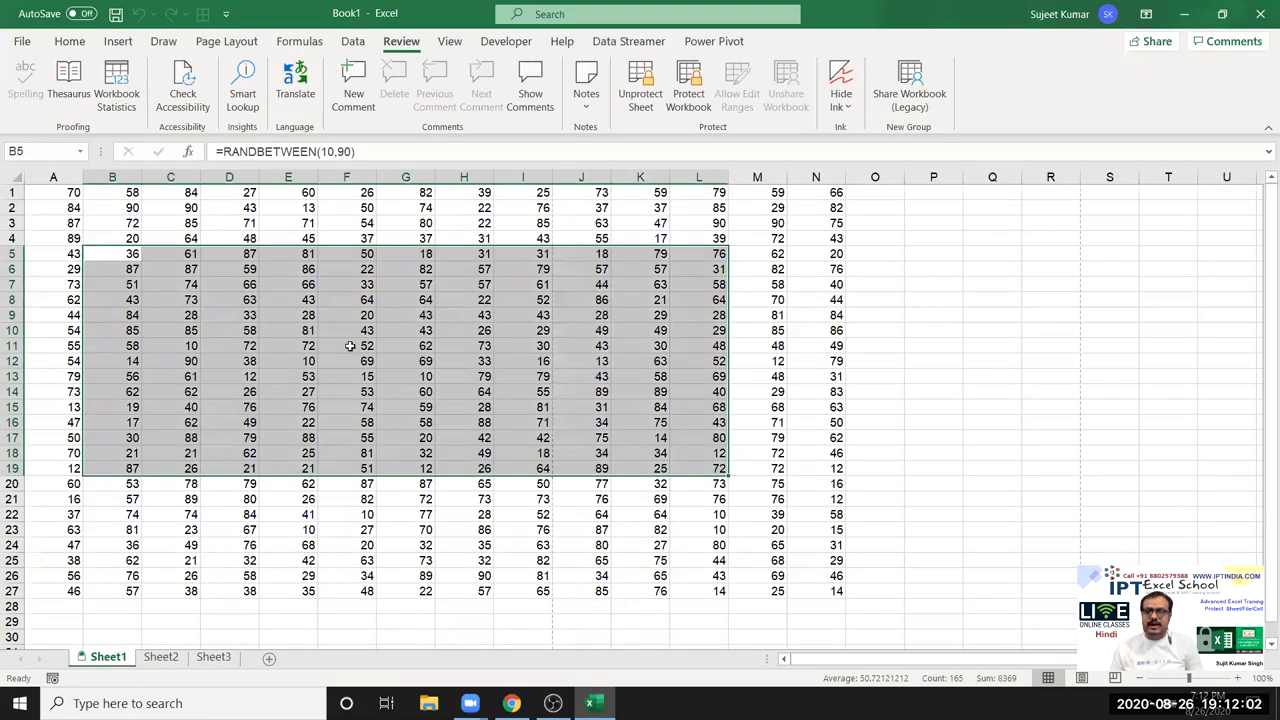
click(350, 346)
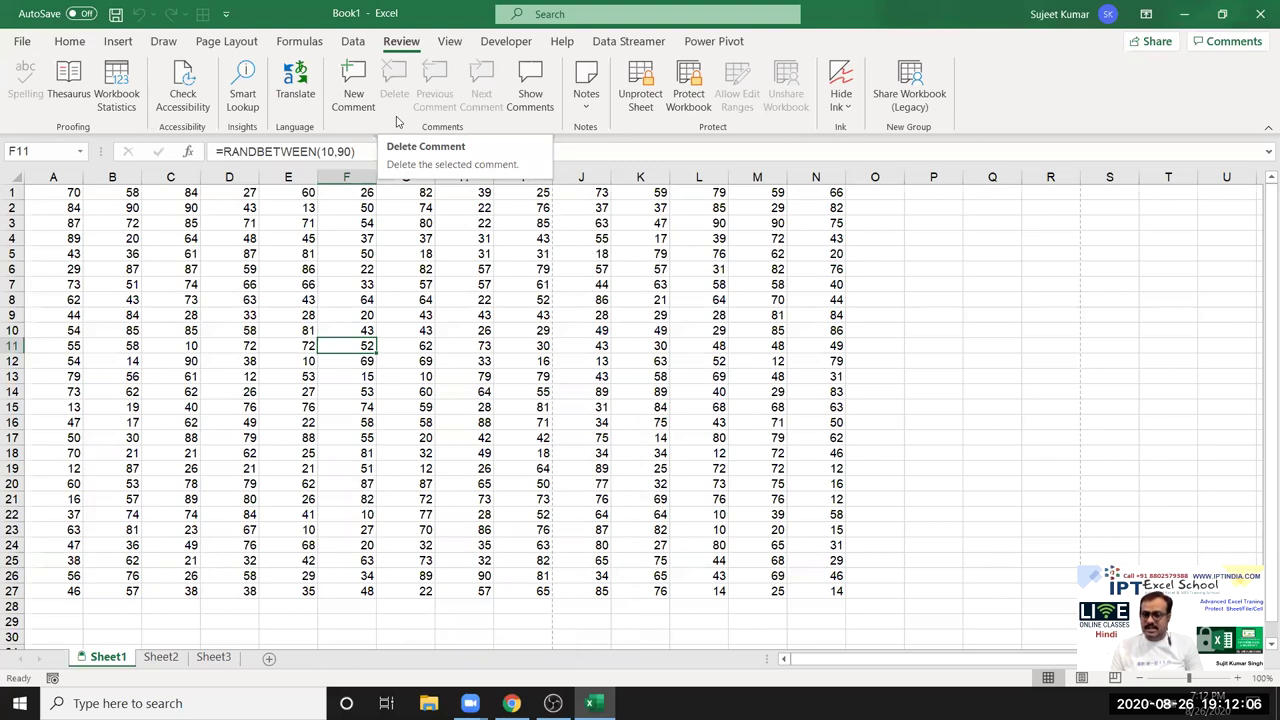
Unprotect Sheet1 by entering its password.
right_click(100, 665)
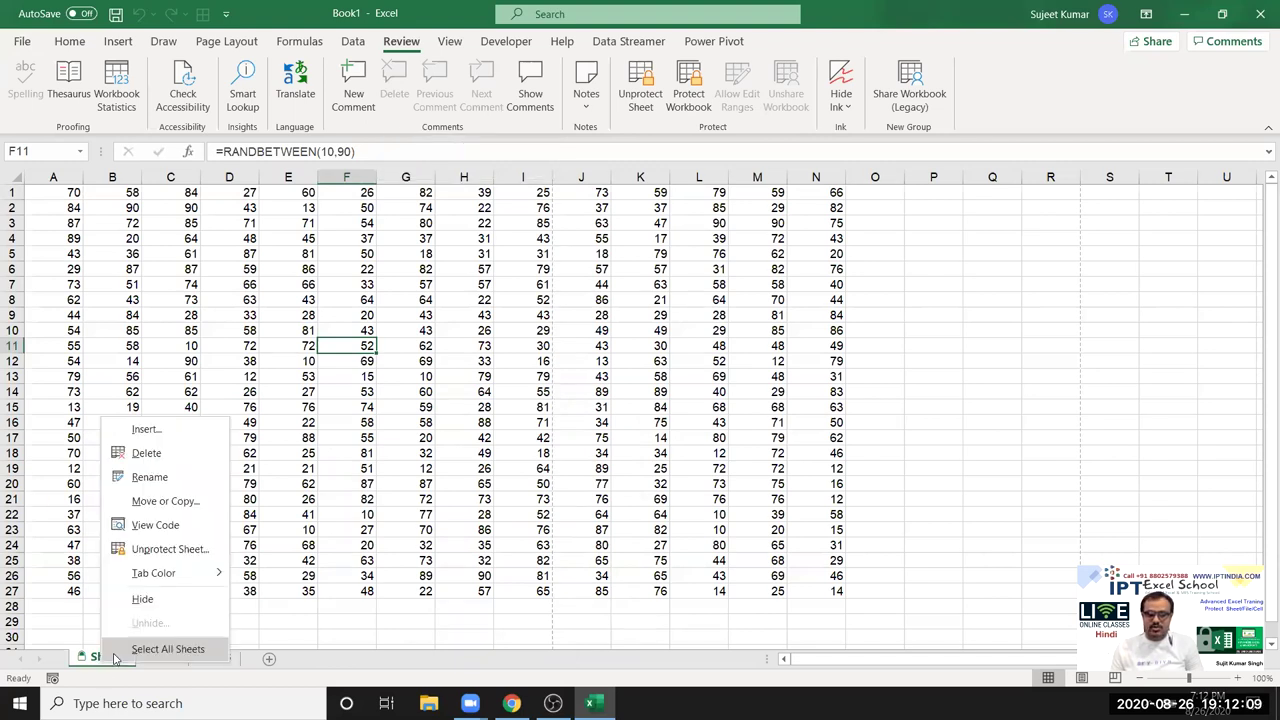
click(172, 550)
text(1)
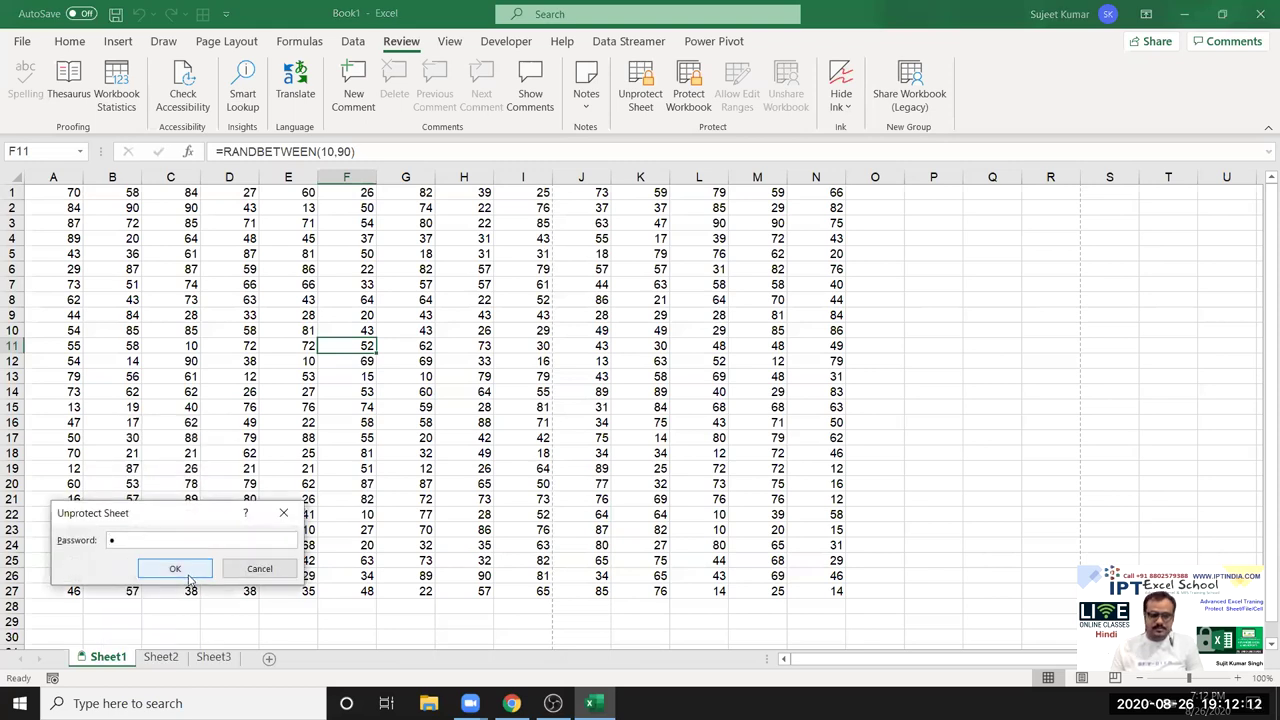
key(Return)
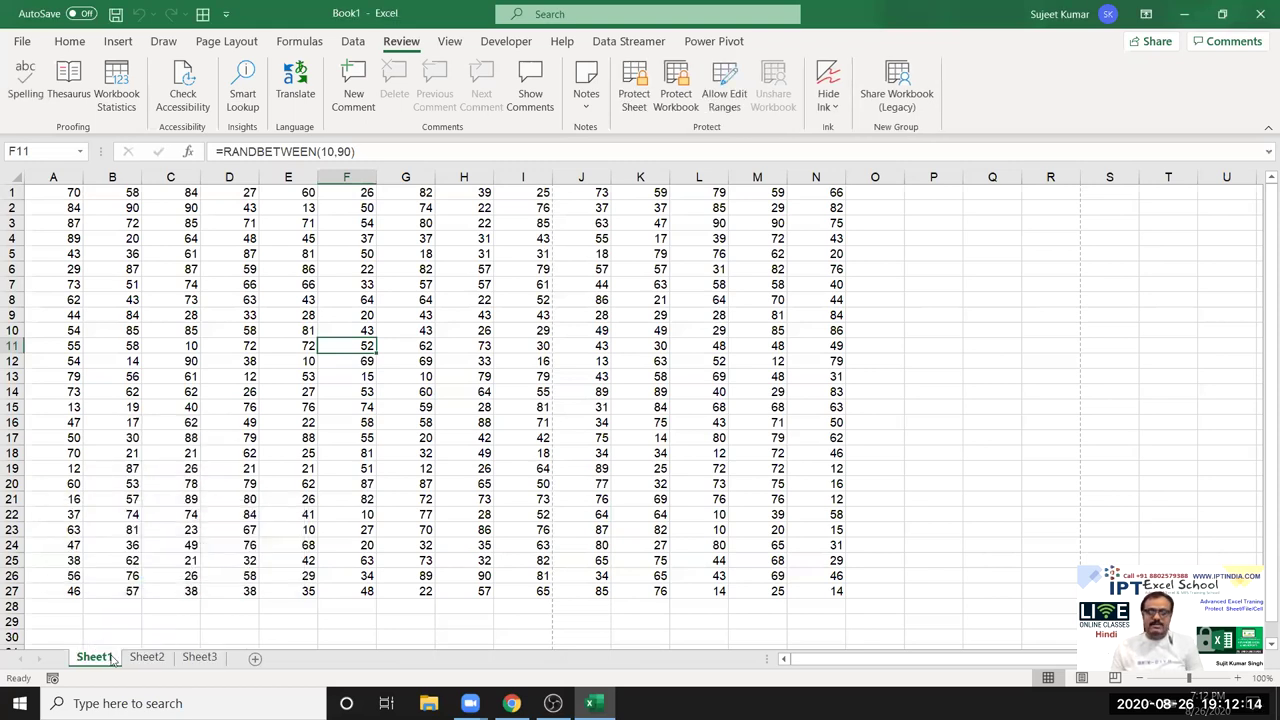
Re-protect Sheet1 with Format cells also allowed.
right_click(117, 657)
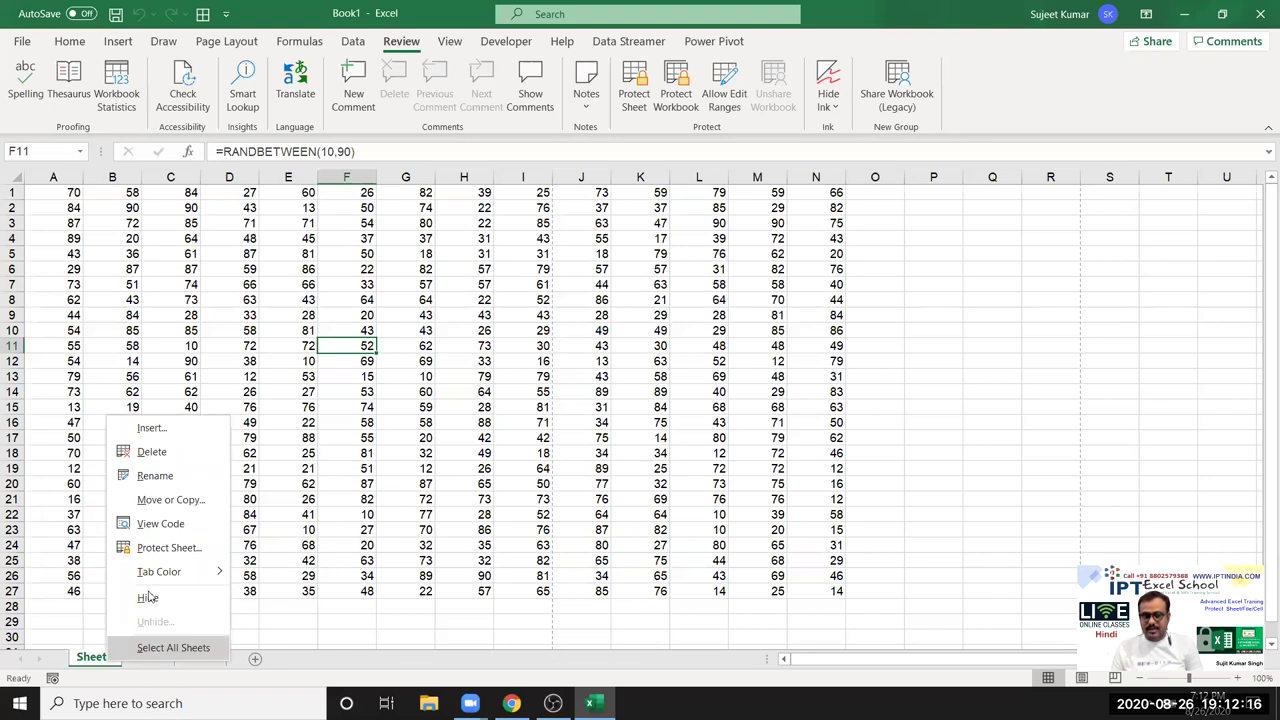
key(p)
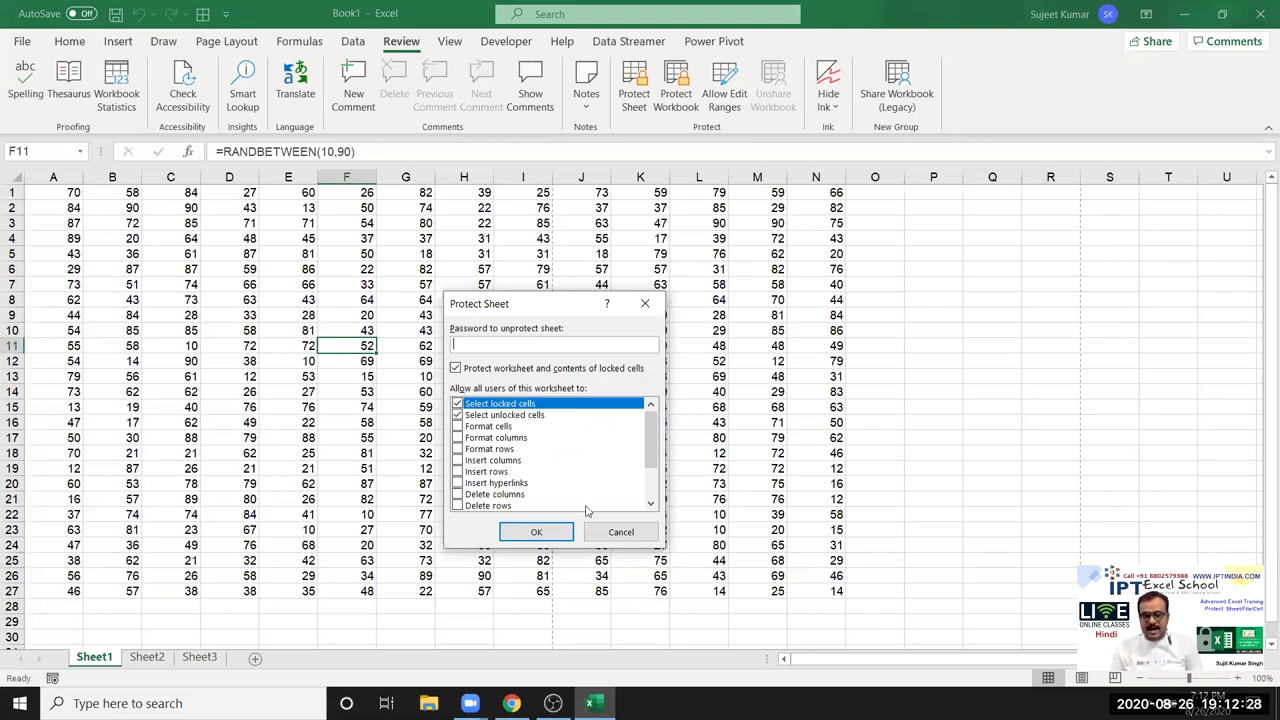
scroll(645, 463, down, 3)
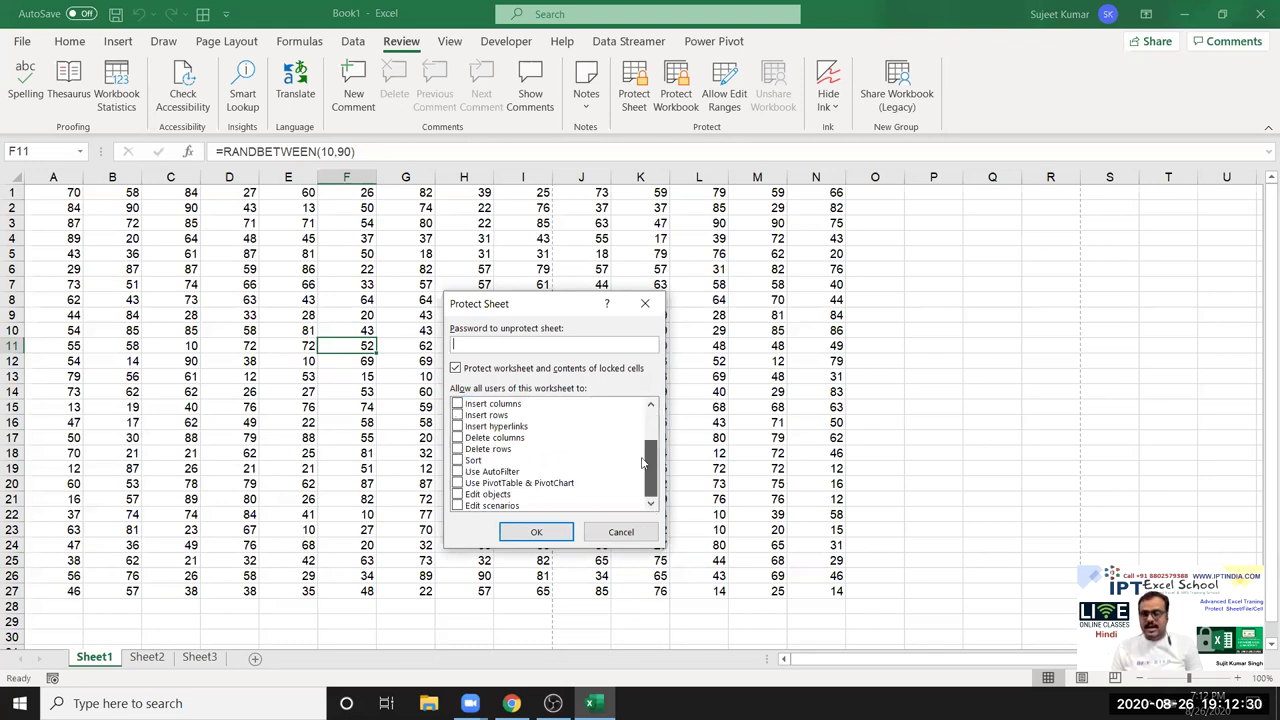
scroll(510, 455, up, 3)
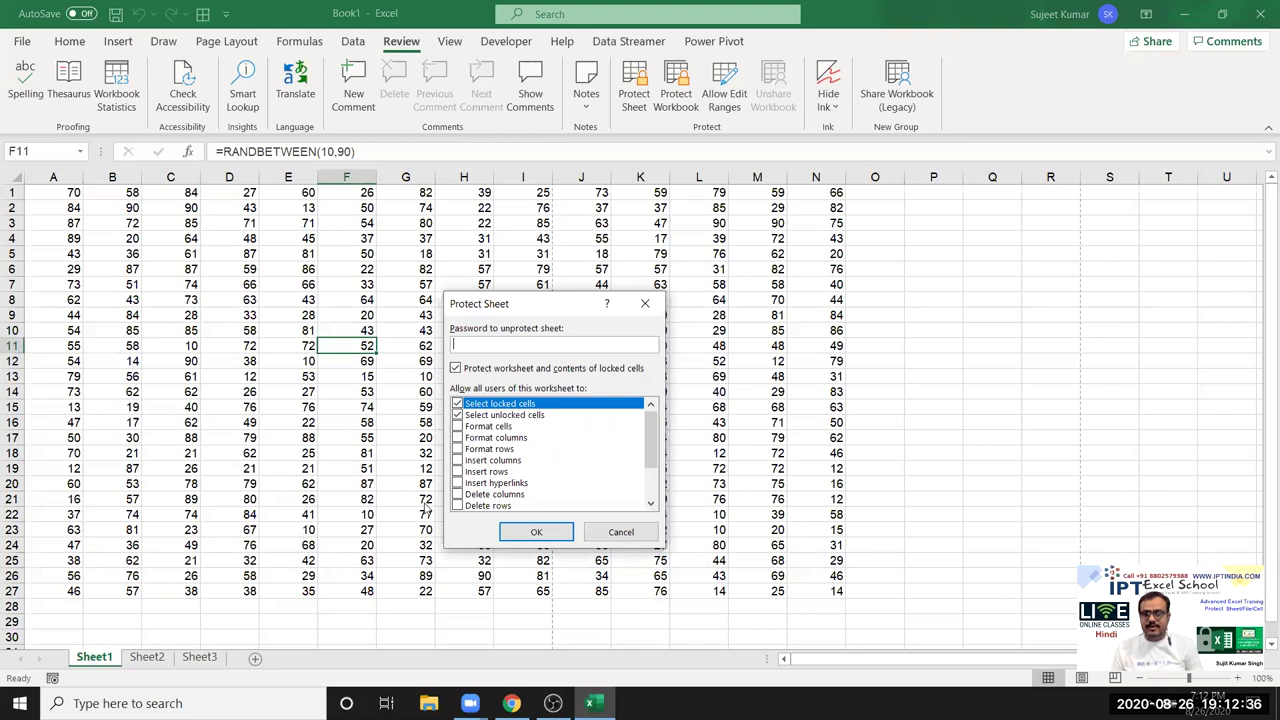
key(Tab)
key(Tab)
key(Down)
key(Down)
key(space)
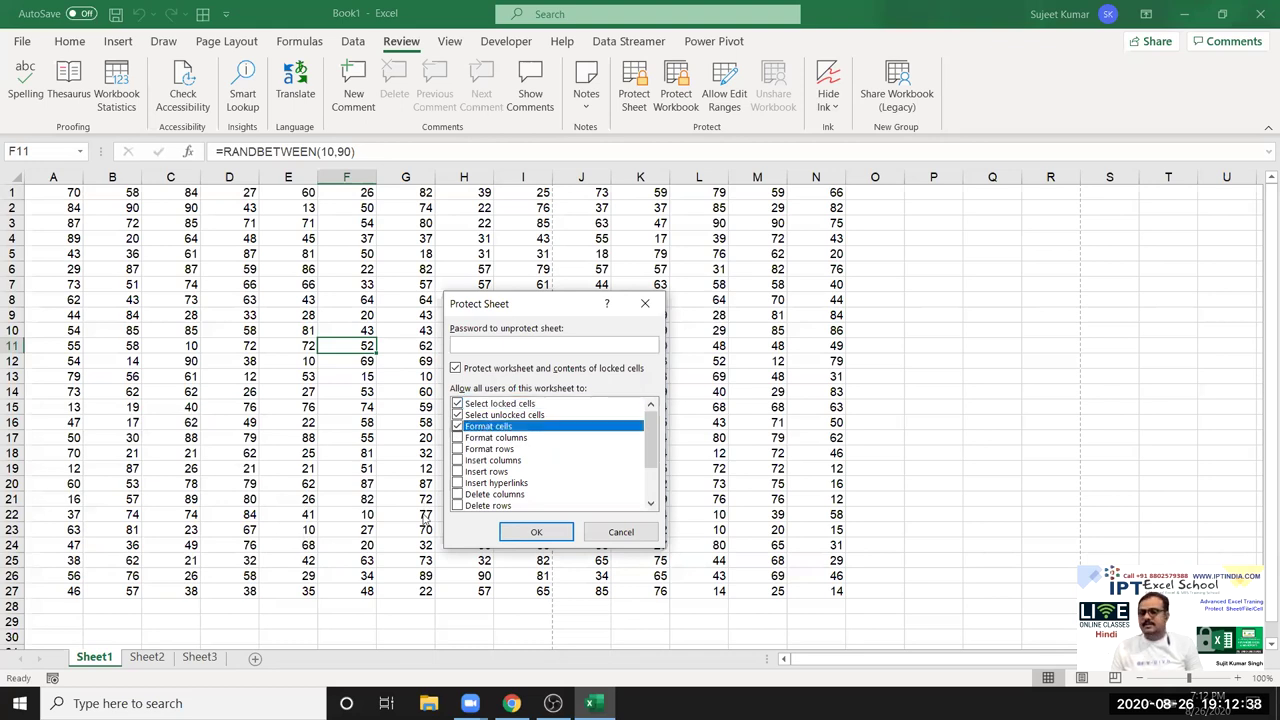
click(536, 530)
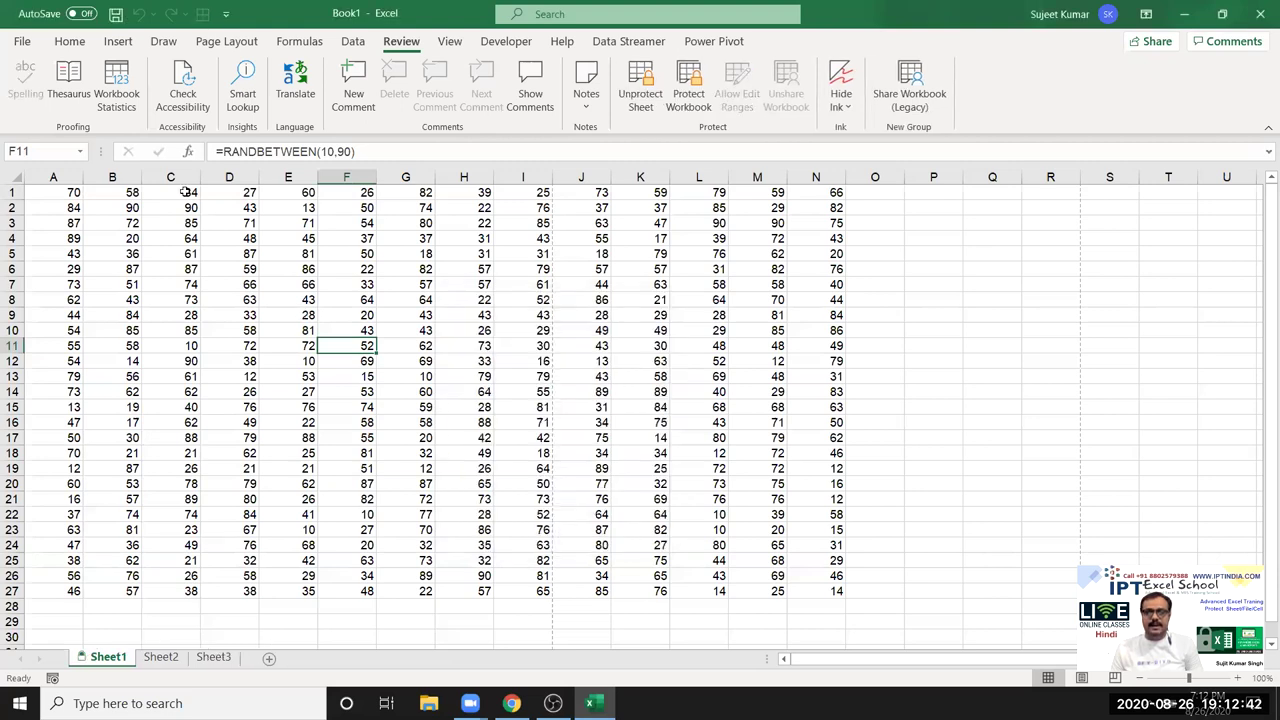
Test D7:J19: deleting is blocked, a yellow fill works and is undone.
drag(229, 284, 585, 464)
key(Delete)
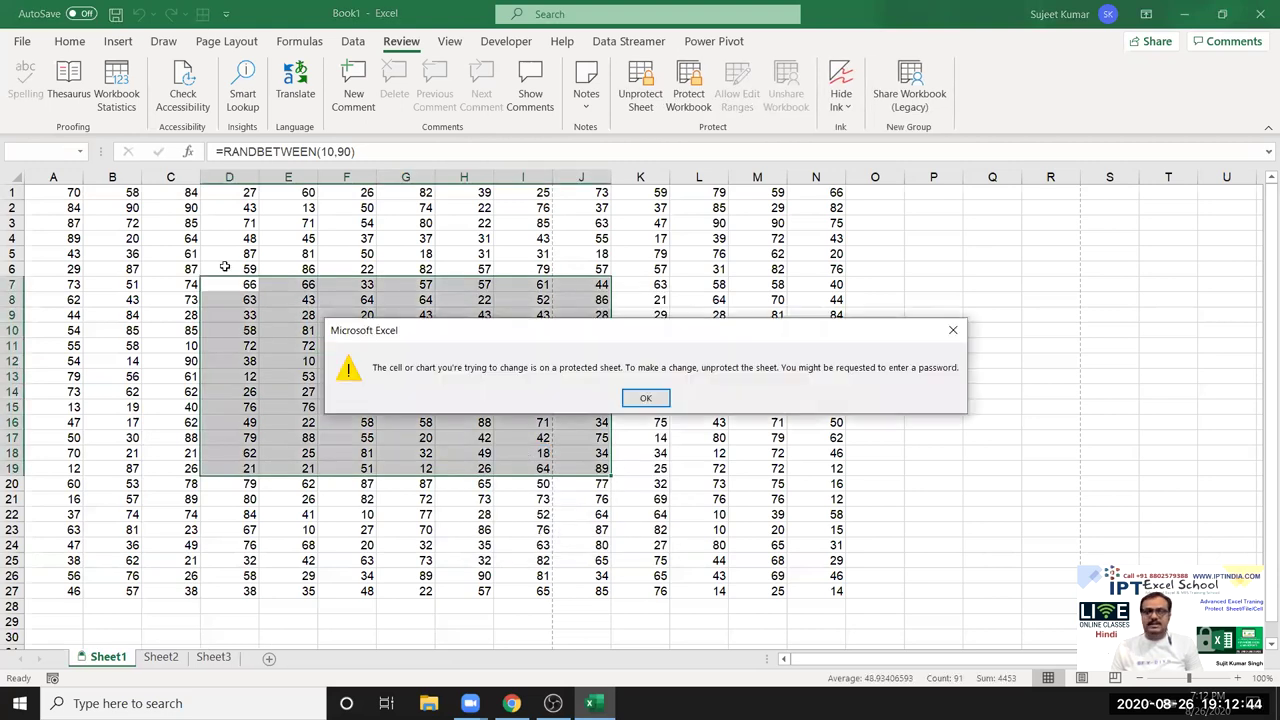
key(Return)
click(69, 41)
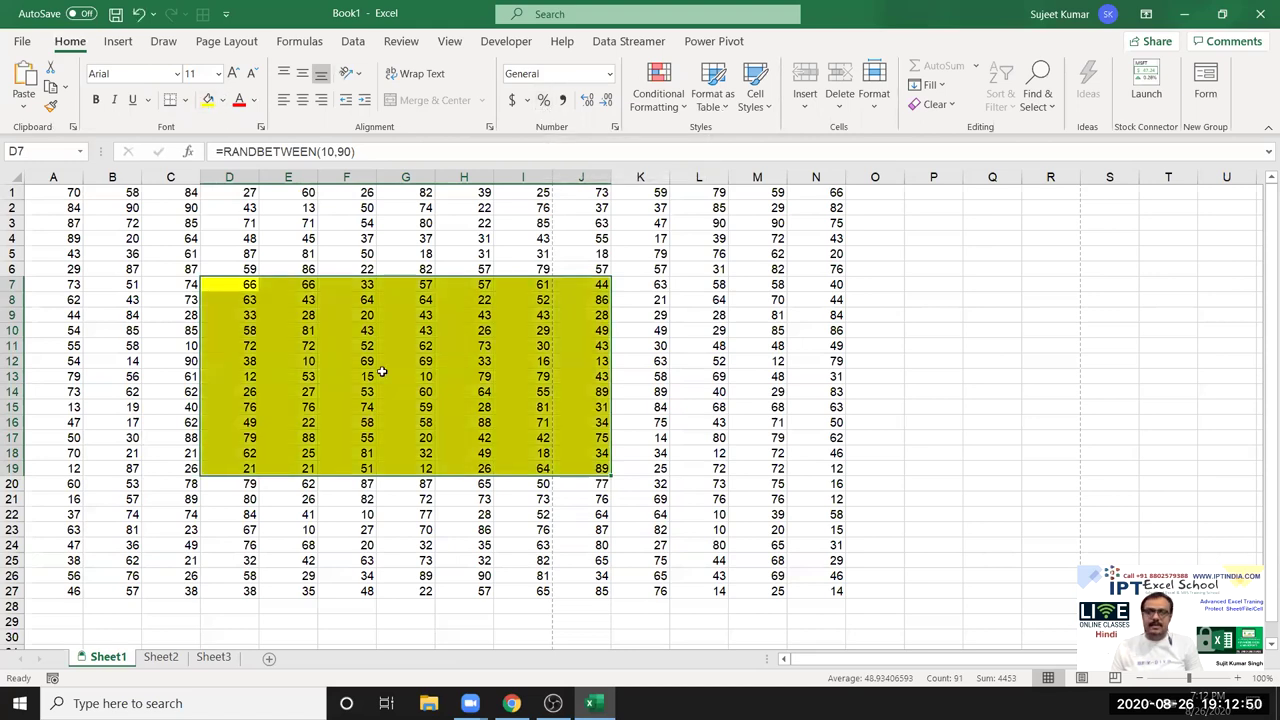
key(ctrl+z)
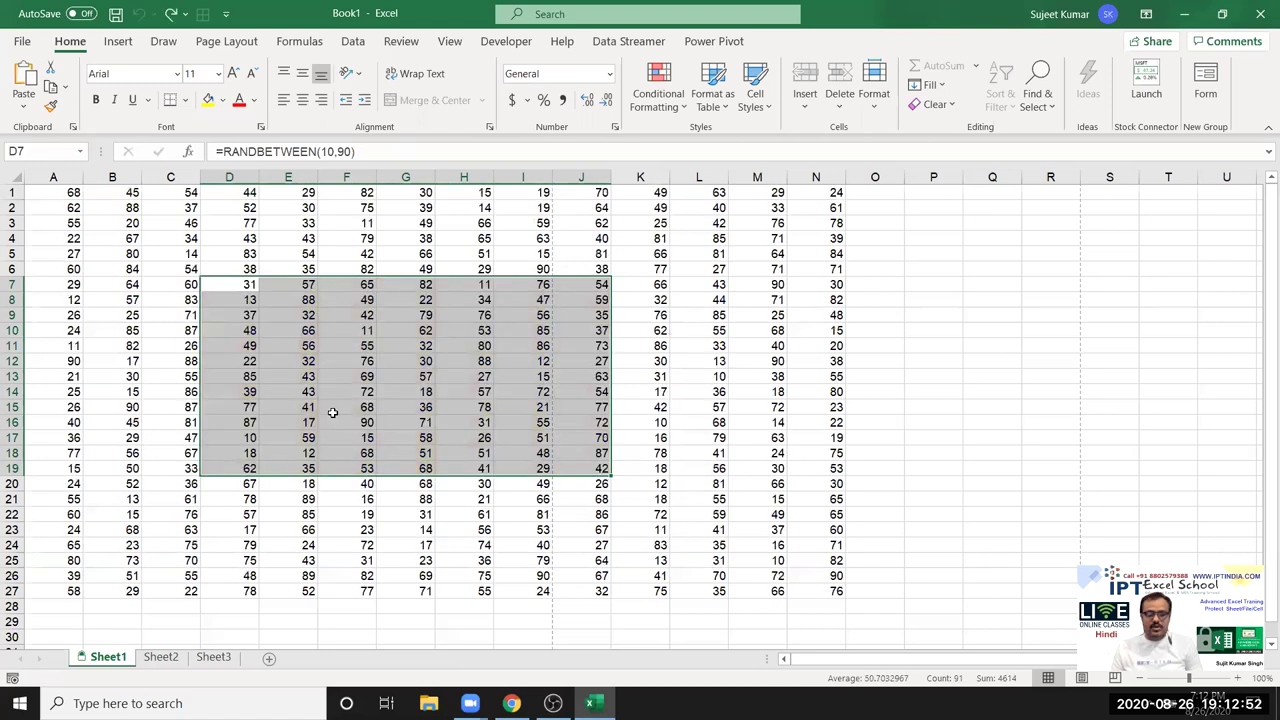
click(262, 364)
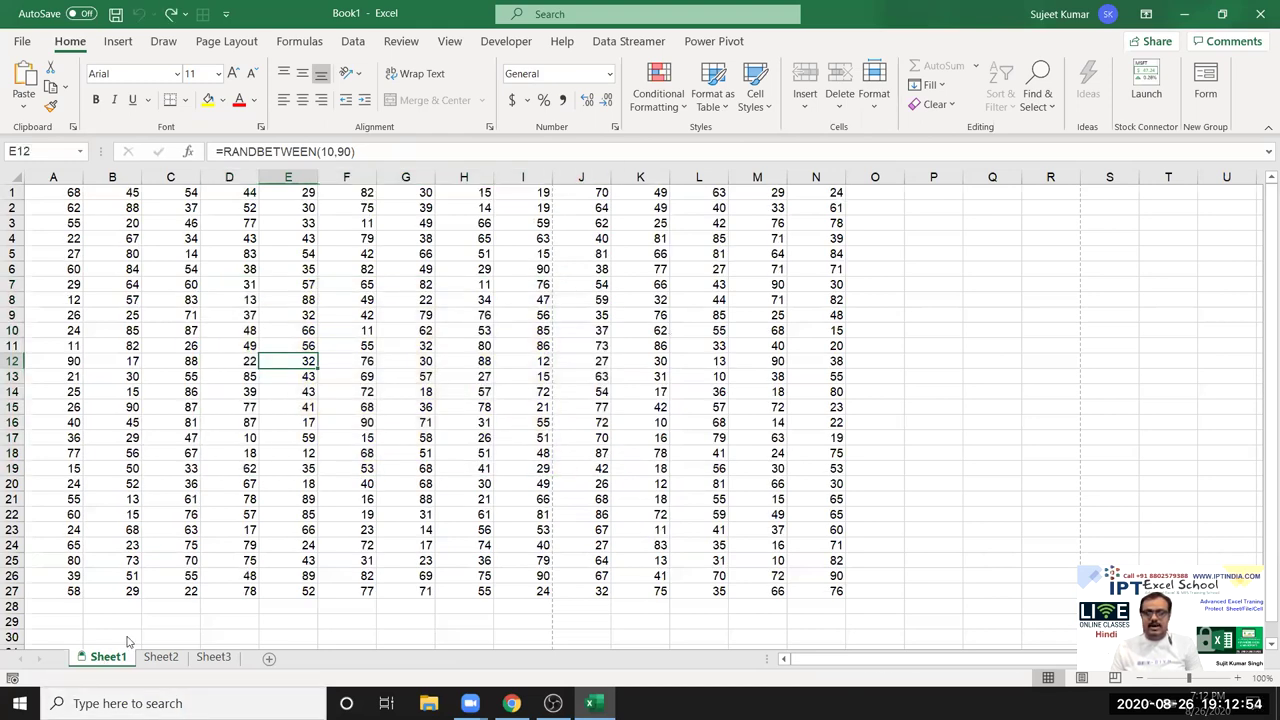
right_click(101, 664)
Unprotect Sheet1 and protect it again with Format cells unchecked.
click(167, 542)
right_click(101, 666)
click(150, 551)
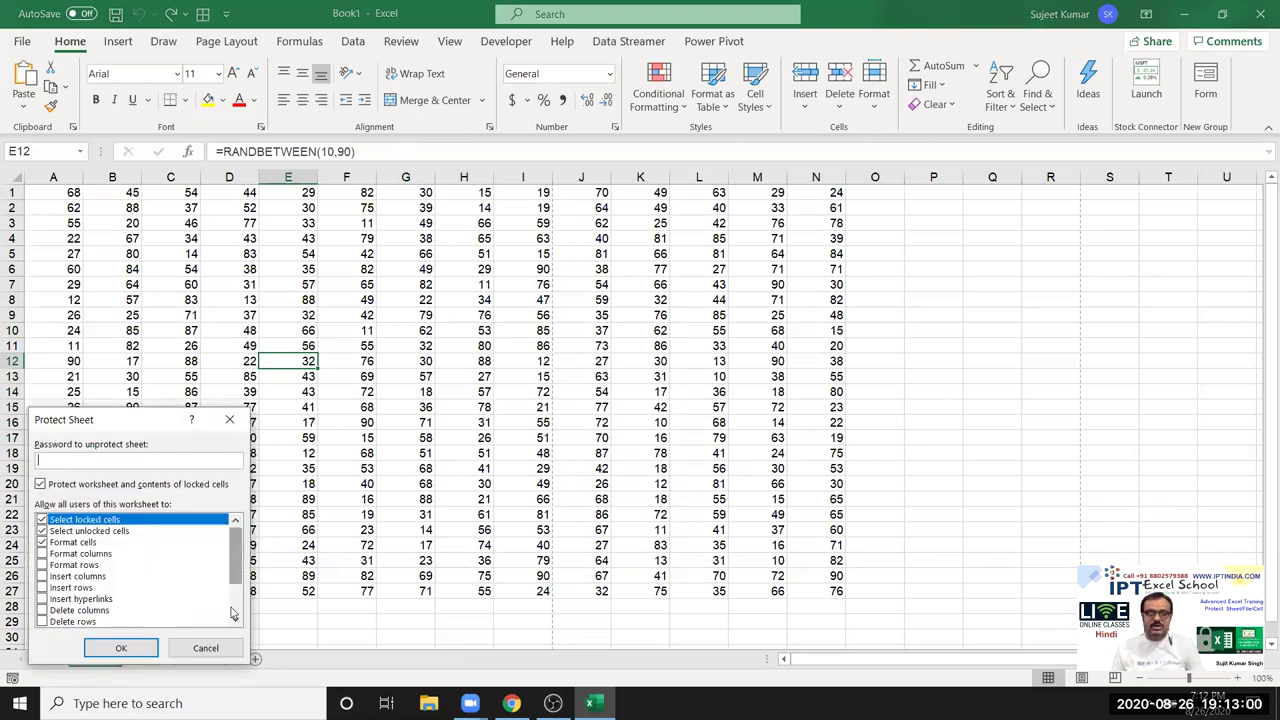
scroll(90, 615, down, 2)
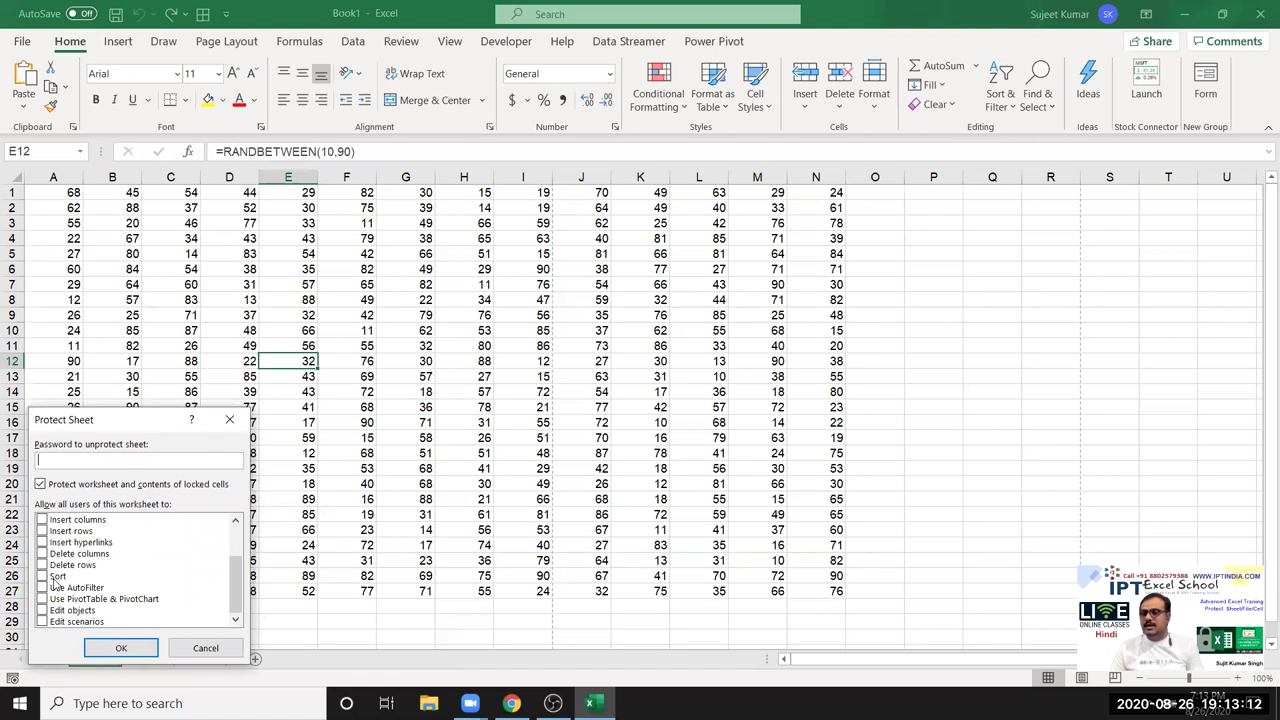
scroll(55, 583, up, 3)
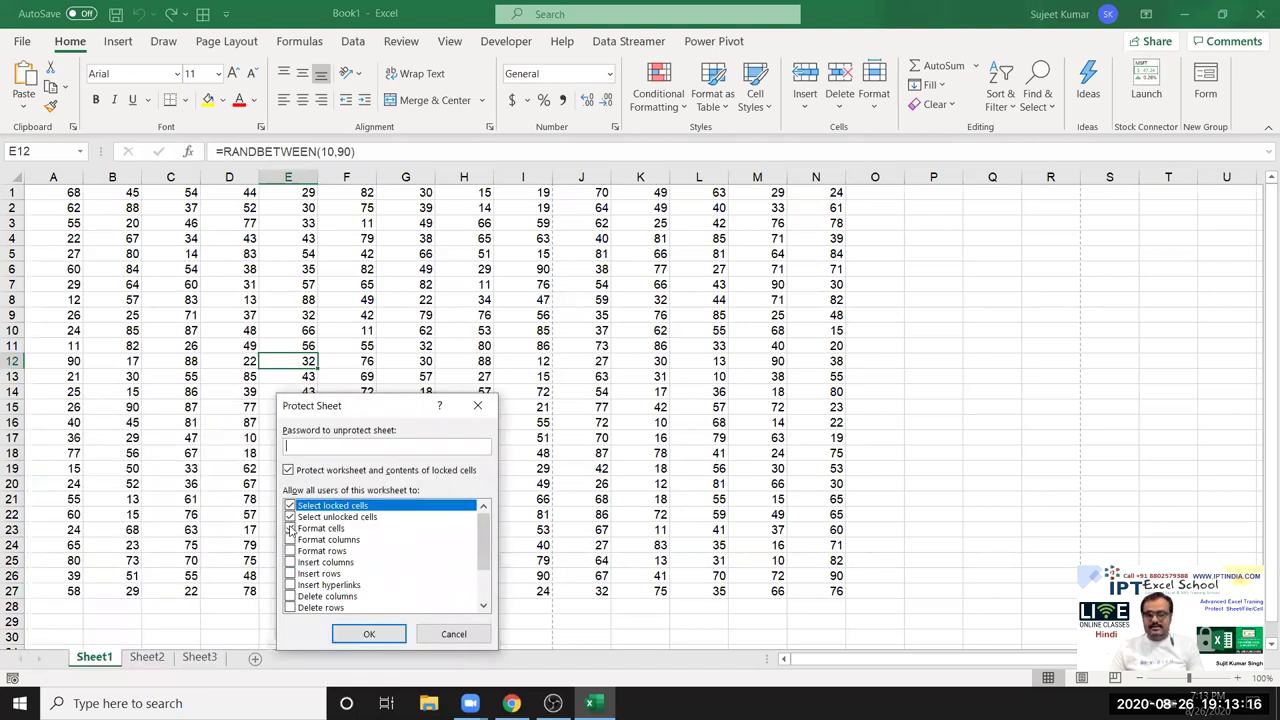
click(290, 528)
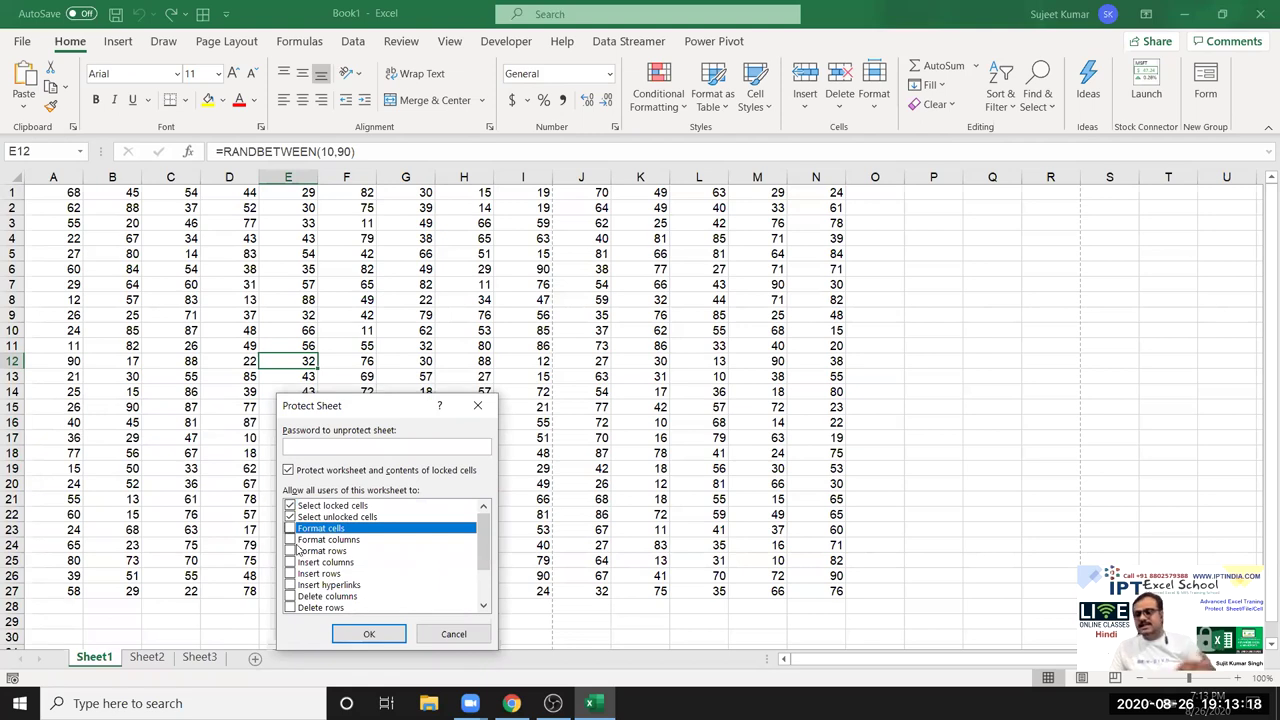
click(369, 634)
Test the protection by selecting and copying C5:I16, then cancel the copy.
click(310, 330)
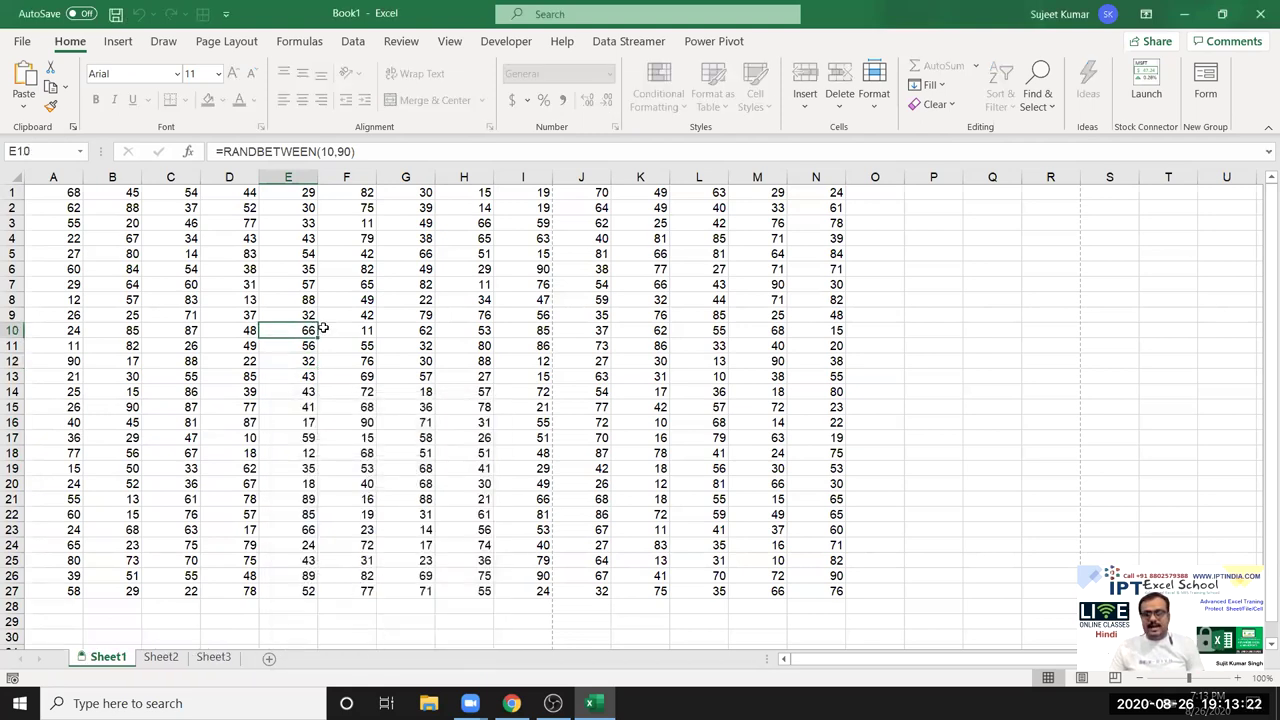
drag(150, 250, 516, 418)
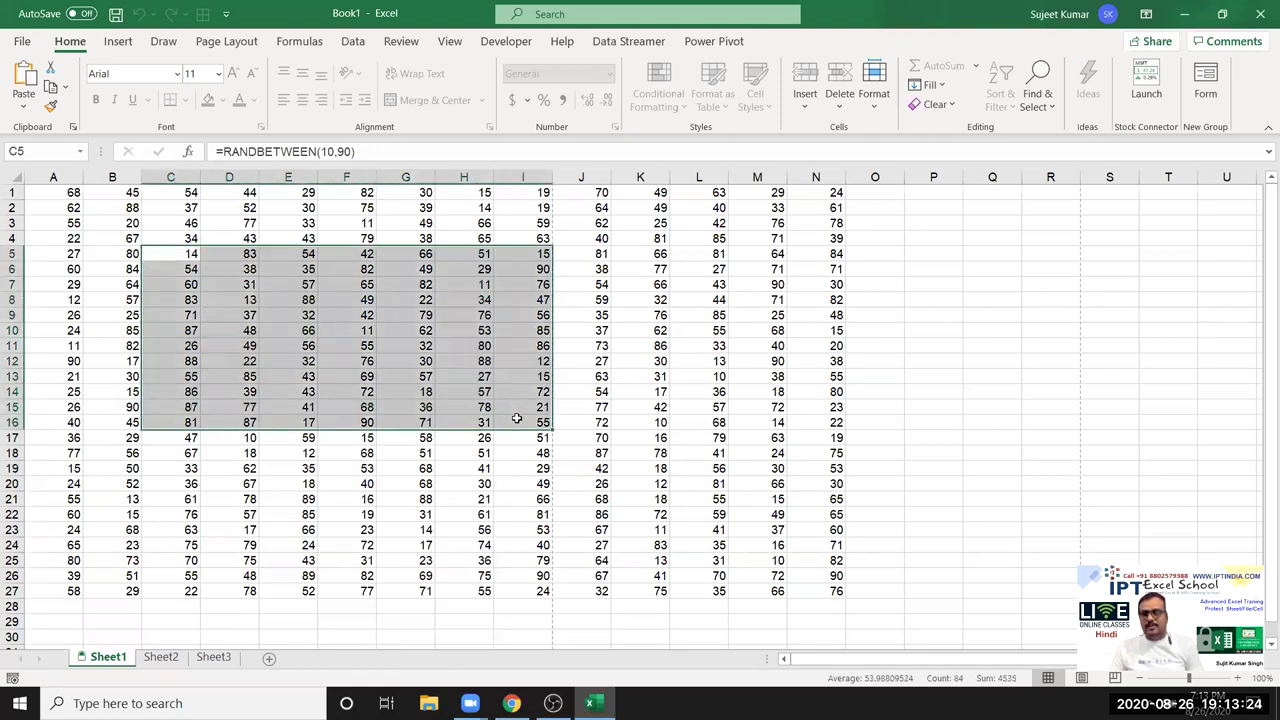
key(ctrl+c)
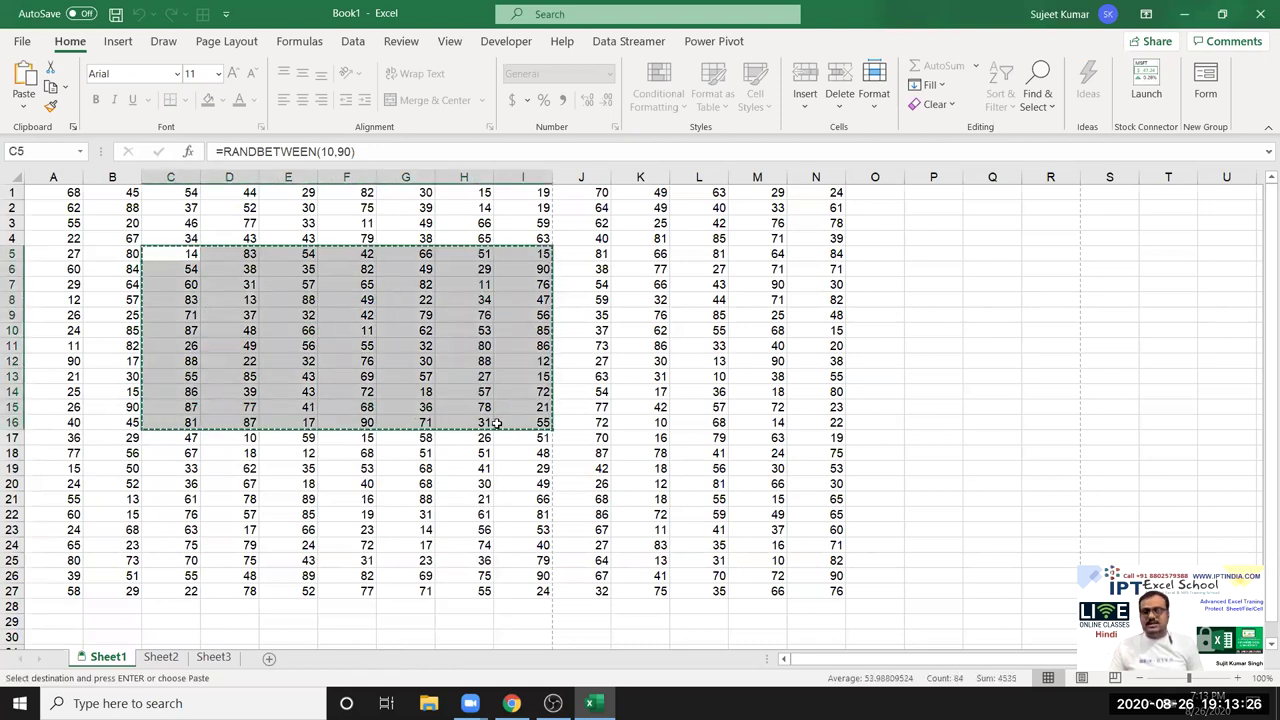
key(Escape)
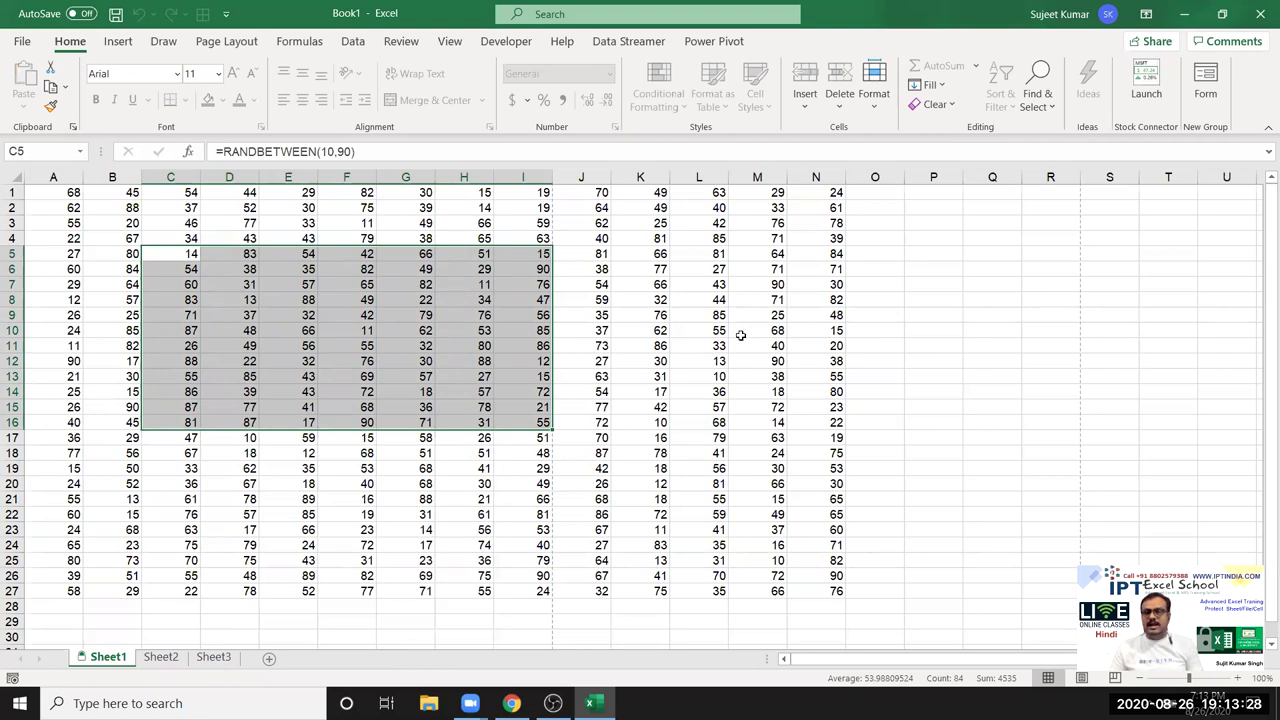
Choose Unprotect Sheet from the Sheet1 tab menu.
click(741, 337)
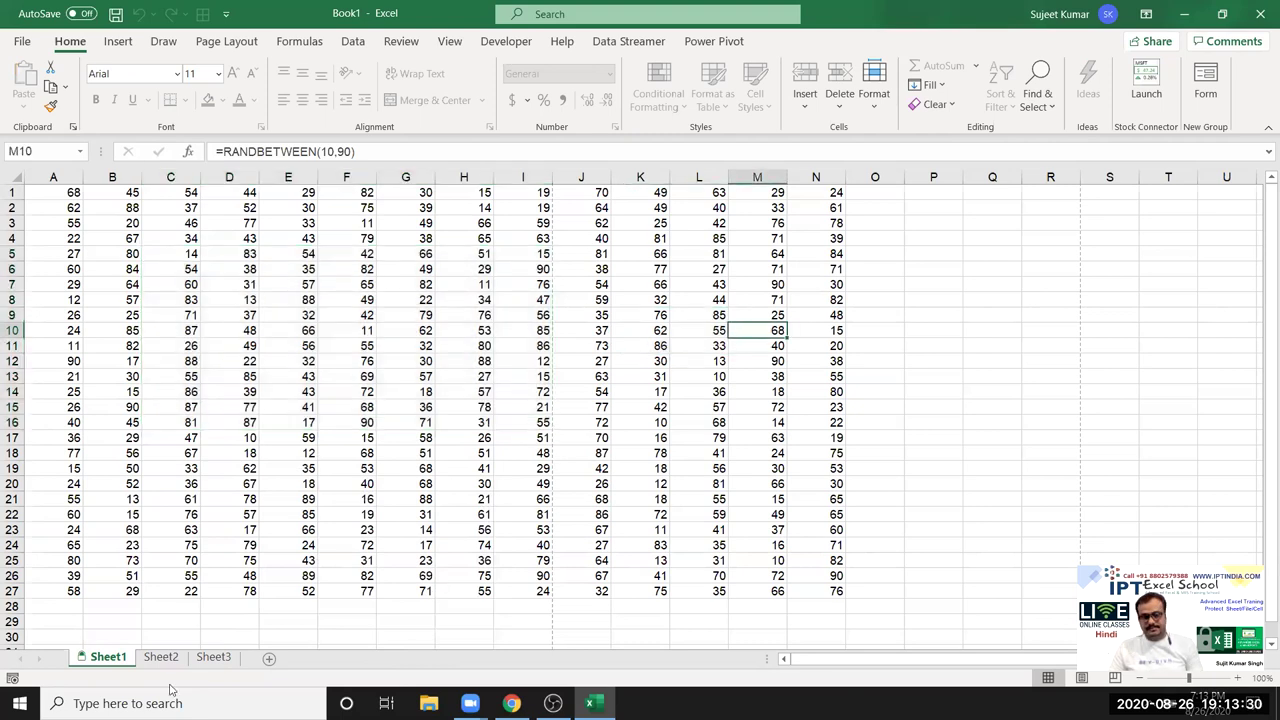
right_click(106, 661)
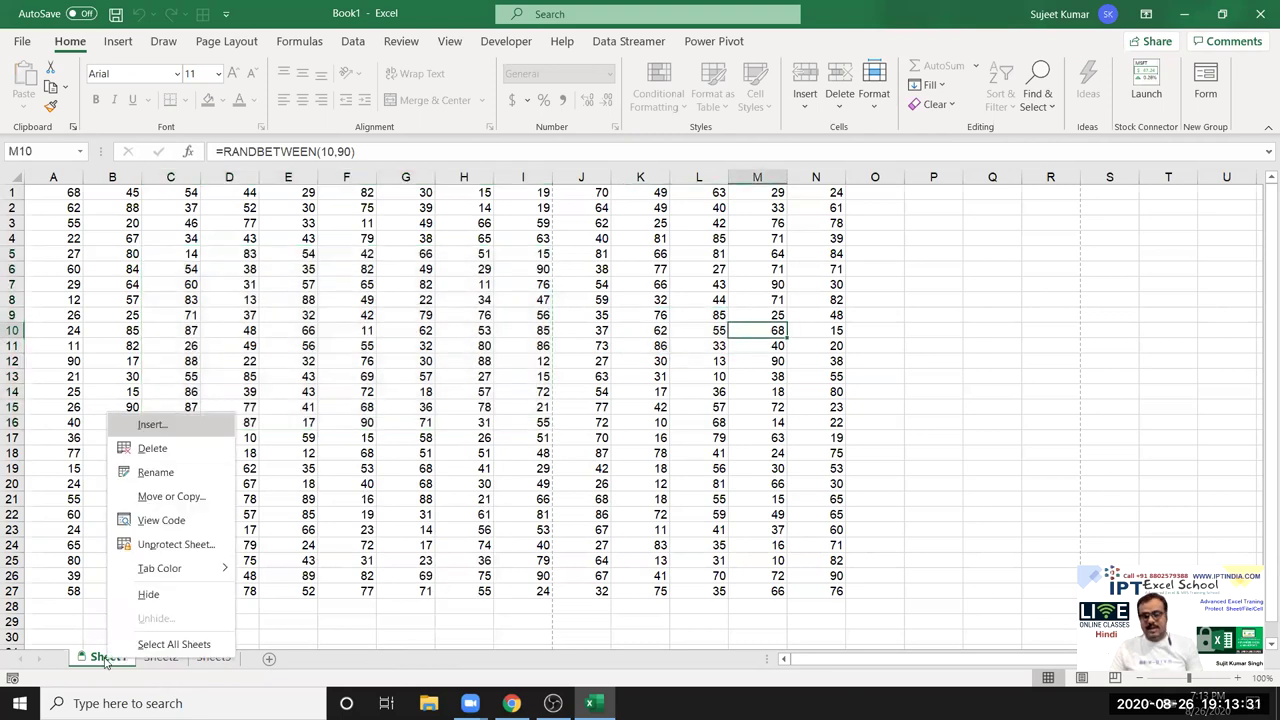
click(162, 544)
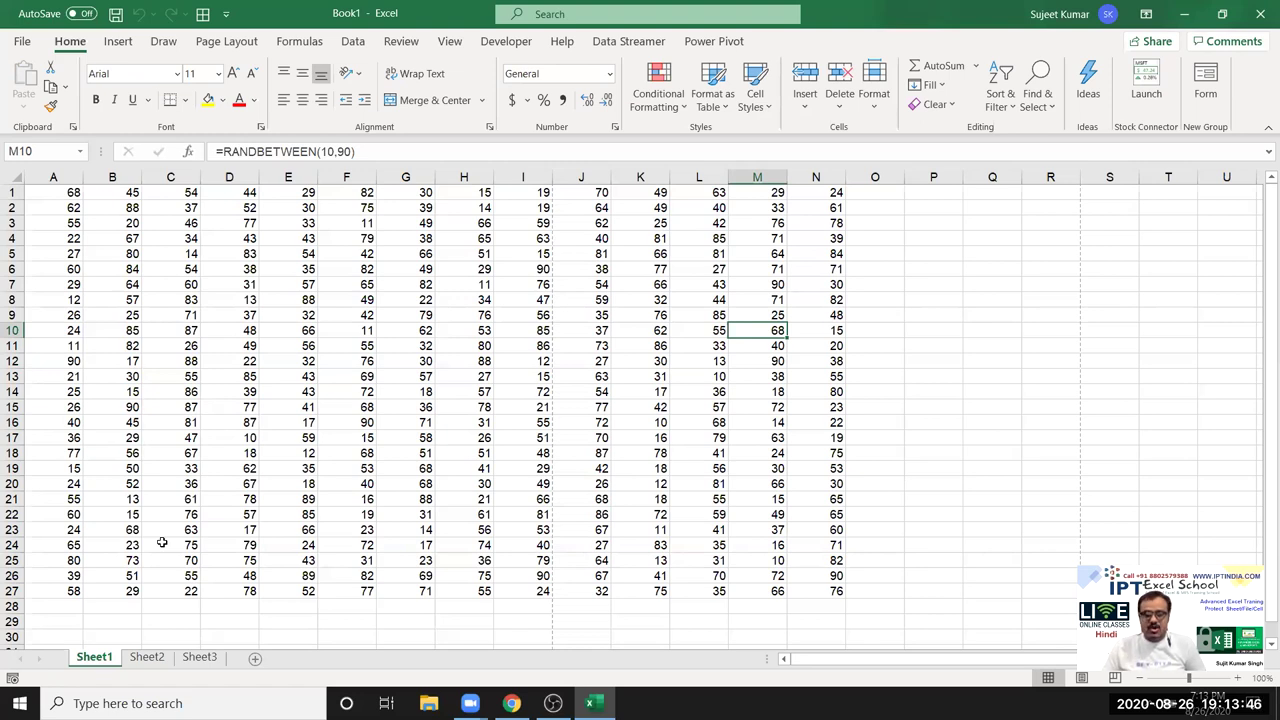
click(914, 256)
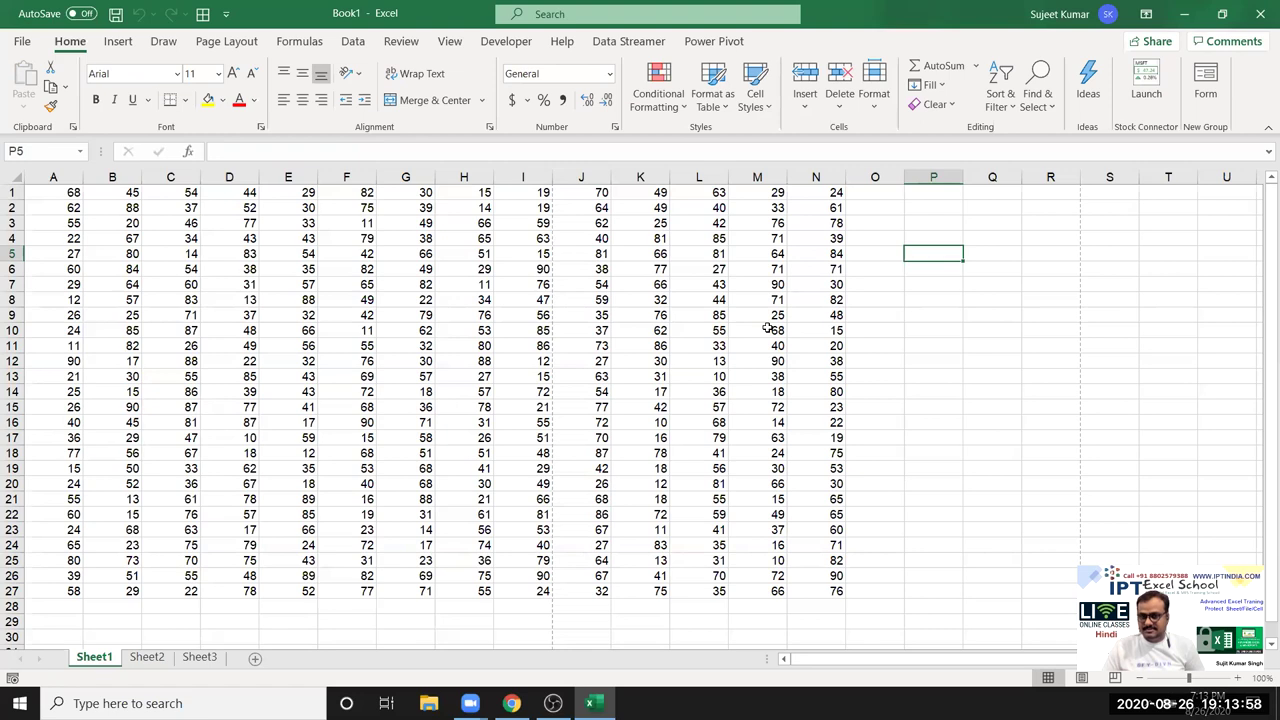
right_click(97, 660)
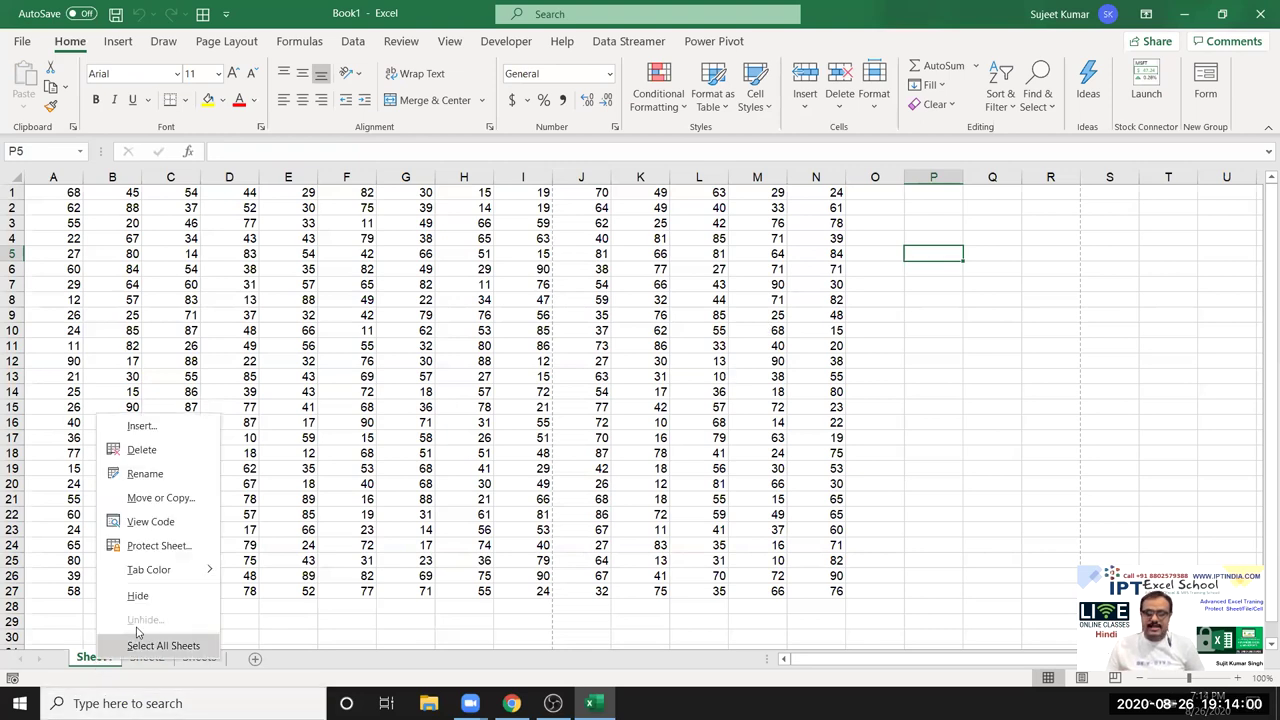
click(158, 550)
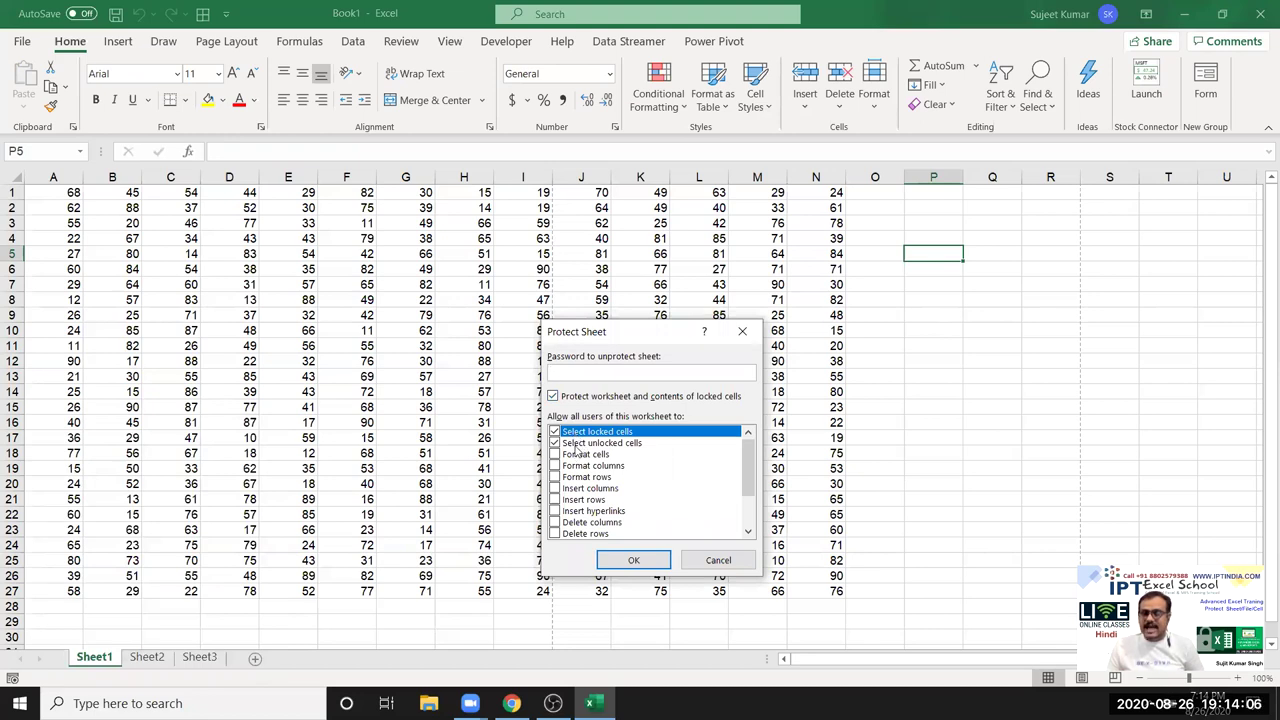
click(576, 445)
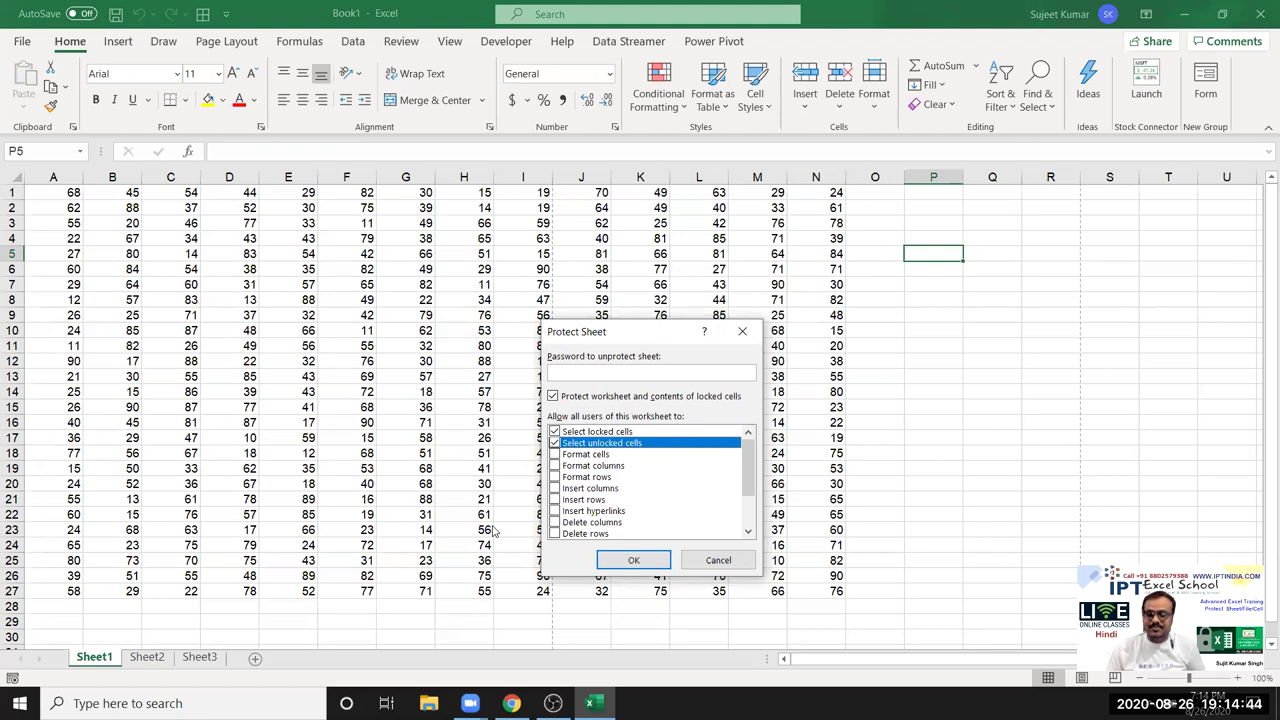
click(555, 443)
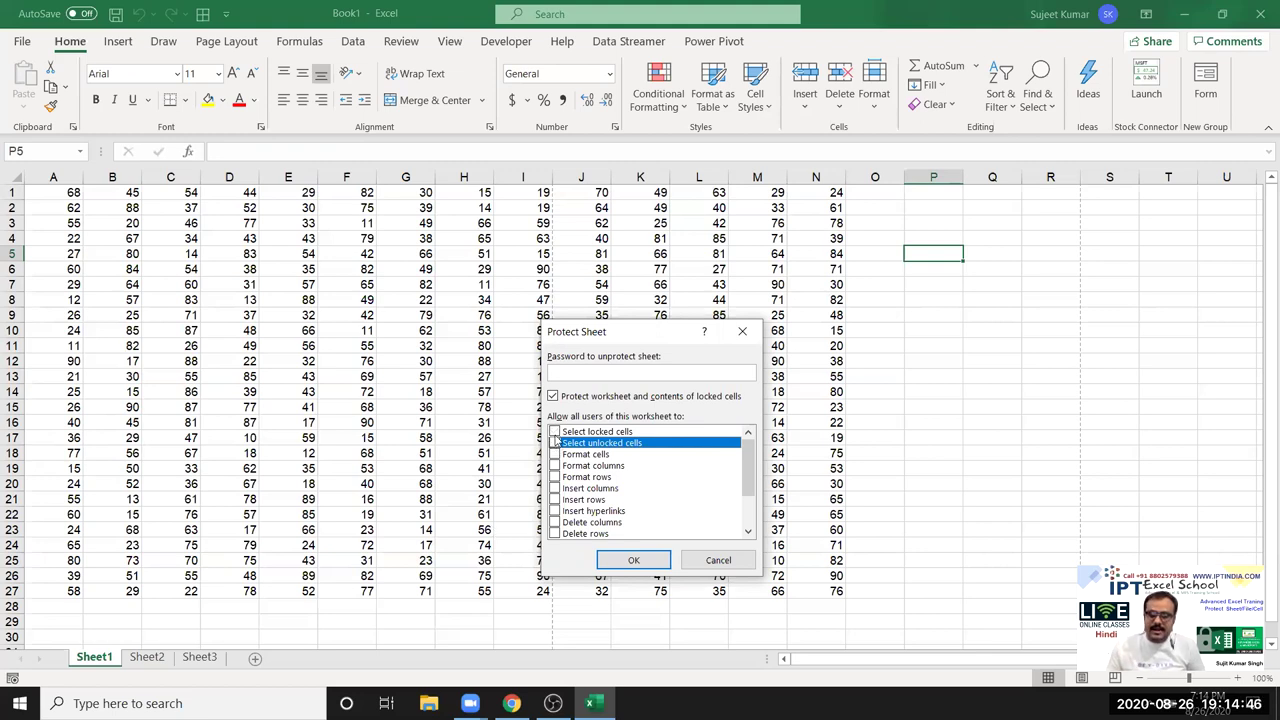
click(634, 560)
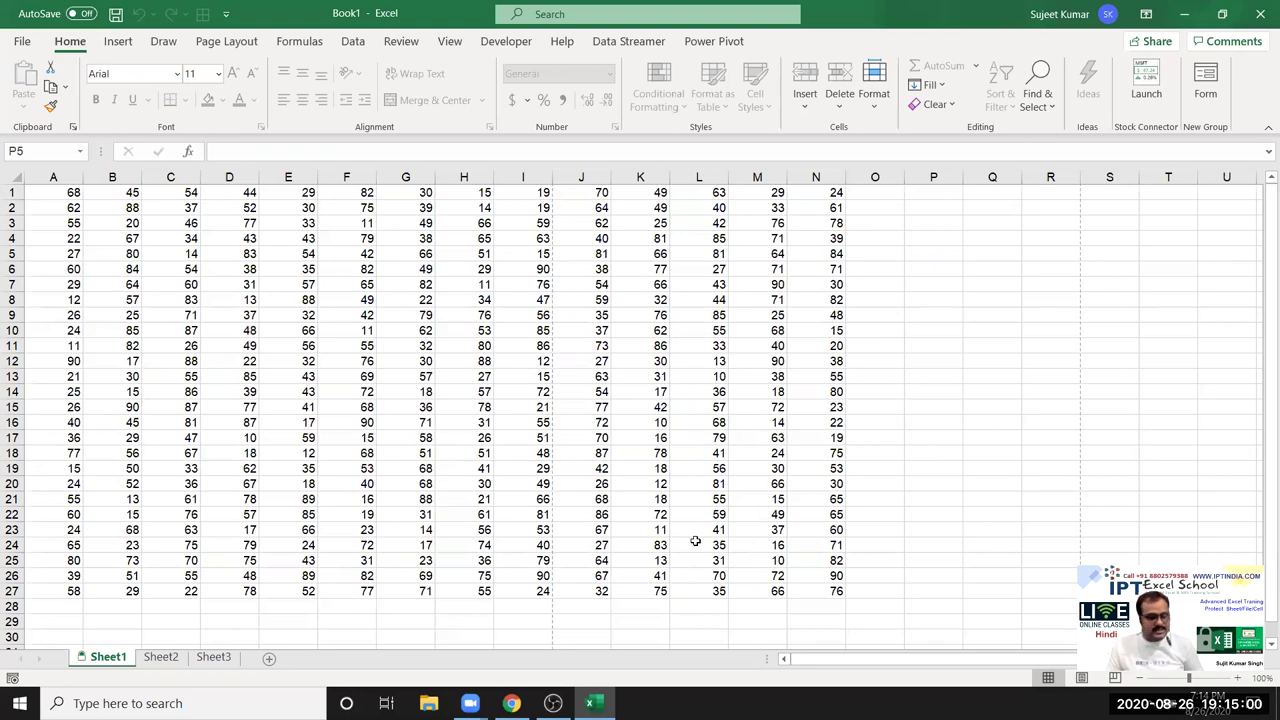
key(ctrl+c)
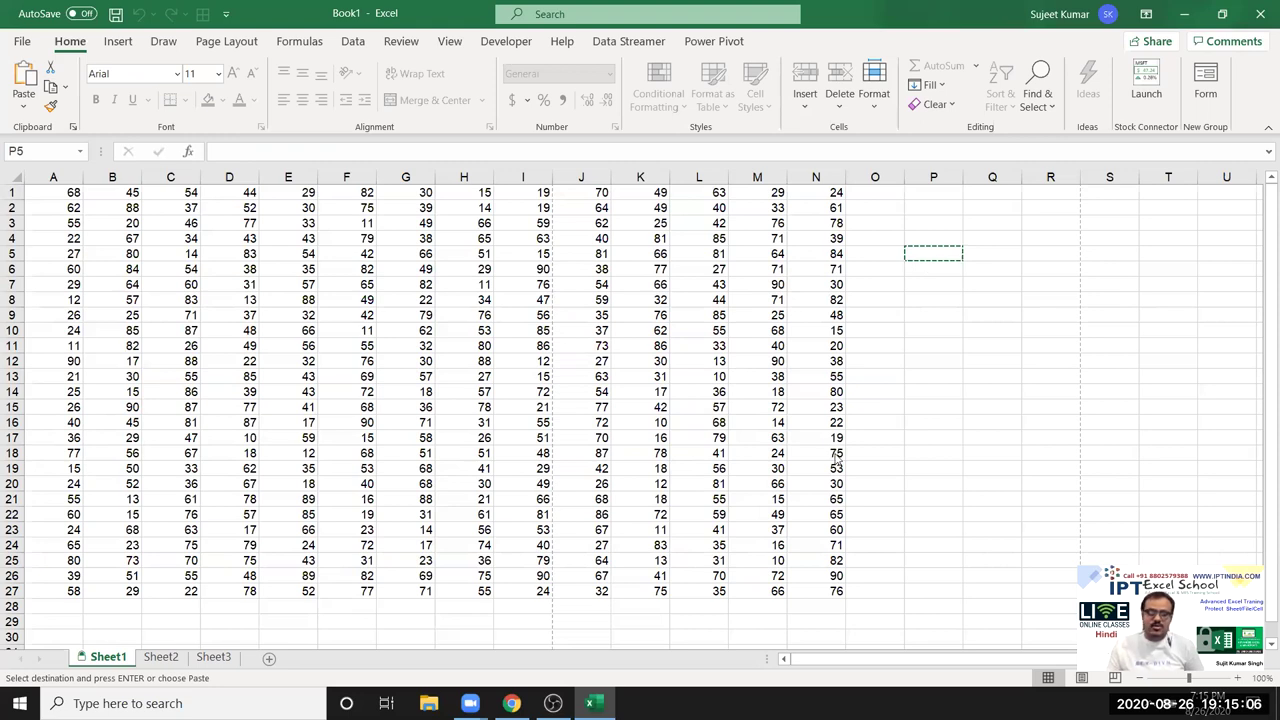
right_click(118, 662)
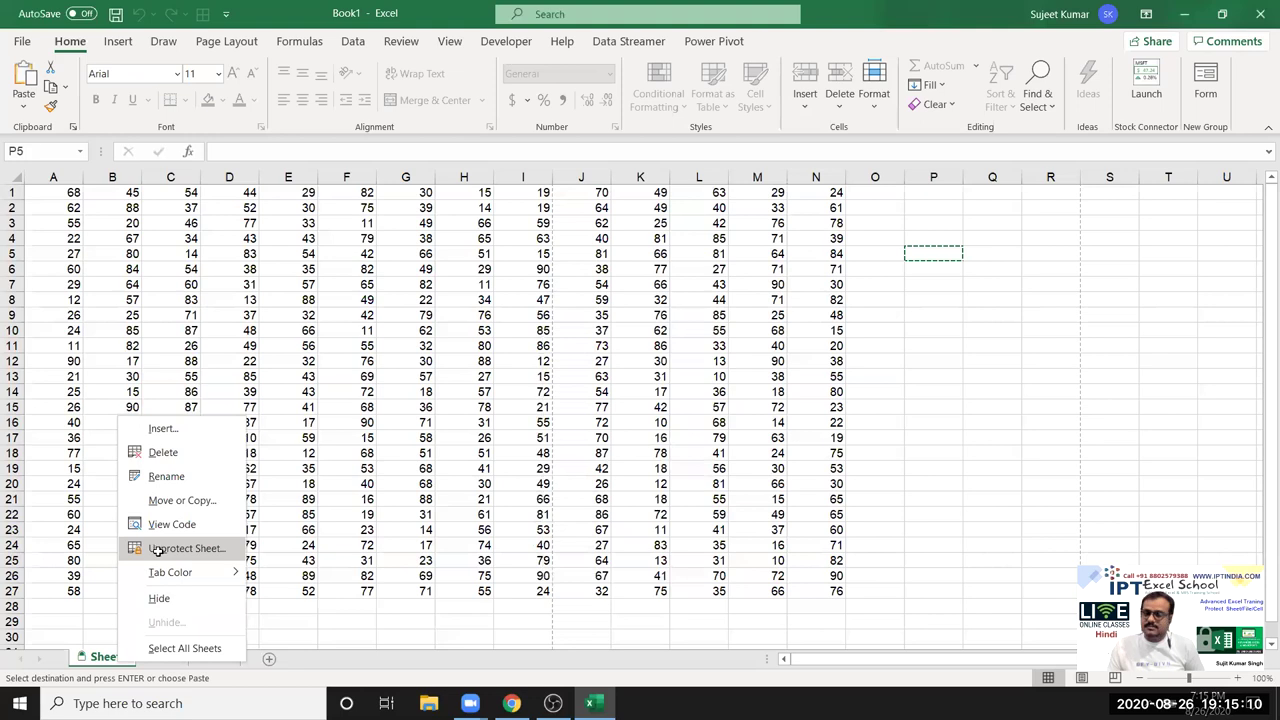
click(160, 550)
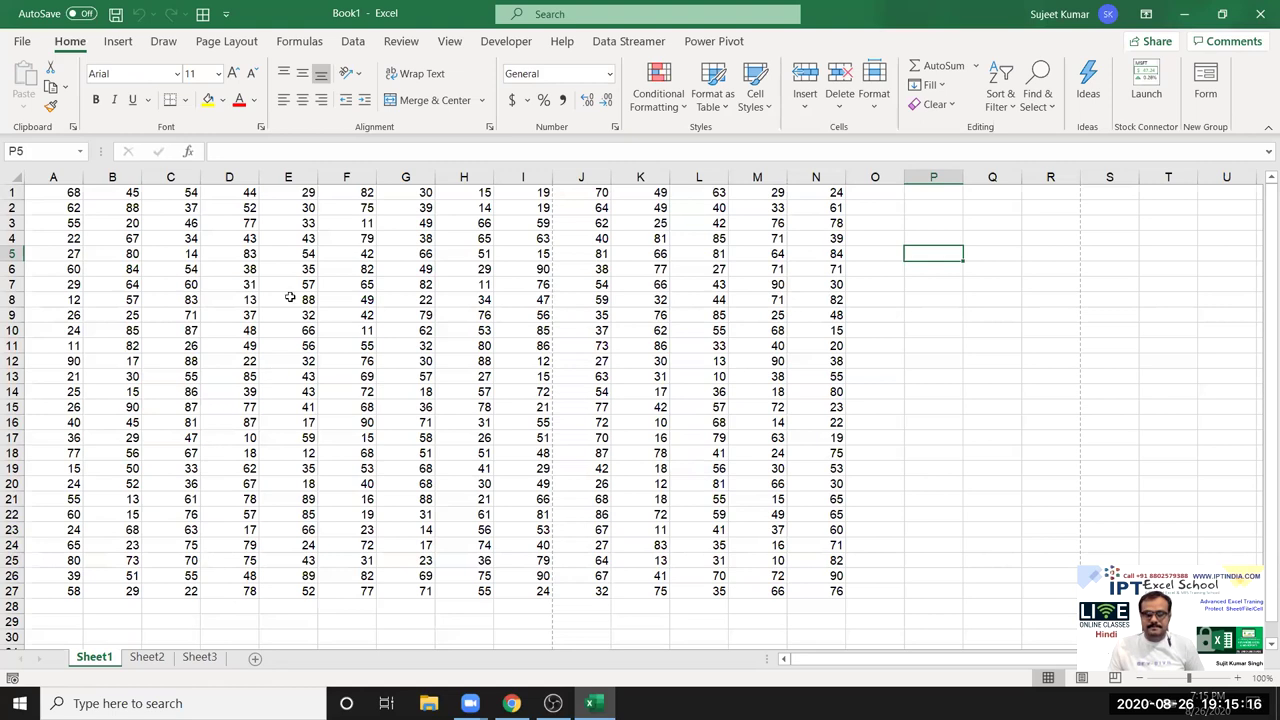
click(150, 659)
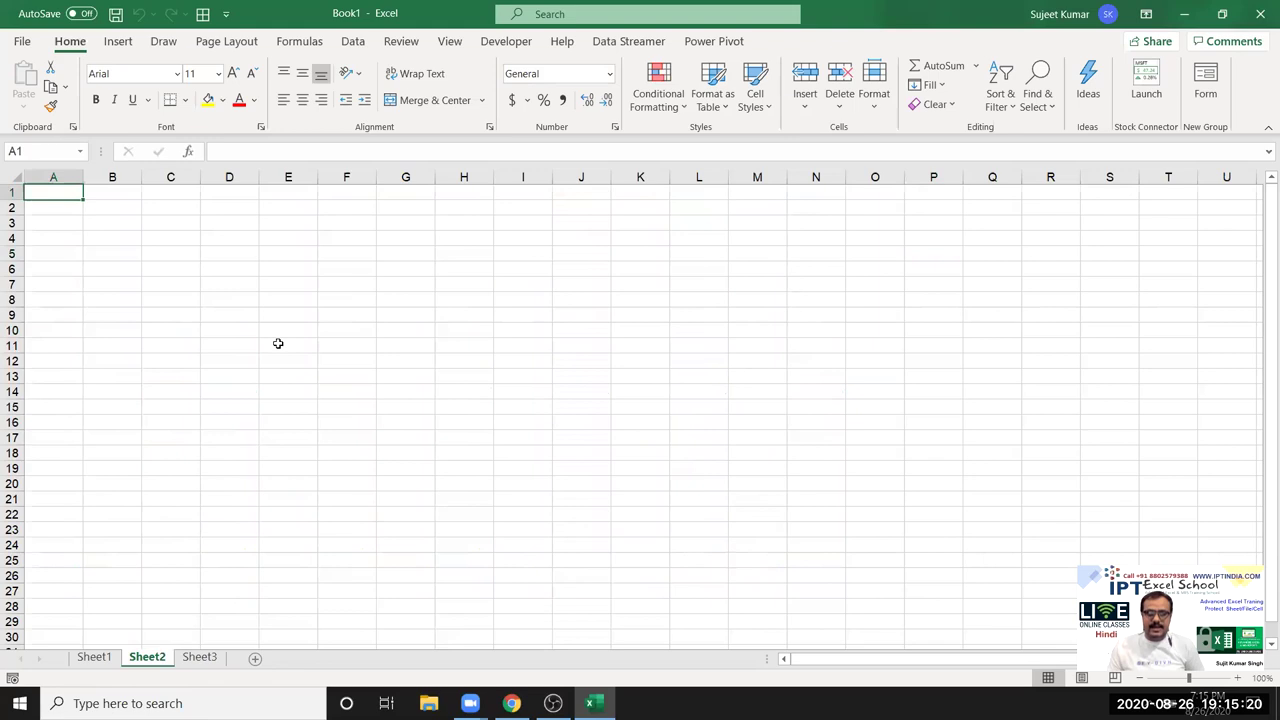
drag(229, 268, 472, 431)
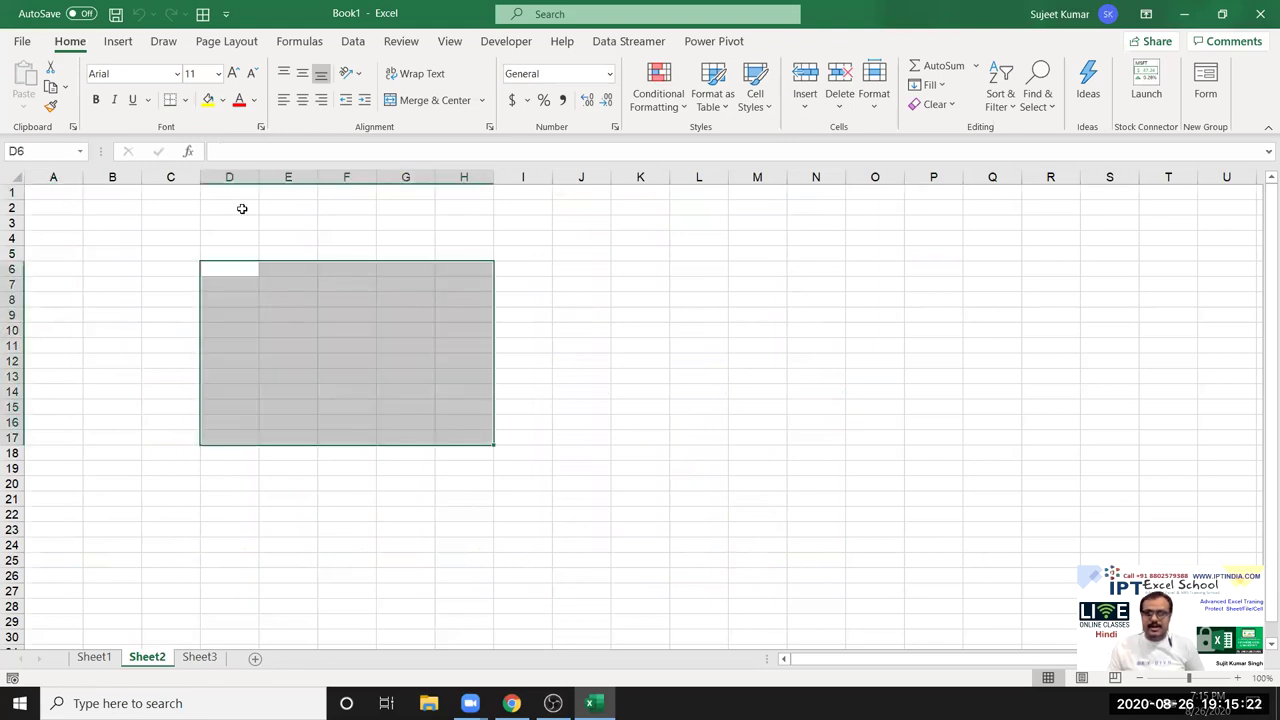
key(F4)
click(303, 345)
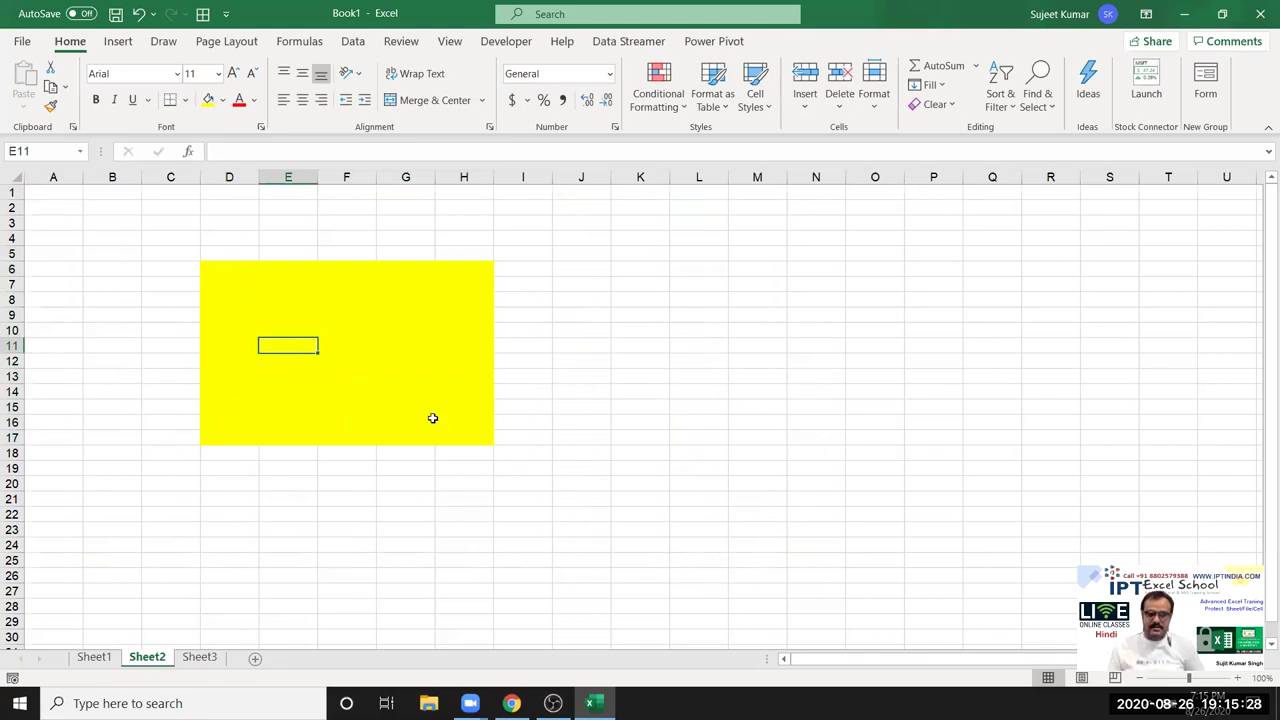
mouse_move(220, 282)
mouse_down()
mouse_move(472, 440)
mouse_move(440, 457)
mouse_up()
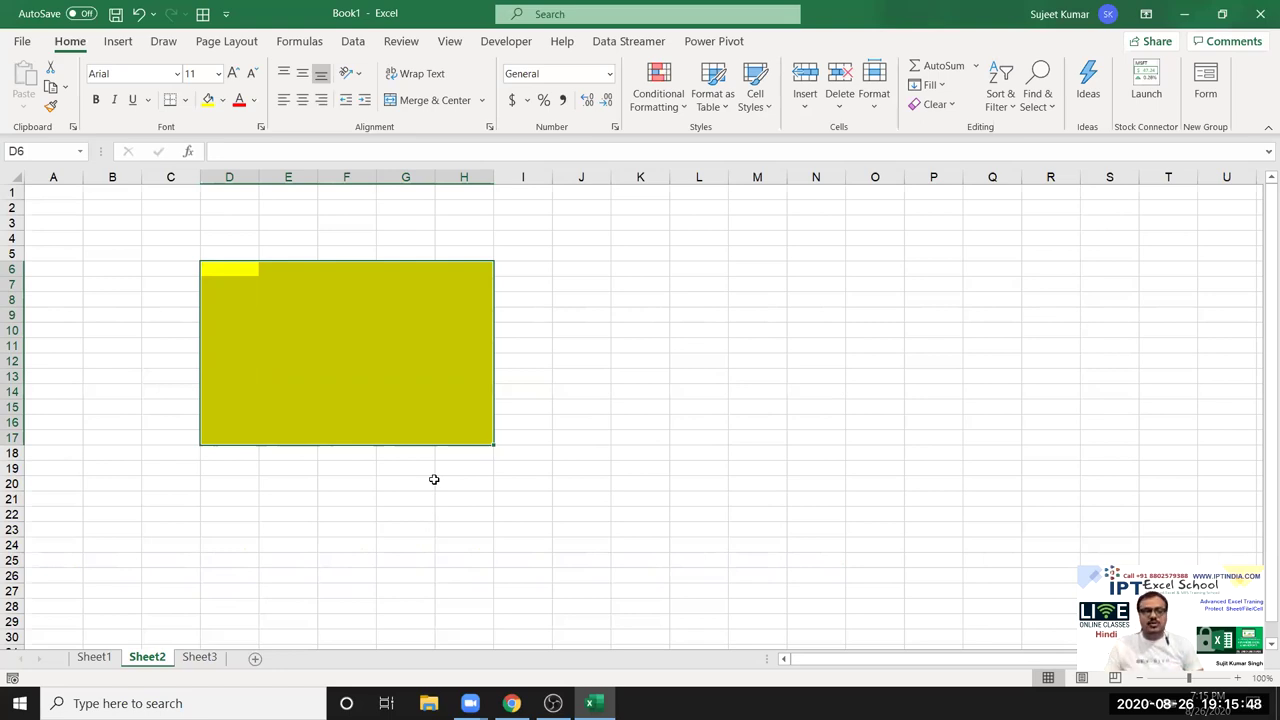
click(498, 479)
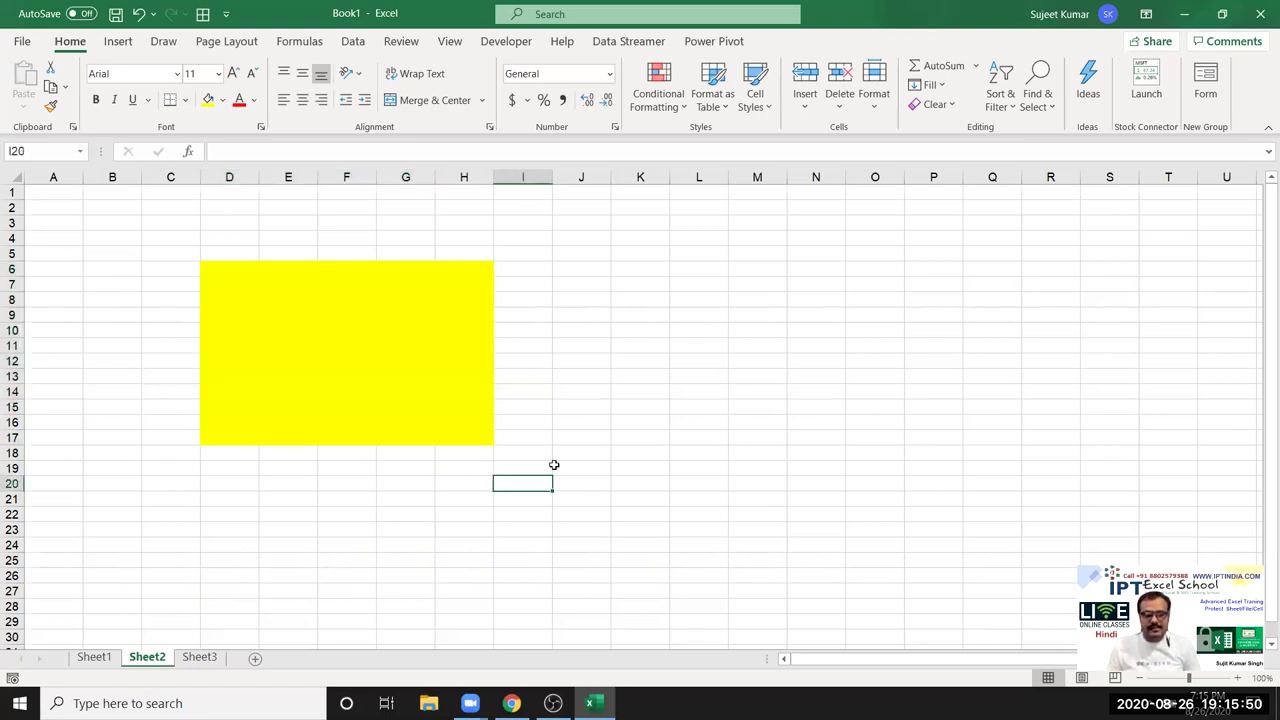
key(Left)
key(Left)
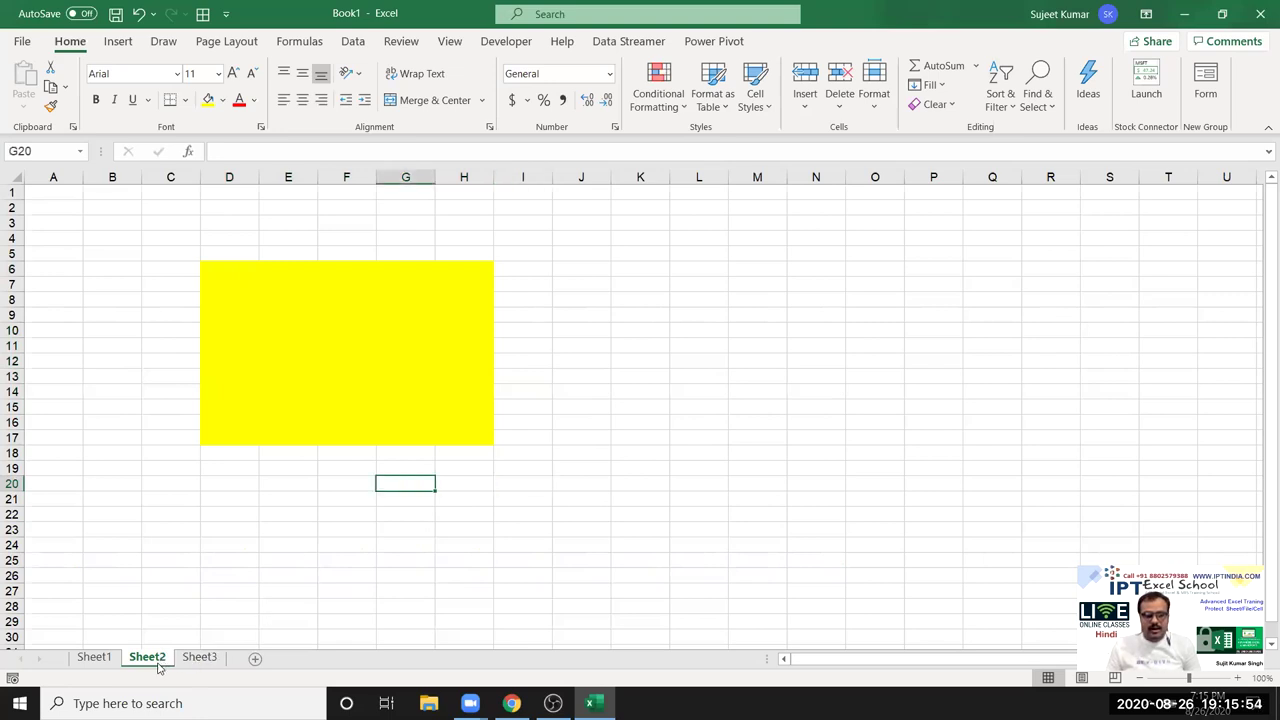
right_click(158, 660)
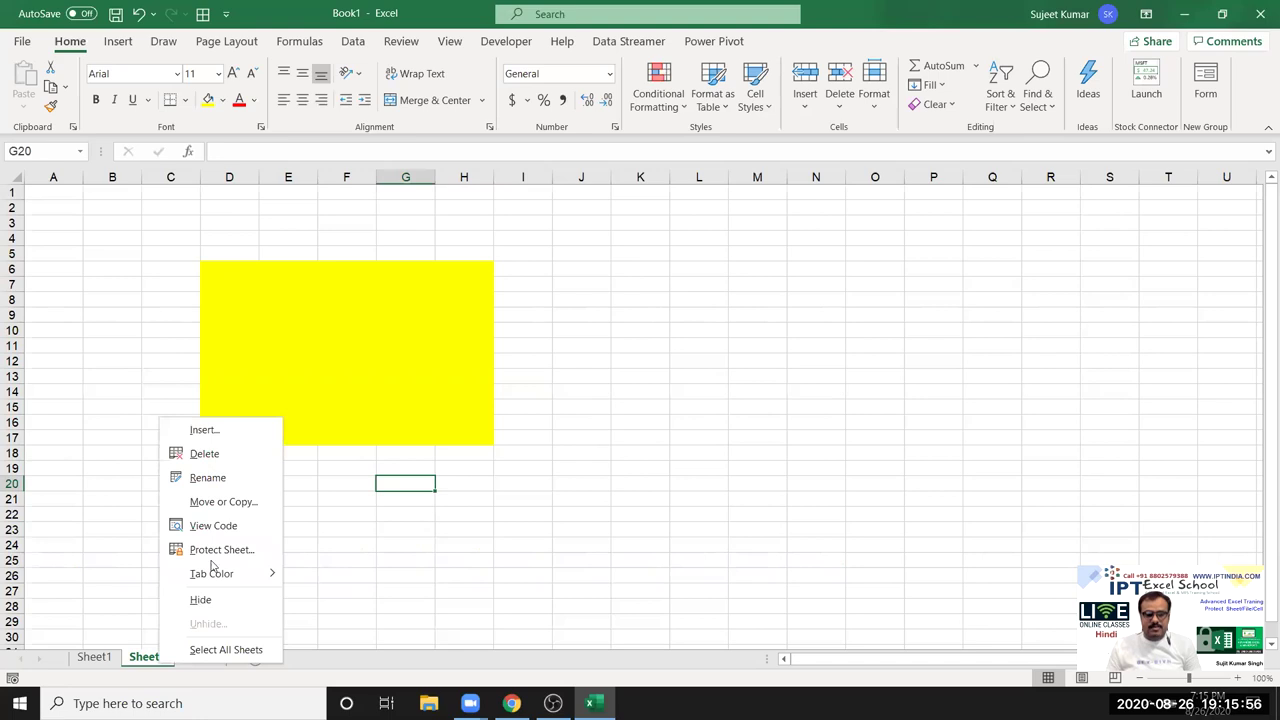
key(Return)
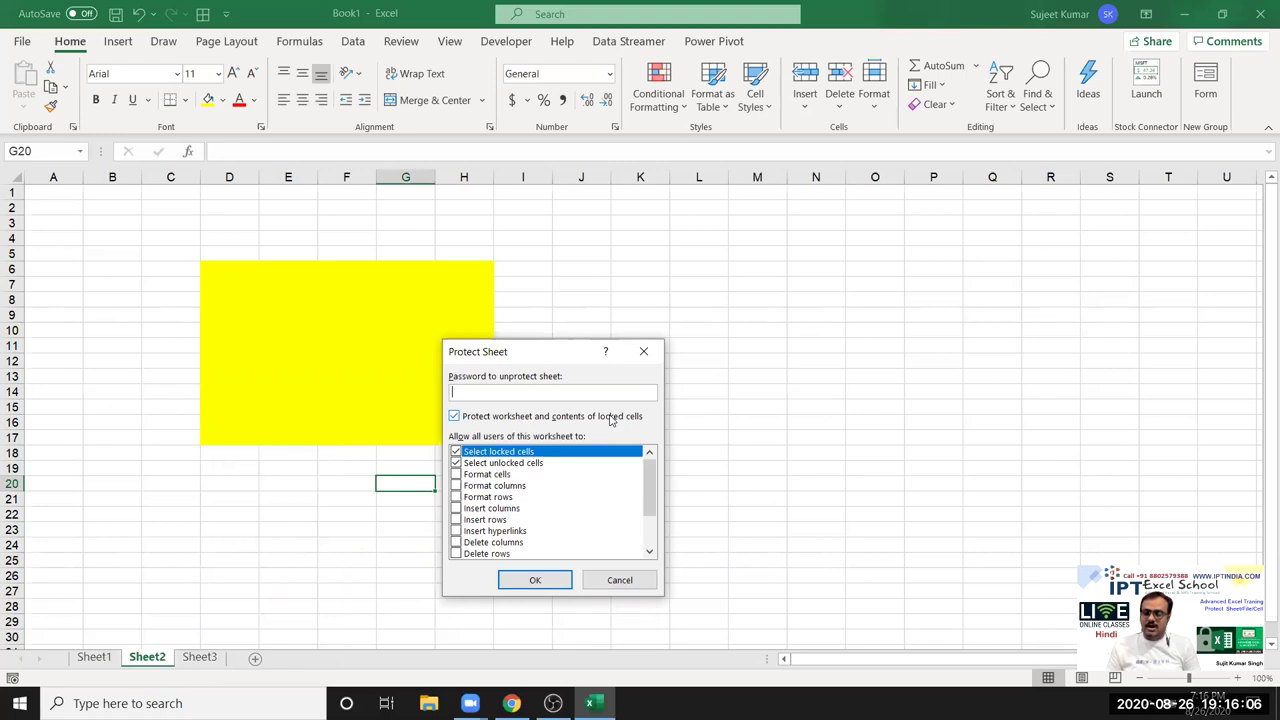
click(643, 355)
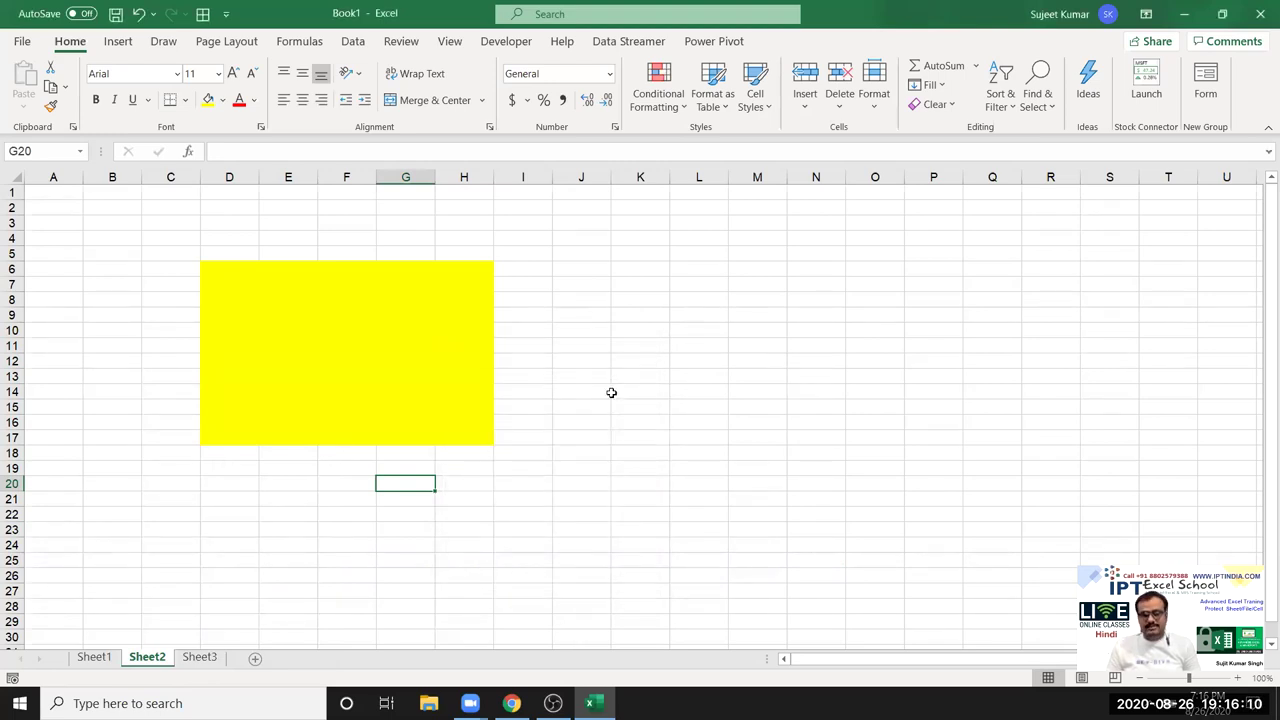
Inspect the Protection options in Format Cells for B4 and close without changes.
click(119, 242)
key(shift+F10)
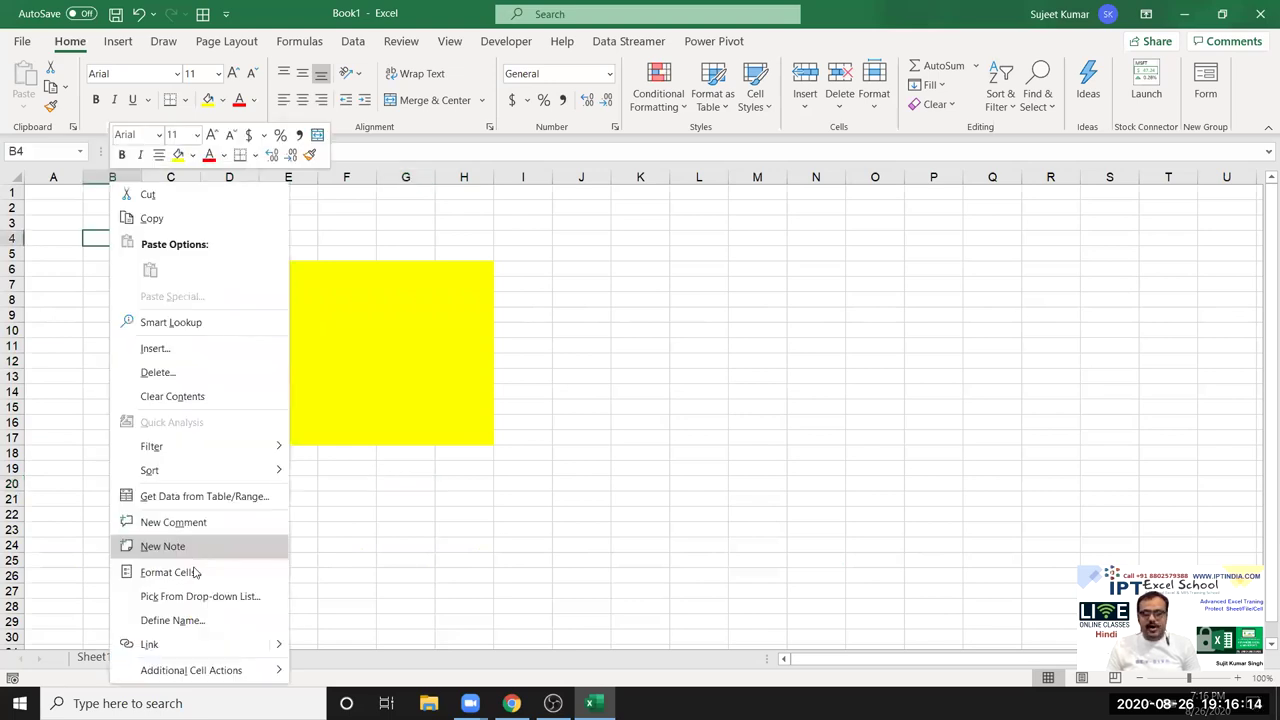
key(Escape)
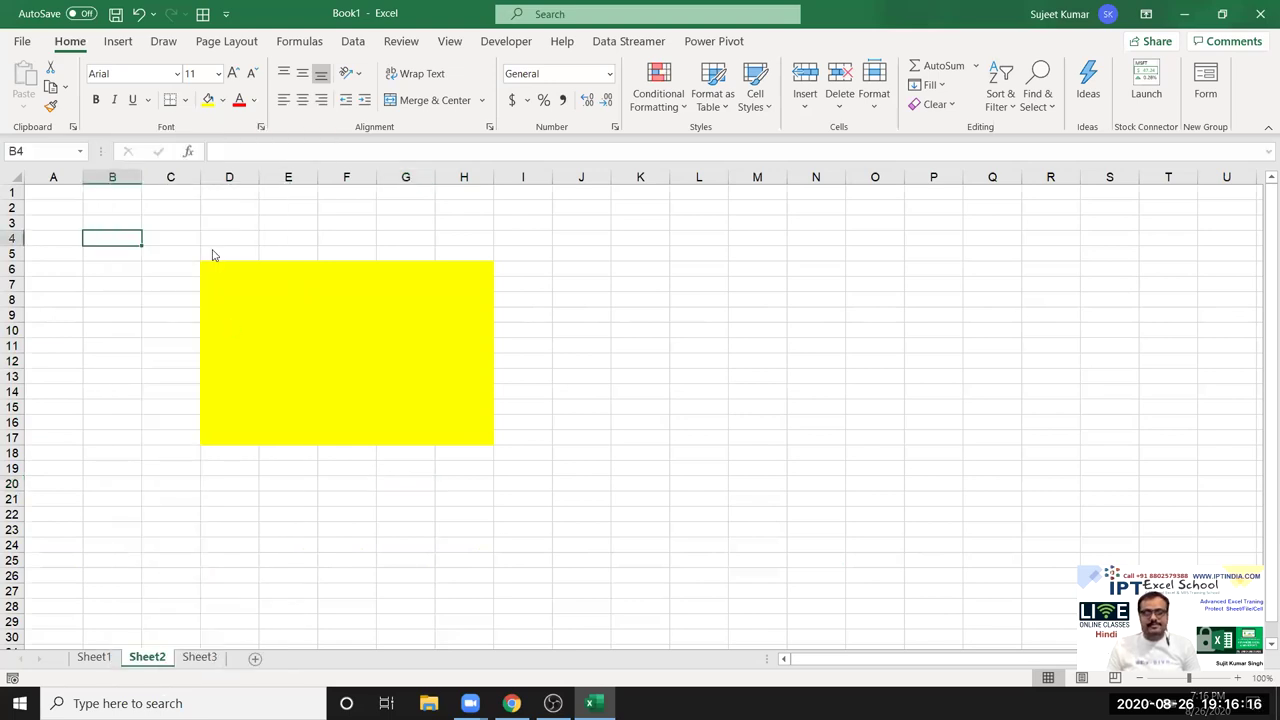
key(ctrl+1)
drag(240, 274, 740, 220)
click(811, 249)
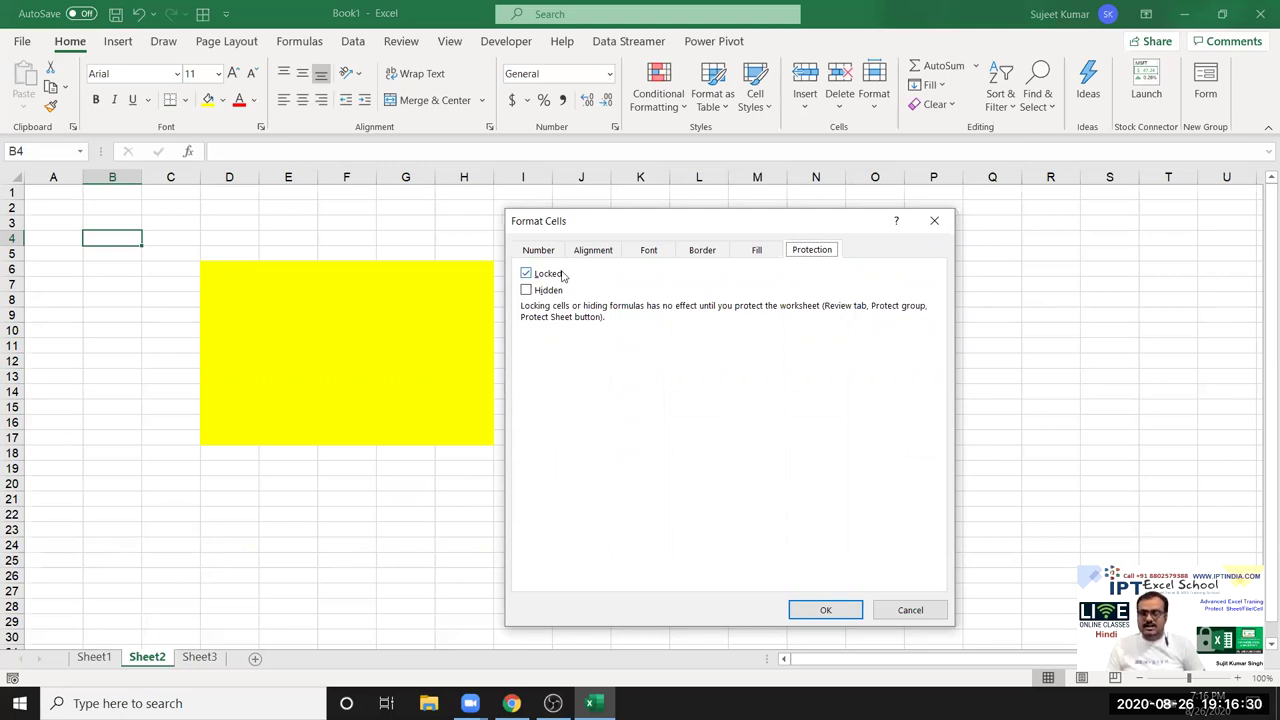
click(922, 612)
Unlock the yellow D6:H17 block via Format Cells > Protection.
drag(217, 268, 459, 438)
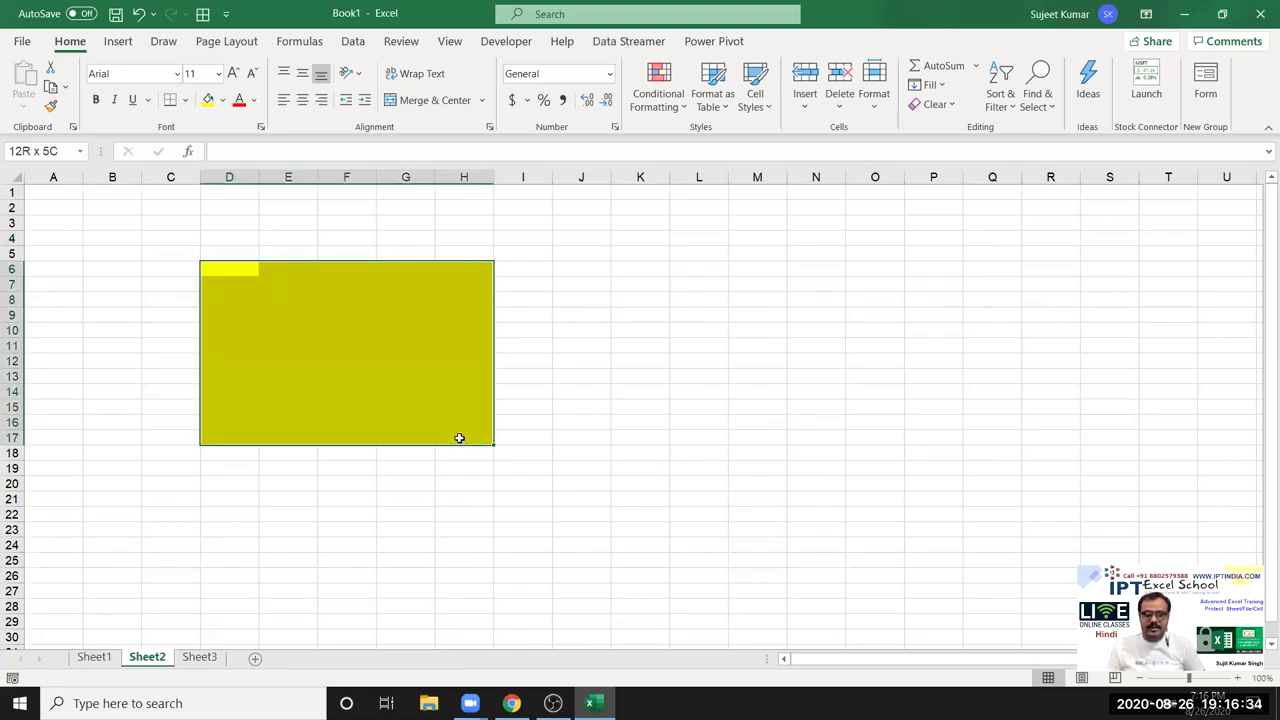
right_click(508, 586)
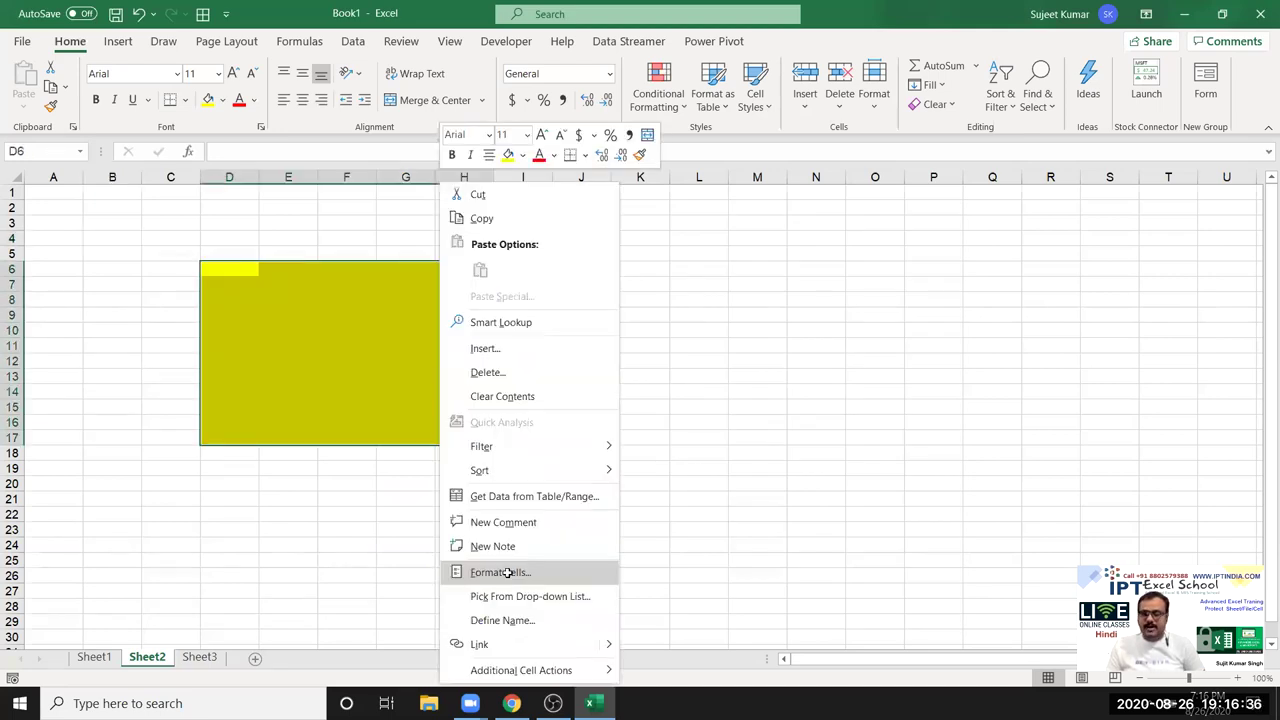
click(506, 575)
click(305, 328)
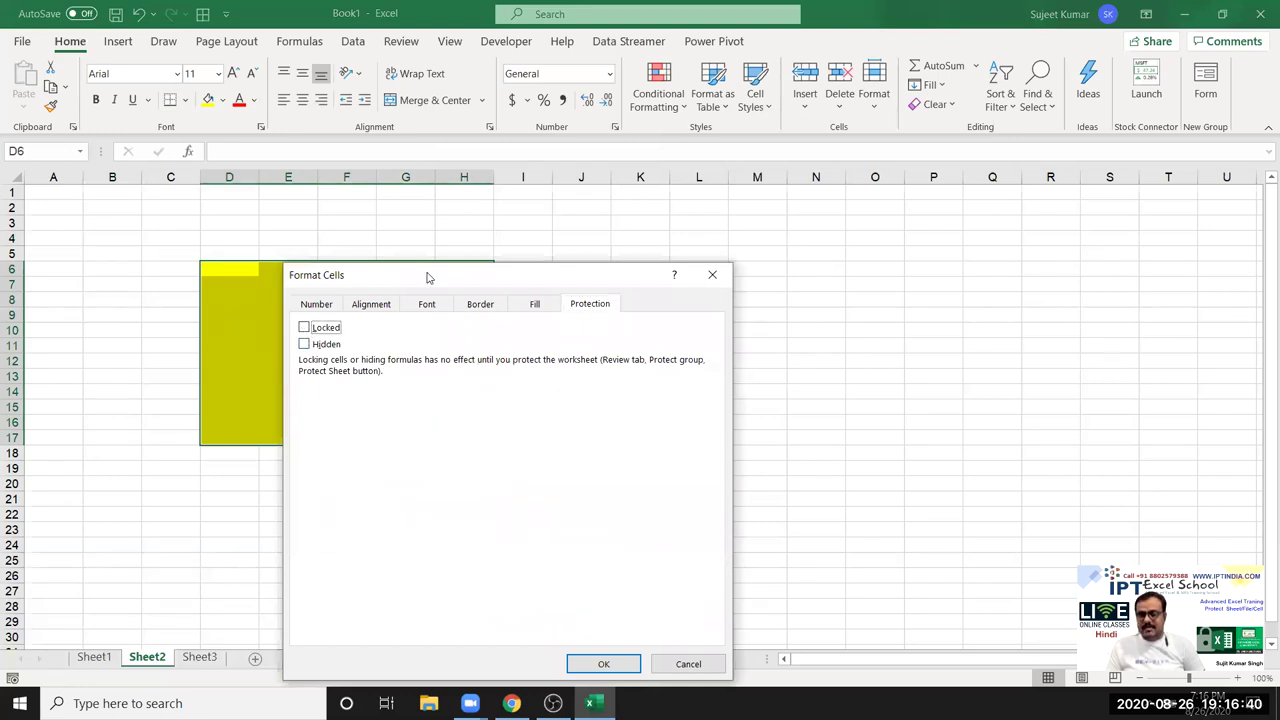
drag(427, 277, 678, 210)
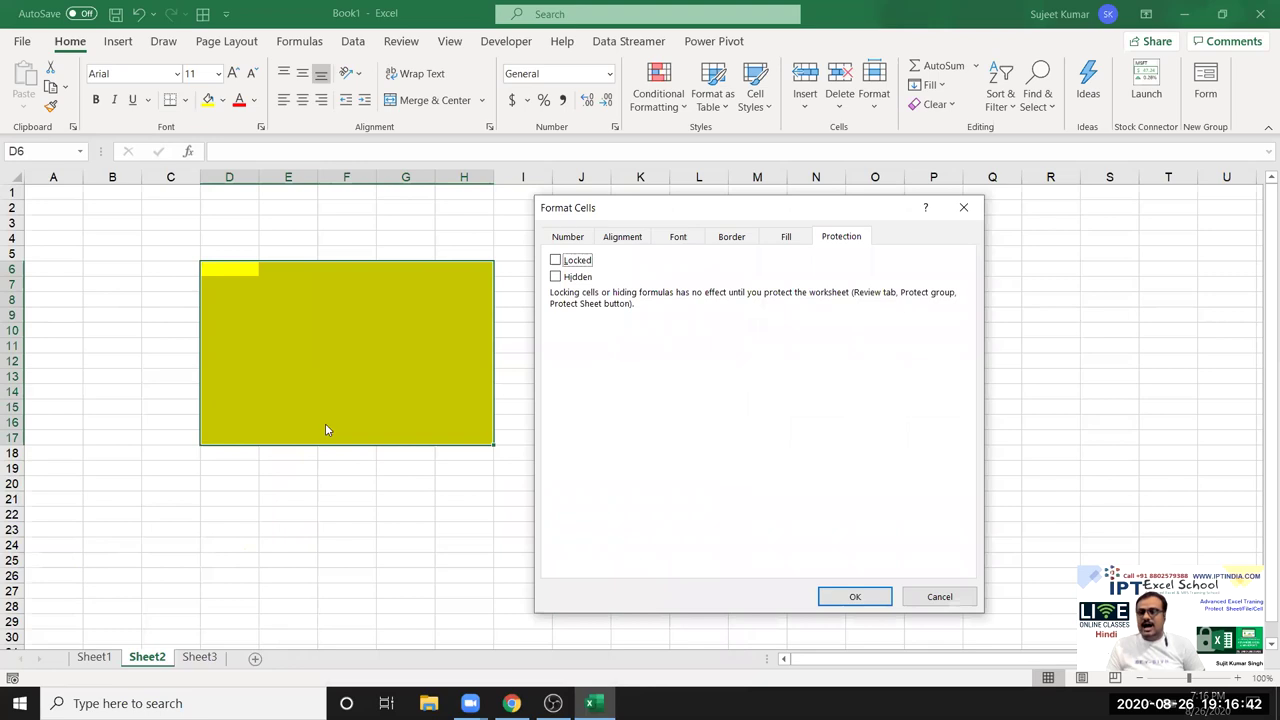
click(822, 598)
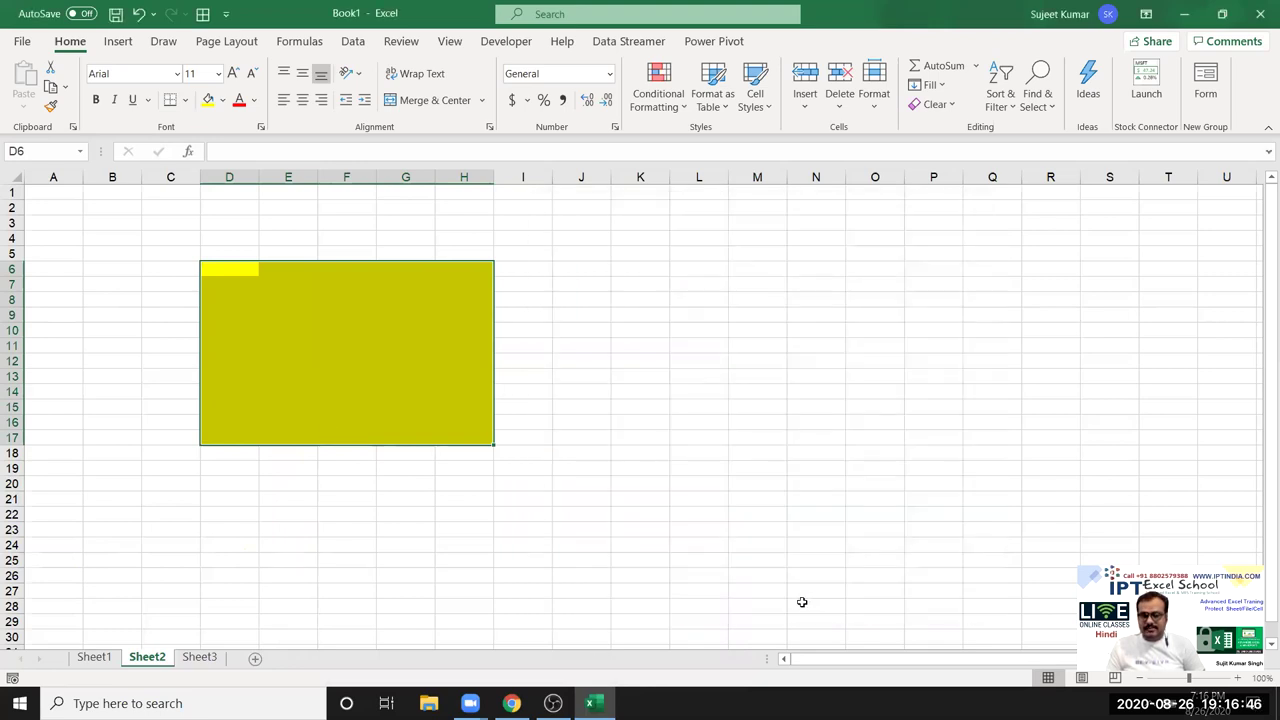
click(660, 575)
Protect Sheet2 with the default protection settings.
right_click(146, 660)
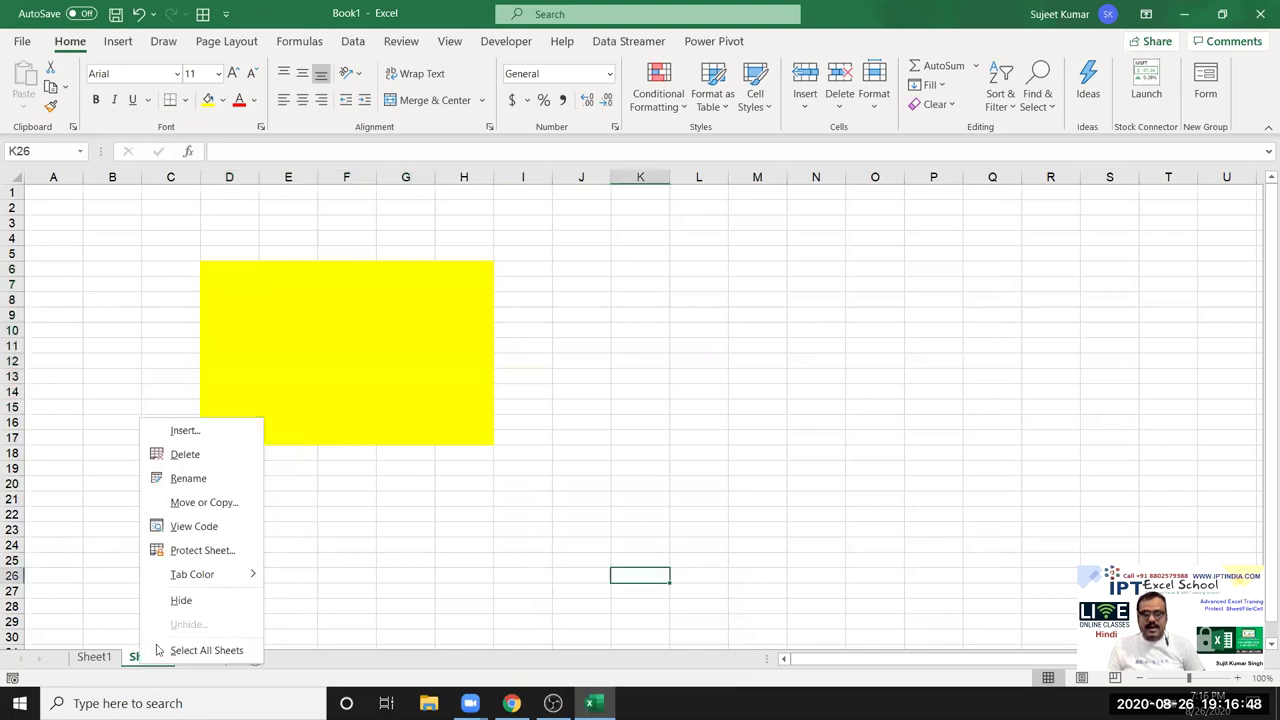
click(198, 551)
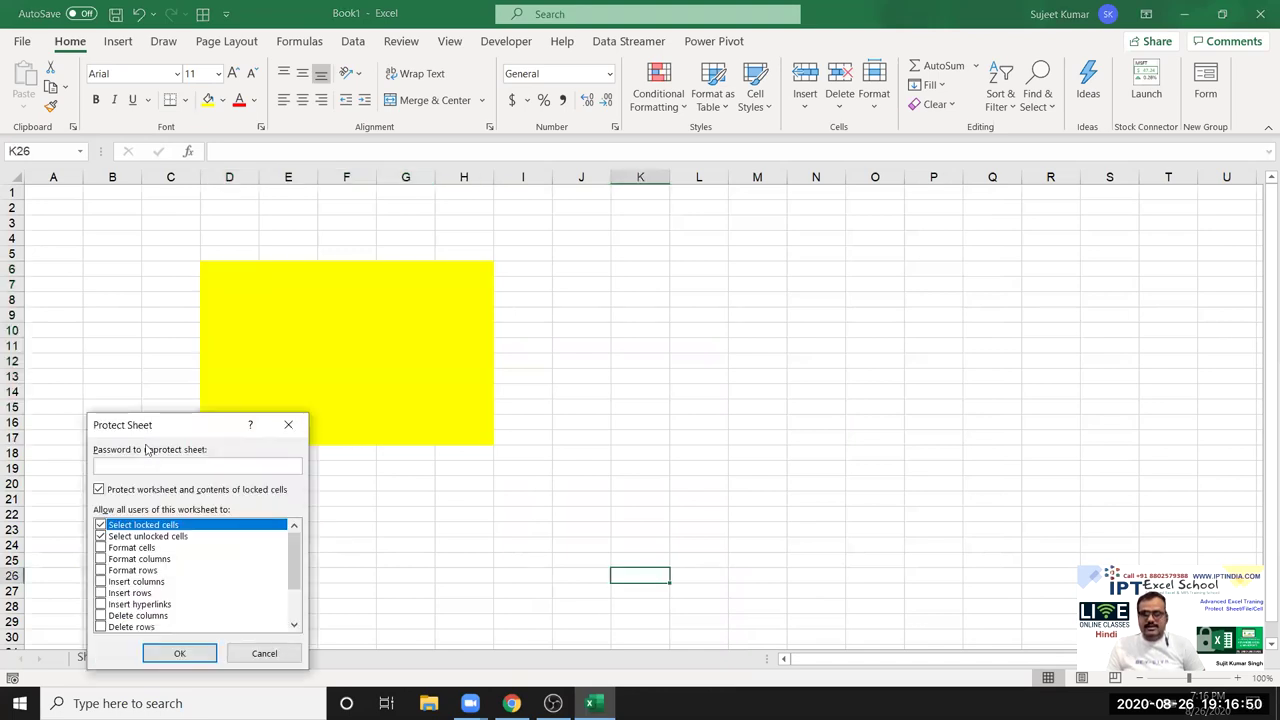
drag(147, 425, 790, 266)
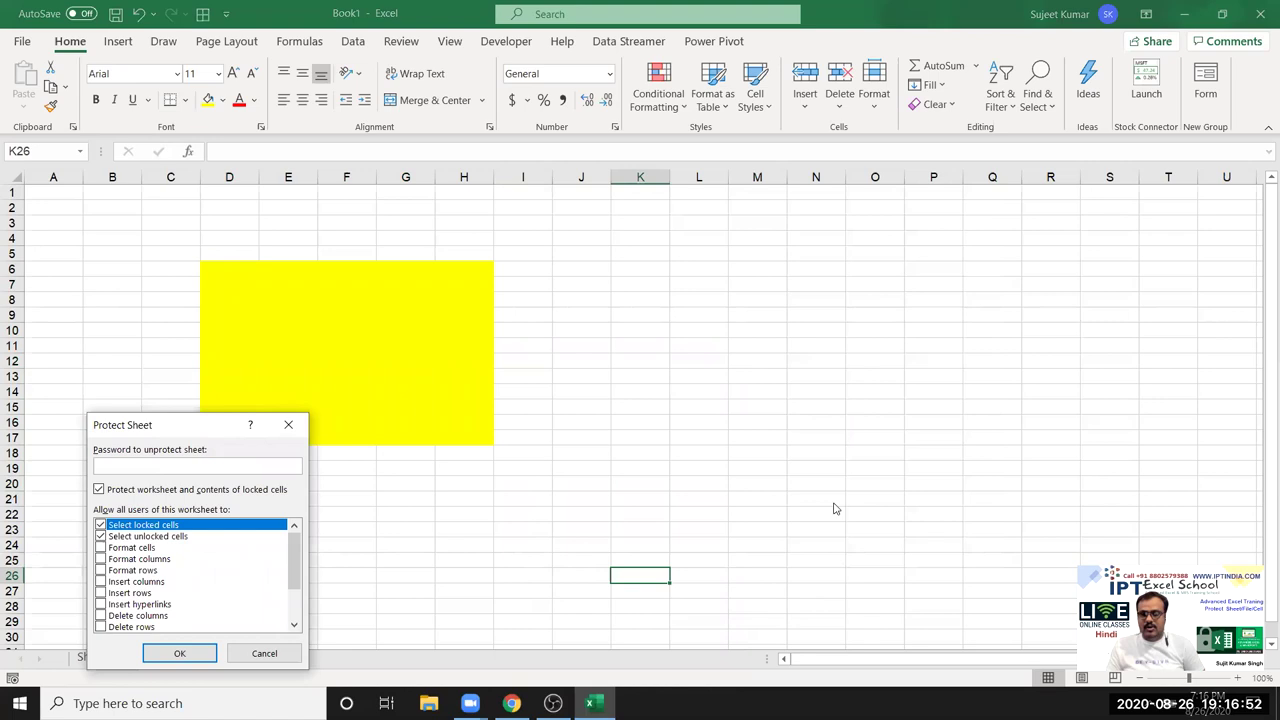
click(792, 489)
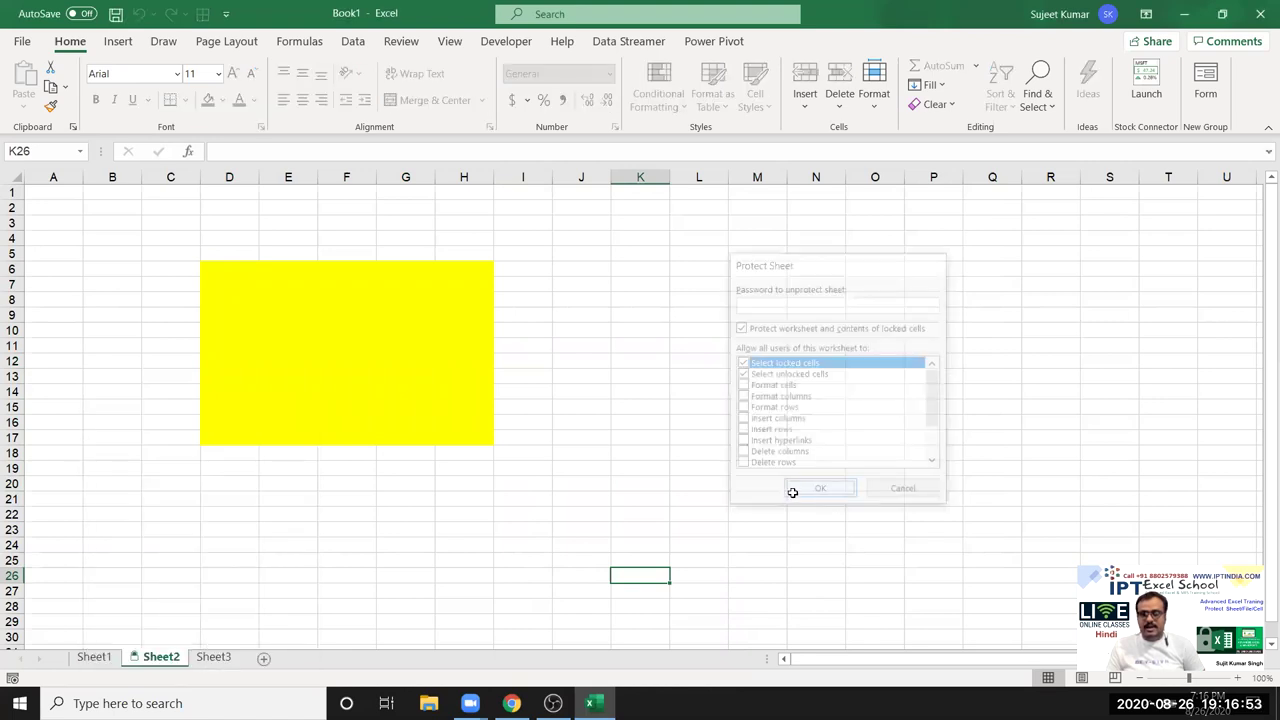
Confirm locked cells reject edits while yellow cells accept entries like ssdf, sdf, dsf.
double_click(460, 500)
key(Return)
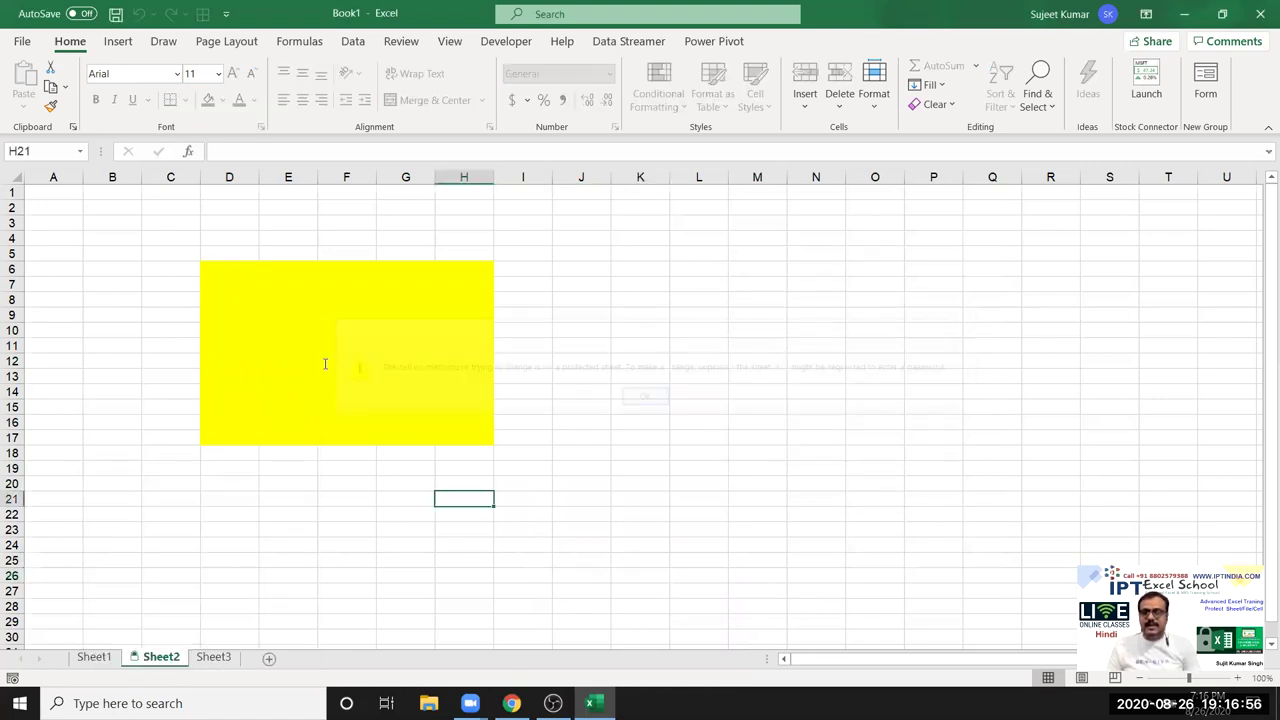
key(Tab)
text(ssdf)
key(Tab)
text(sdf)
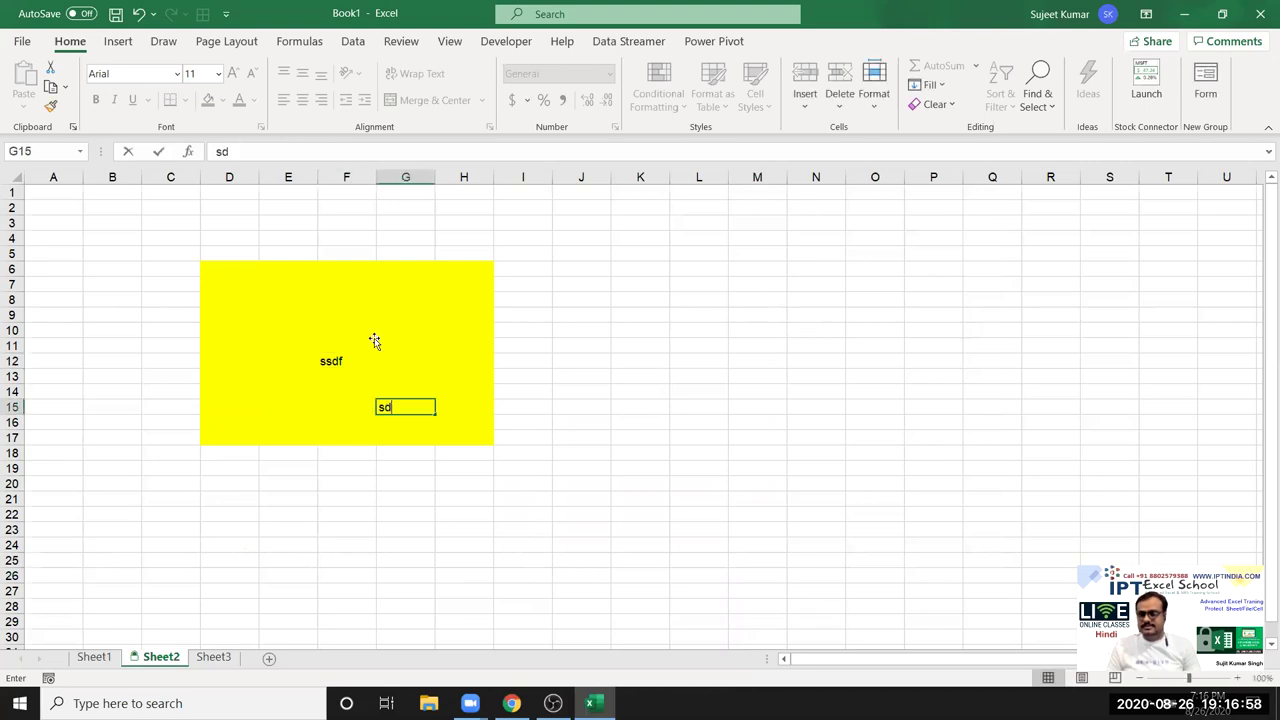
key(Tab)
text(dsf)
key(Tab)
text(sdf)
key(Tab)
text(sdf)
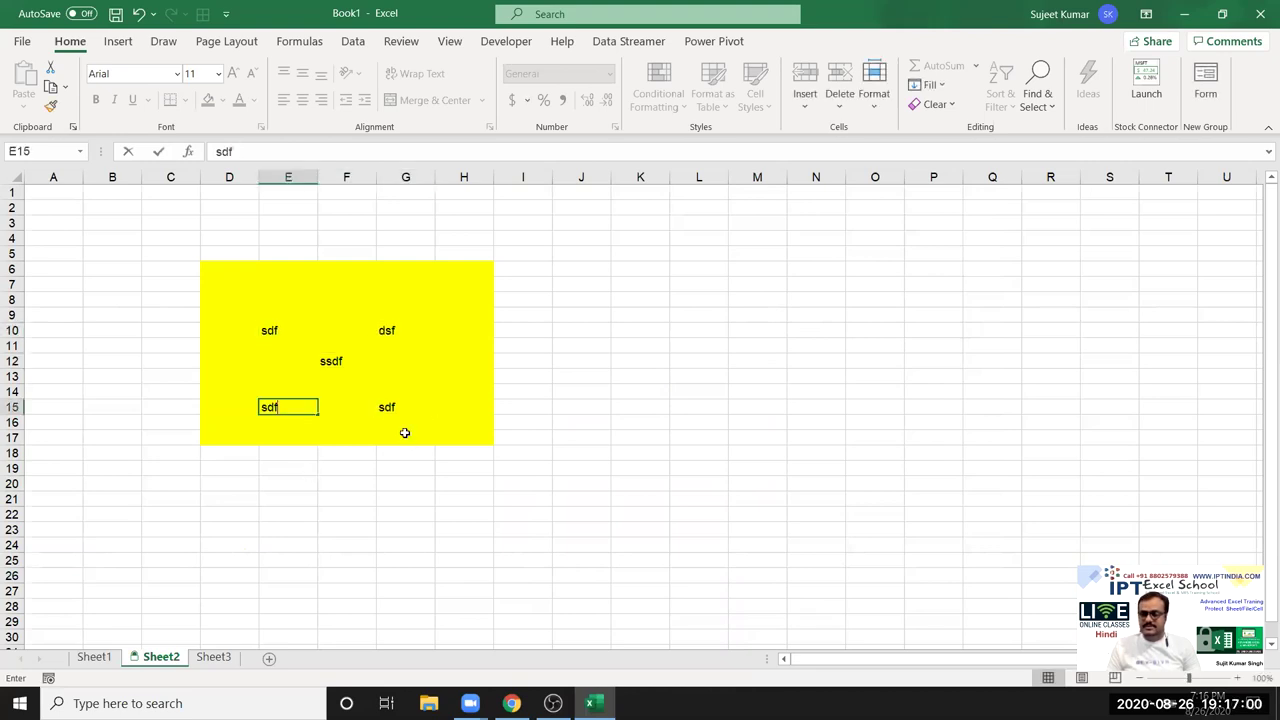
key(Tab)
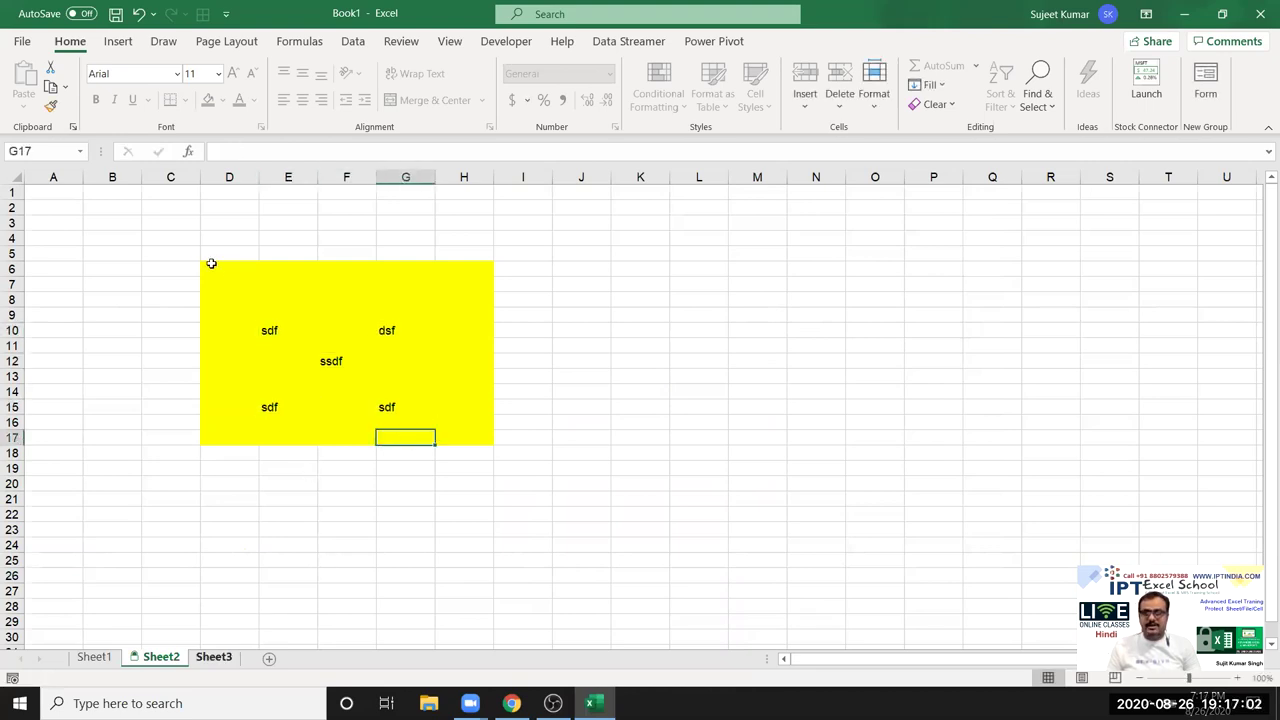
Move to Sheet3 and select D3:H14 for a fill colour.
key(ctrl+Page_Down)
key(shift+Right)
click(224, 101)
Fill D3:H14 red and try several cell selections around Sheet3.
click(220, 256)
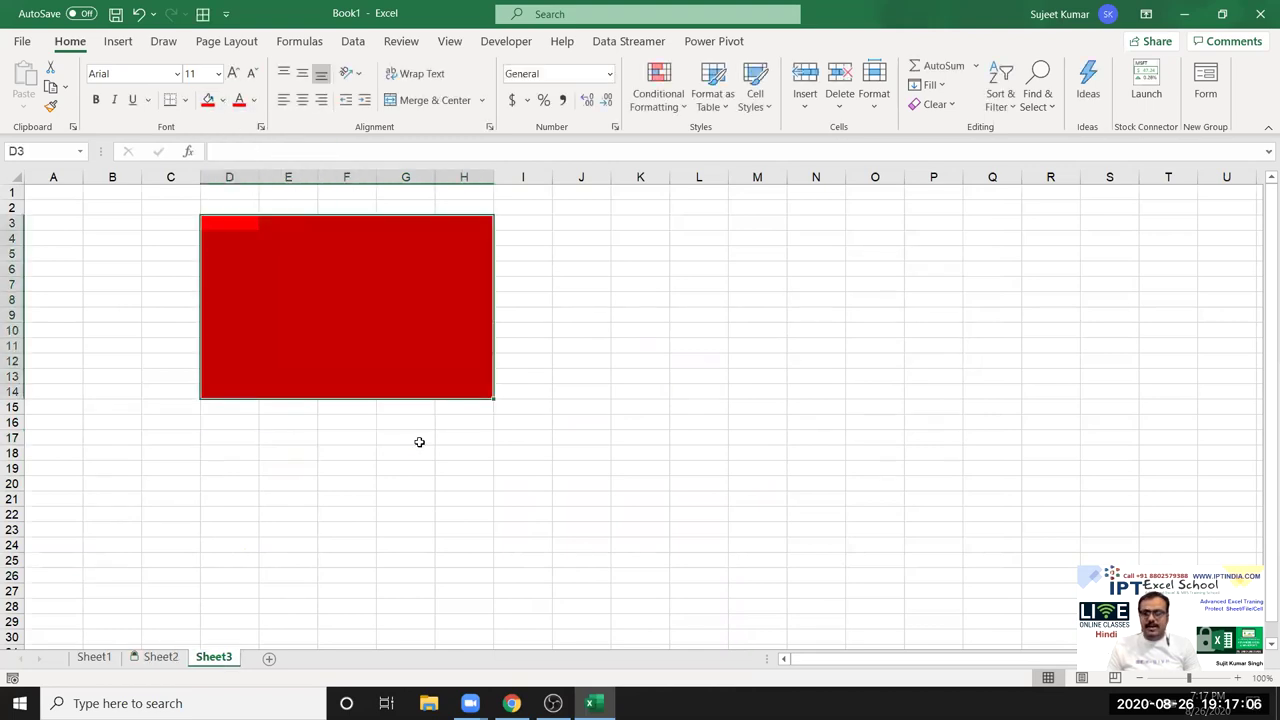
click(416, 448)
drag(405, 360, 297, 257)
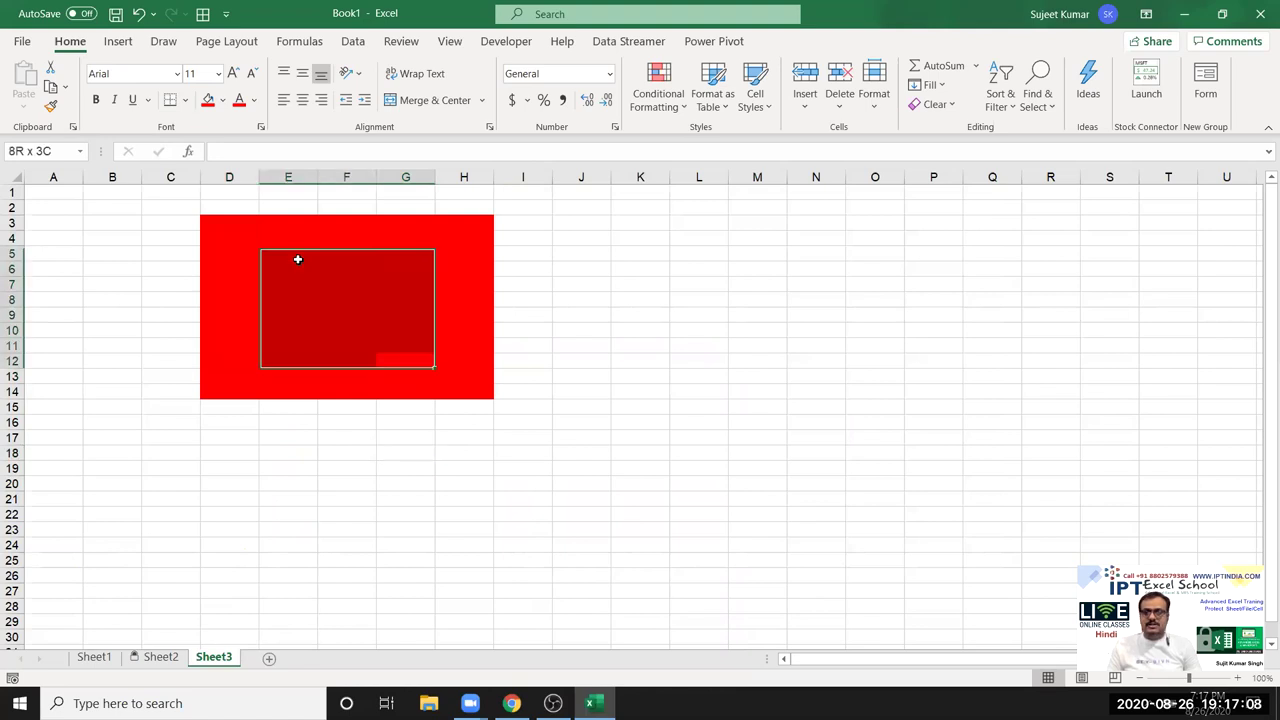
drag(53, 376, 469, 640)
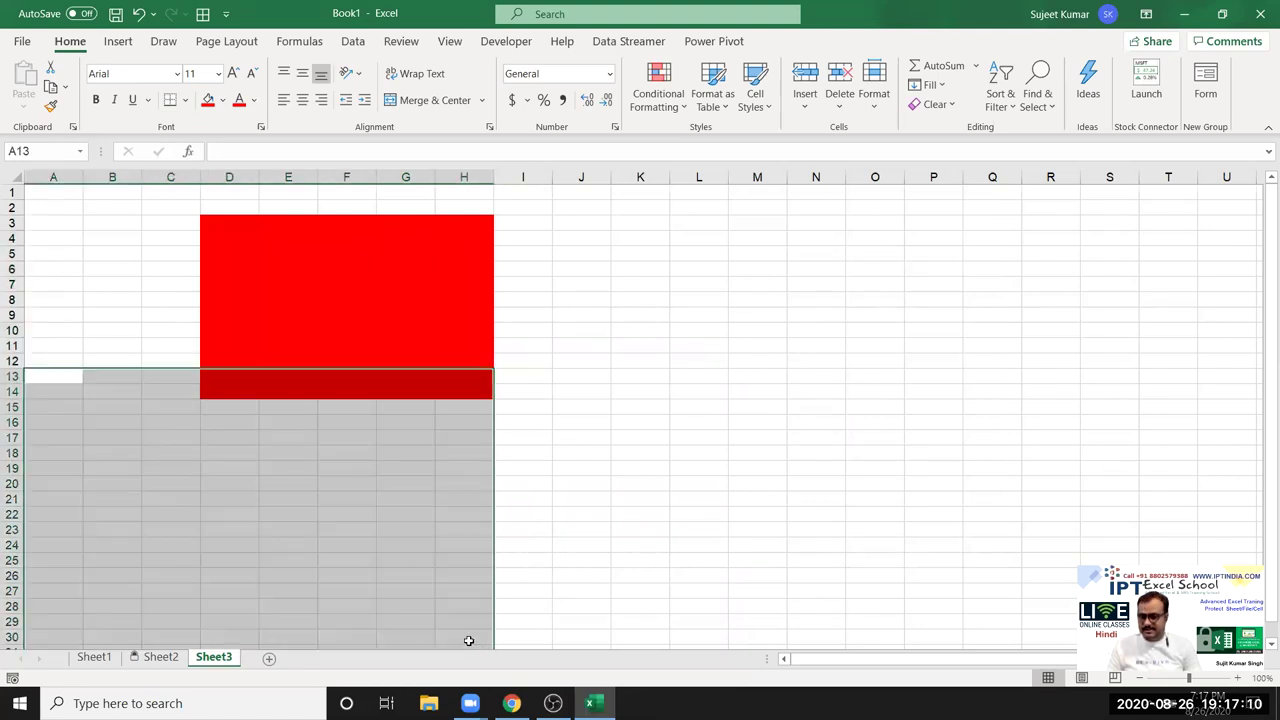
click(469, 531)
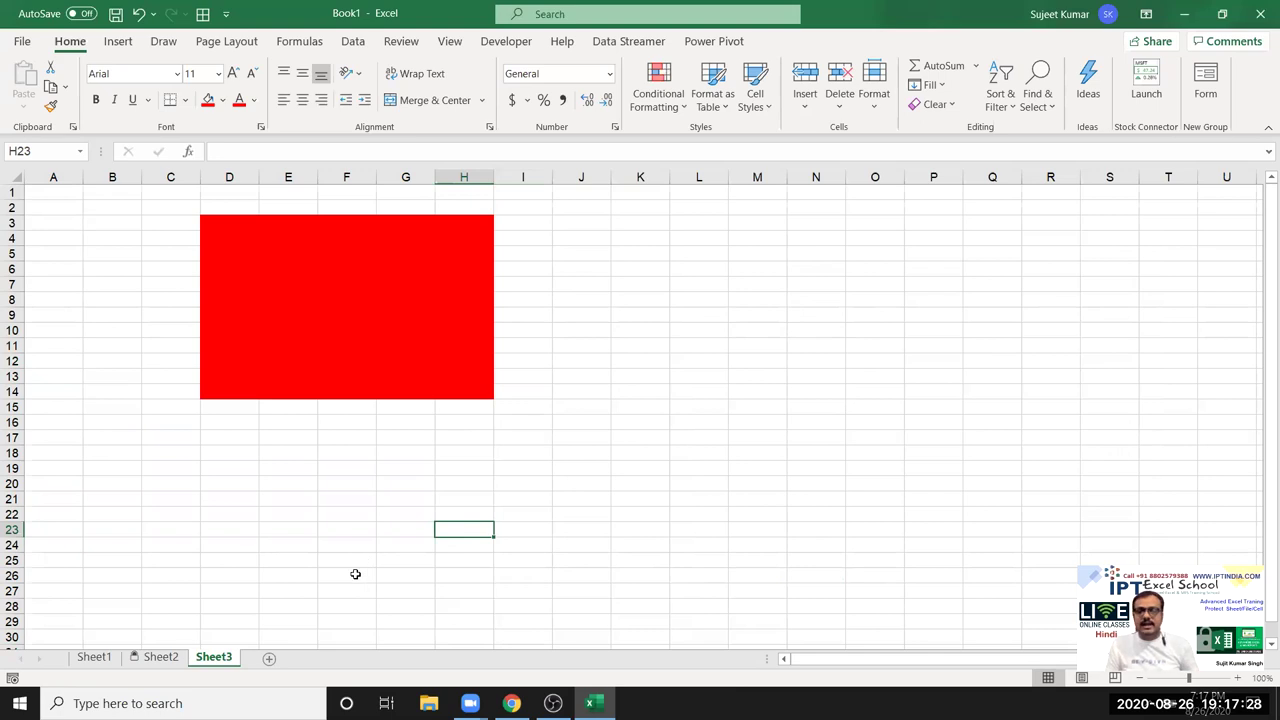
drag(348, 518, 348, 530)
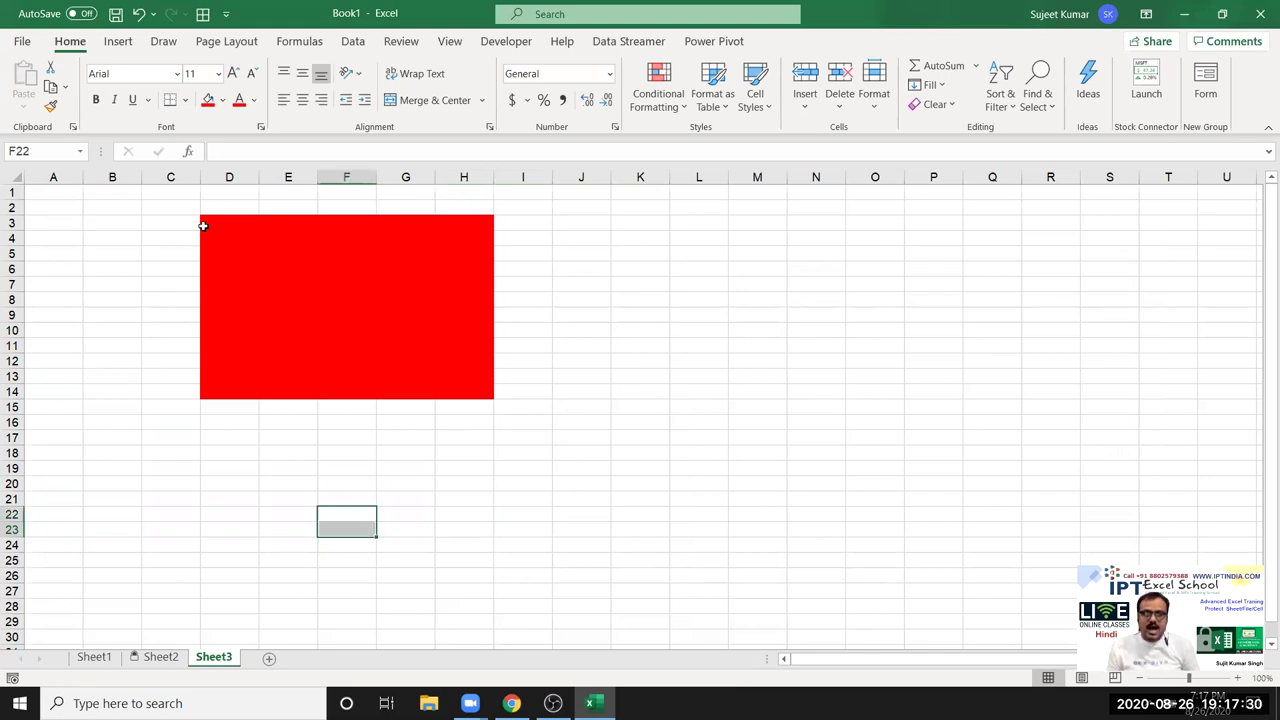
right_click(272, 297)
key(Escape)
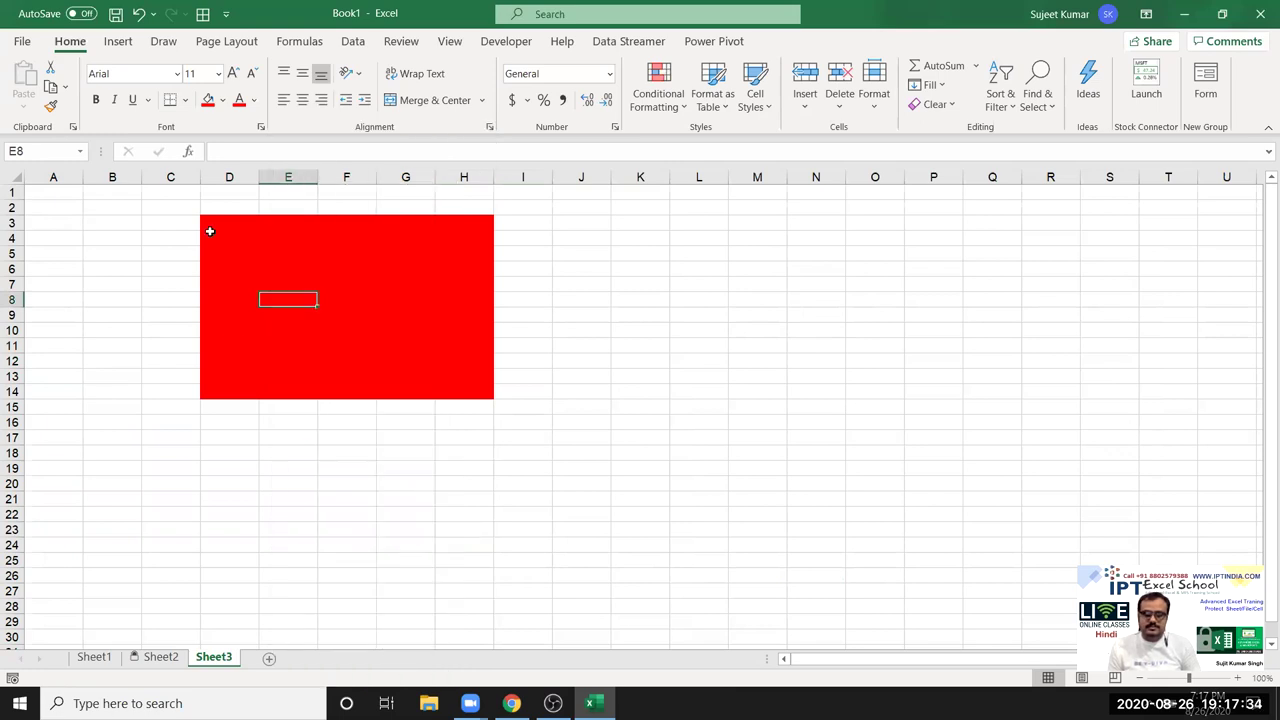
drag(229, 228, 240, 254)
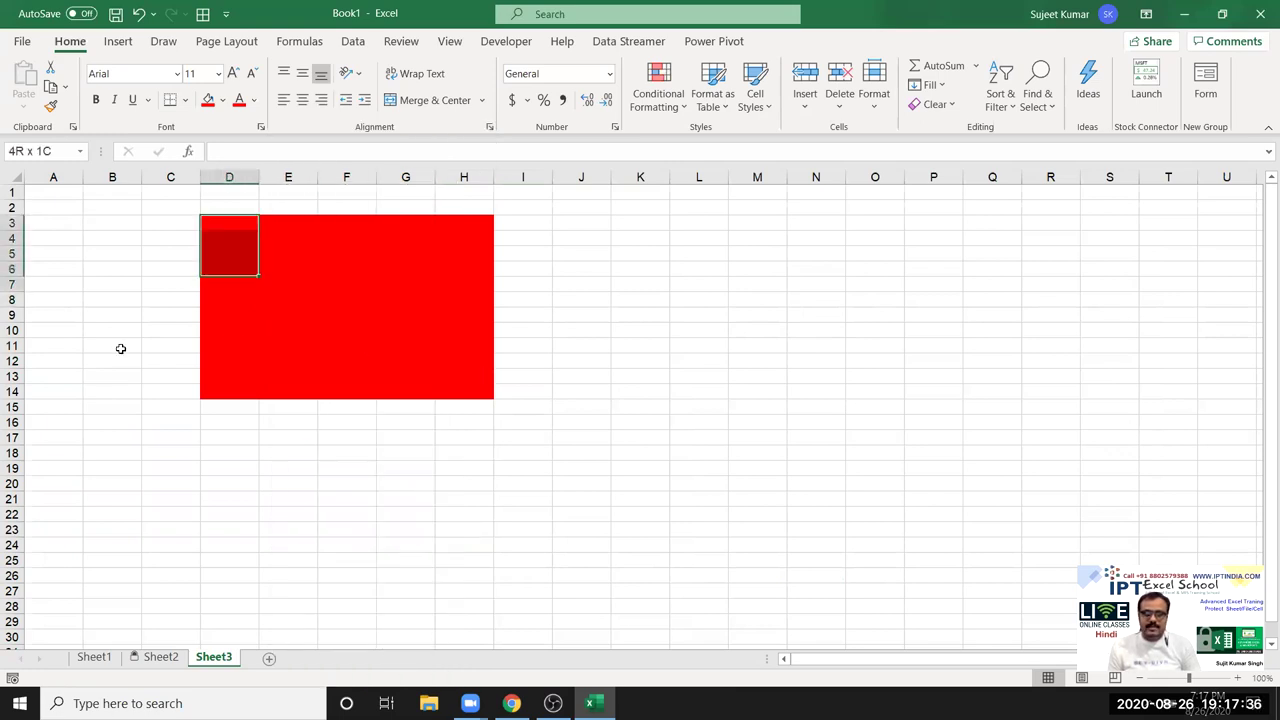
click(55, 345)
key(shift+Up)
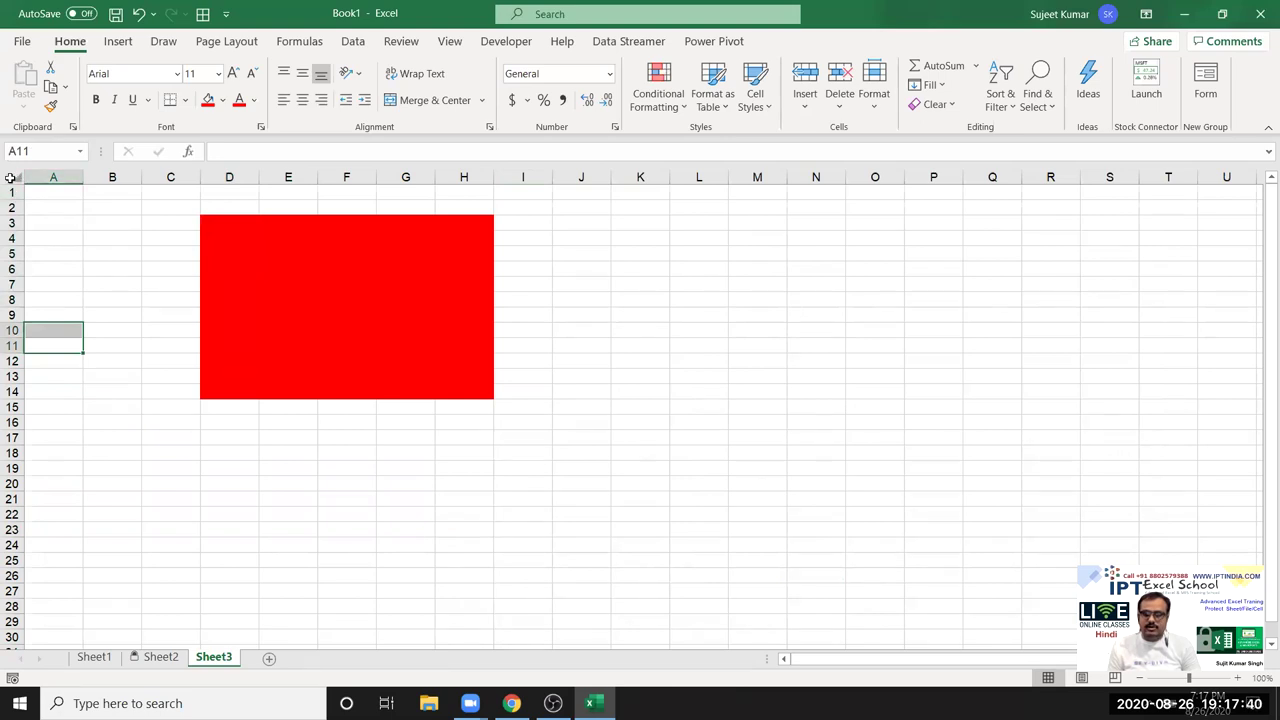
Select the whole sheet and untick Locked for every cell.
key(ctrl+a)
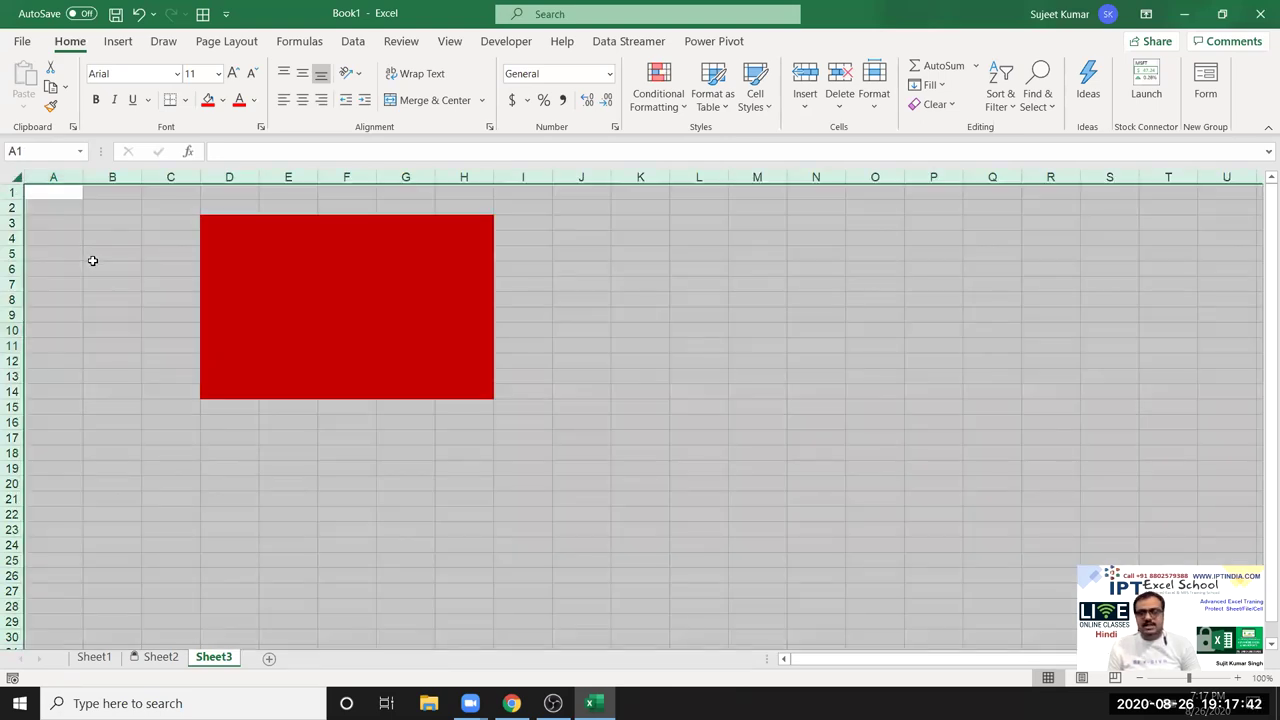
right_click(576, 292)
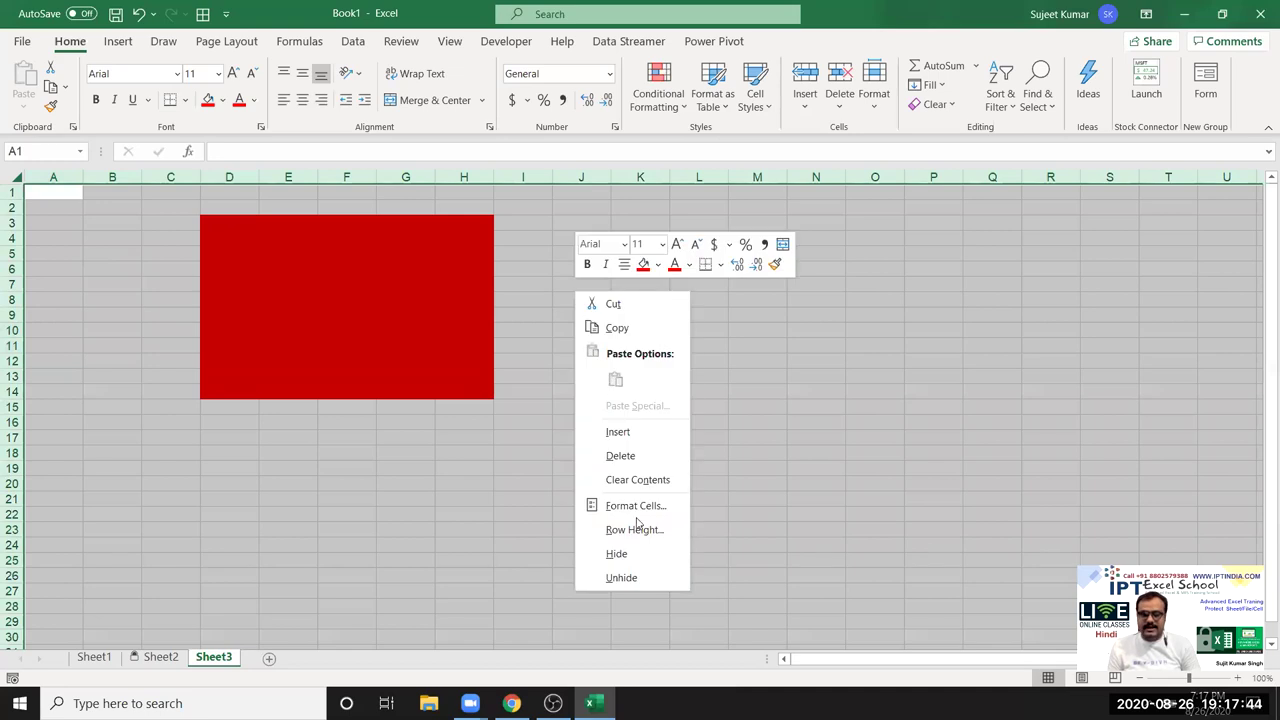
click(628, 507)
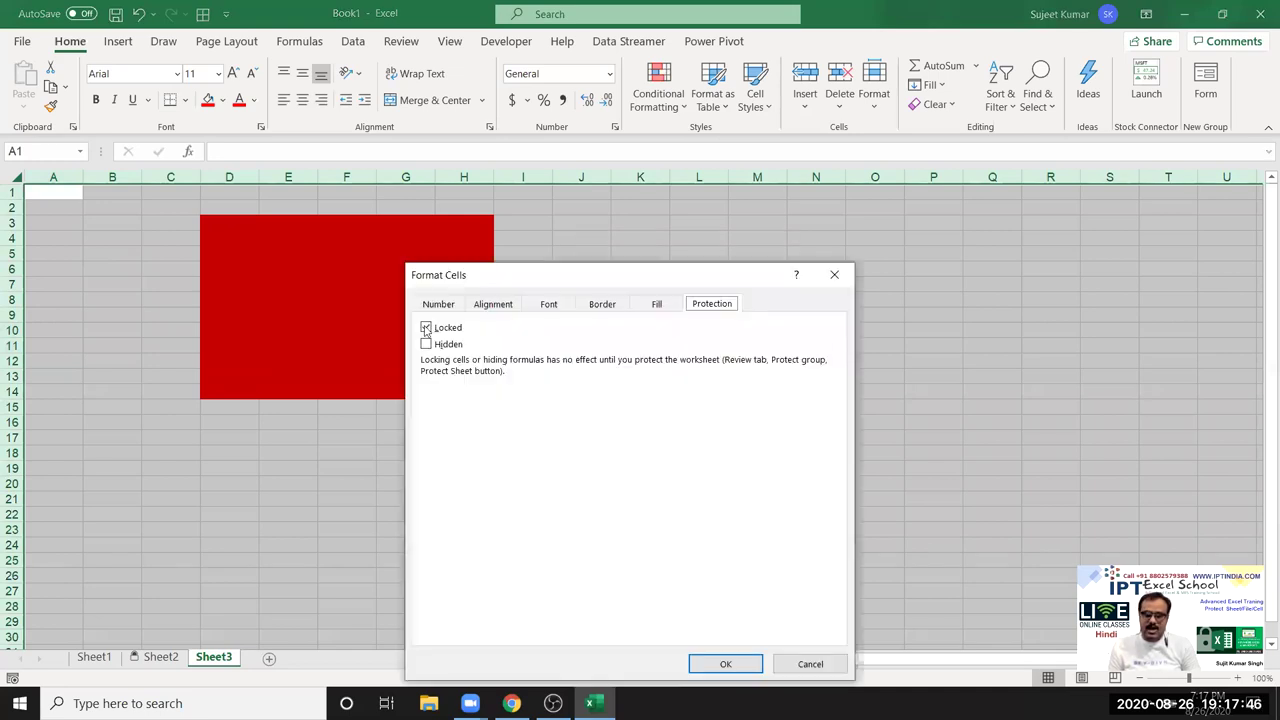
click(426, 328)
click(726, 665)
click(551, 484)
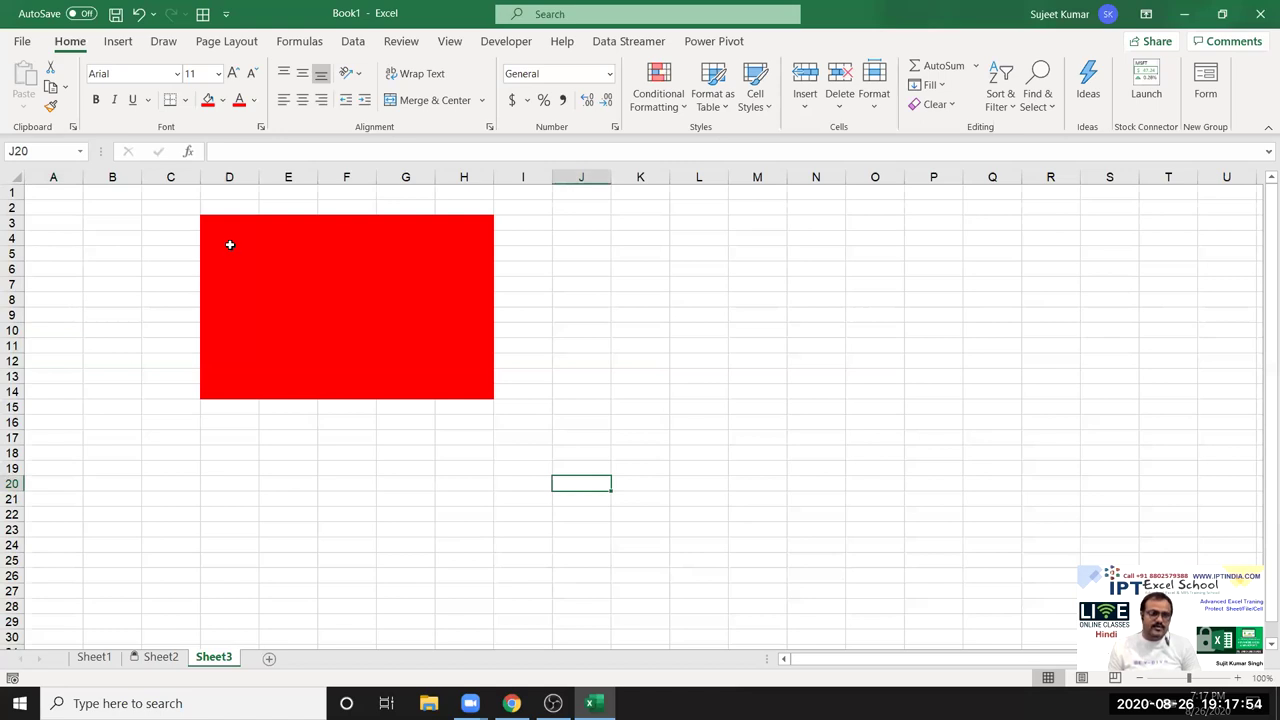
Keep the red D3:H14 block's cells set to Locked in Format Cells.
click(462, 396)
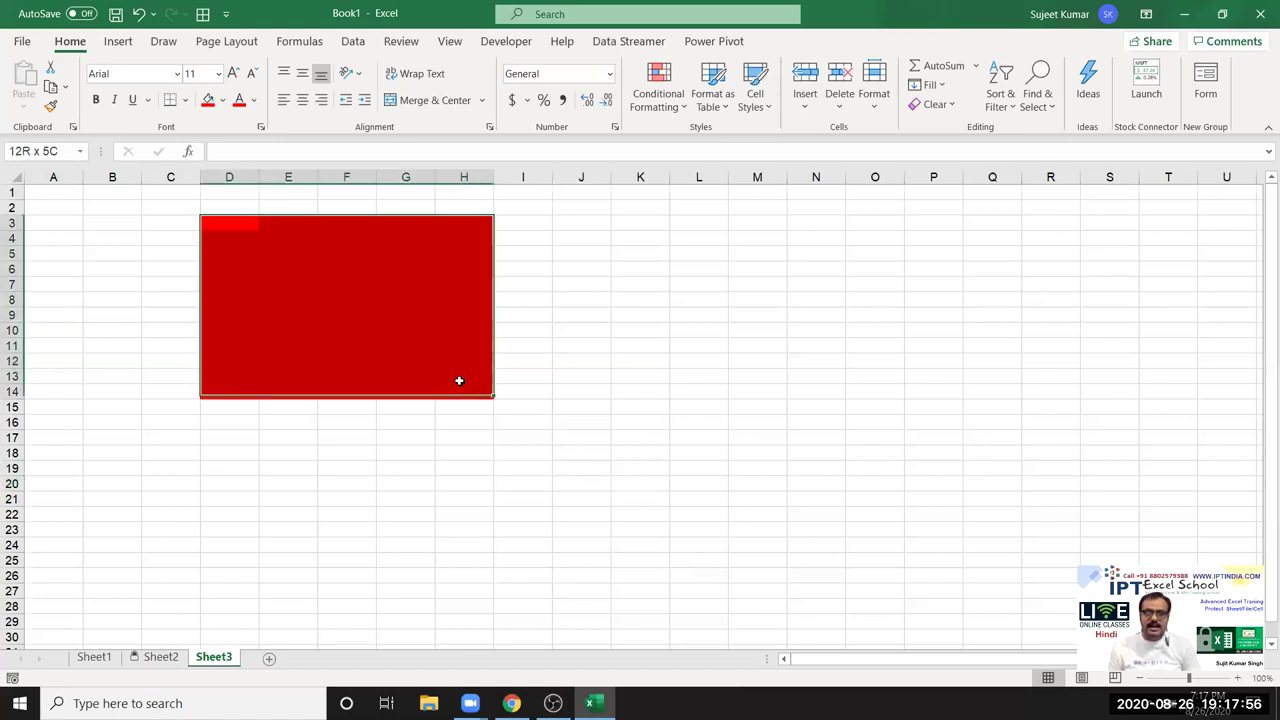
key(shift+Down)
key(shift+Up)
right_click(446, 316)
click(530, 578)
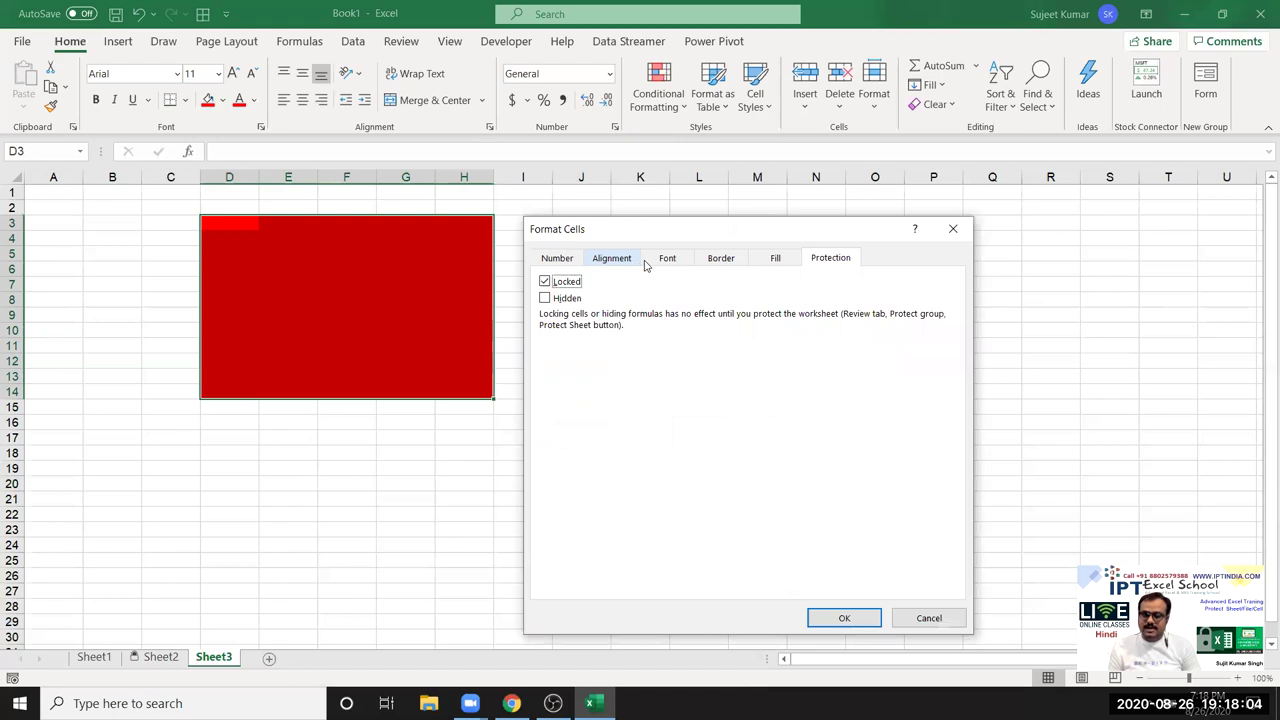
click(847, 618)
click(424, 491)
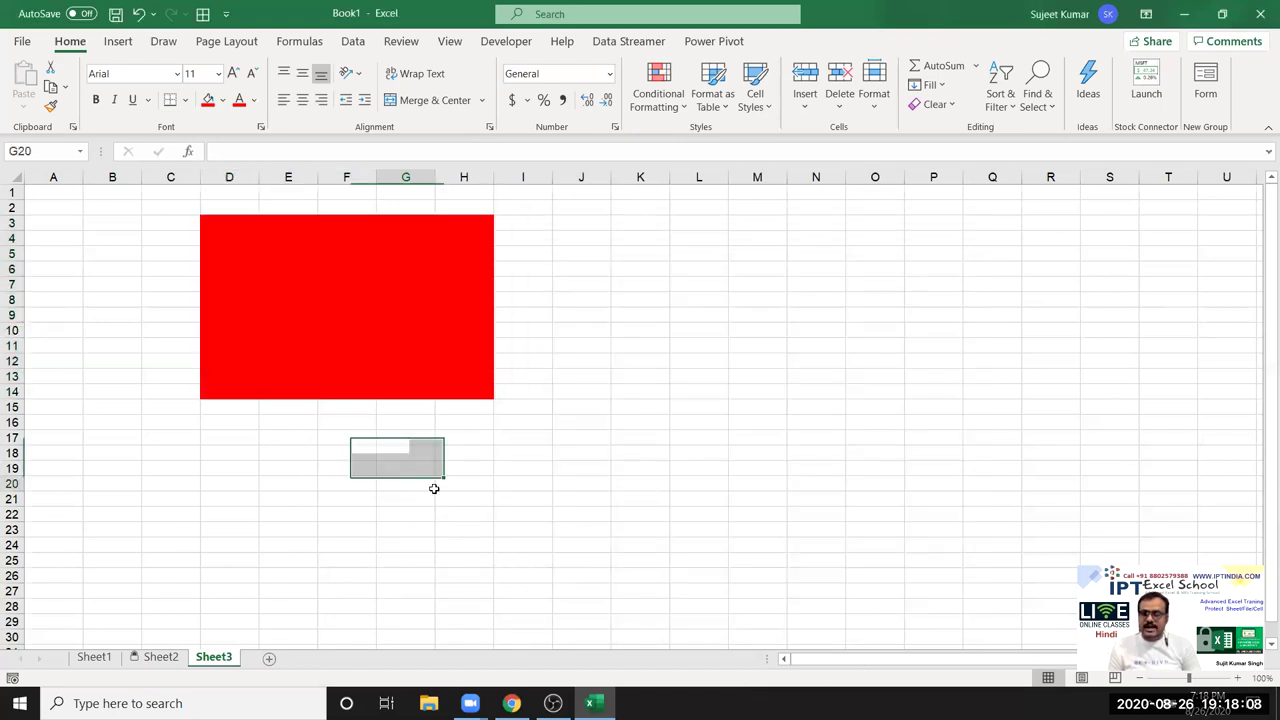
drag(464, 391, 127, 172)
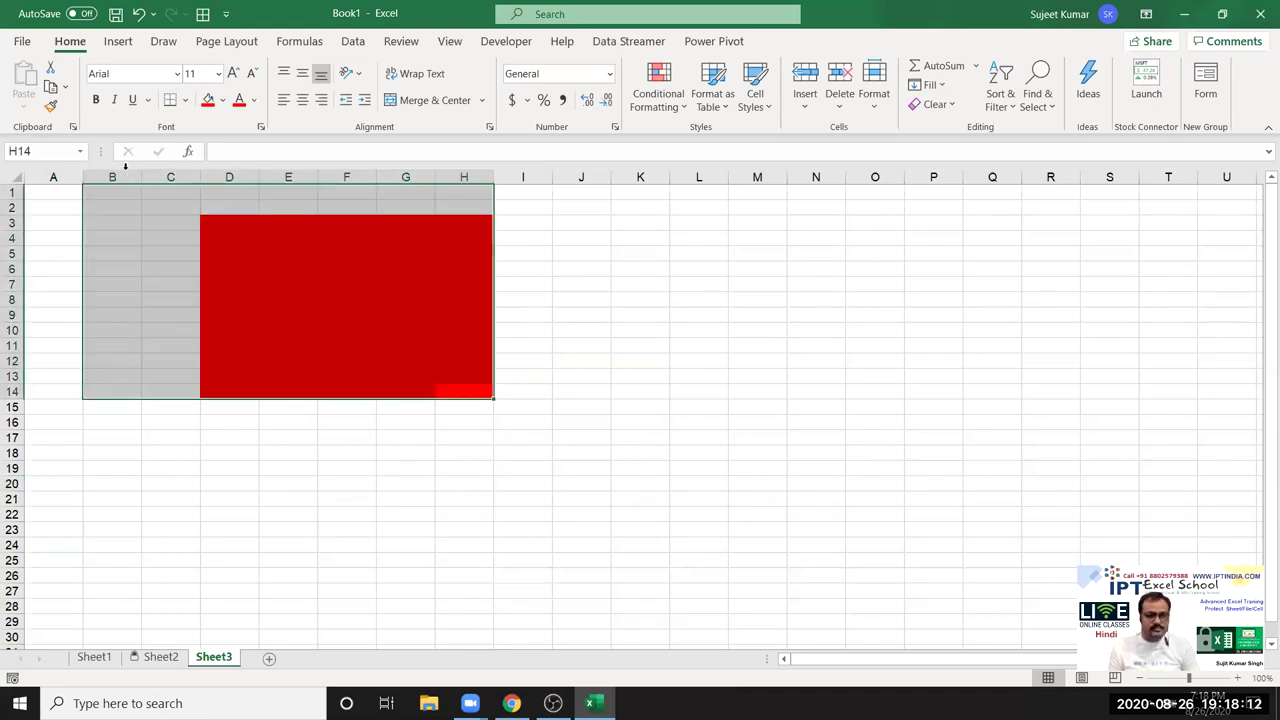
Protect Sheet3 without a password.
click(242, 578)
right_click(222, 656)
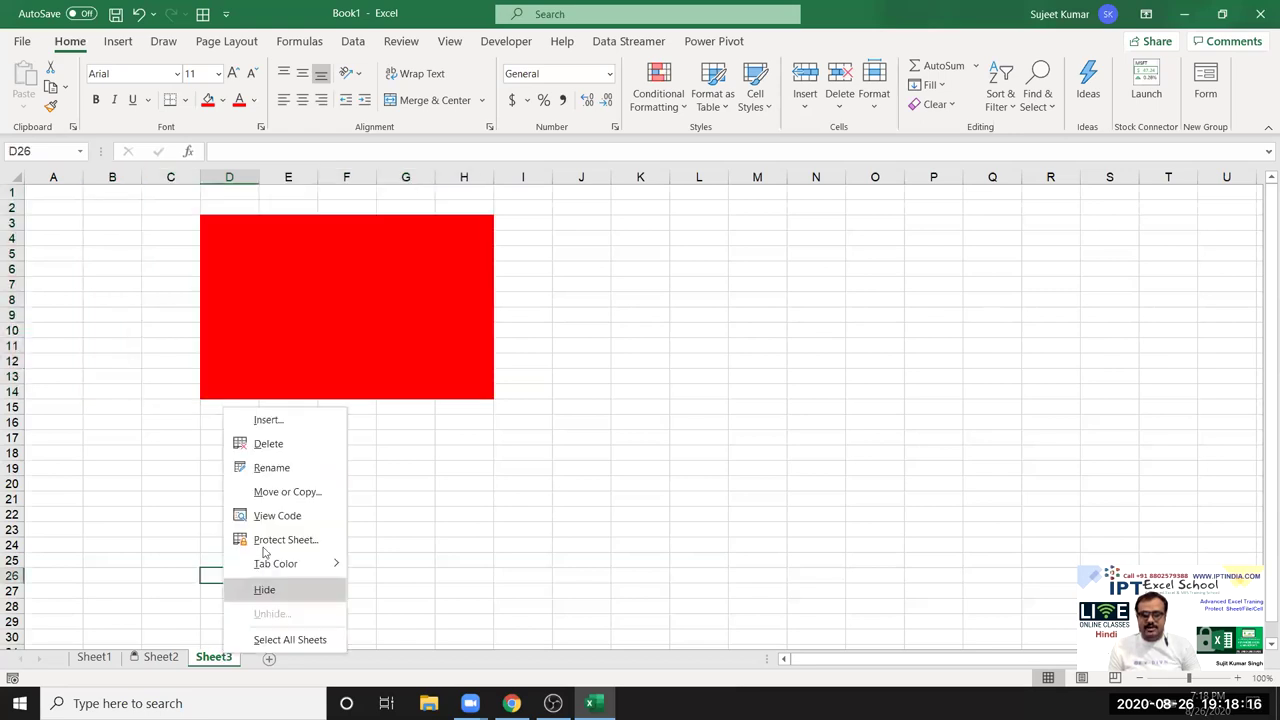
key(Return)
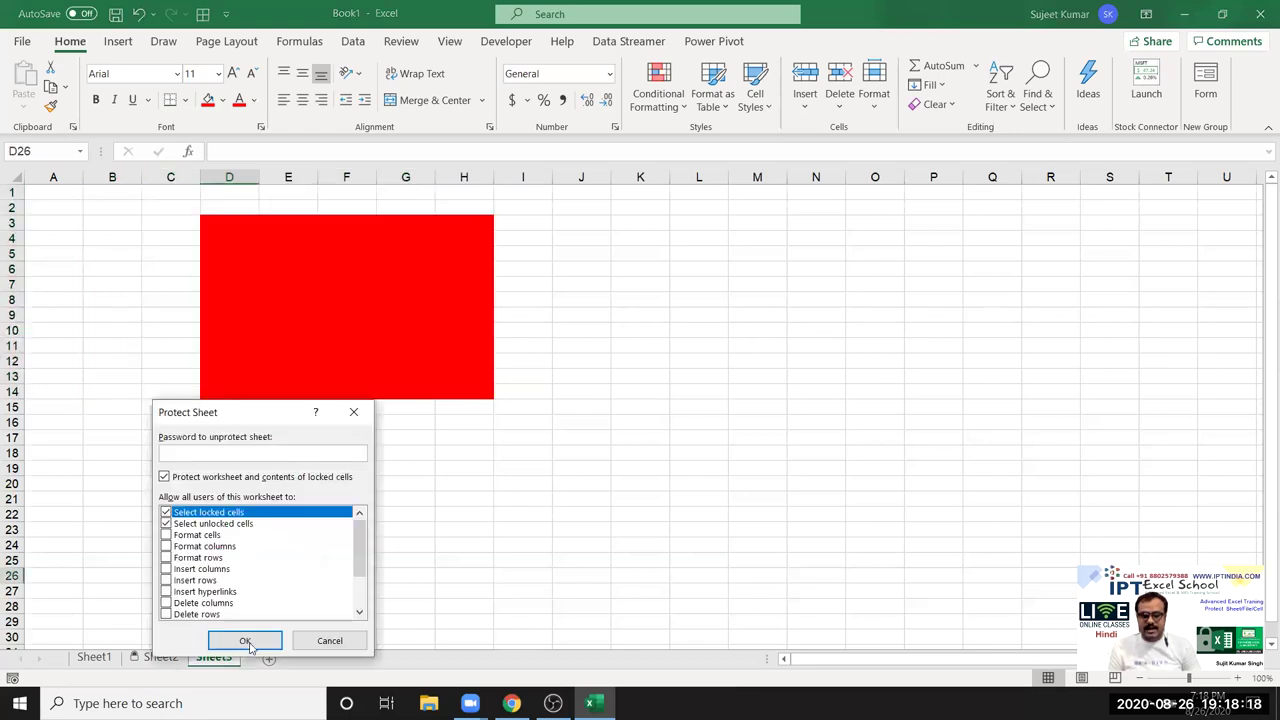
click(246, 641)
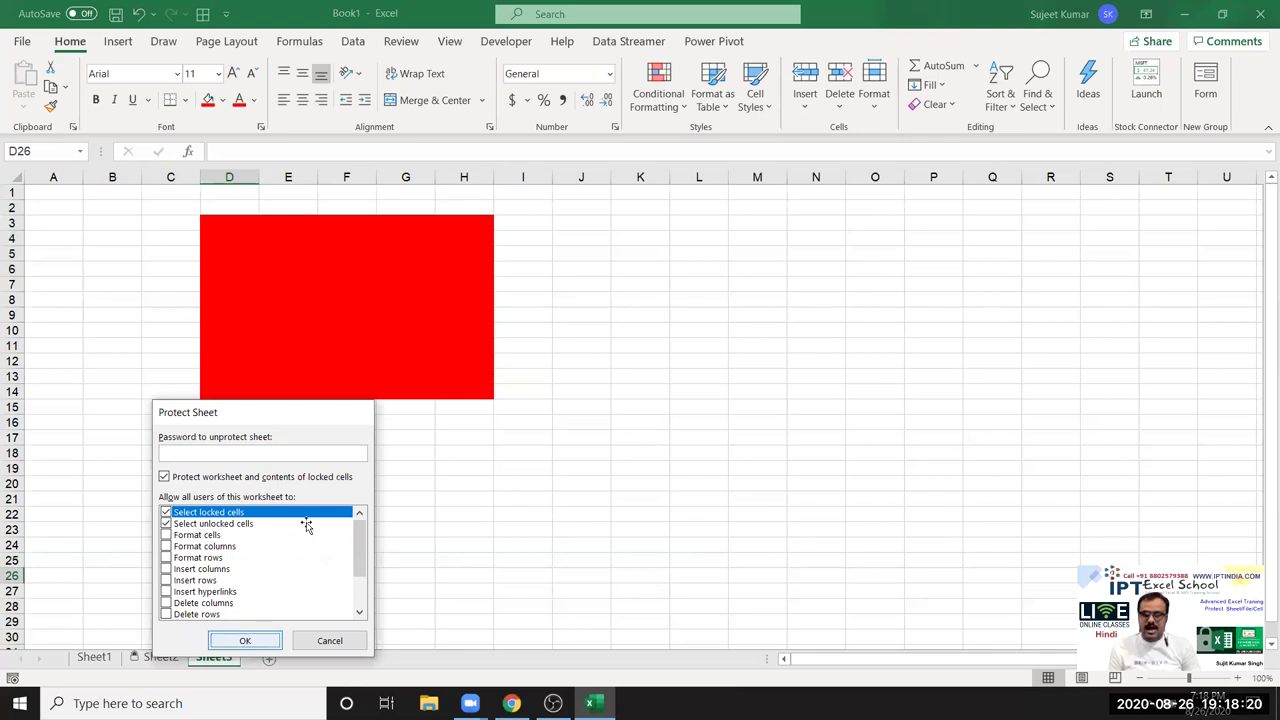
Type vbxcv in E23 and confirm G12 in the red block rejects edits.
click(300, 528)
text(vbxcv)
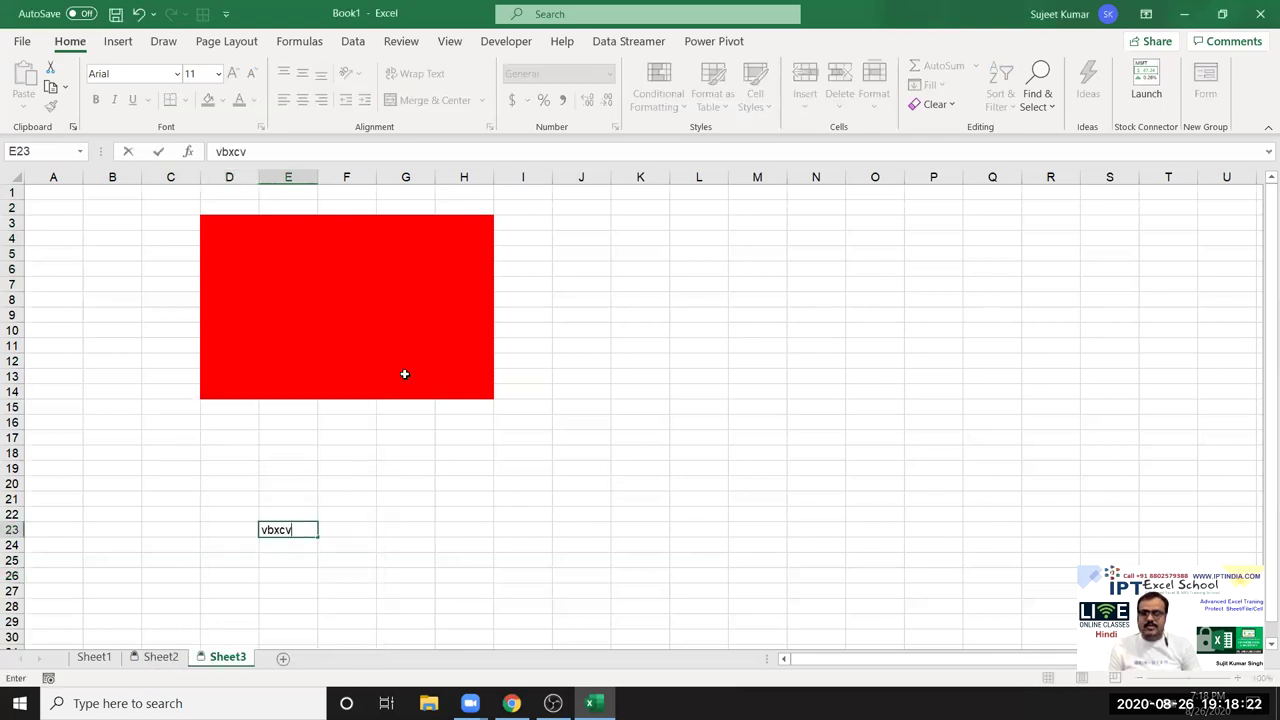
click(397, 360)
key(Delete)
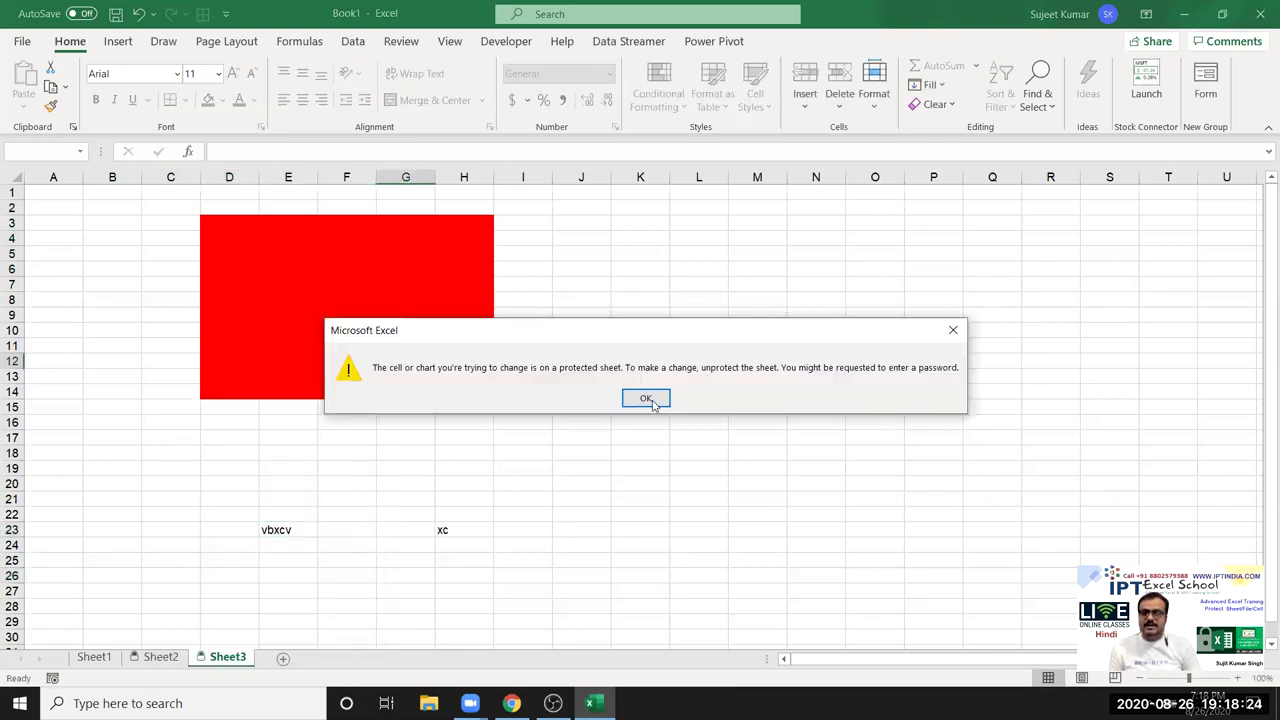
key(Return)
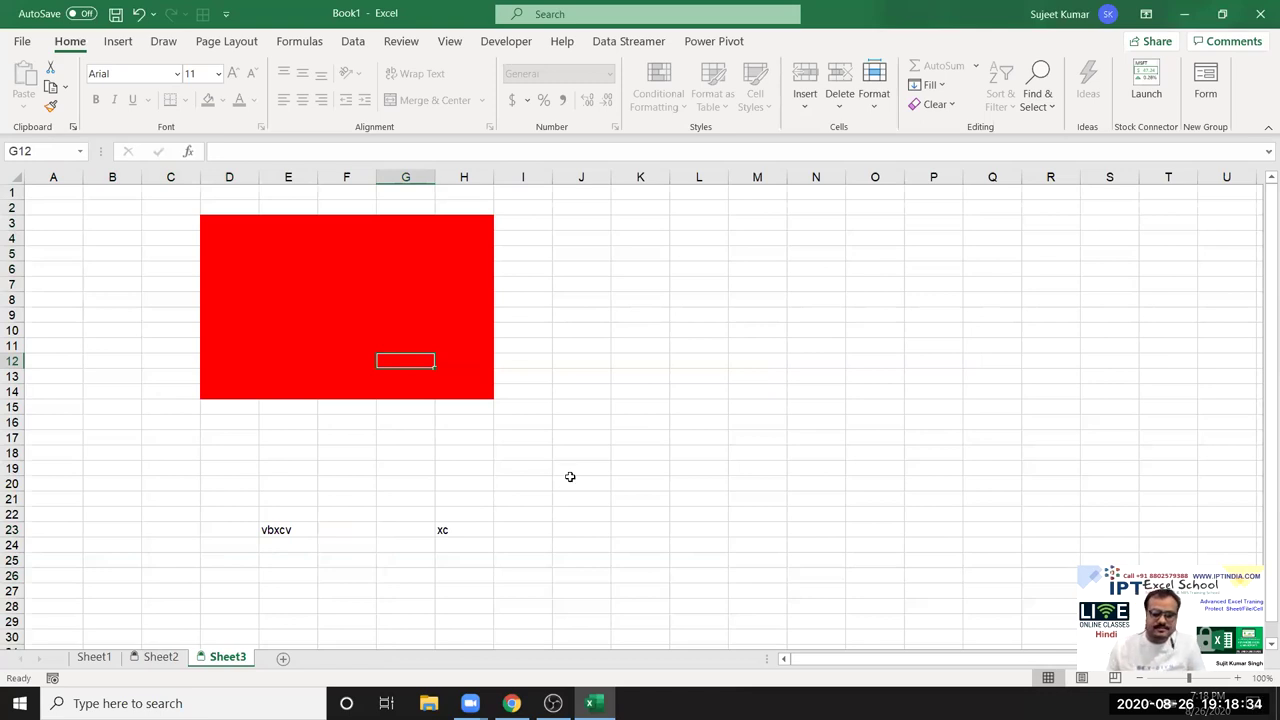
Add Sheet4 and enter the headers Name, Qty, MRP, Amt and Com in A1:E1.
click(283, 659)
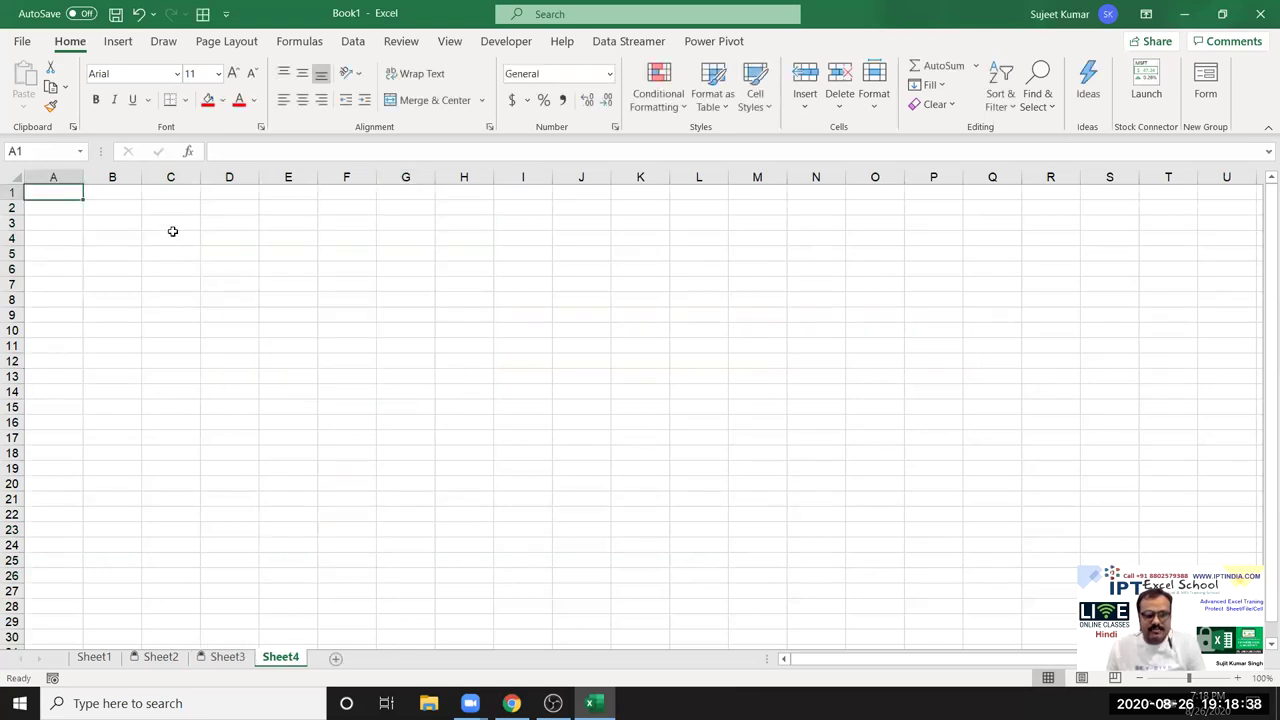
drag(171, 224, 229, 301)
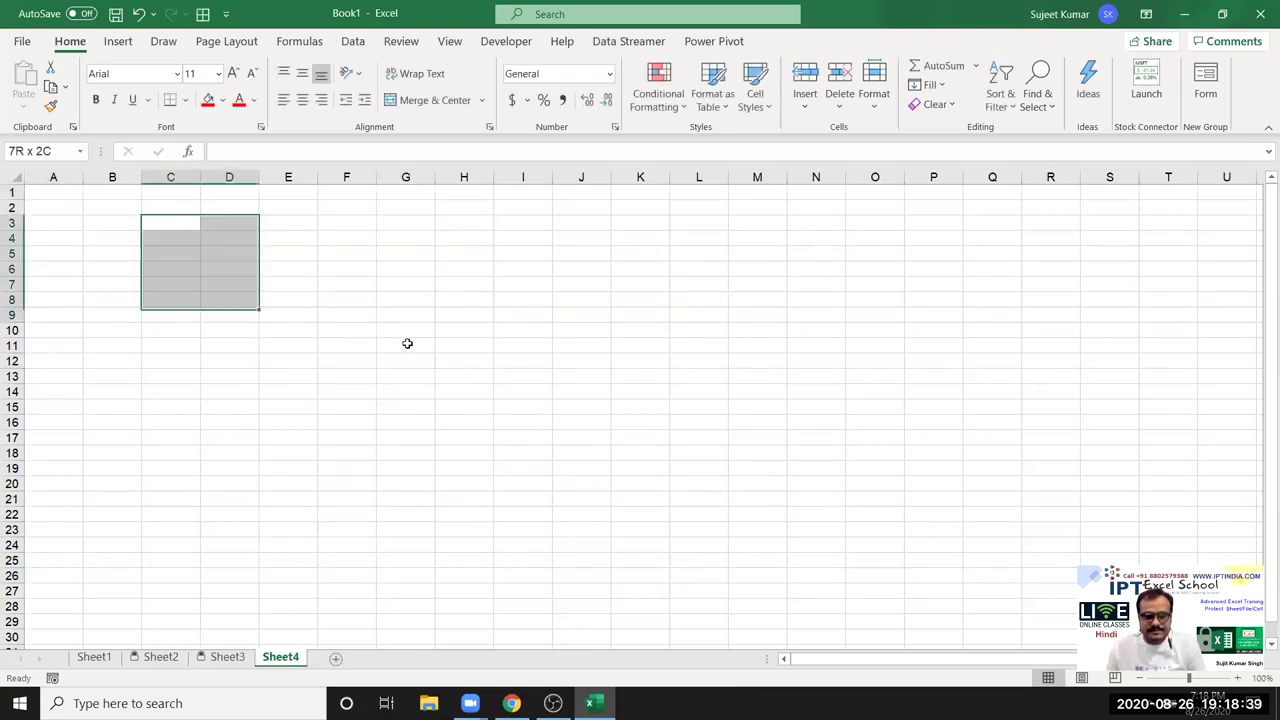
click(60, 191)
text(Name)
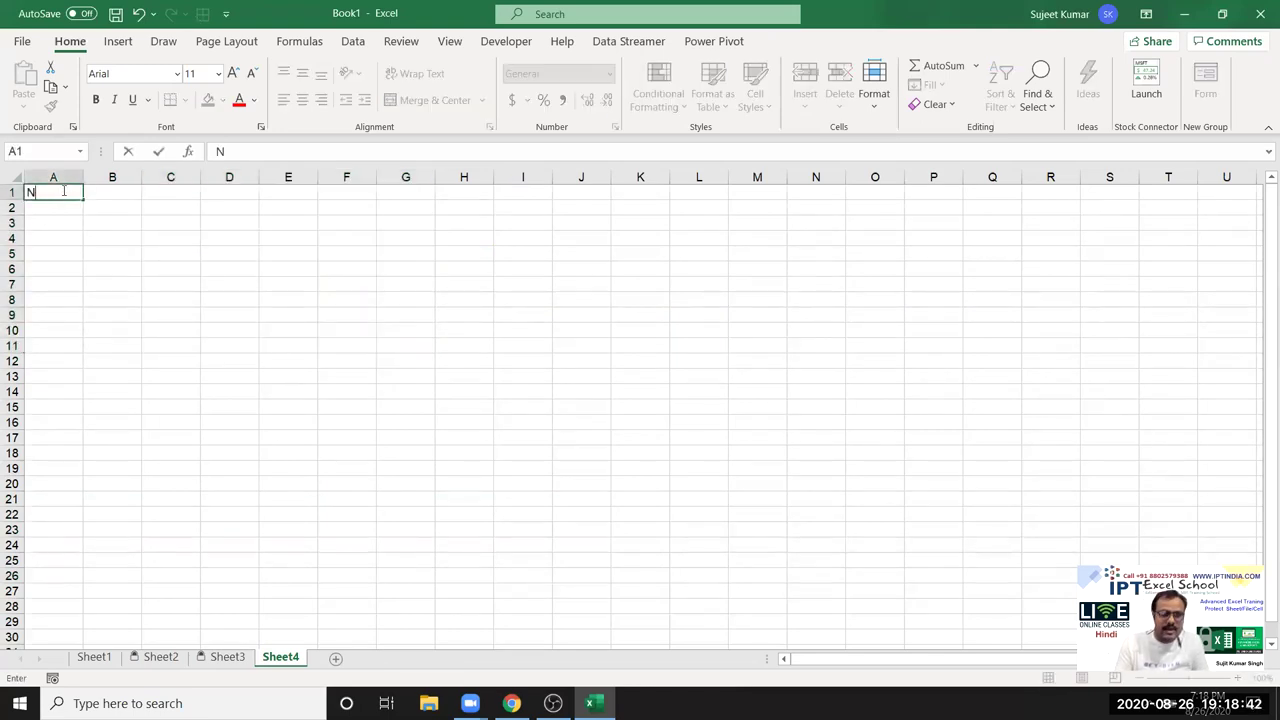
key(Tab)
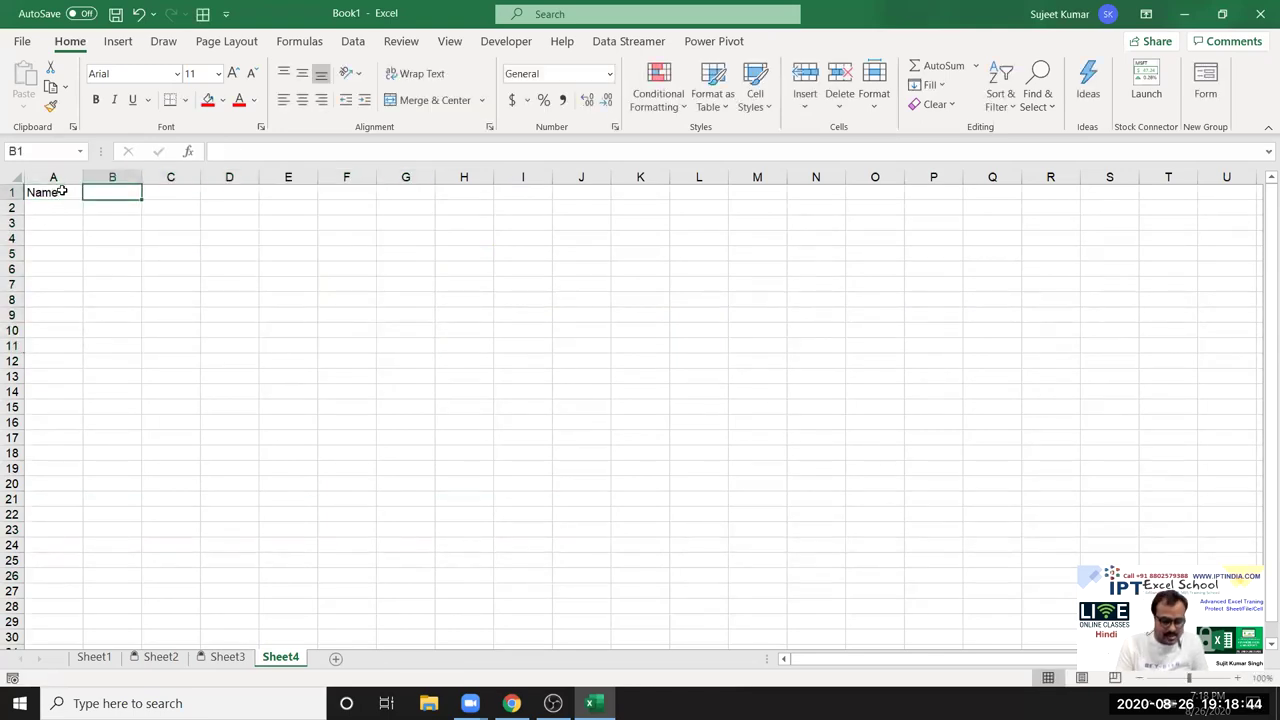
text(Qty)
key(Tab)
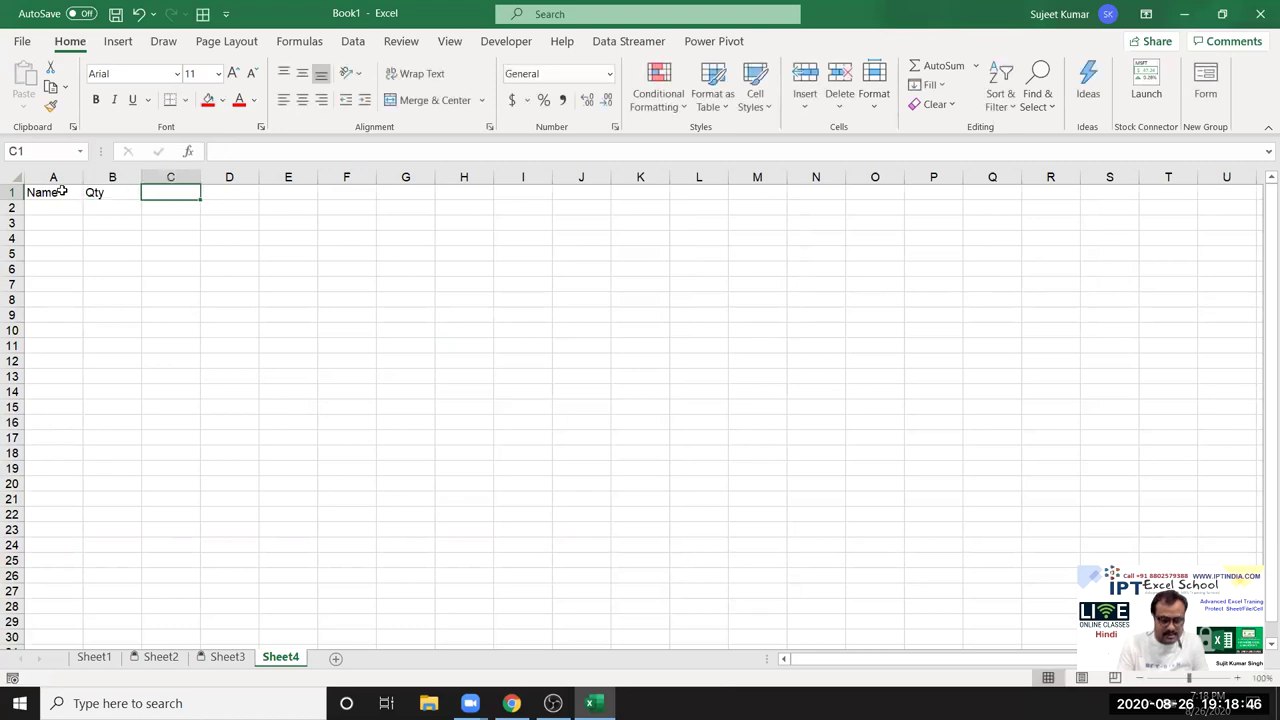
text(MRP)
key(Tab)
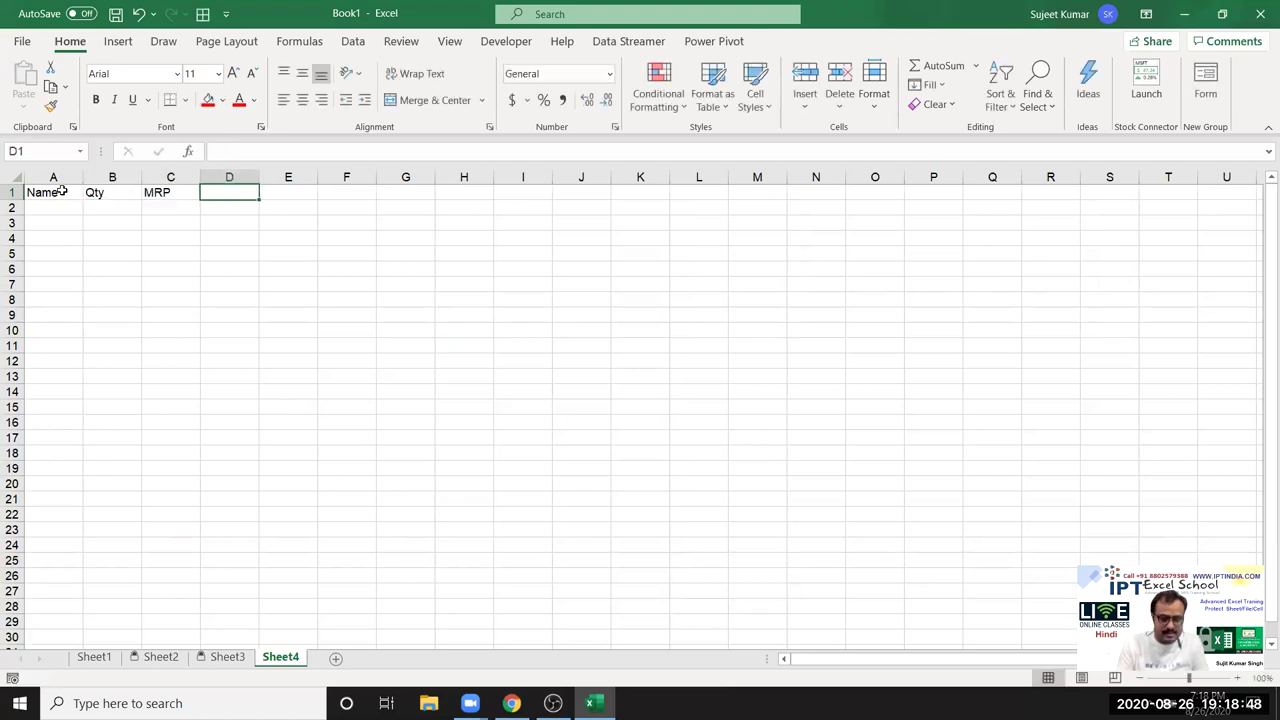
text(Amt)
key(Tab)
text(Com)
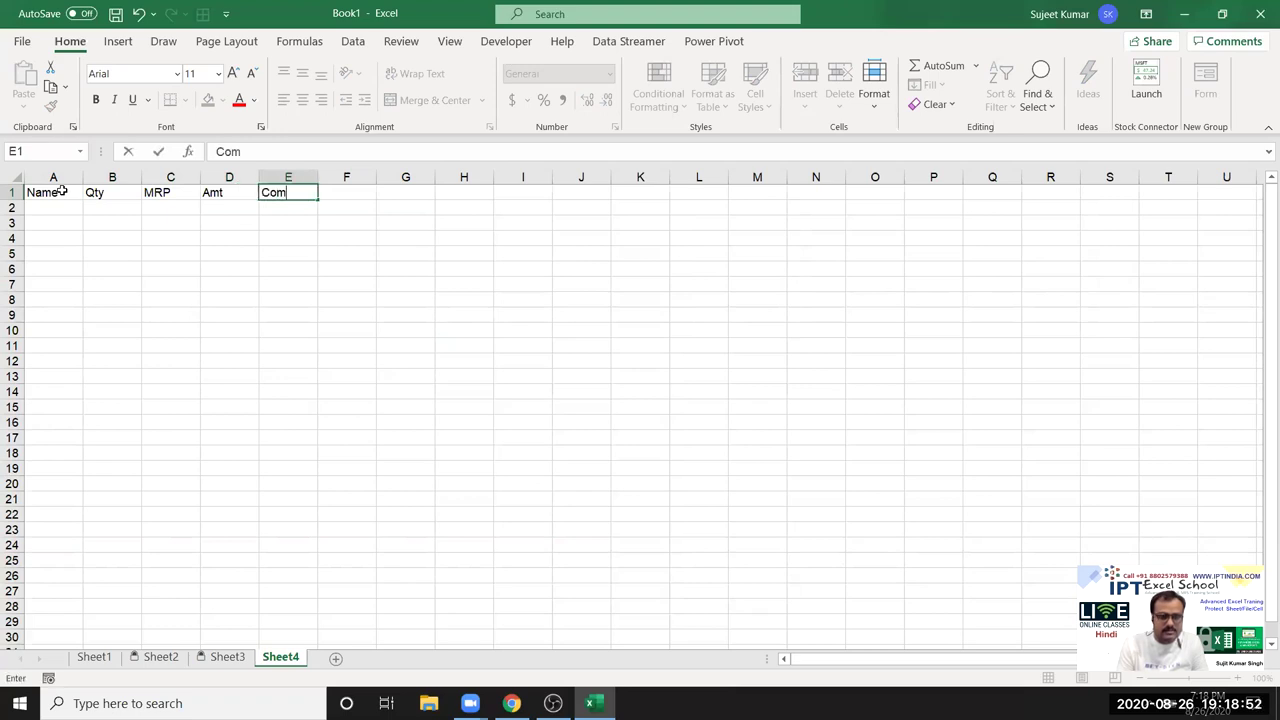
key(Tab)
Enter the remaining headers GST, Total, Date and Time in F1:I1, fixing typos.
text(Ta)
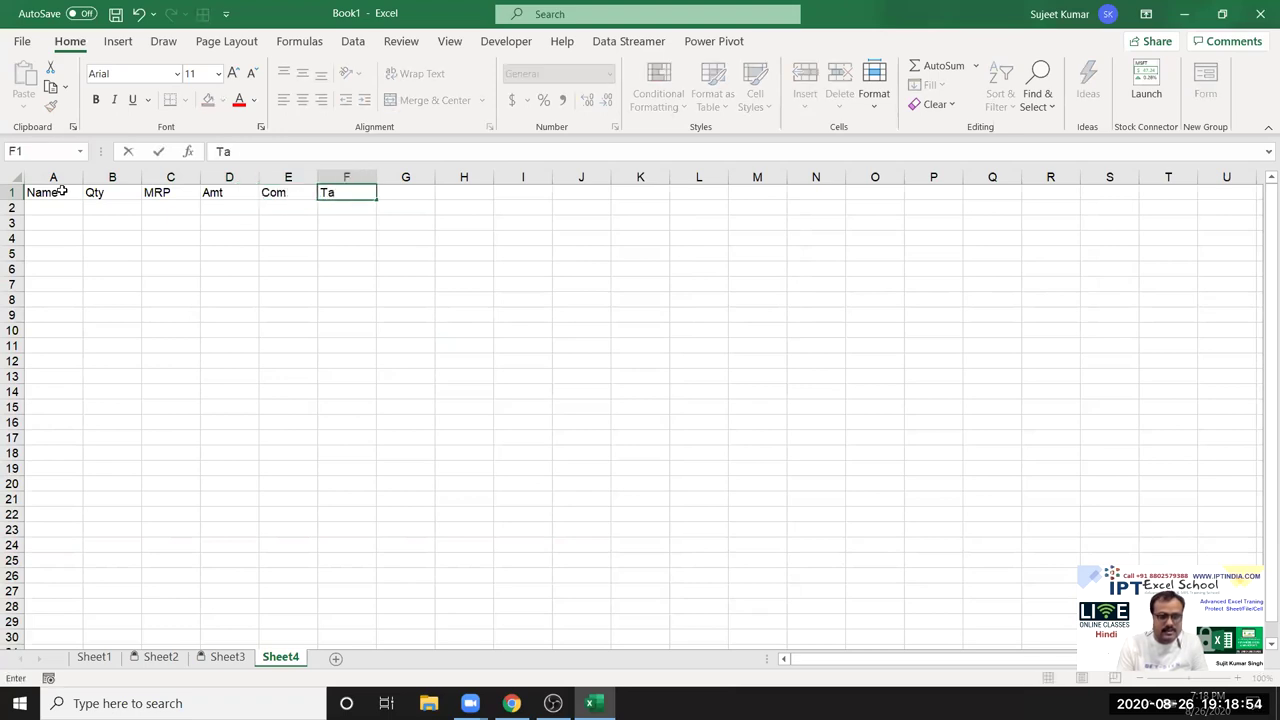
text(x)
key(BackSpace)
key(BackSpace)
key(BackSpace)
text(GST)
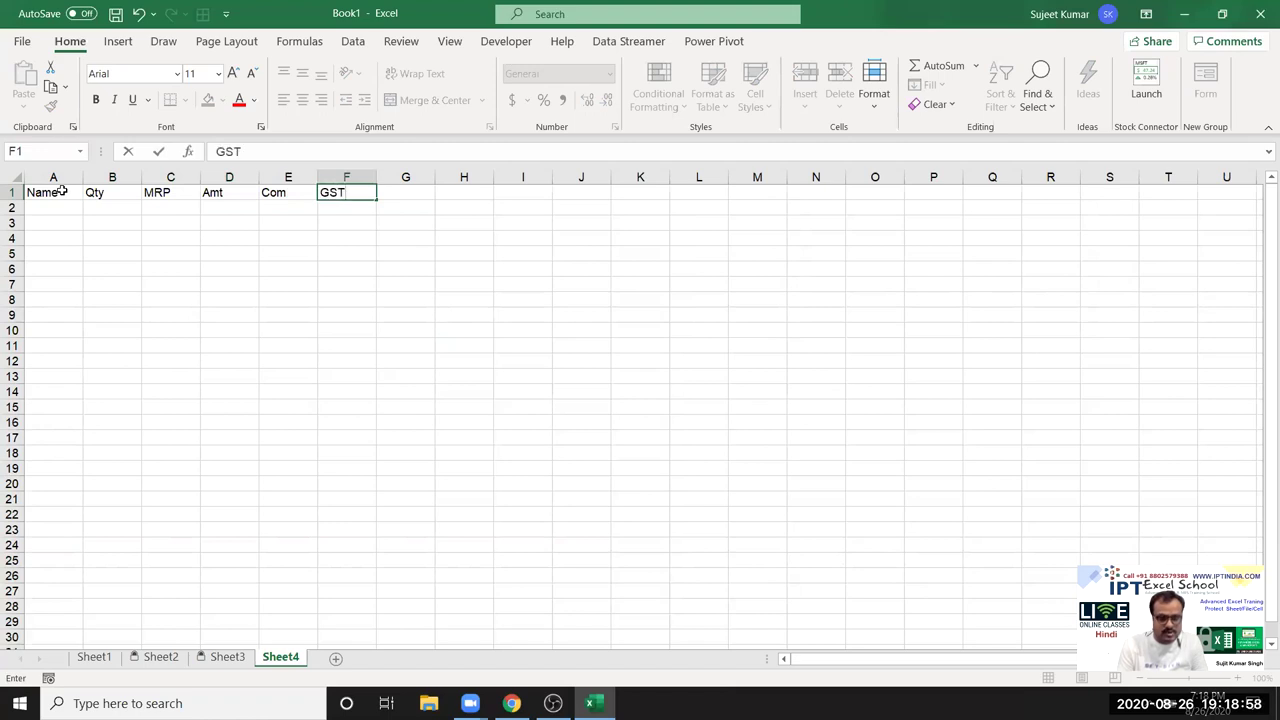
key(Tab)
text(Toa,)
key(Tab)
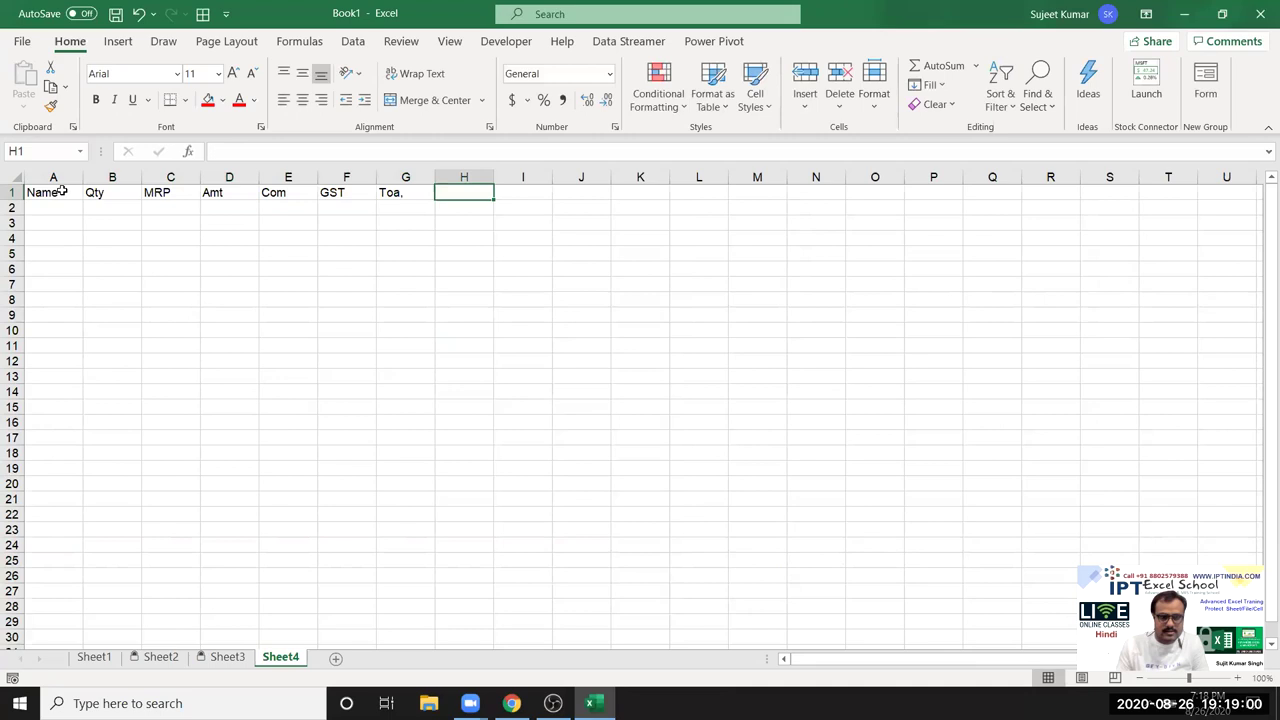
key(Left)
key(Left)
key(Right)
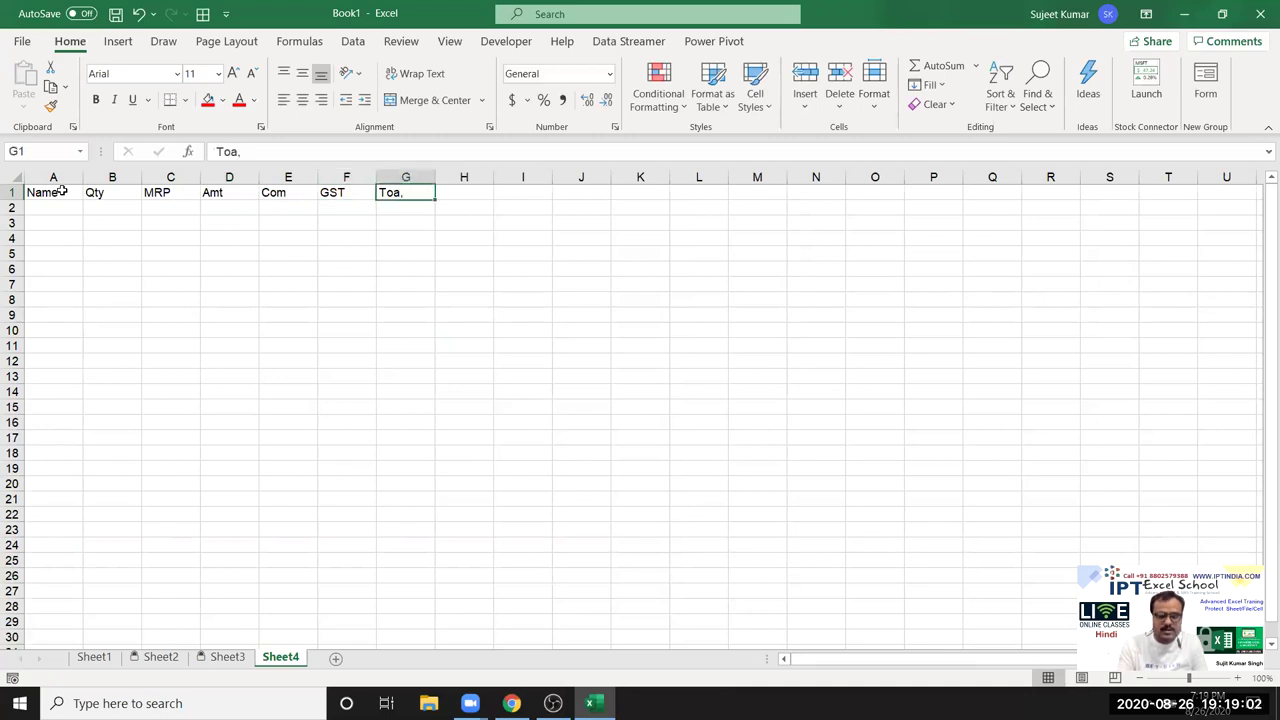
text(Total)
key(Tab)
text(Dat)
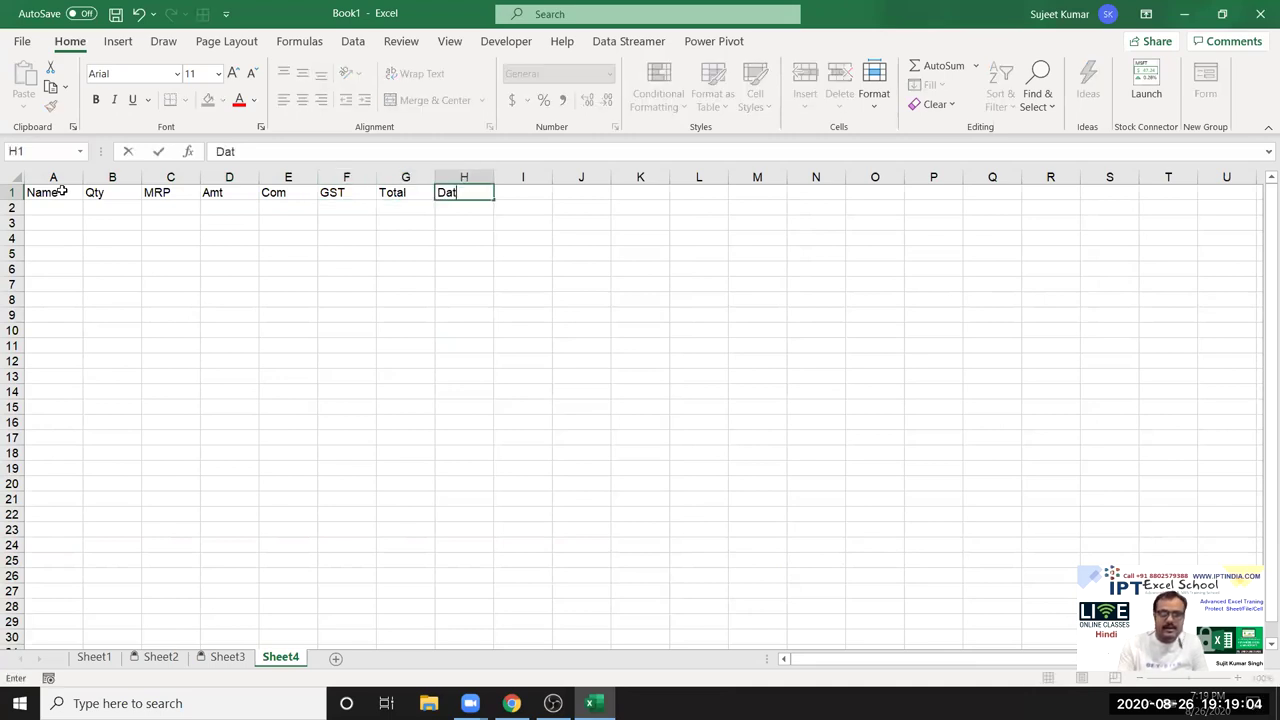
text(e)
key(Tab)
text(Tim)
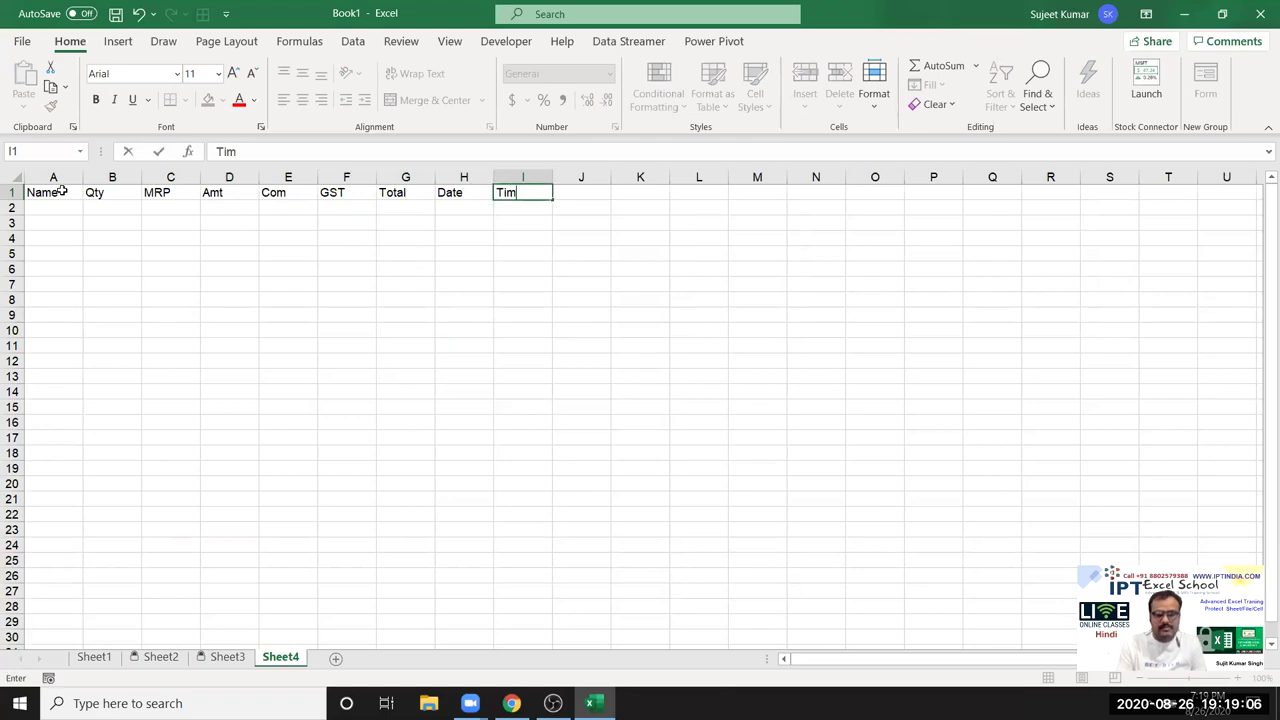
text(e)
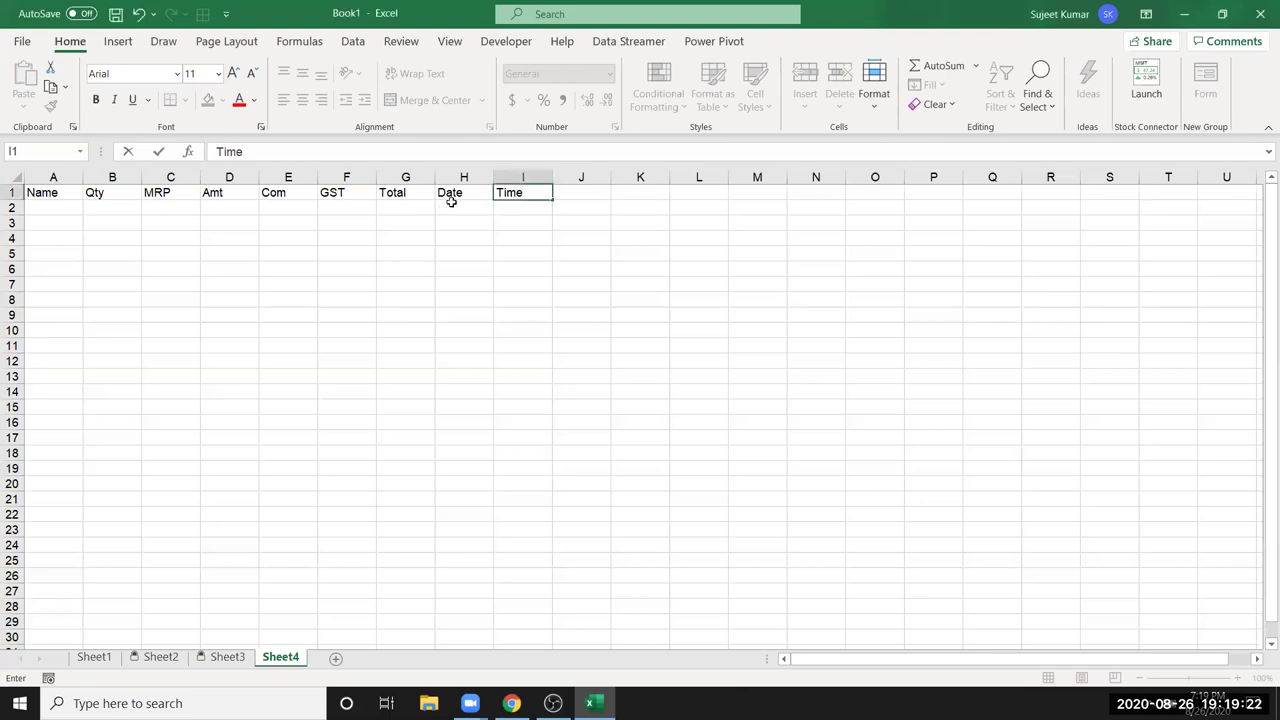
key(Return)
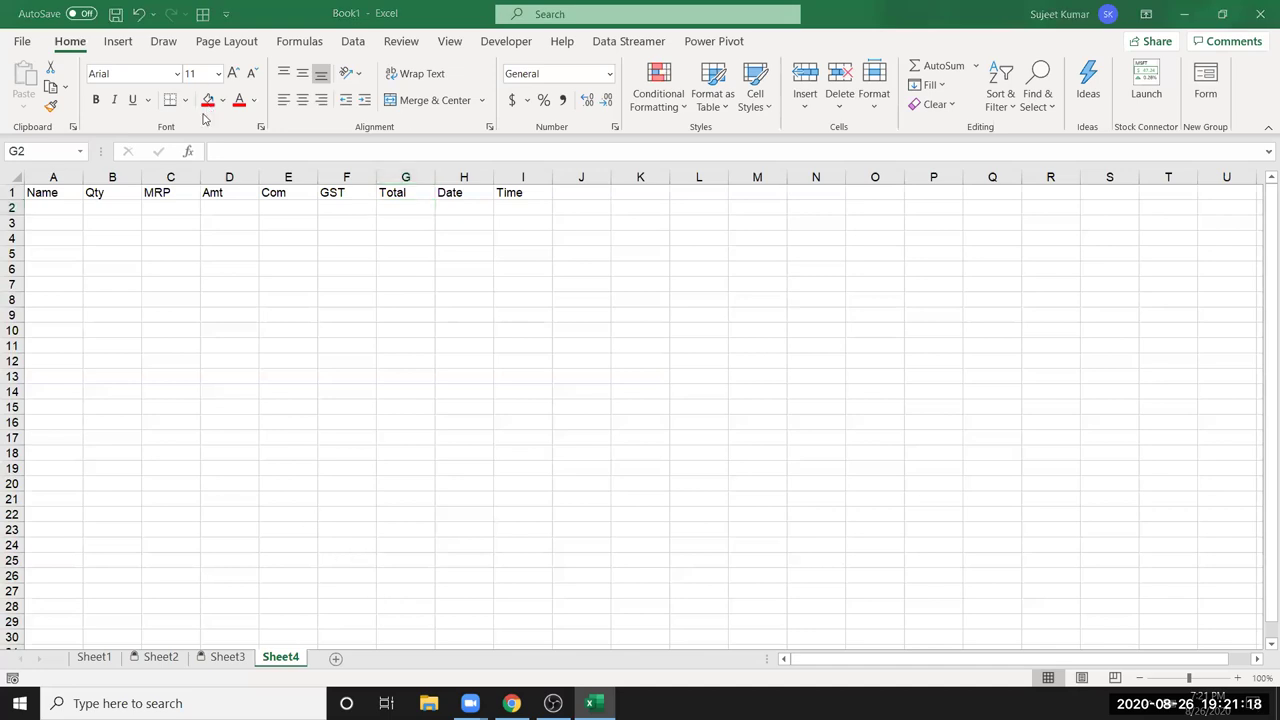
Enter the Amt formula =B2*C2 in D2.
click(118, 207)
click(165, 205)
click(234, 205)
text(=)
key(Left)
key(Left)
key(Left)
key(Right)
text(*)
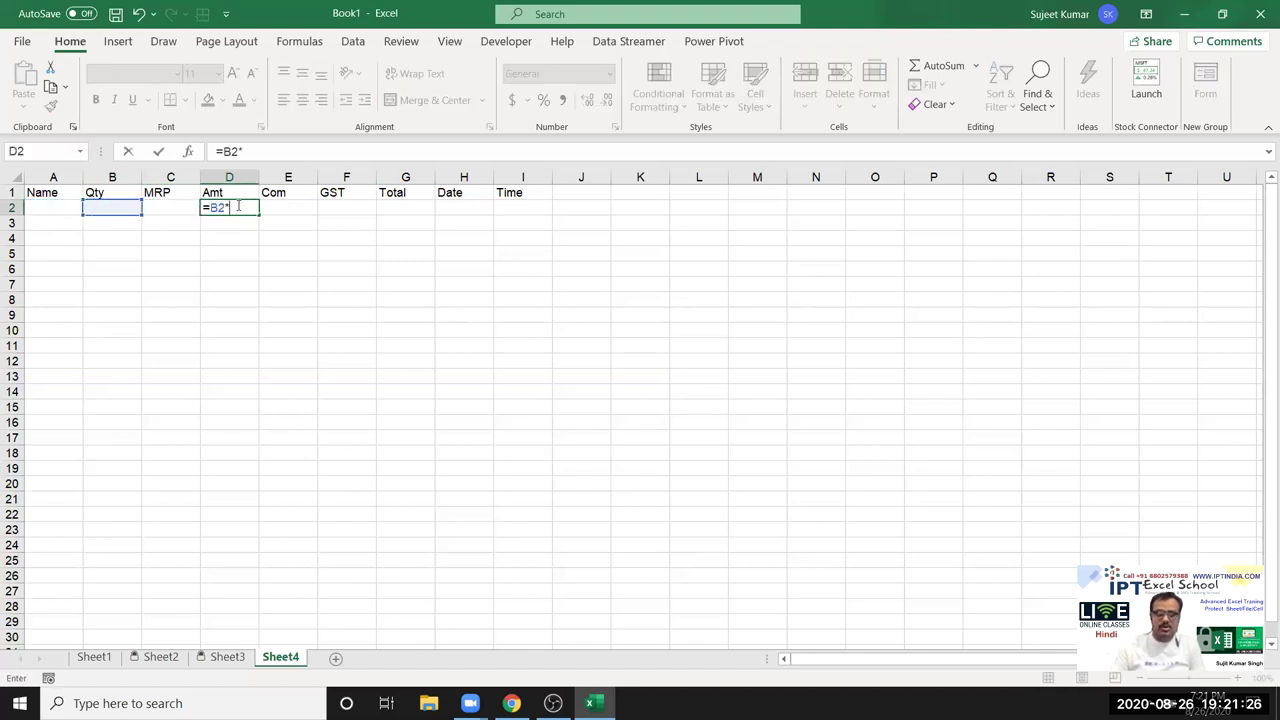
Enter the 2% commission formula =D2*2% in E2.
key(Left)
key(Return)
key(Up)
key(Right)
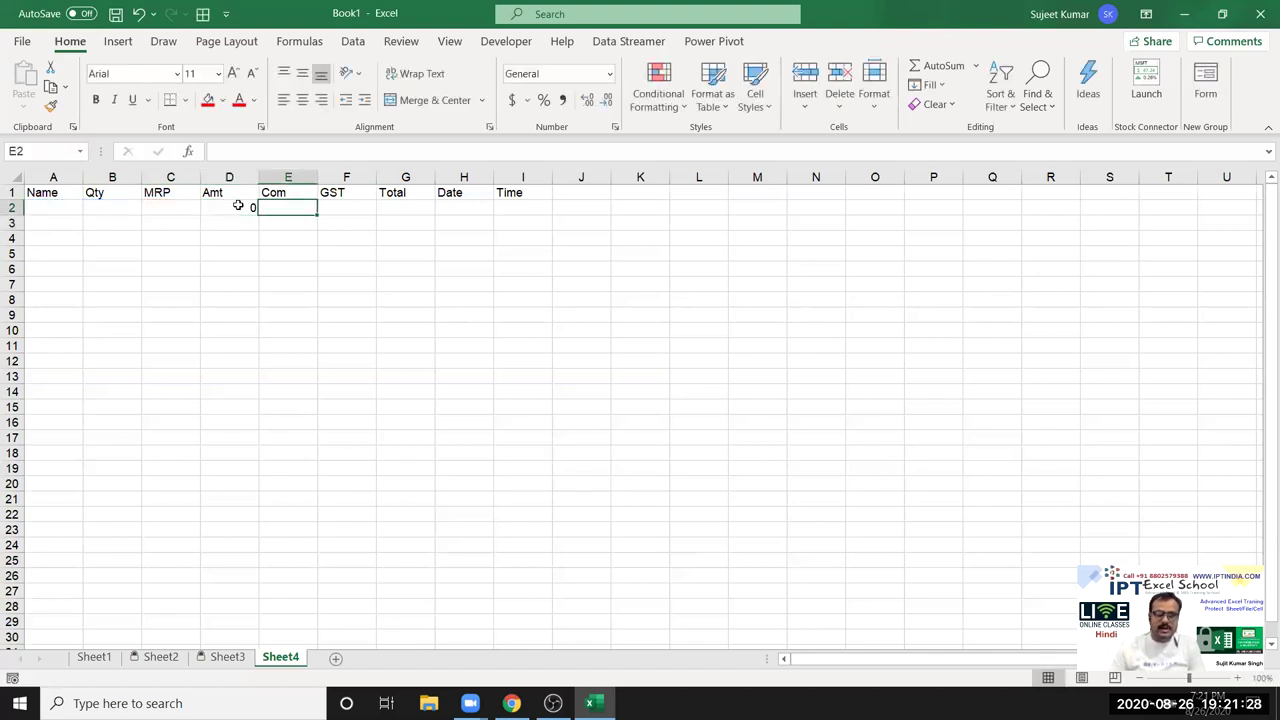
text(=)
key(Left)
text(*10)
key(BackSpace)
text(2%)
key(Tab)
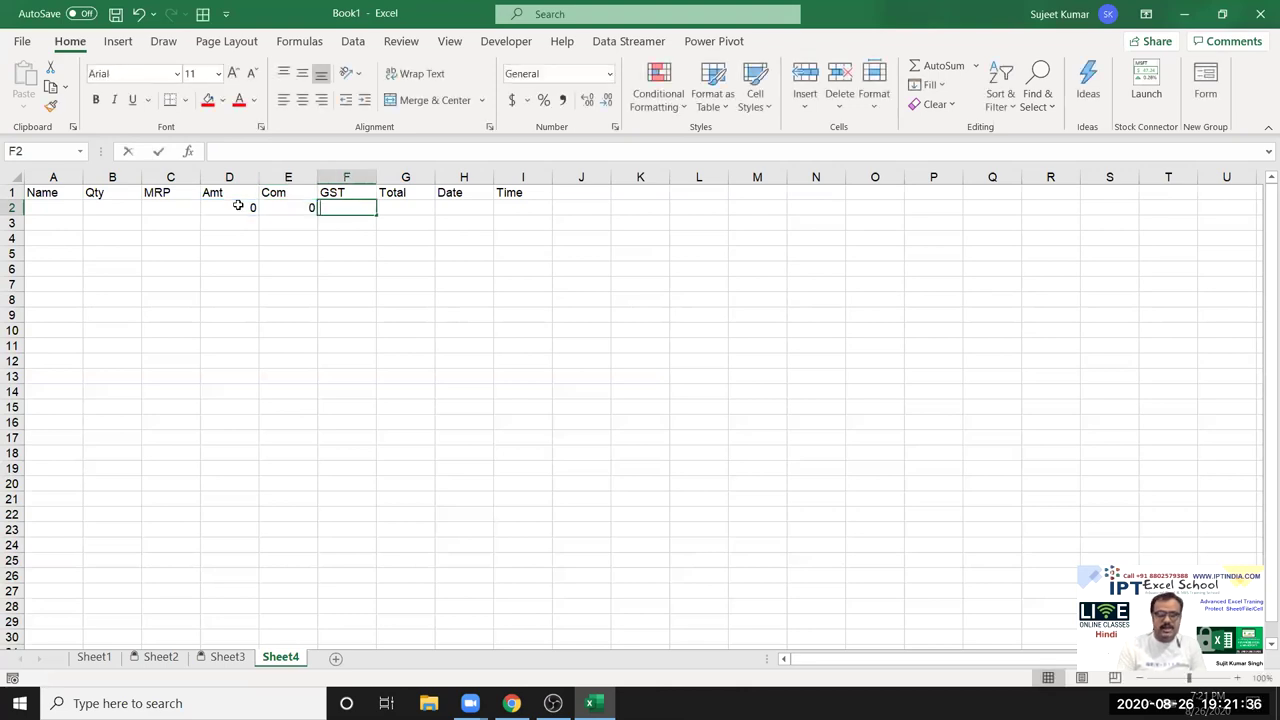
key(Left)
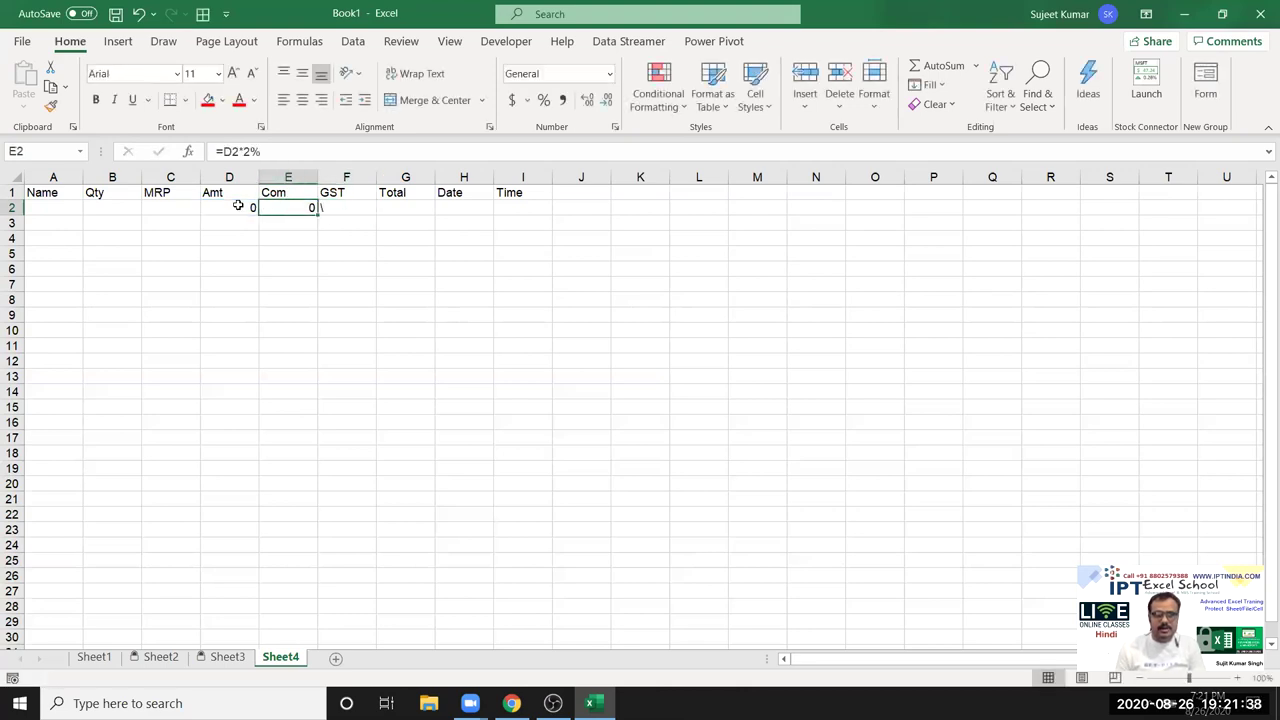
key(Right)
Add the 18% GST formula in F2 and an AutoSum Total of D2:F2 in G2.
text(=)
click(238, 205)
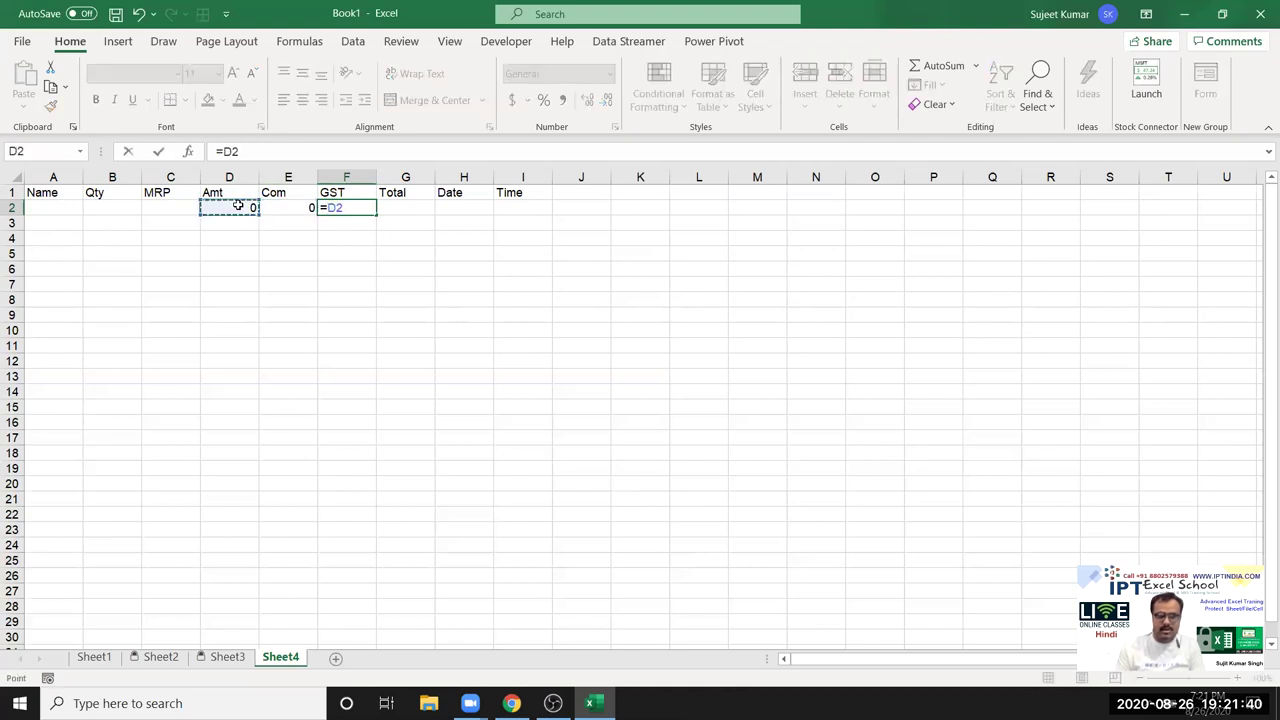
text(*)
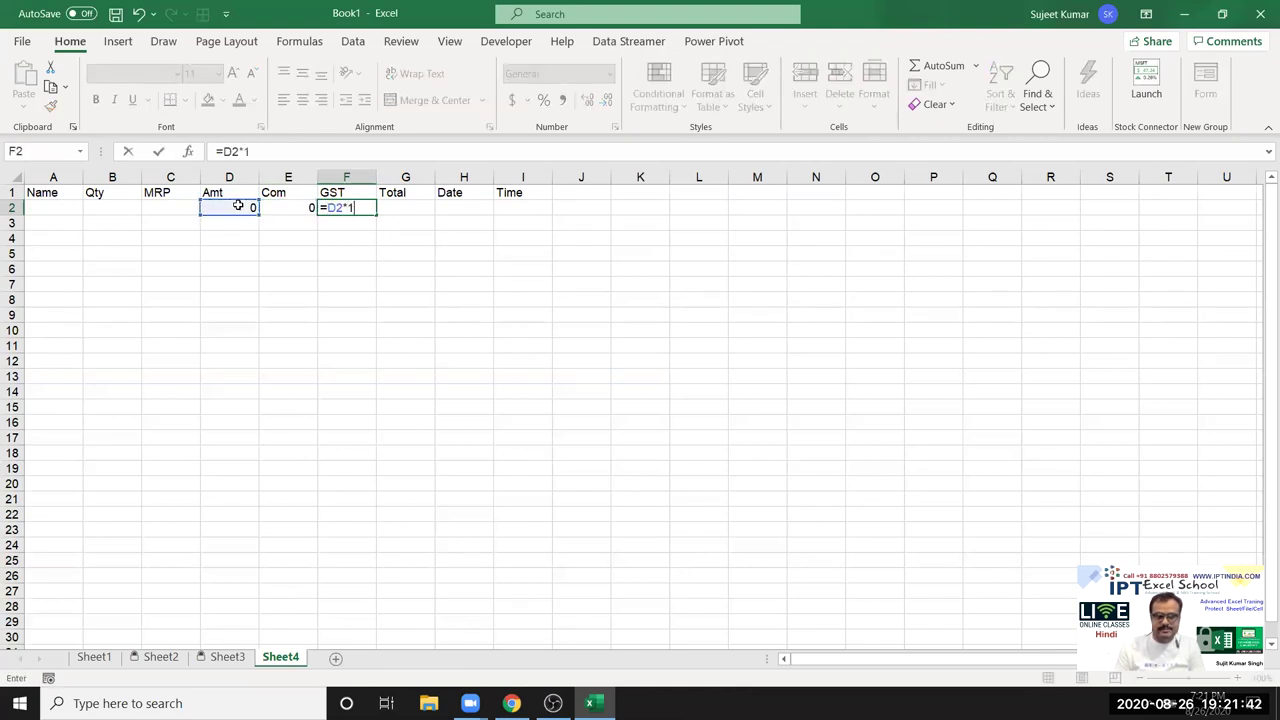
text(%)
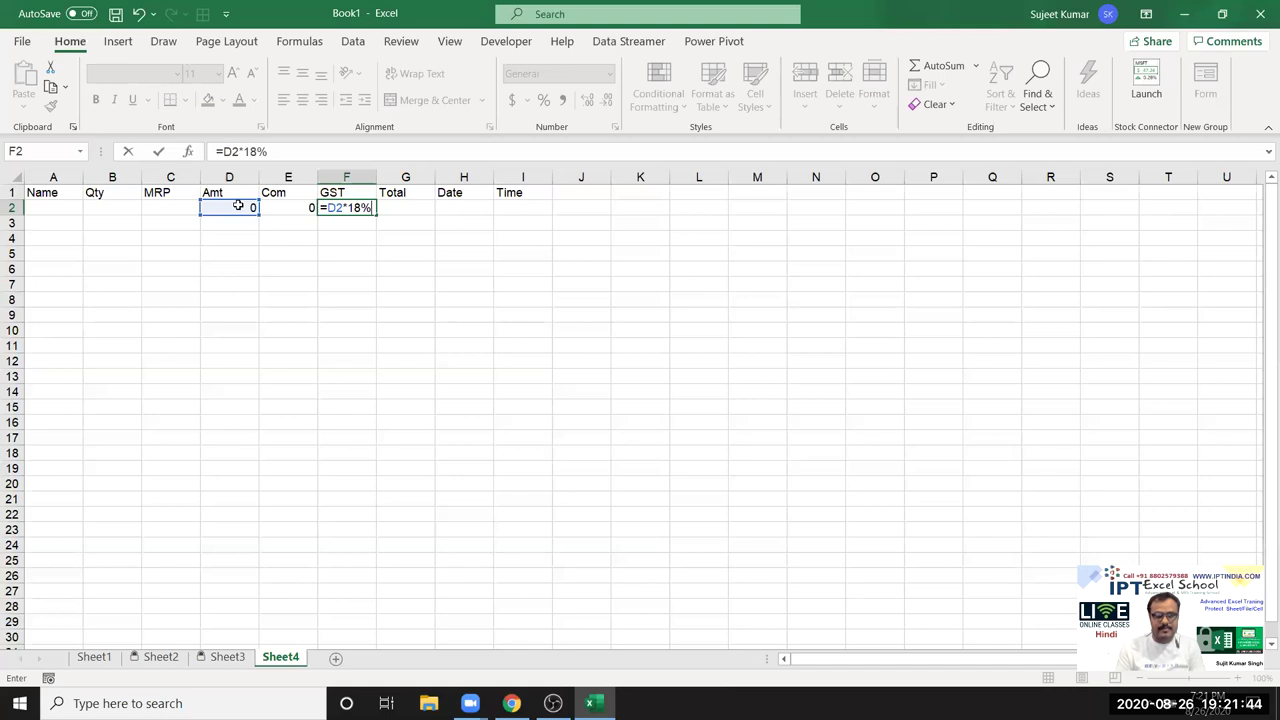
key(Tab)
key(alt+equal)
key(shift+Tab)
key(Tab)
Fill the Amt, Com, GST and Total formulas down from row 2 to row 16.
key(Left)
key(Left)
key(Left)
key(shift+Right)
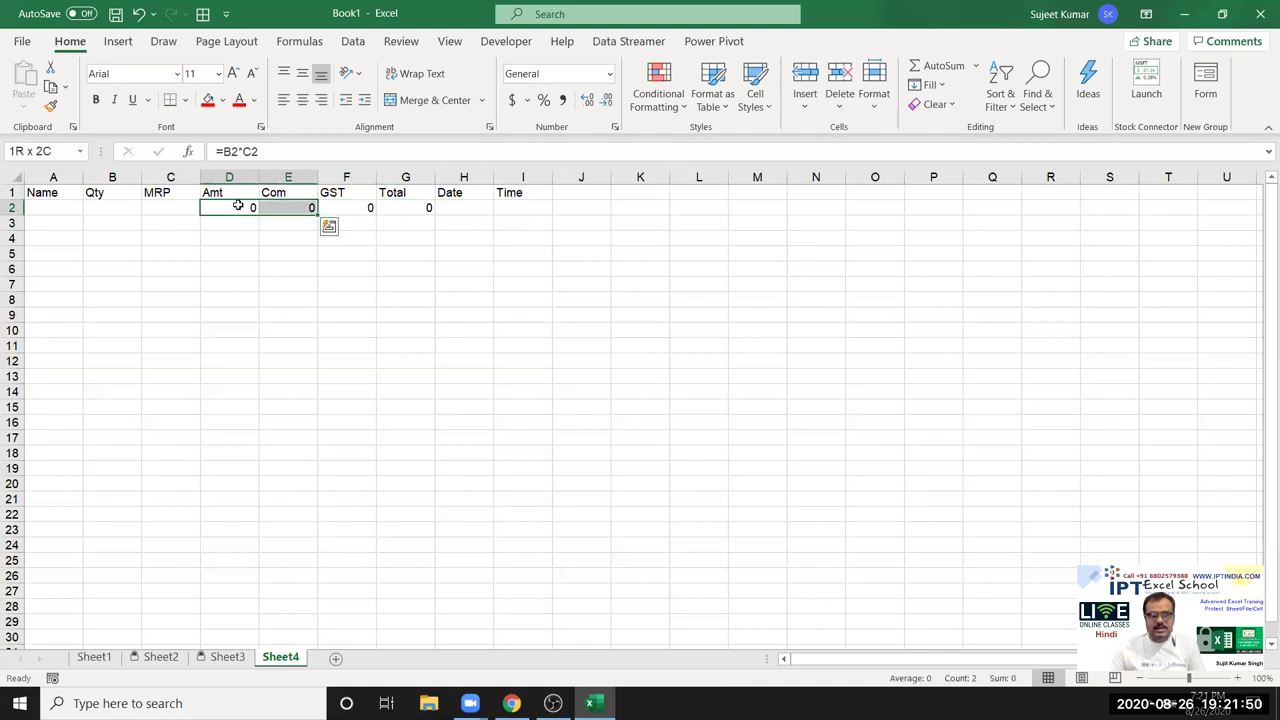
key(shift+Right)
key(shift+Right)
key(shift+Right)
key(shift+Left)
key(shift+Down)
key(shift+Down)
key(shift+Down)
key(shift+Down)
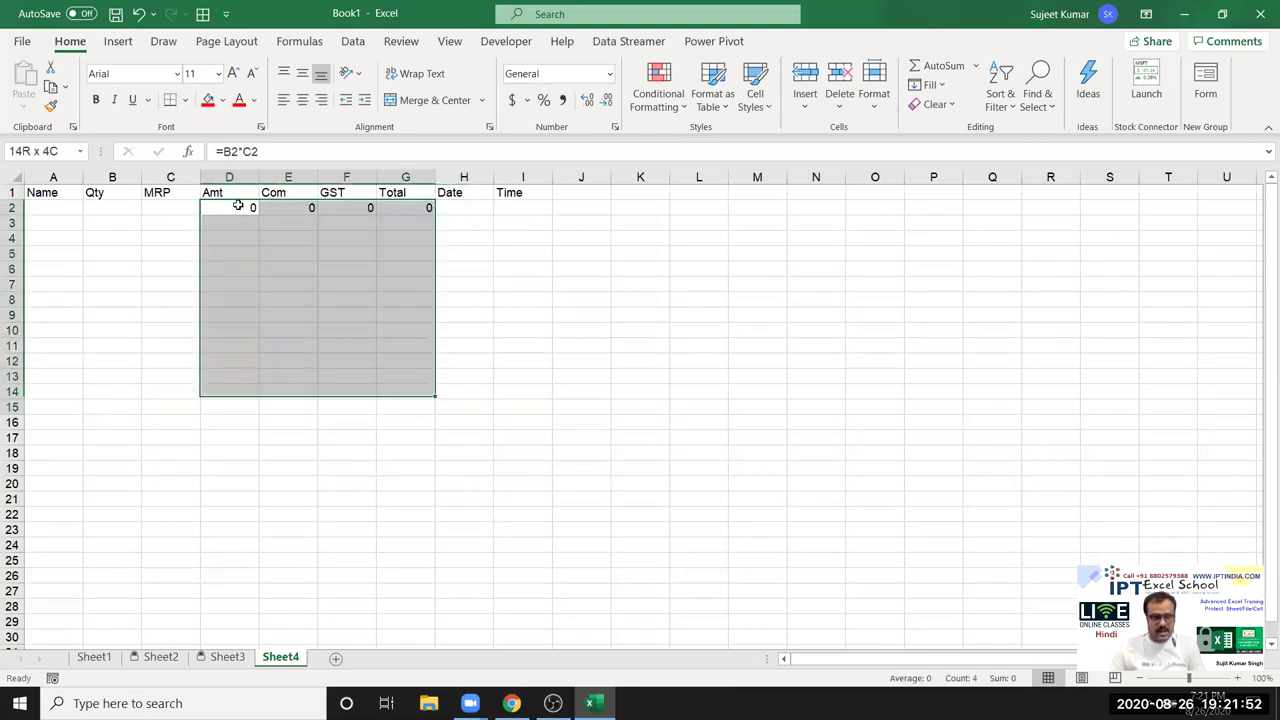
key(shift+Down)
key(shift+Down)
key(ctrl+q)
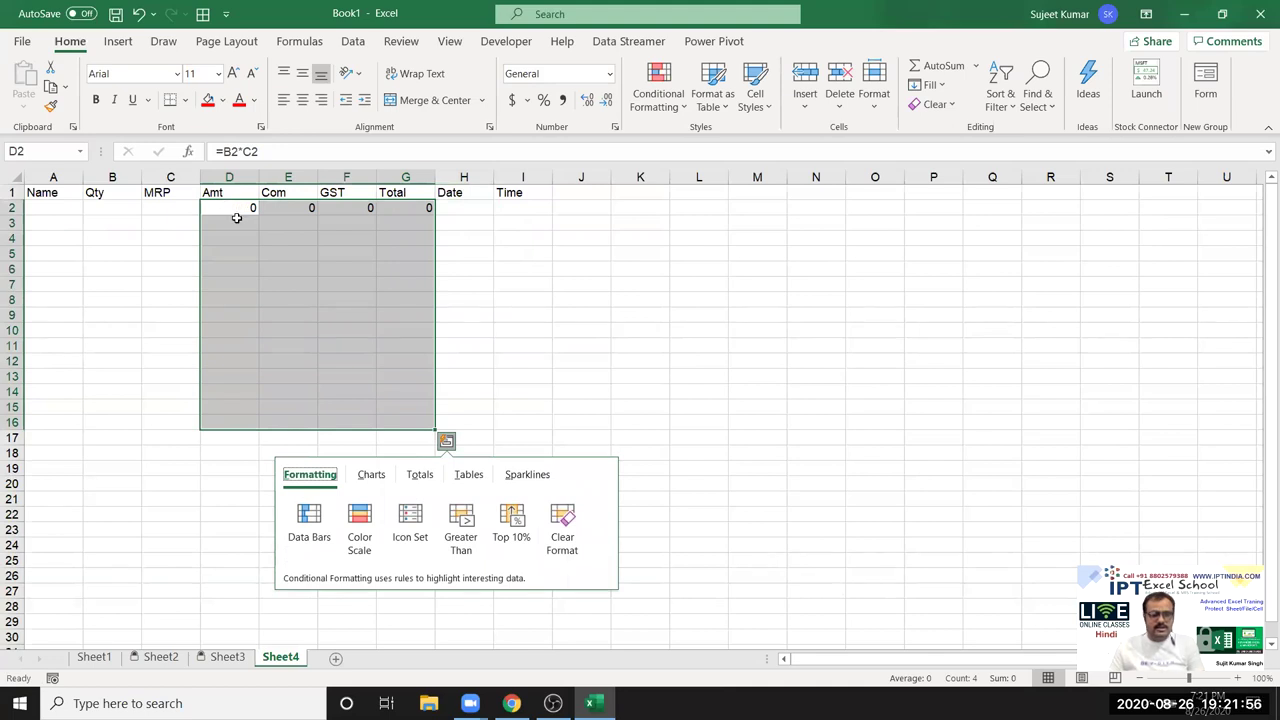
key(Escape)
key(ctrl+d)
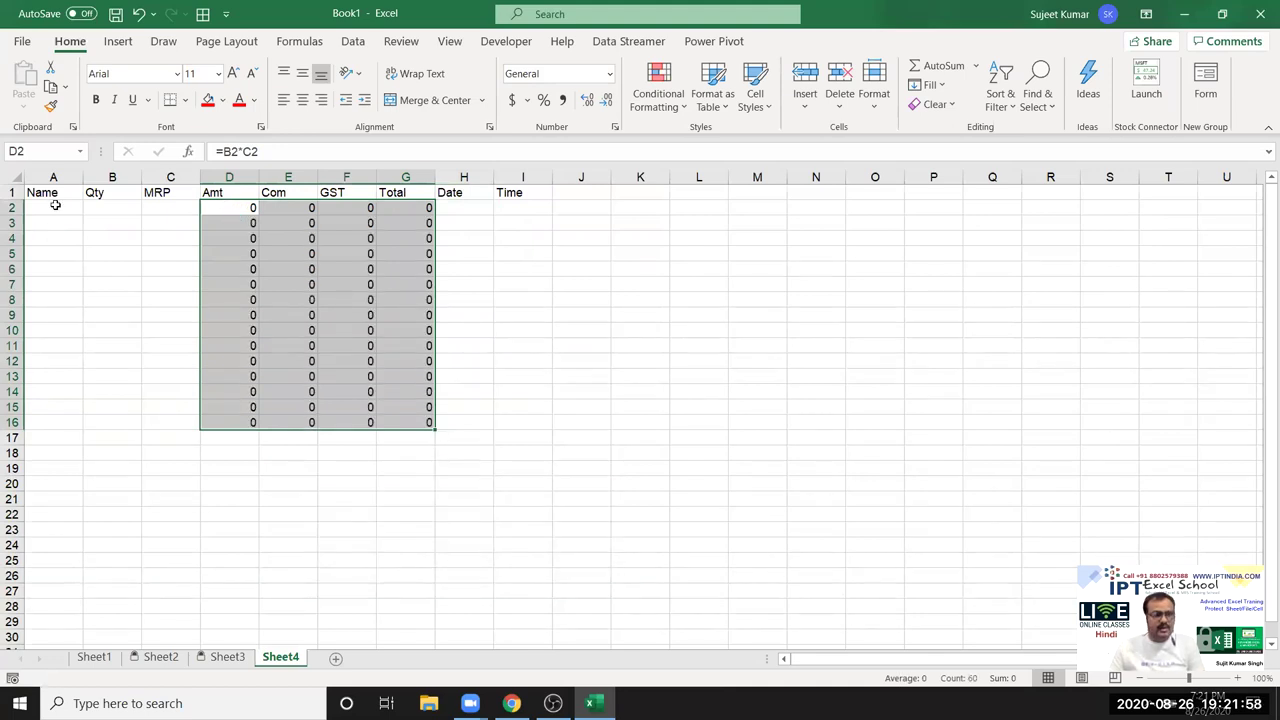
Enter a customer name, Qty 95, MRP 25, today's date and current time in row 2.
click(55, 205)
text(Puja)
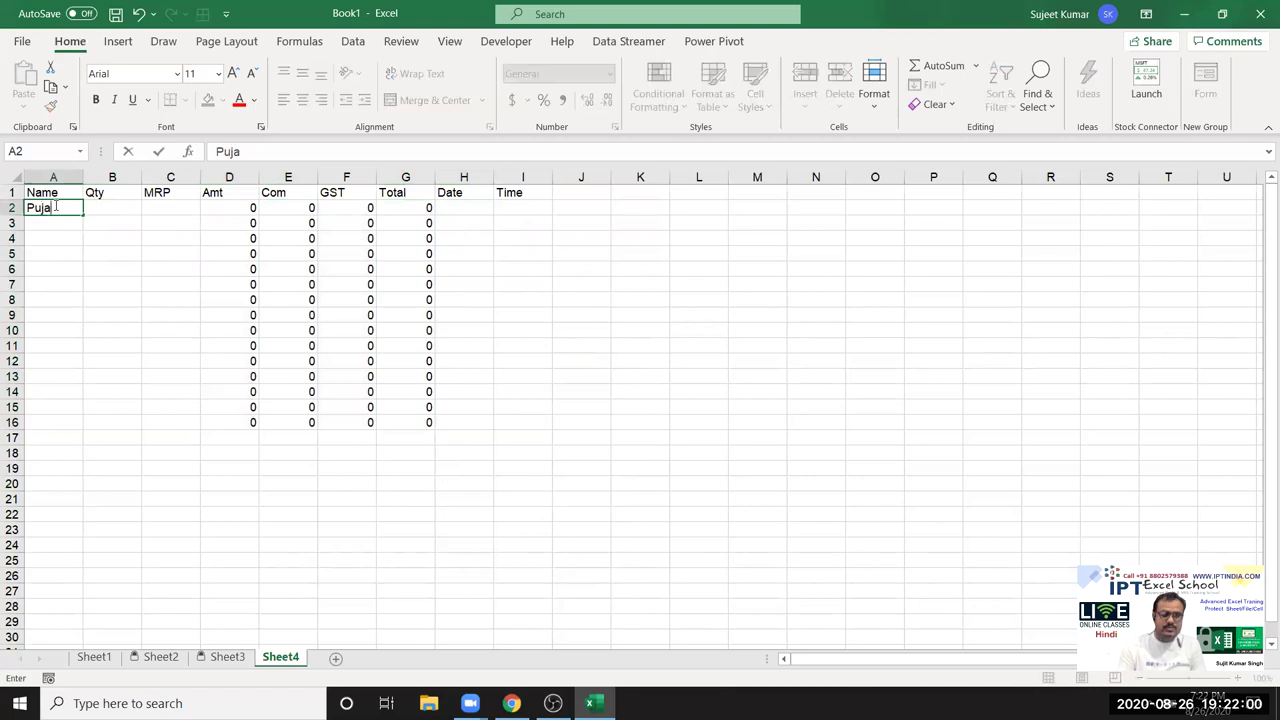
key(Tab)
text(9)
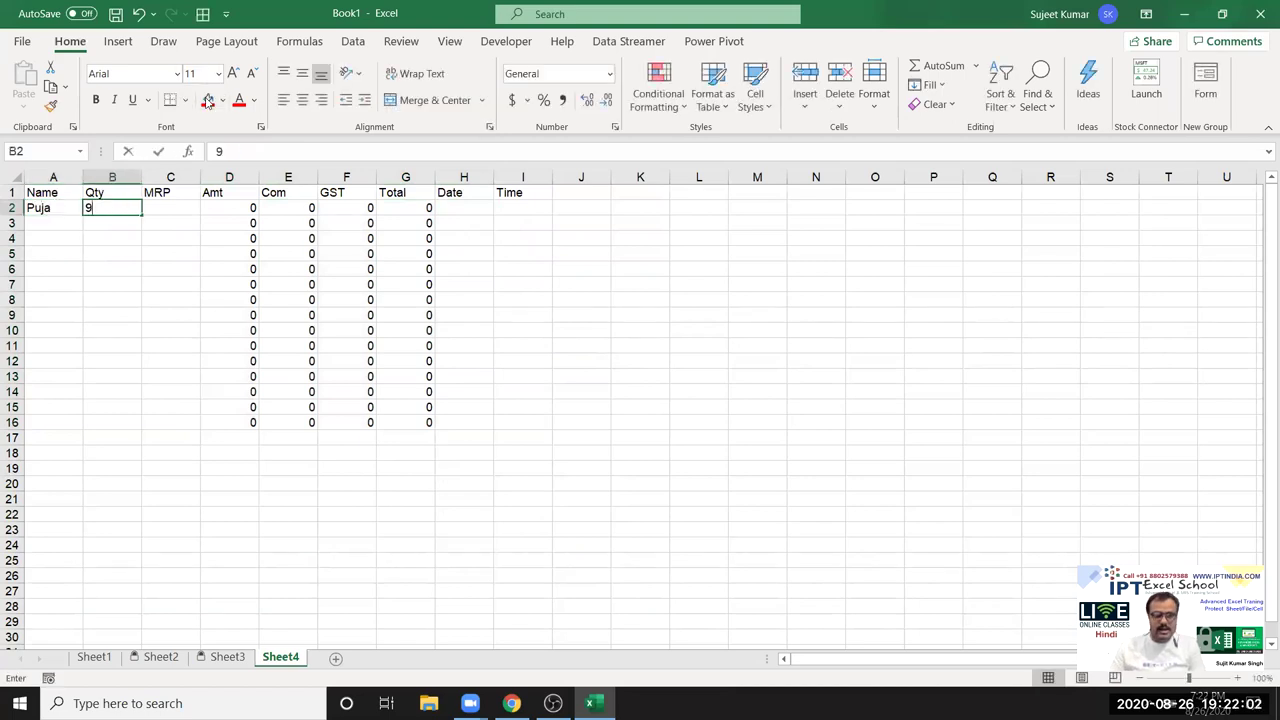
text(5)
key(Tab)
text(25)
key(Tab)
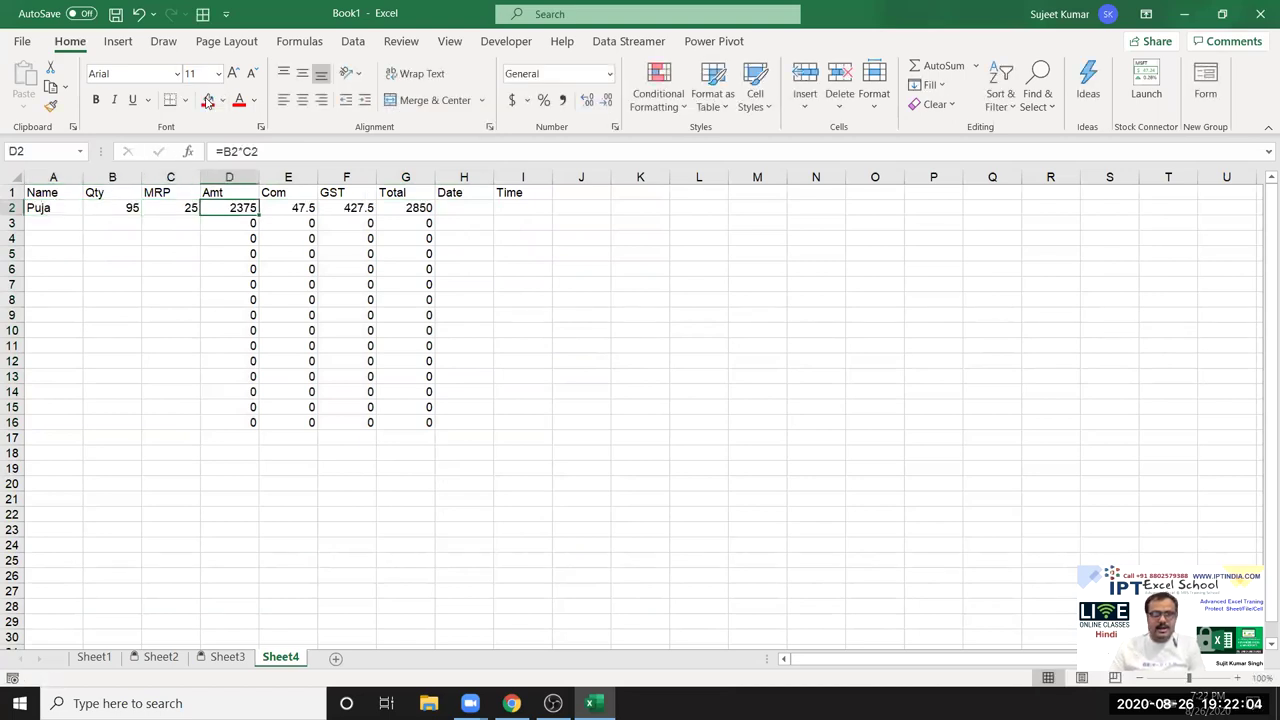
key(Tab)
key(Tab)
key(Tab)
key(Tab)
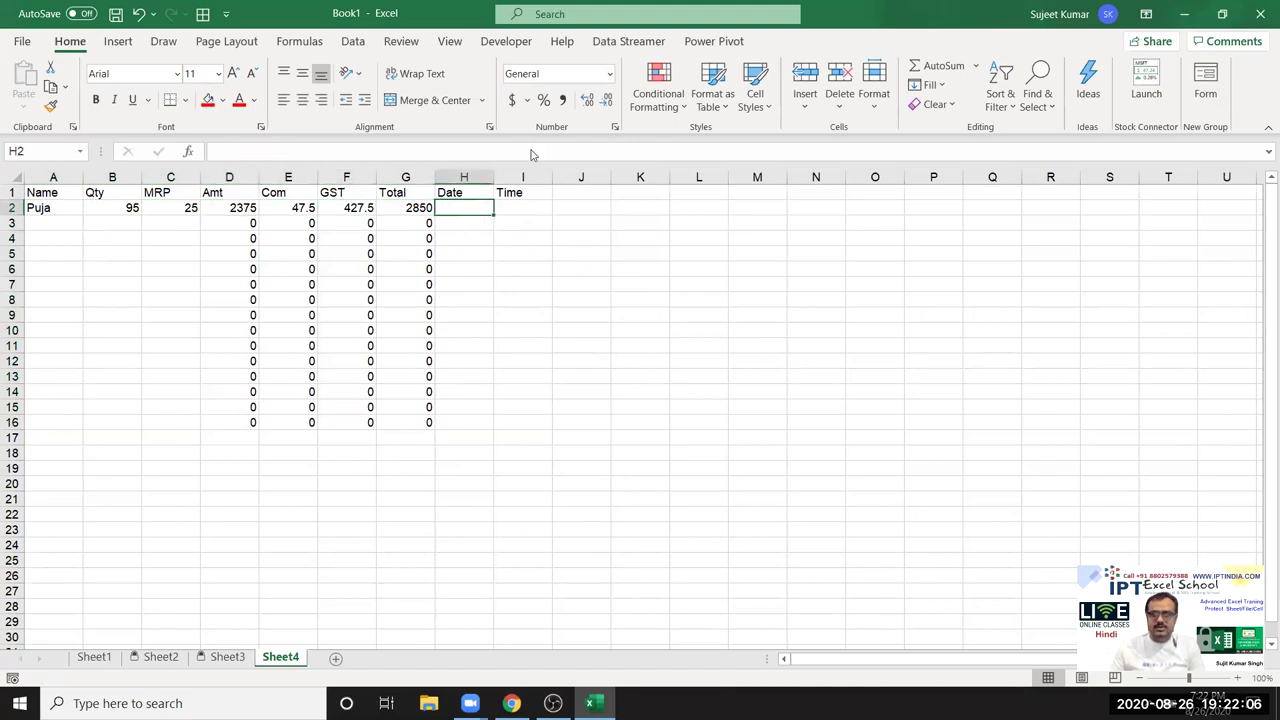
key(ctrl+semicolon)
key(Tab)
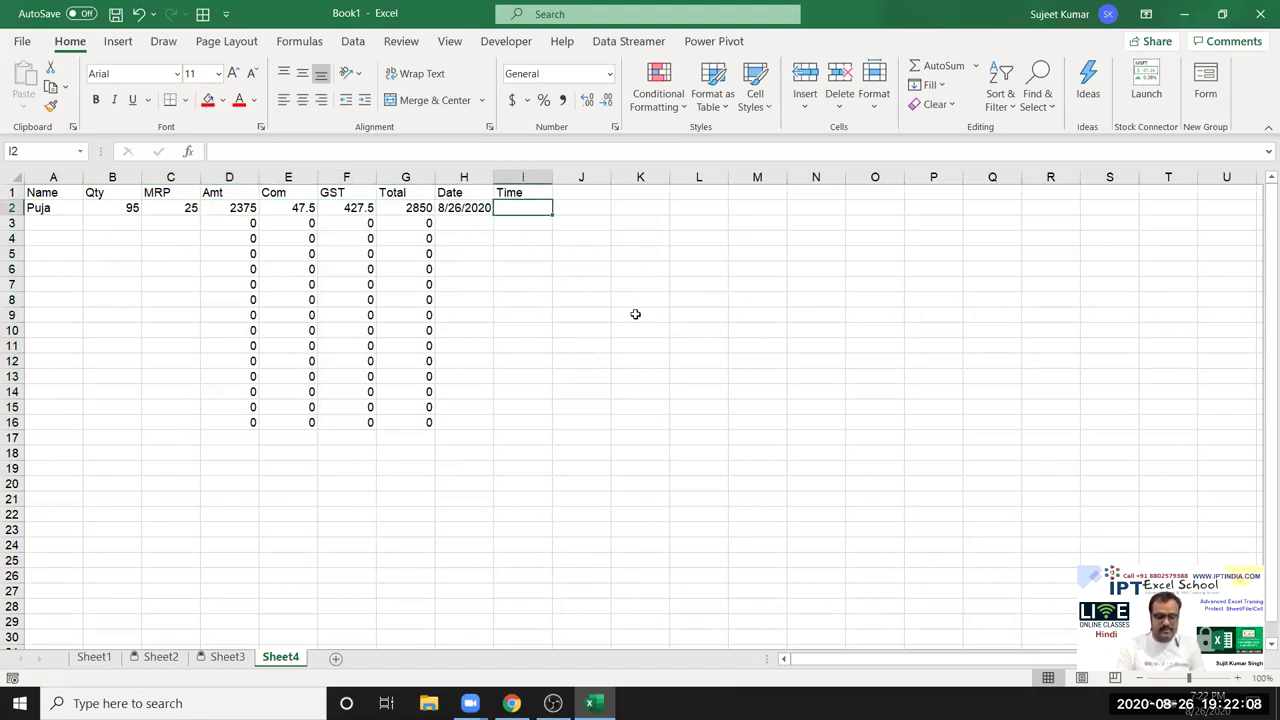
key(ctrl+shift+semicolon)
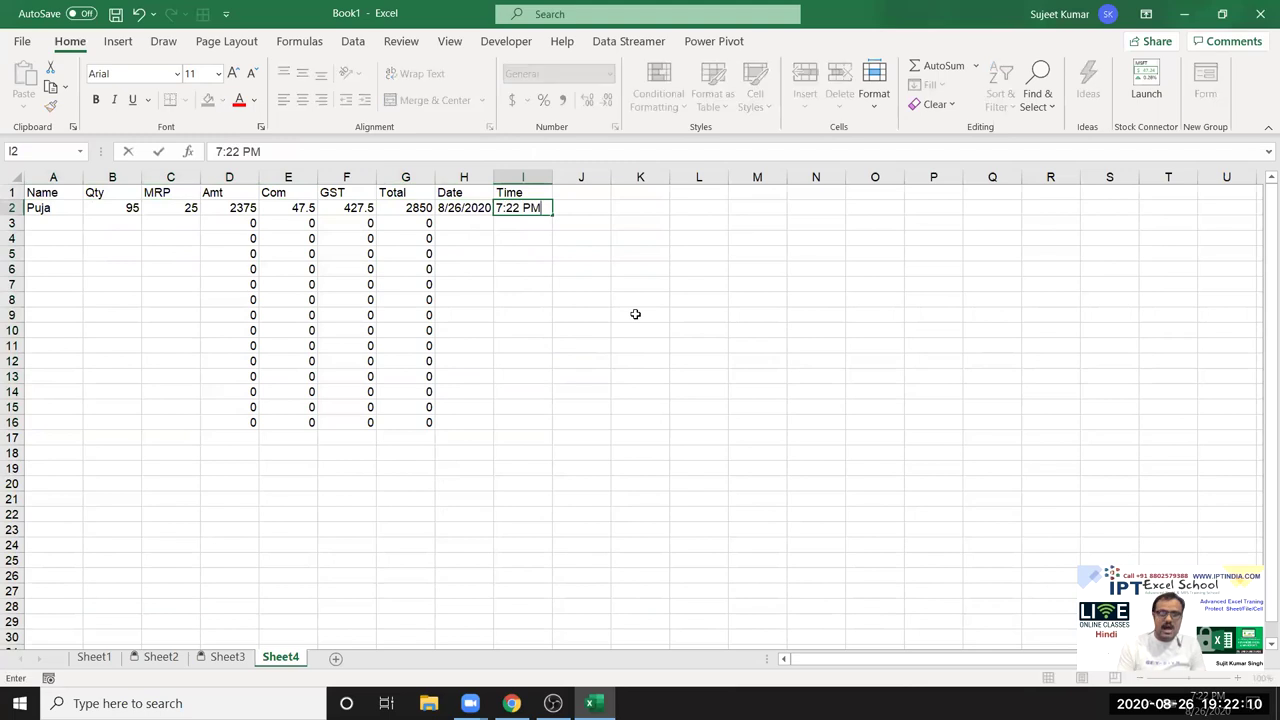
key(Return)
Inspect the row 3 formulas and cells, then select the entire worksheet.
click(180, 222)
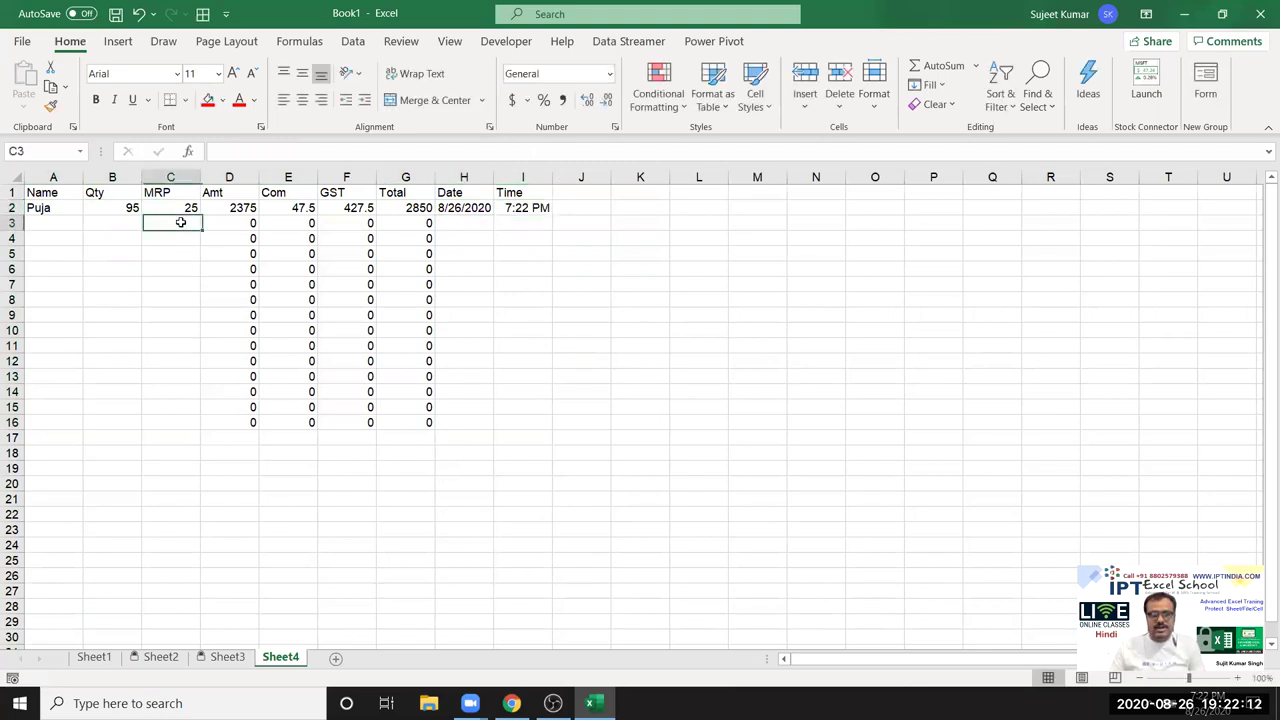
key(Right)
key(Right)
key(Right)
key(Right)
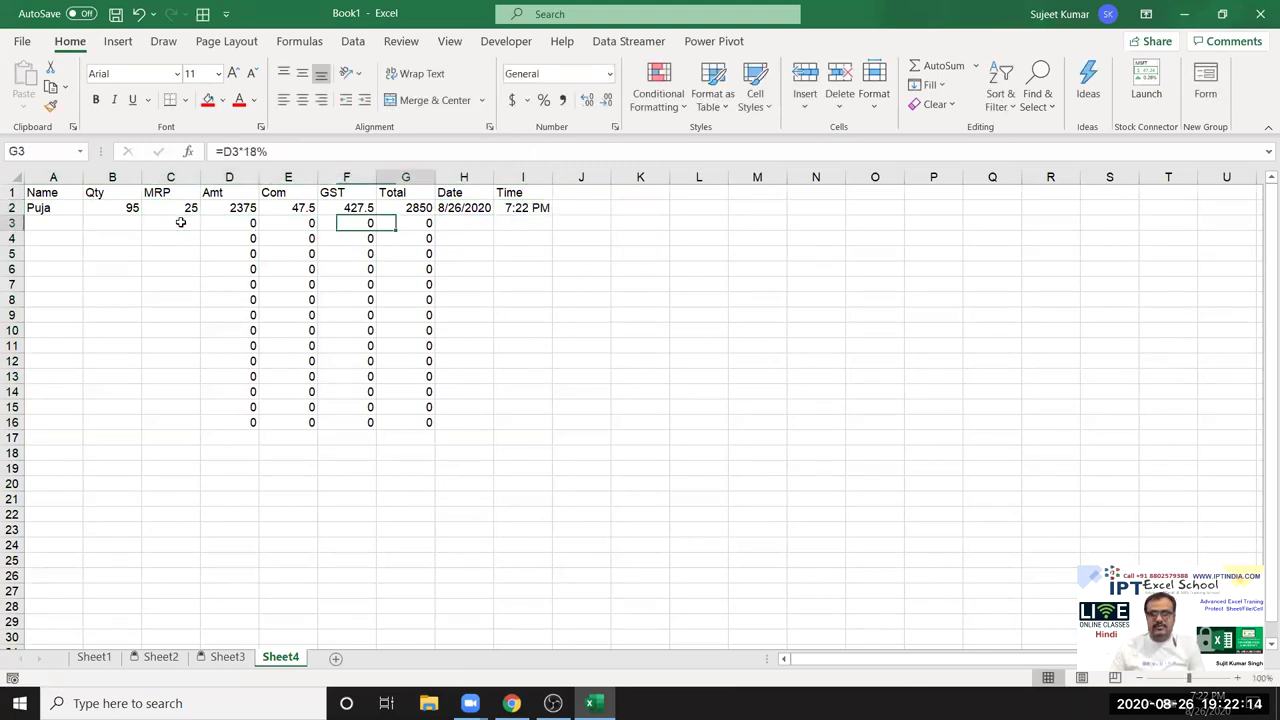
key(Right)
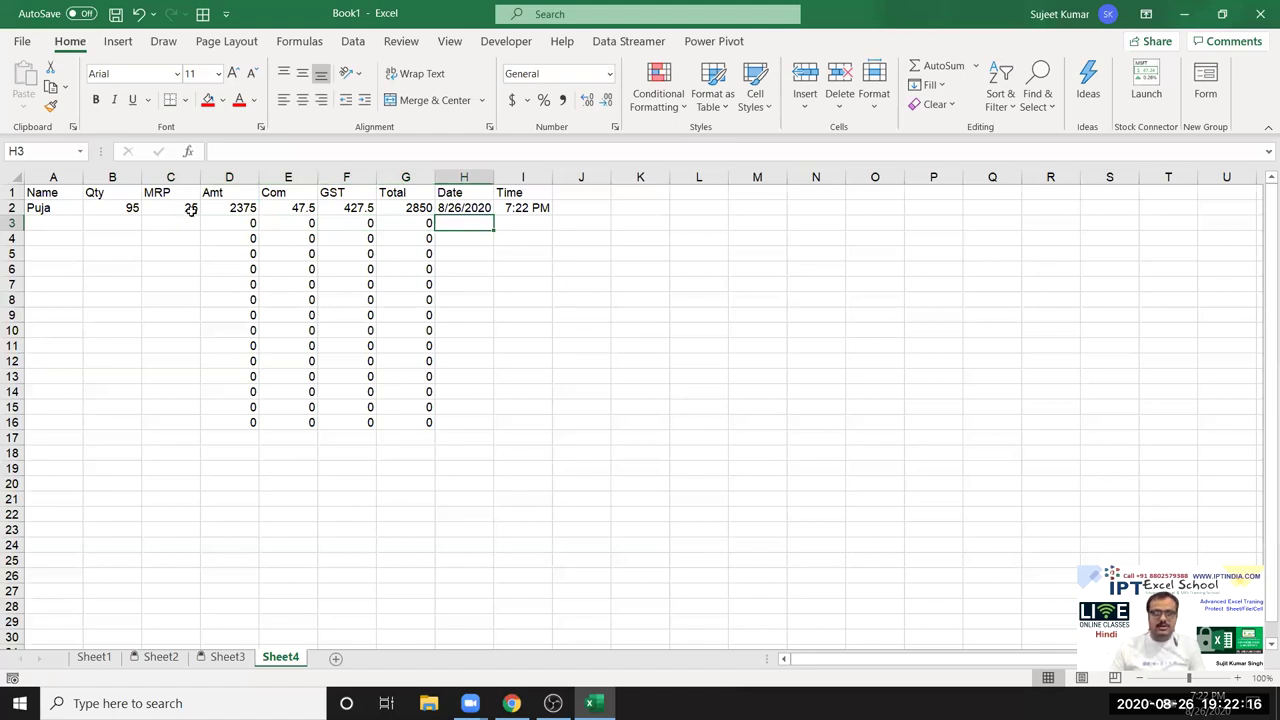
click(162, 208)
click(162, 222)
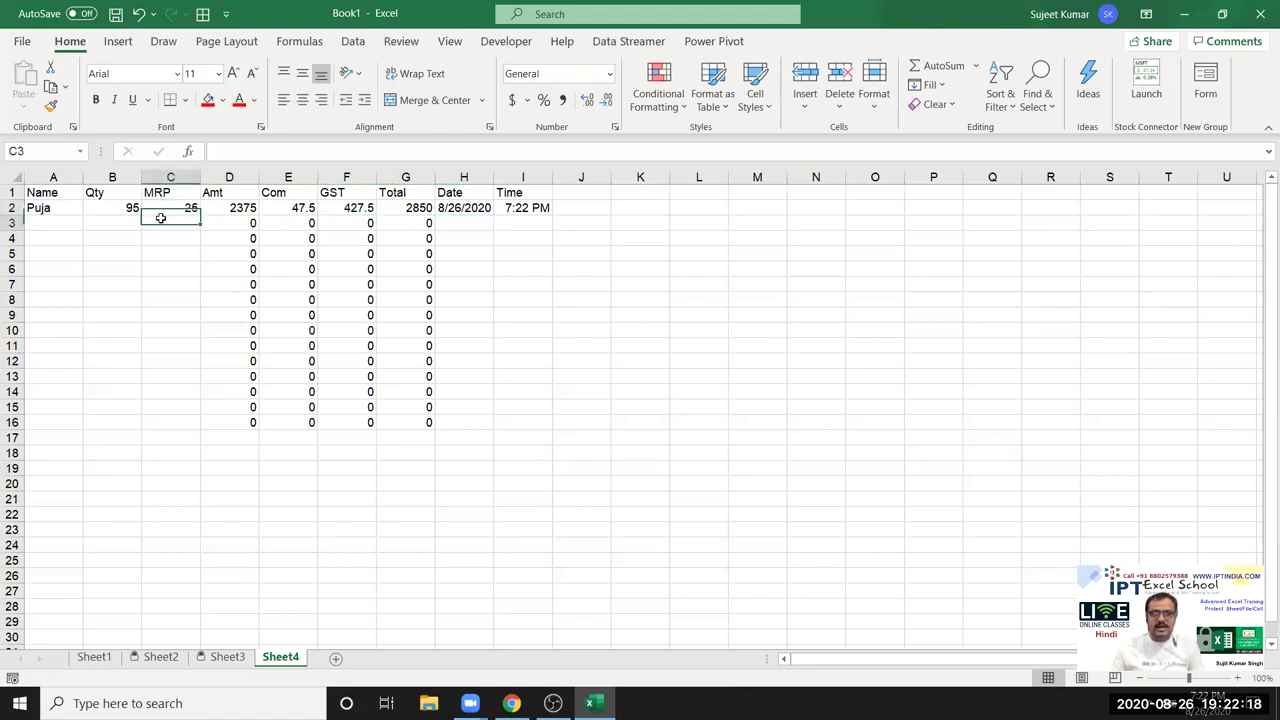
click(457, 220)
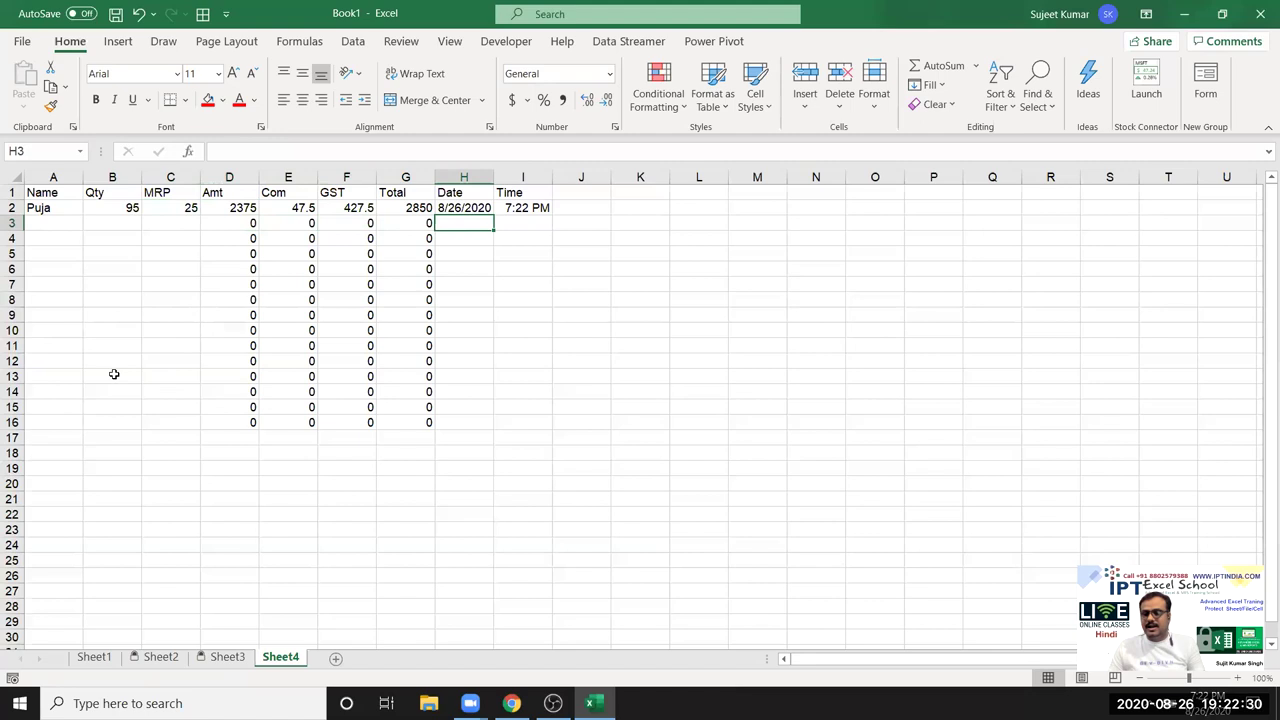
click(104, 302)
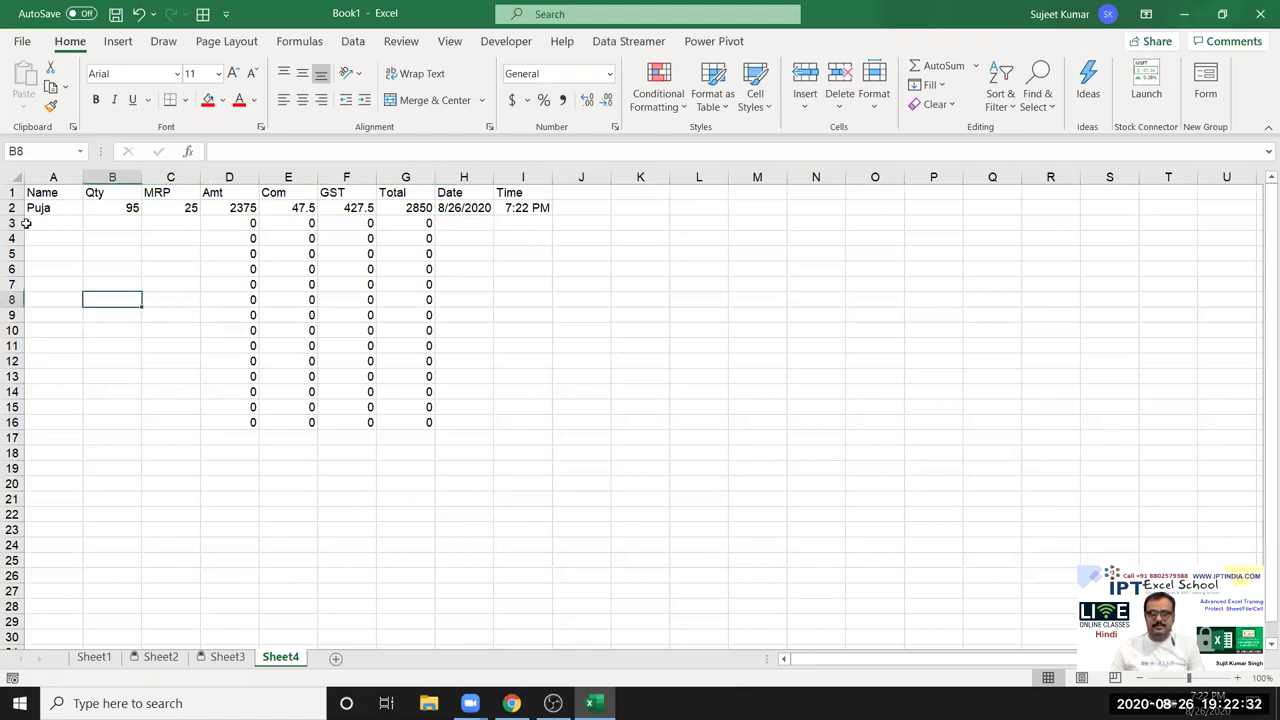
click(7, 176)
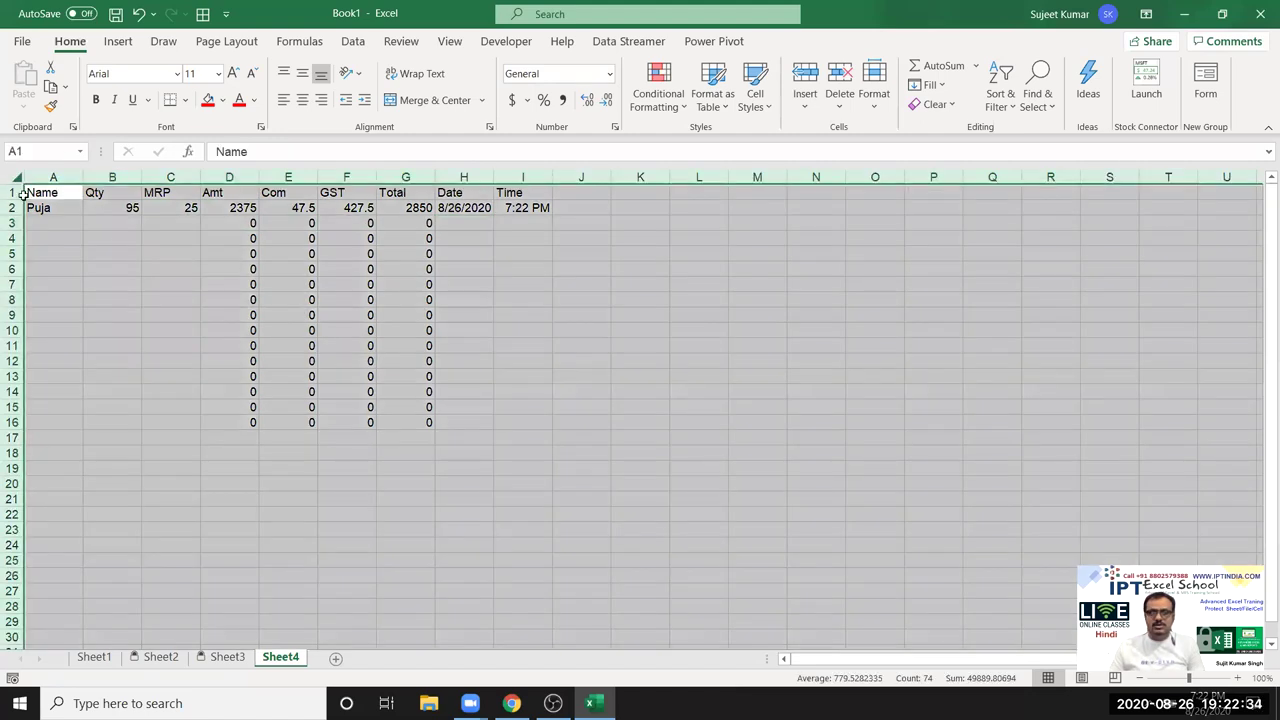
Unlock all cells on Sheet4 via Format Cells protection.
right_click(112, 246)
click(190, 462)
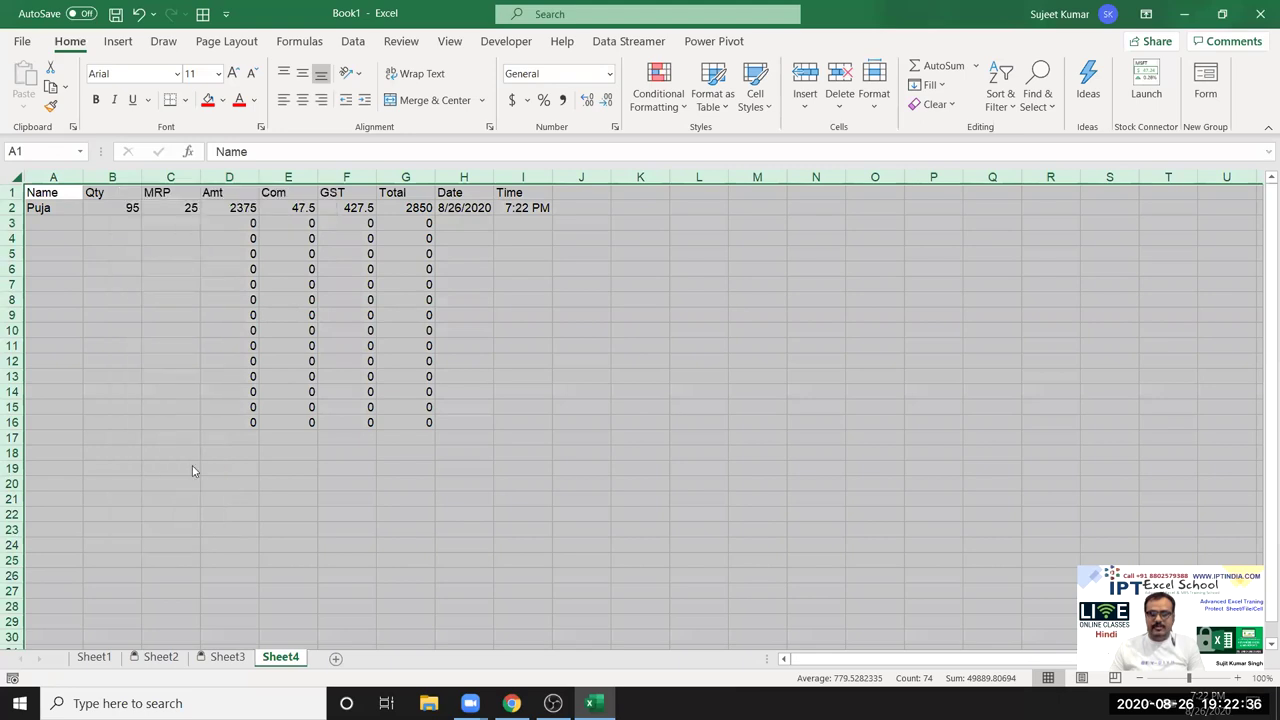
click(27, 310)
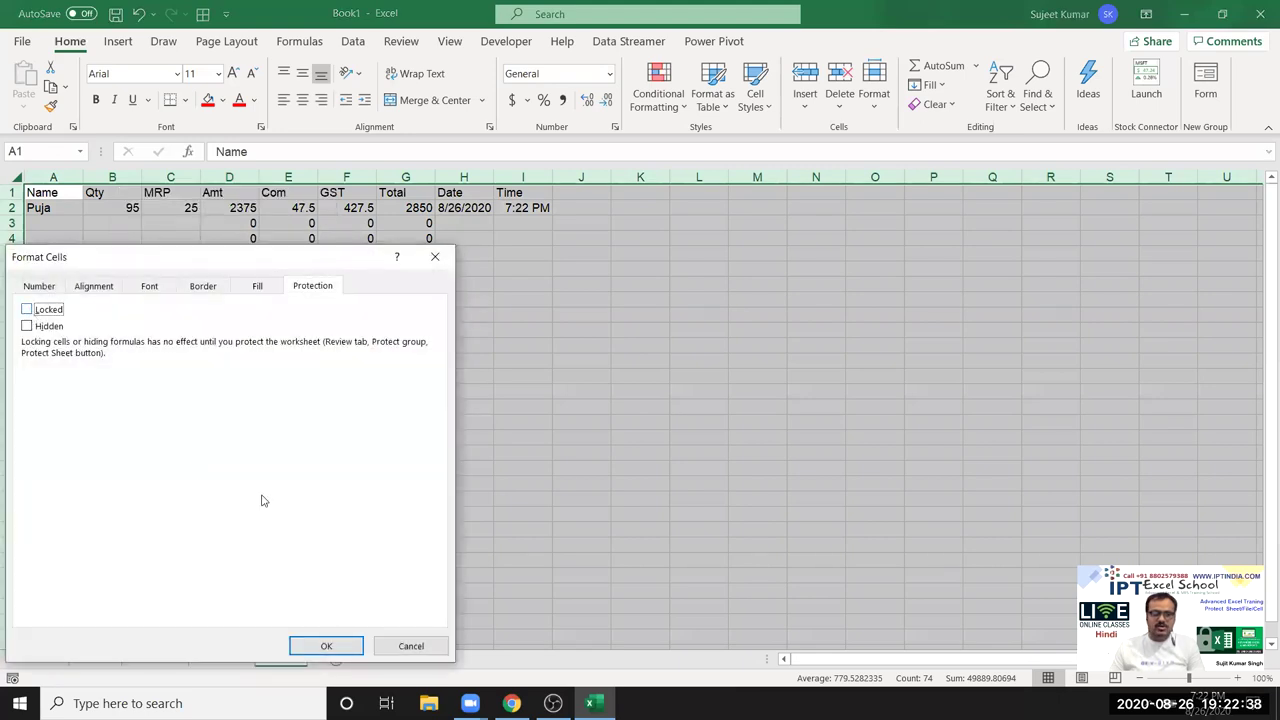
click(327, 646)
click(275, 573)
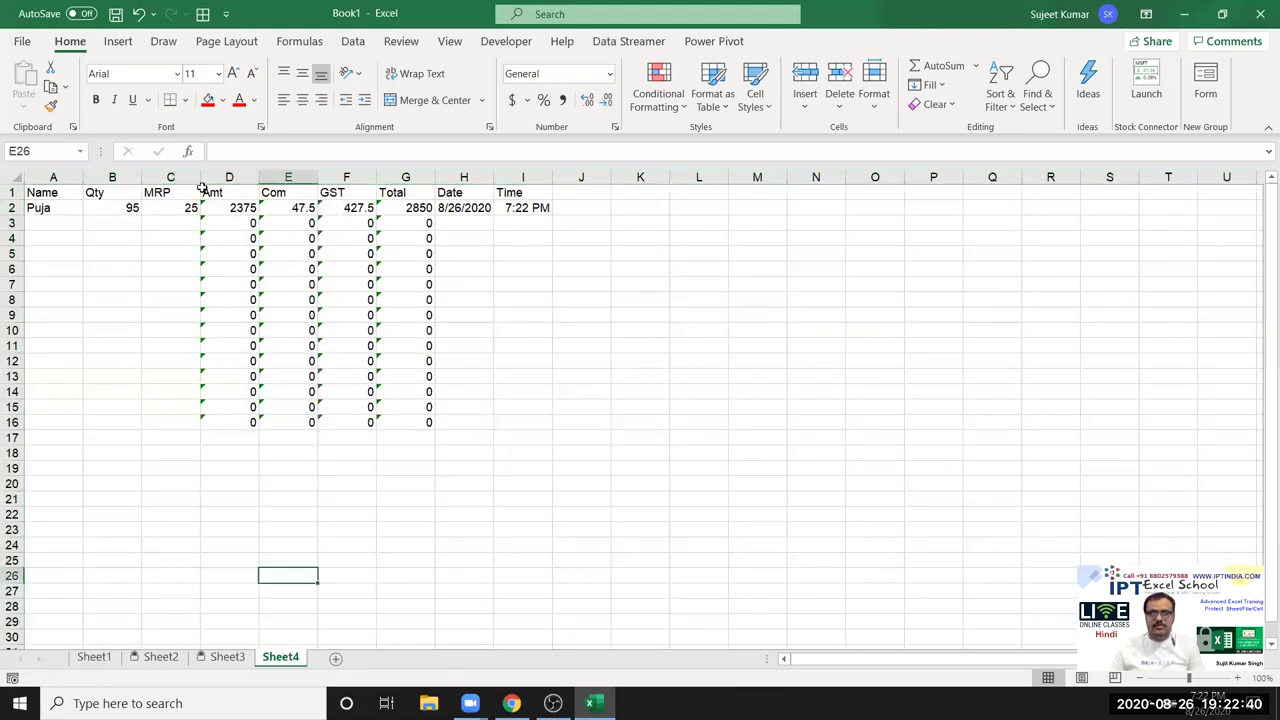
Lock the Amt, Com, GST and Total columns D through G.
drag(217, 178, 405, 178)
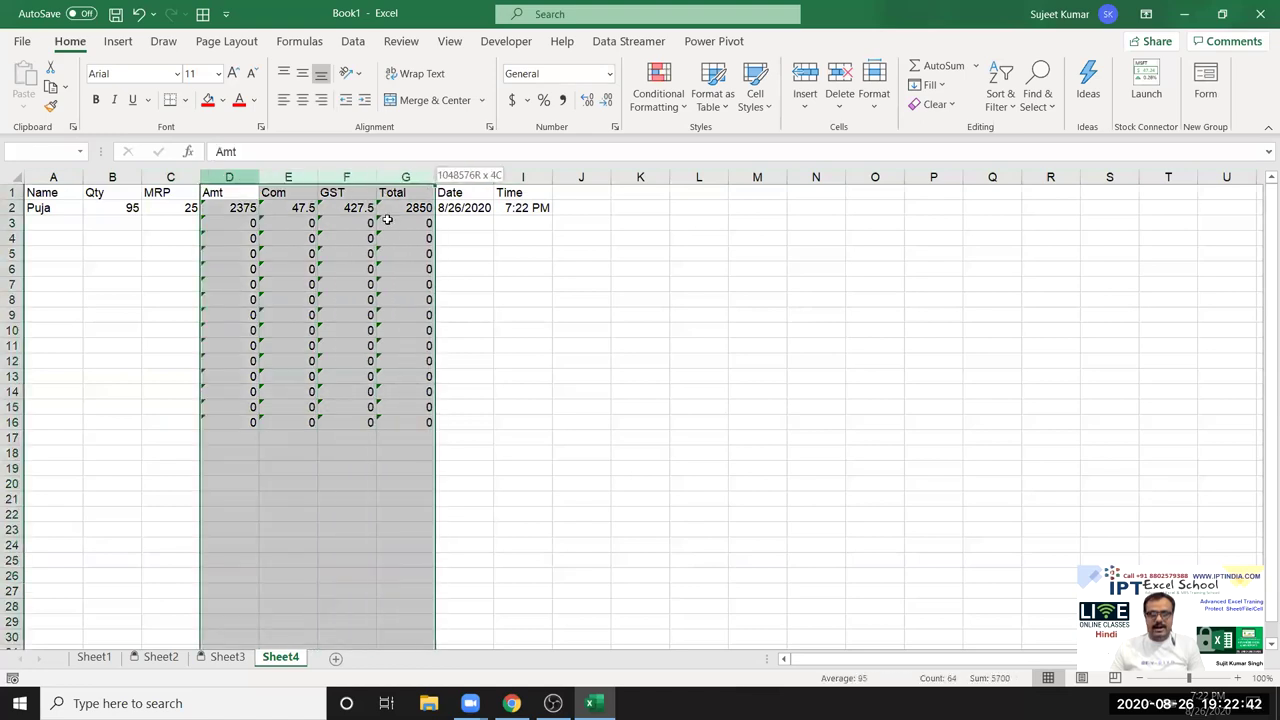
right_click(393, 285)
click(456, 470)
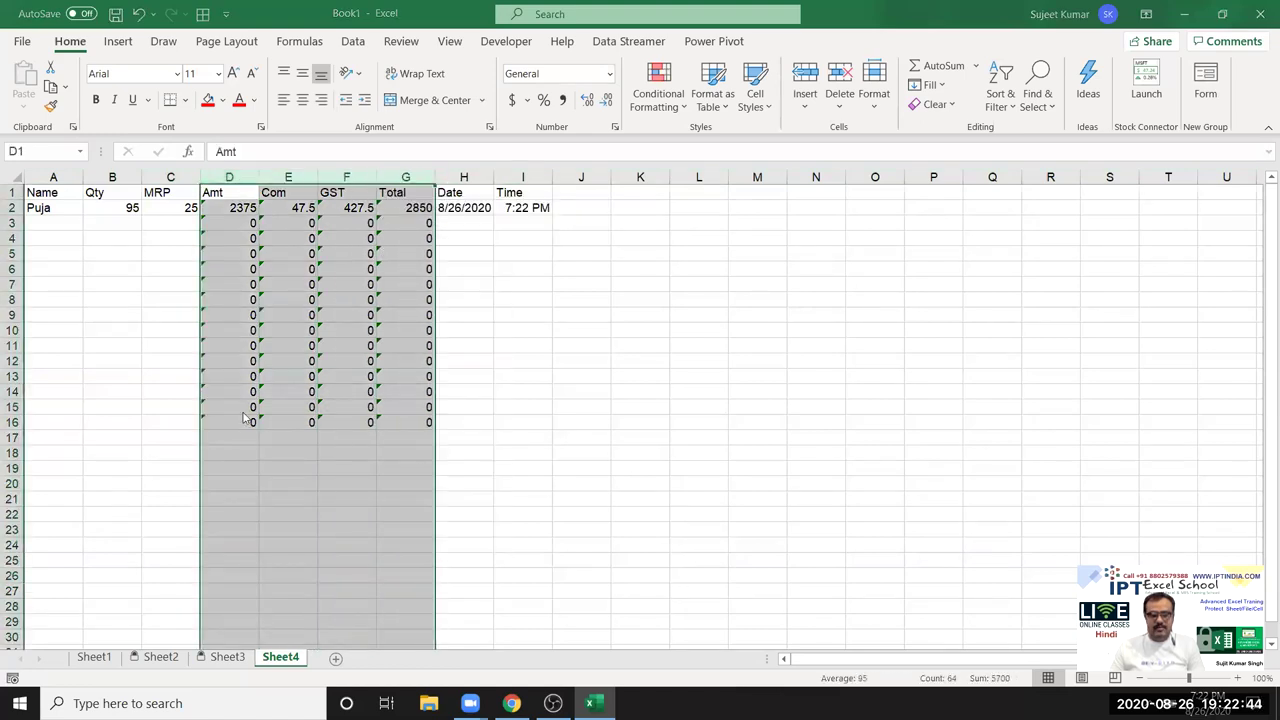
click(256, 314)
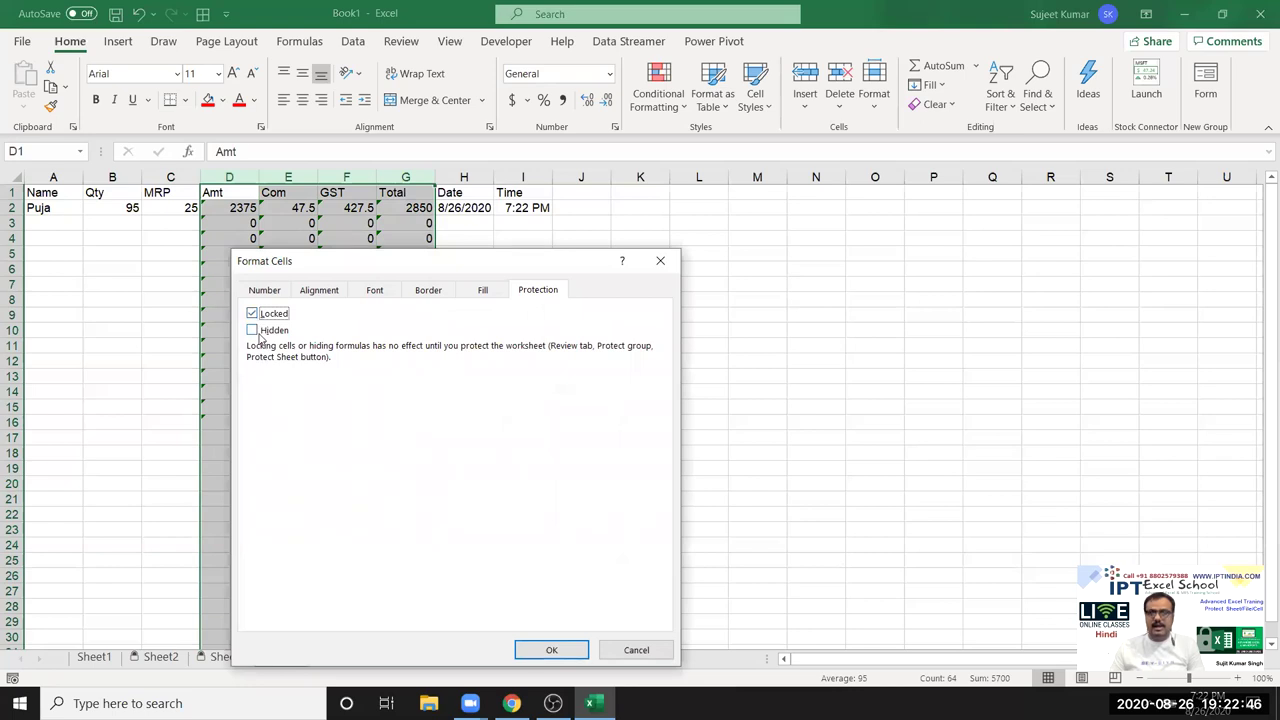
click(551, 650)
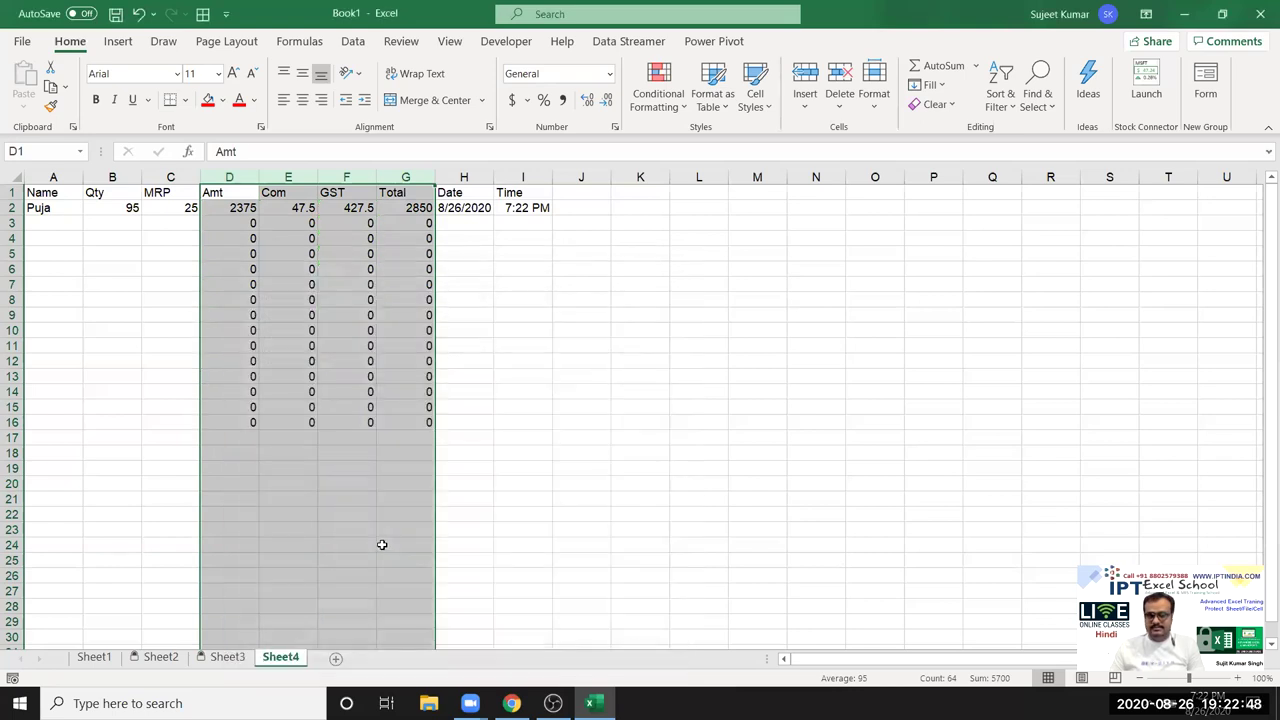
Protect Sheet4 with Select locked cells turned off.
right_click(296, 662)
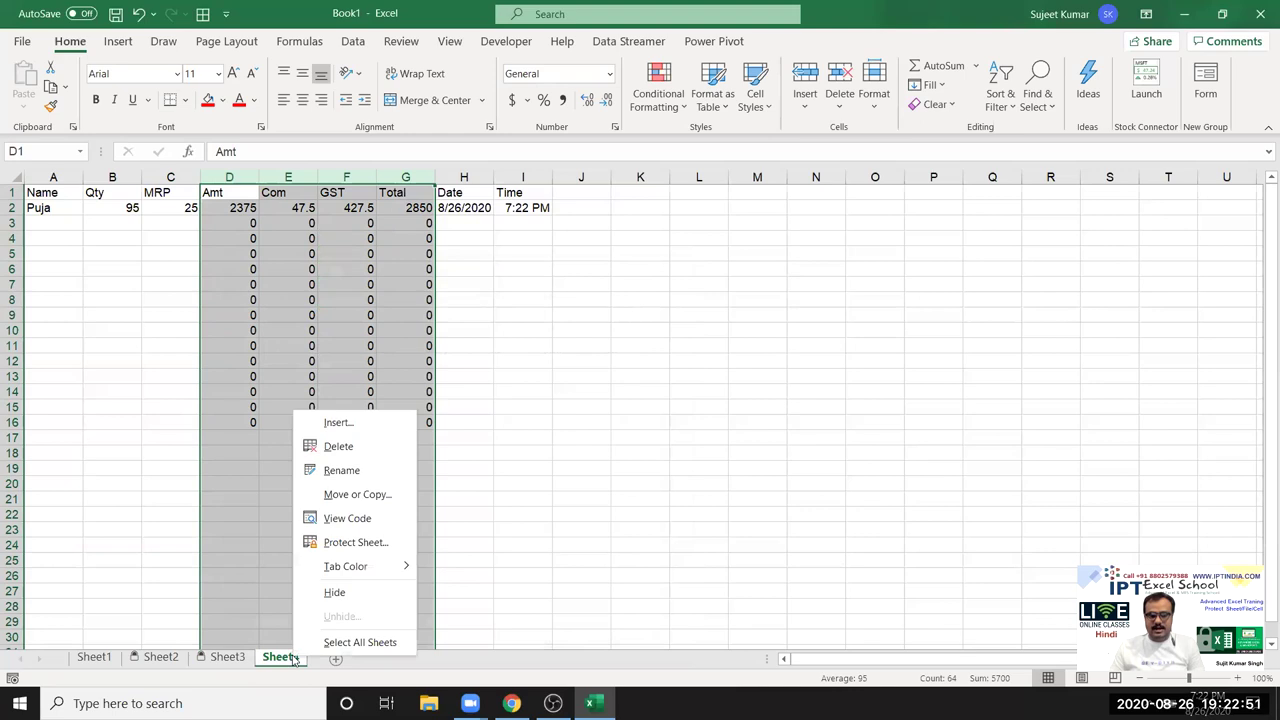
click(352, 544)
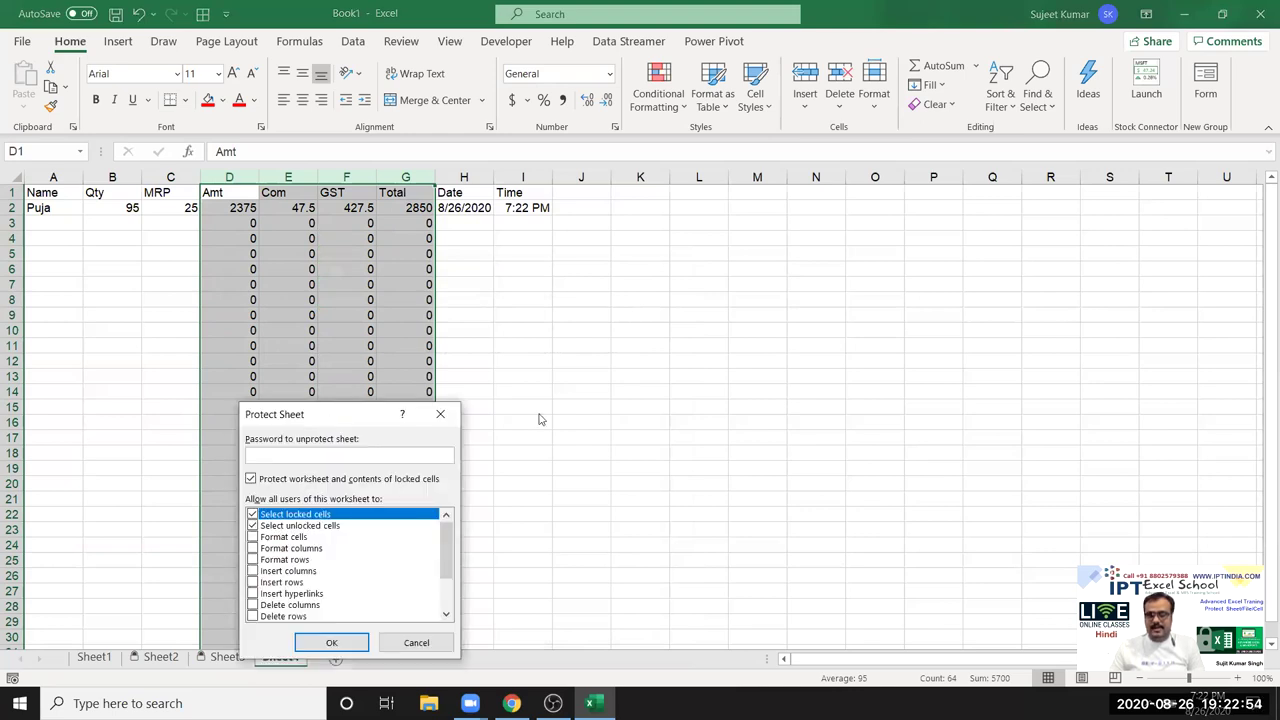
click(505, 442)
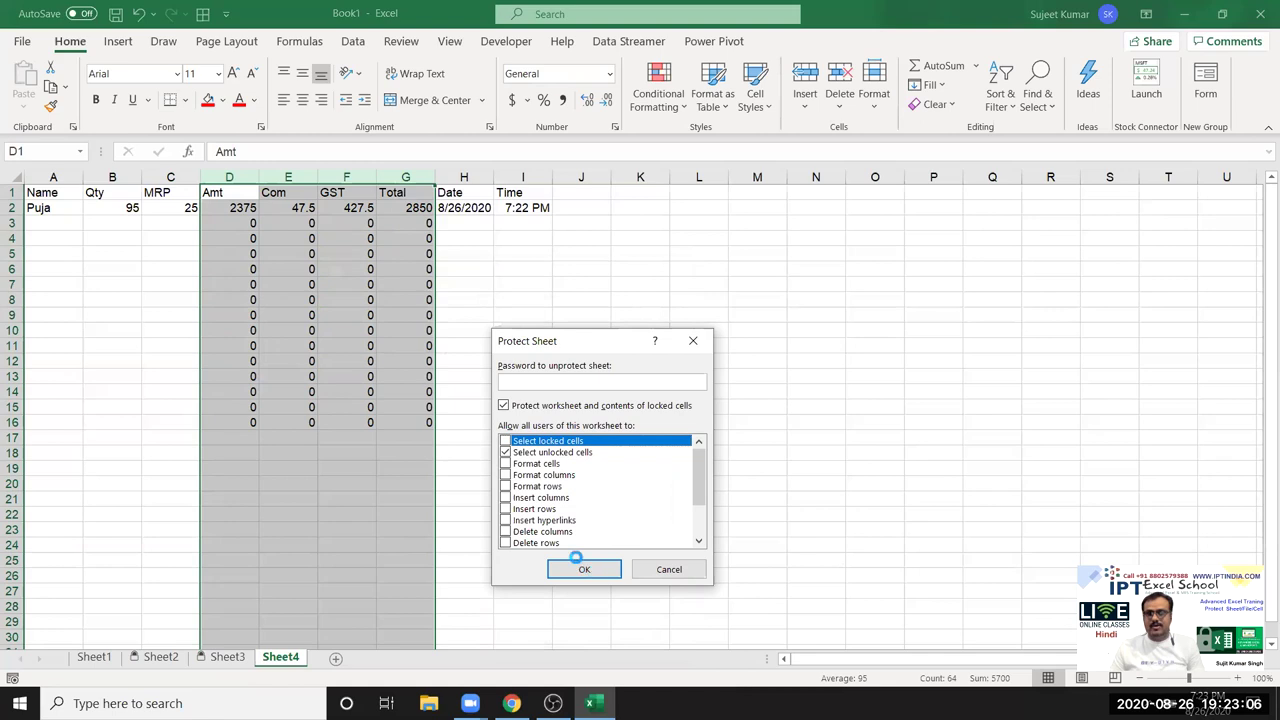
click(582, 568)
click(62, 224)
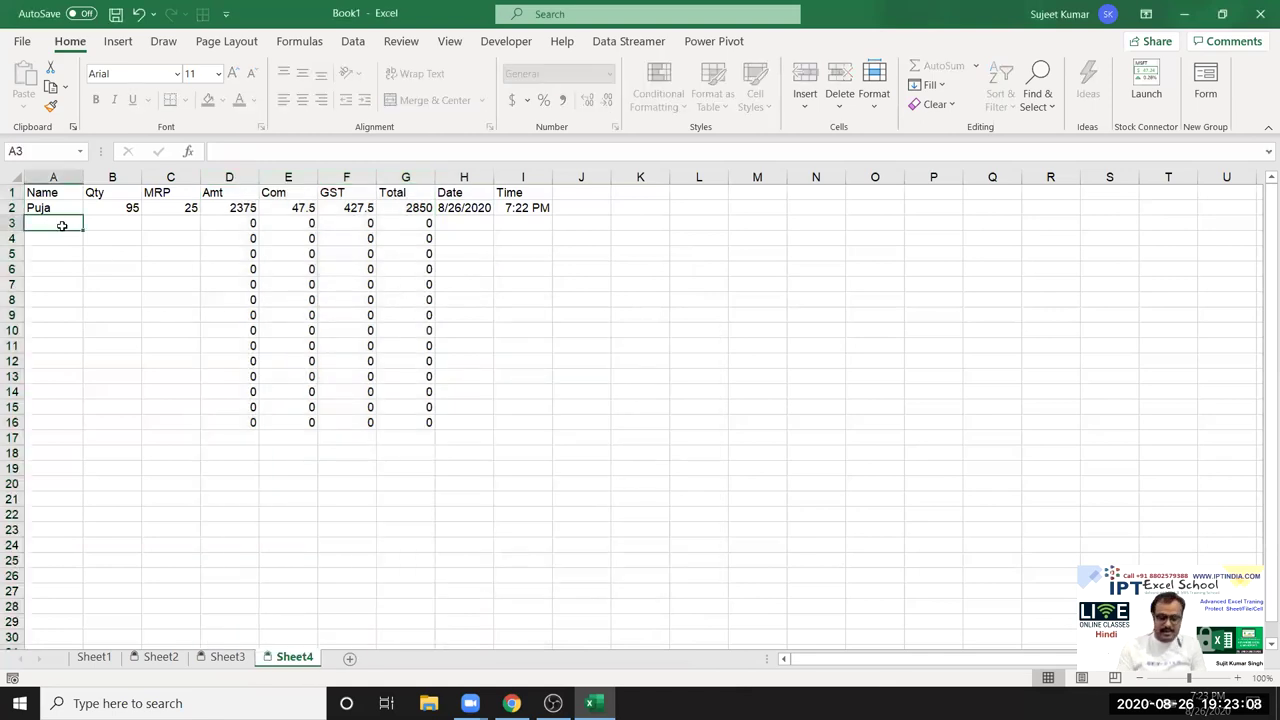
Enter a second customer name, Qty 74 and MRP 25 in row 3.
text(Om)
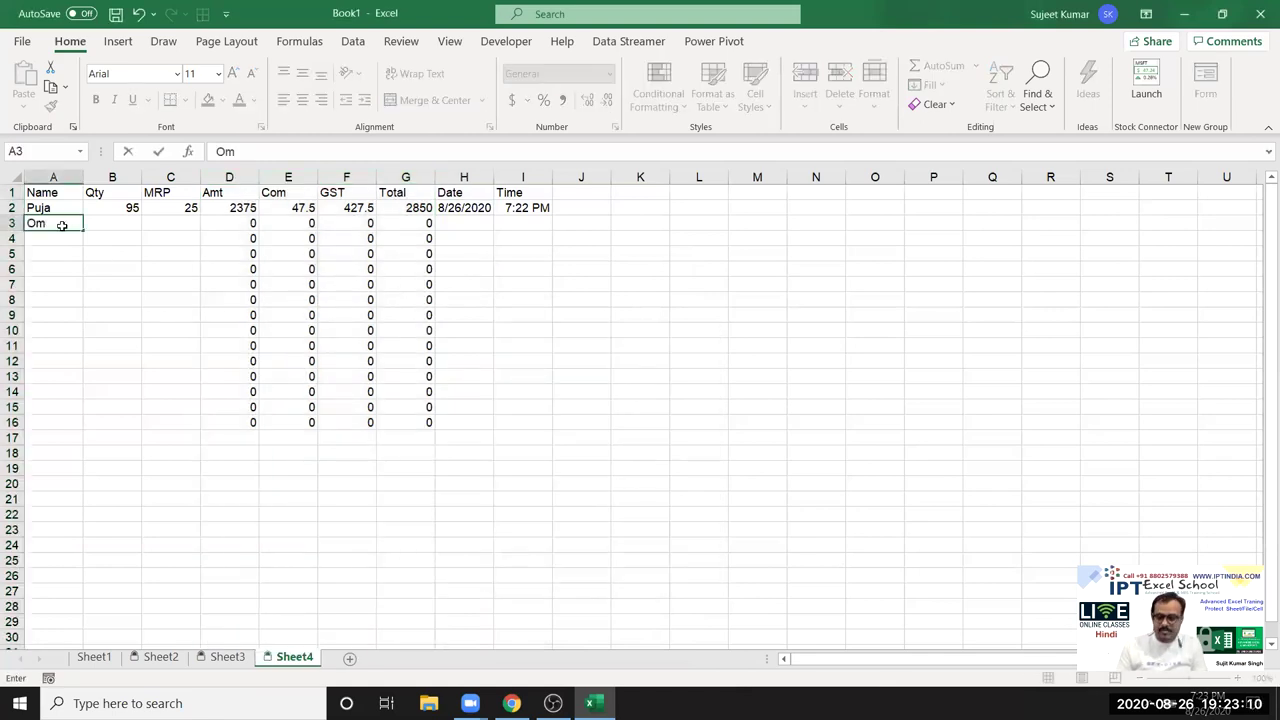
key(Tab)
text(74)
key(Tab)
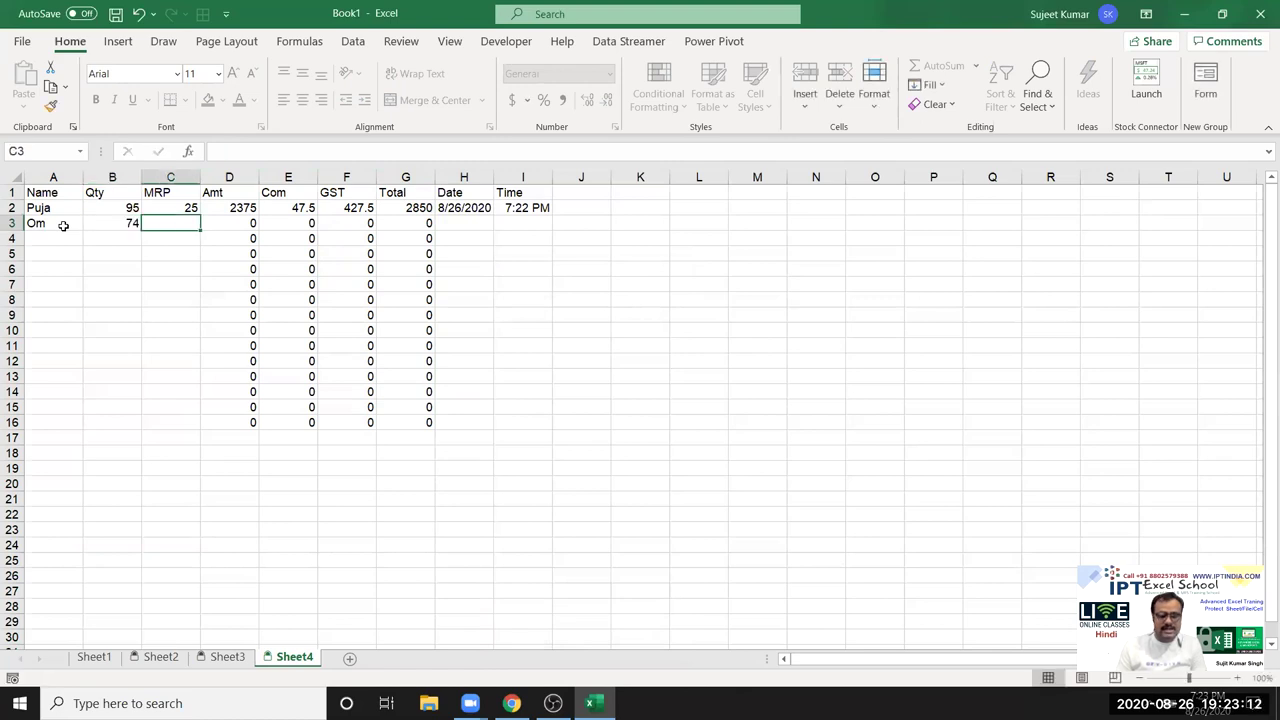
text(25)
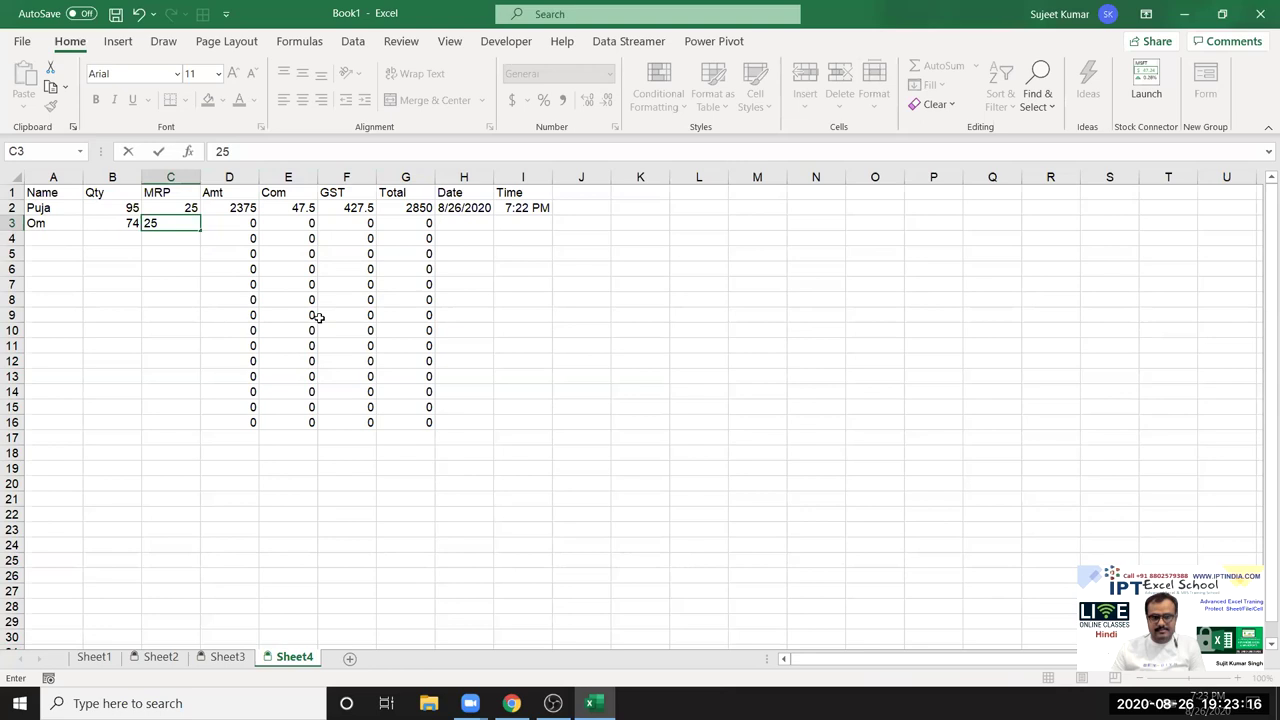
key(Tab)
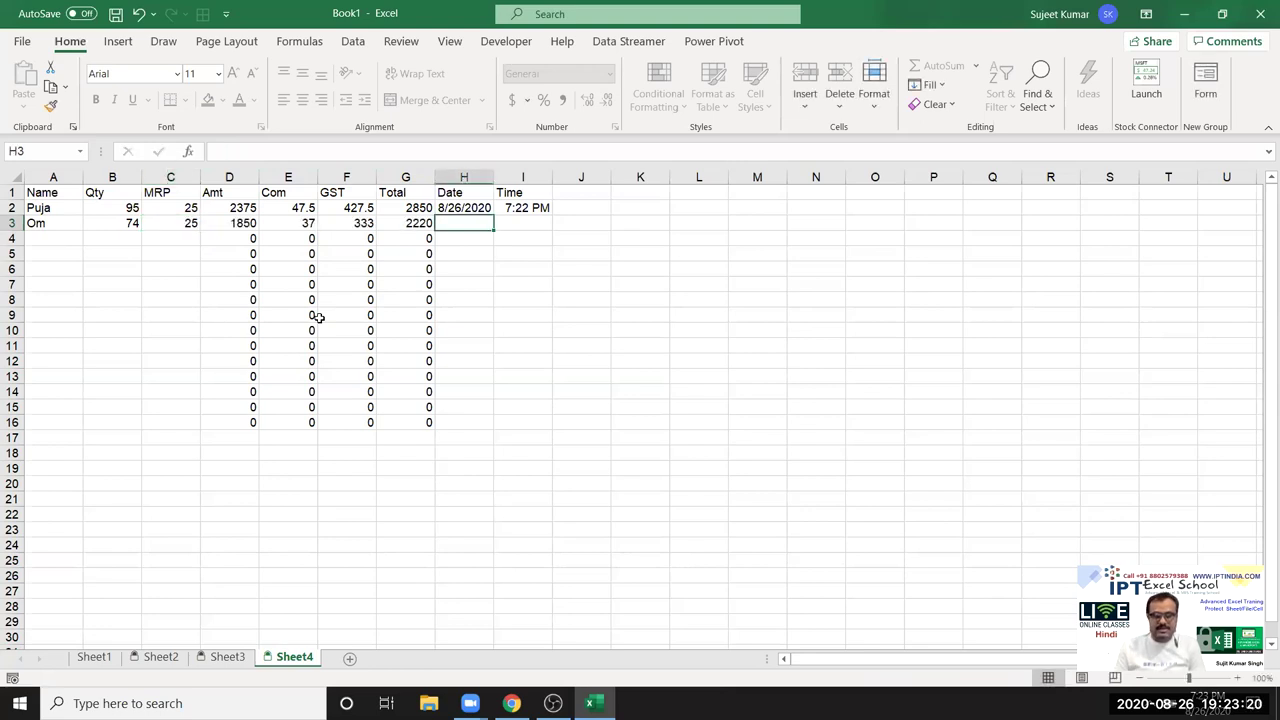
key(Left)
key(Left)
key(Left)
key(Right)
key(Right)
key(Right)
Insert today's date in H3 and the current time in I3, then cycle through unlocked cells.
key(F2)
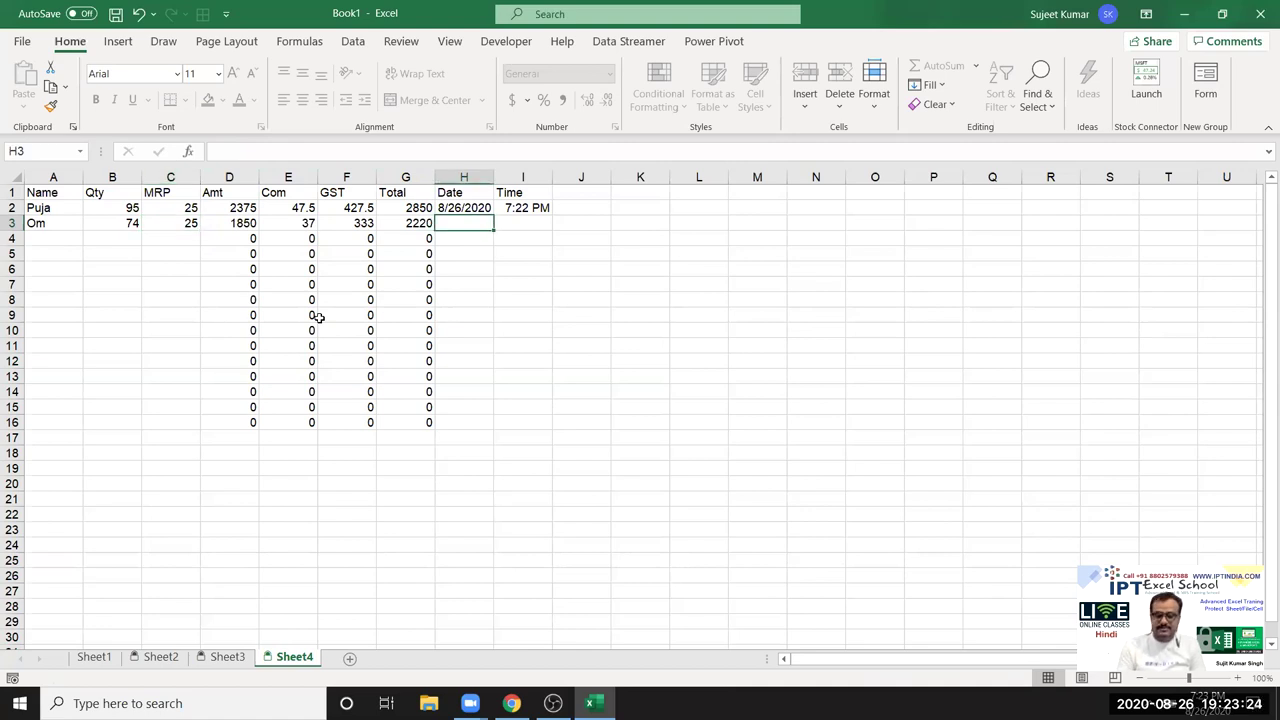
key(ctrl+semicolon)
key(Tab)
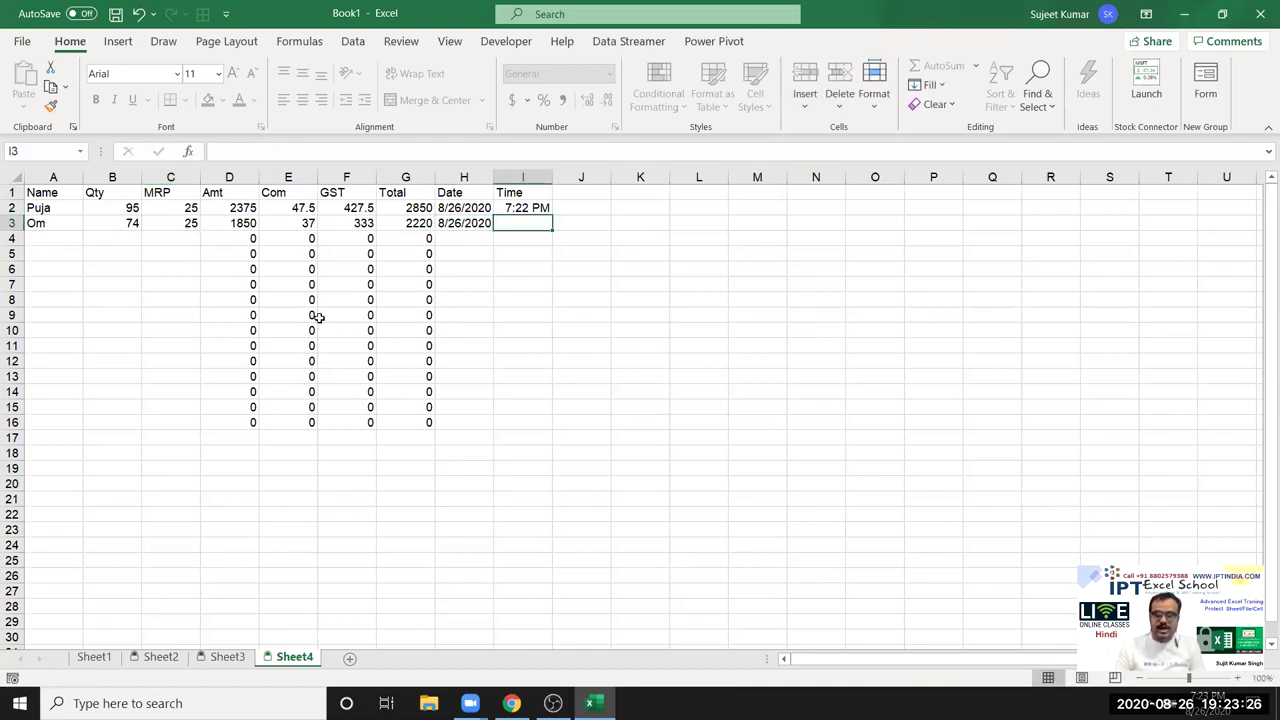
key(ctrl+shift+semicolon)
key(ctrl+Return)
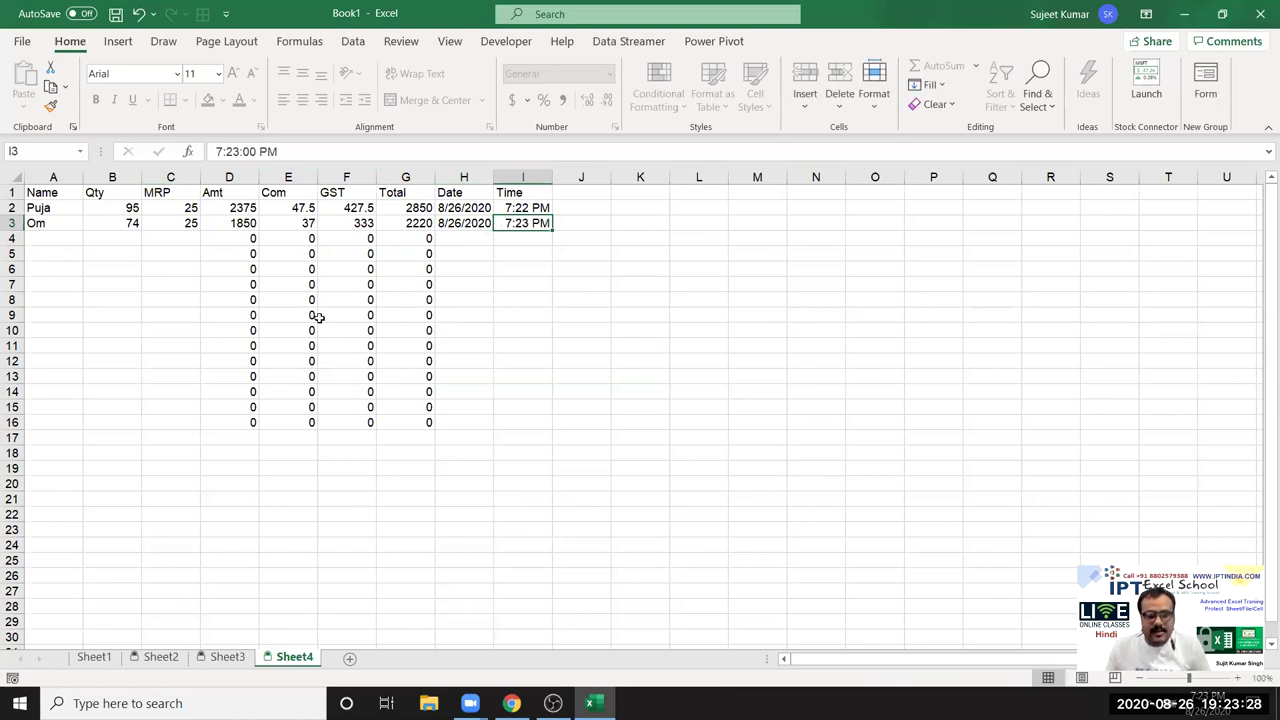
key(Left)
key(Left)
key(Left)
key(Right)
key(Right)
key(Right)
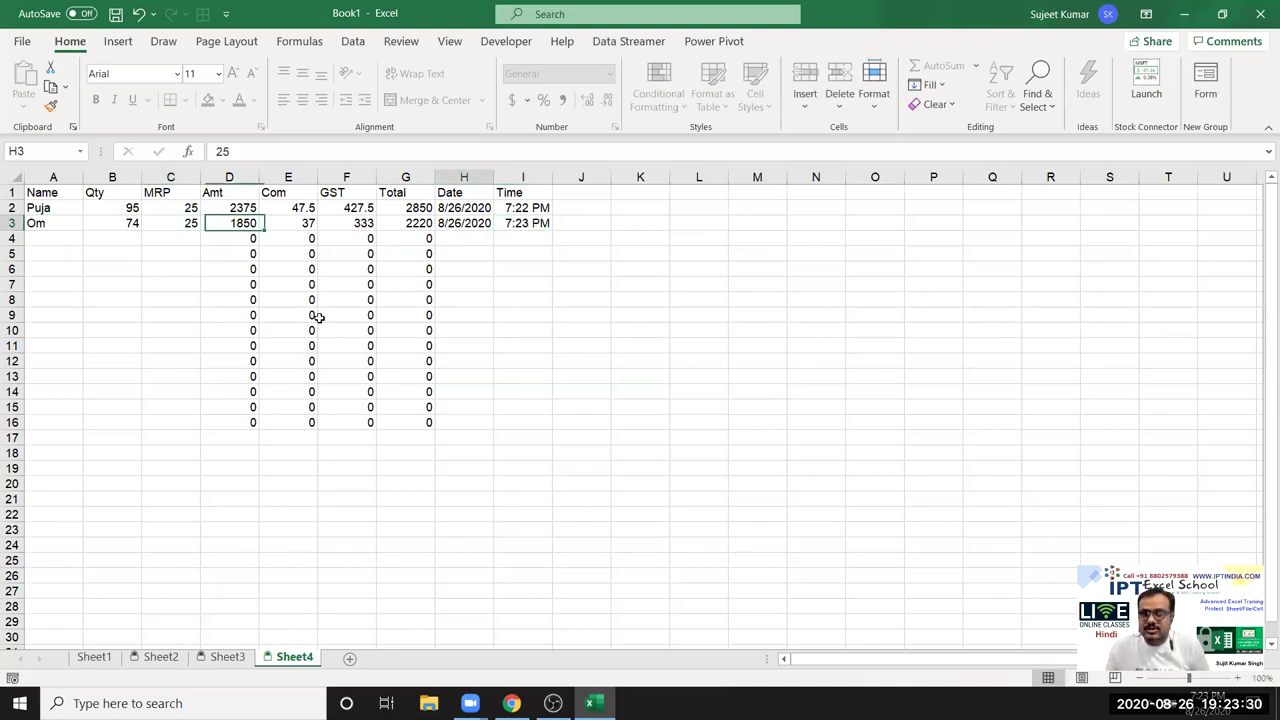
key(Right)
key(Left)
key(Left)
key(Left)
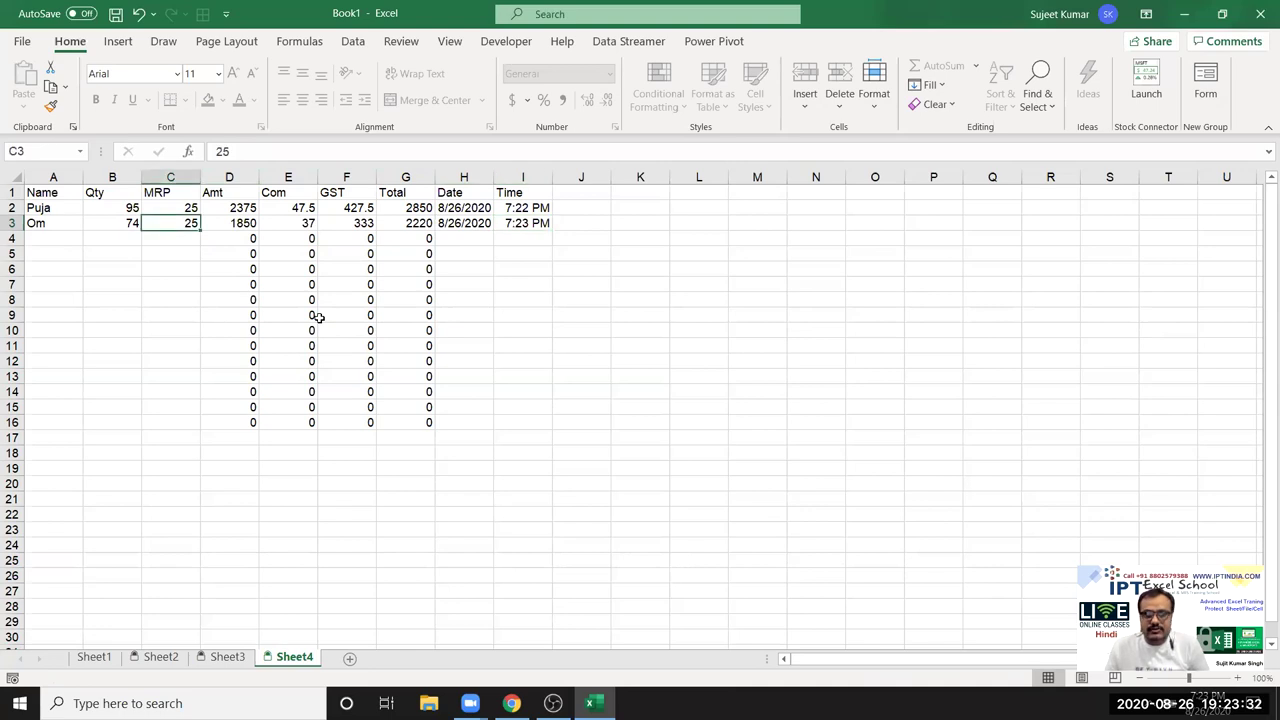
key(Right)
key(Right)
key(Right)
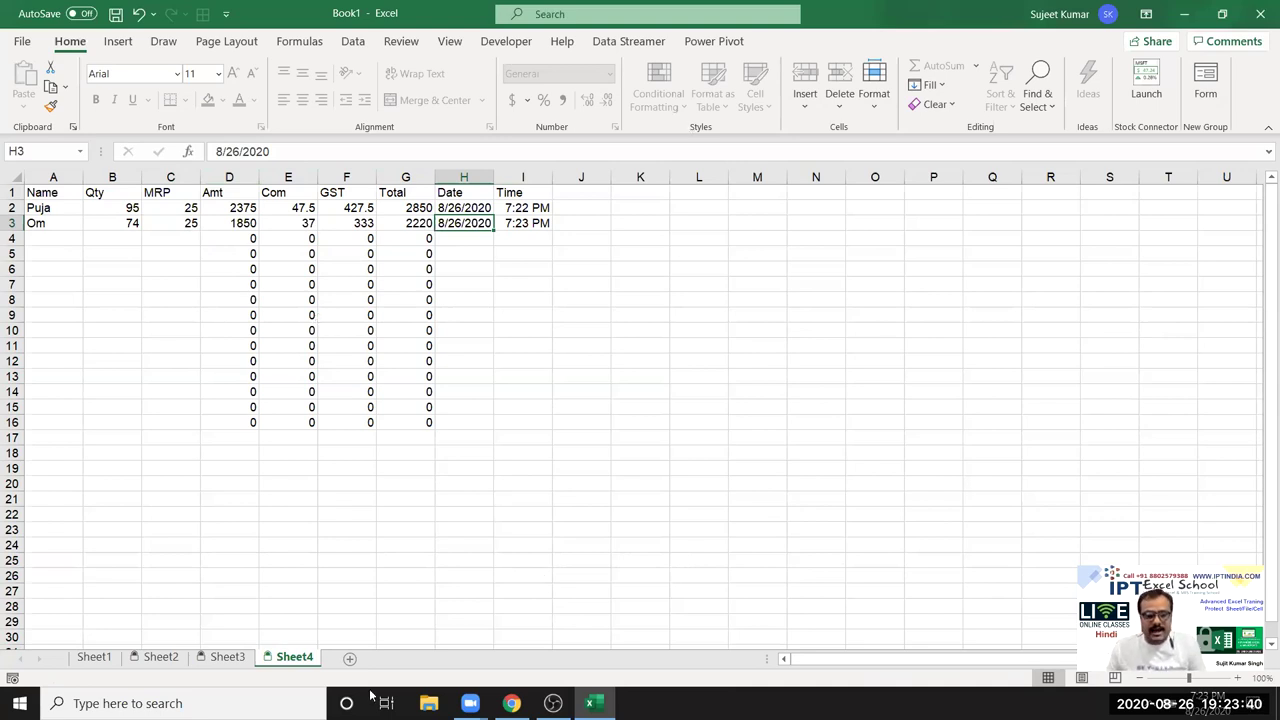
Add Sheet5 with 25, 62 and 95 in A1:C1 and the total 182 in D1.
click(350, 659)
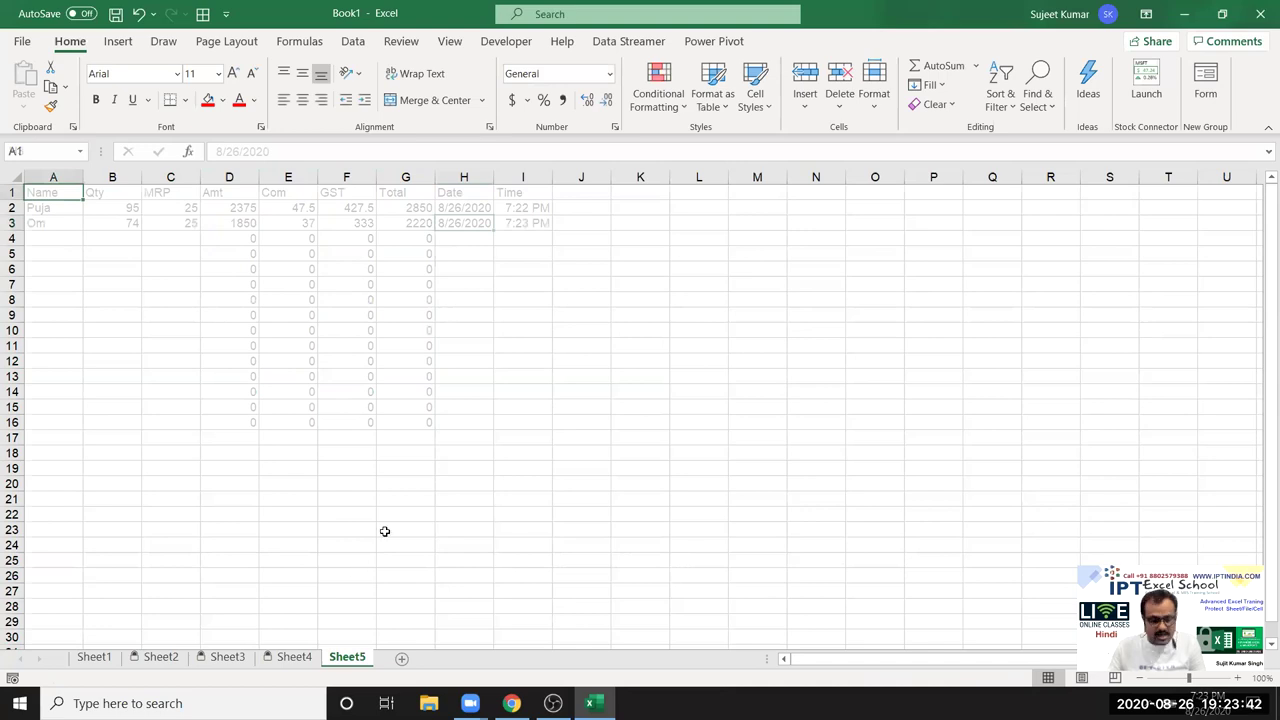
text(25)
key(Tab)
text(6)
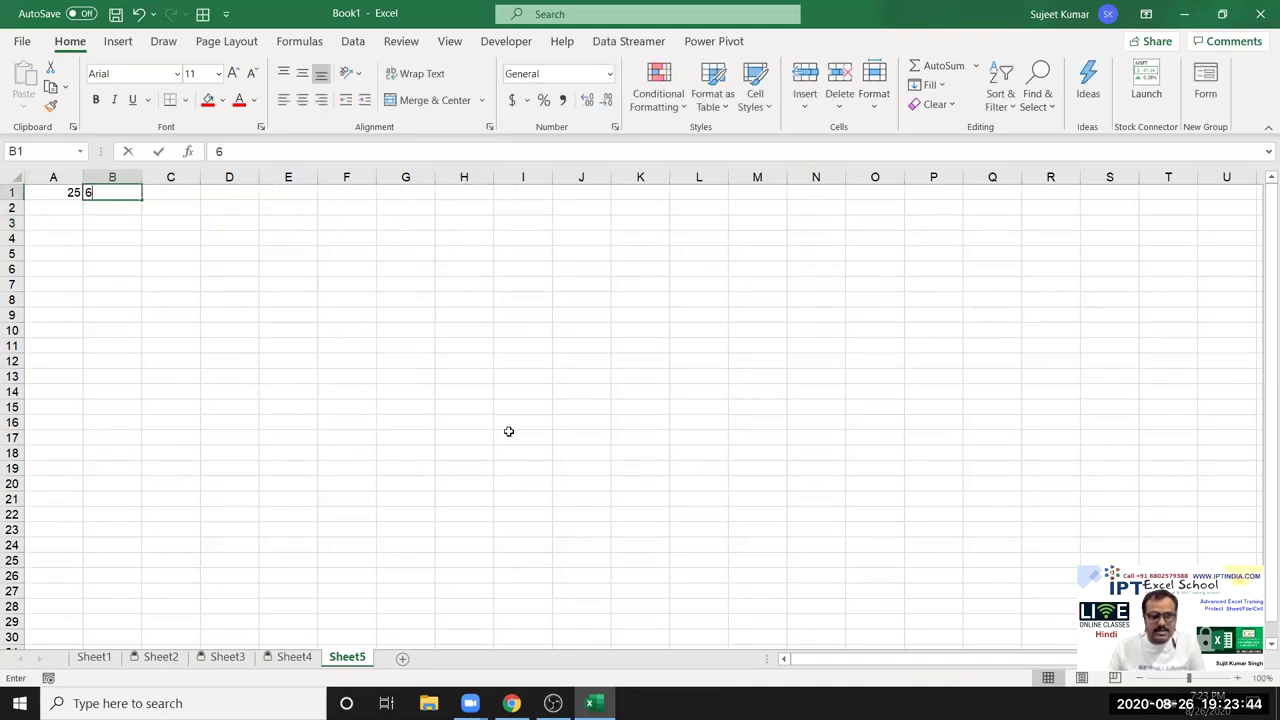
text(2)
key(Tab)
text(9)
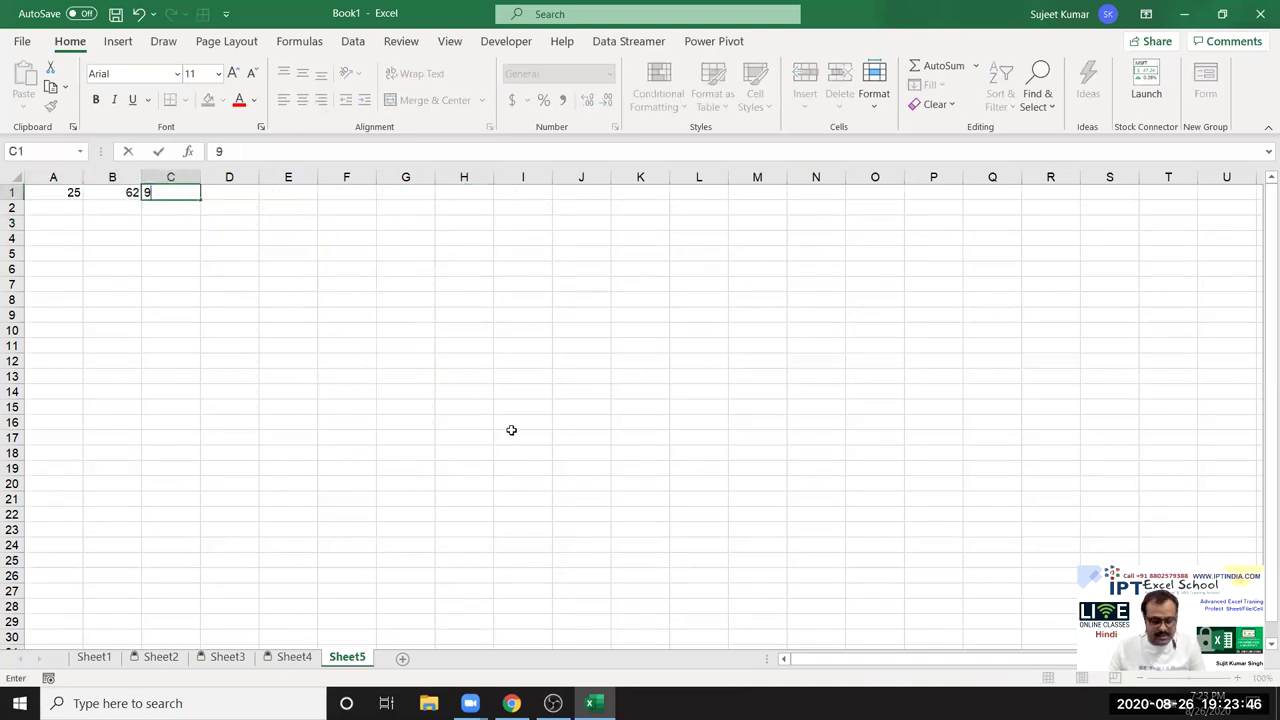
text(5)
key(Tab)
text(182)
key(Return)
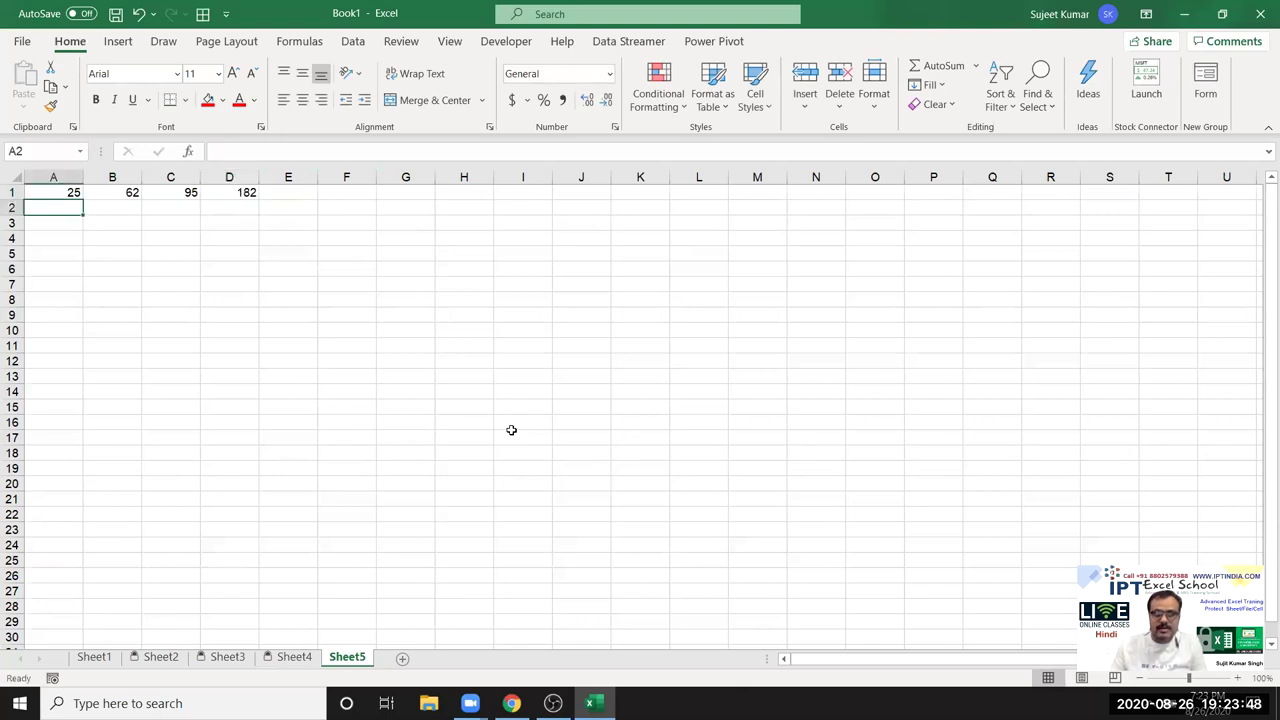
key(Up)
key(Right)
key(Right)
key(Right)
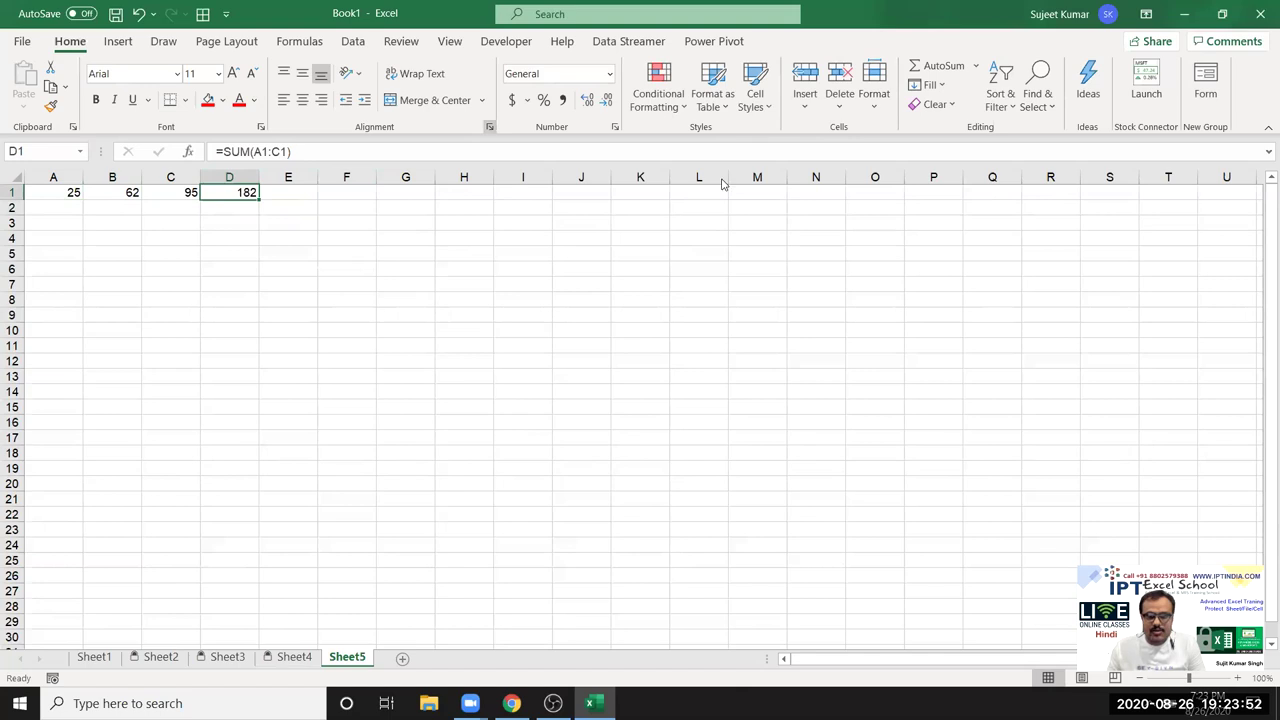
Set cell D1's protection to Hidden so its formula is concealed.
key(ctrl+1)
click(1030, 50)
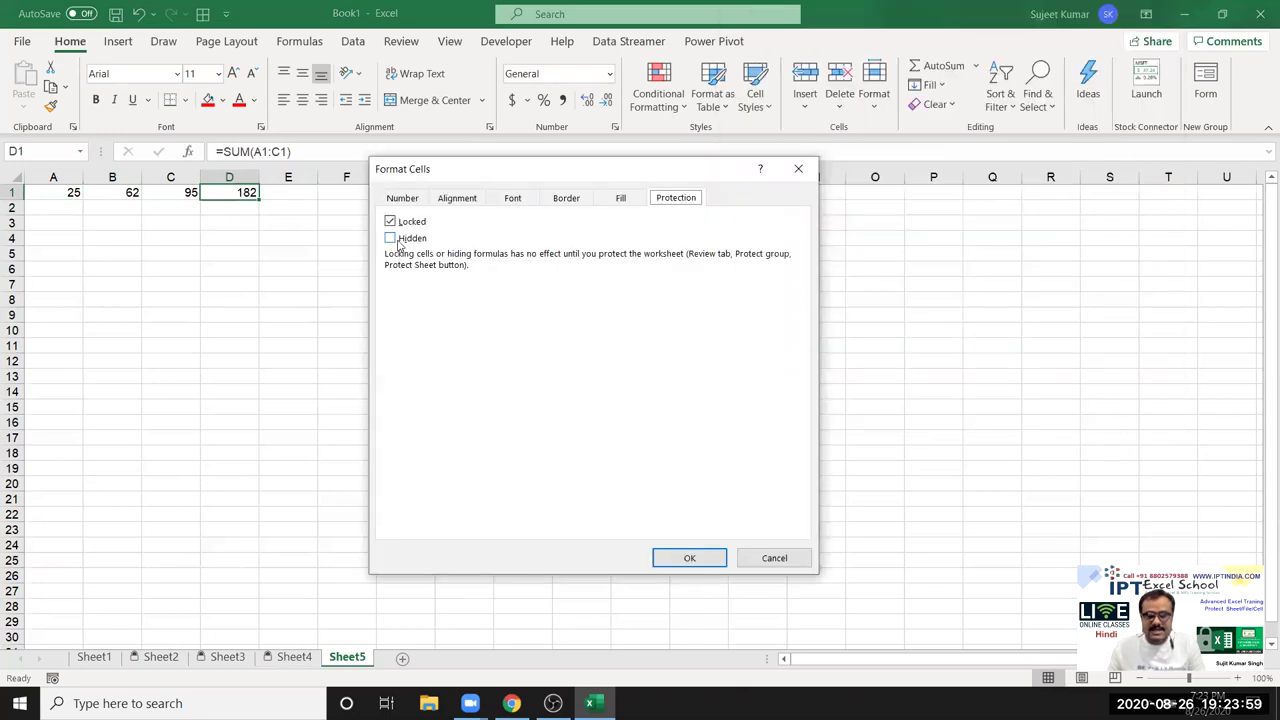
click(392, 239)
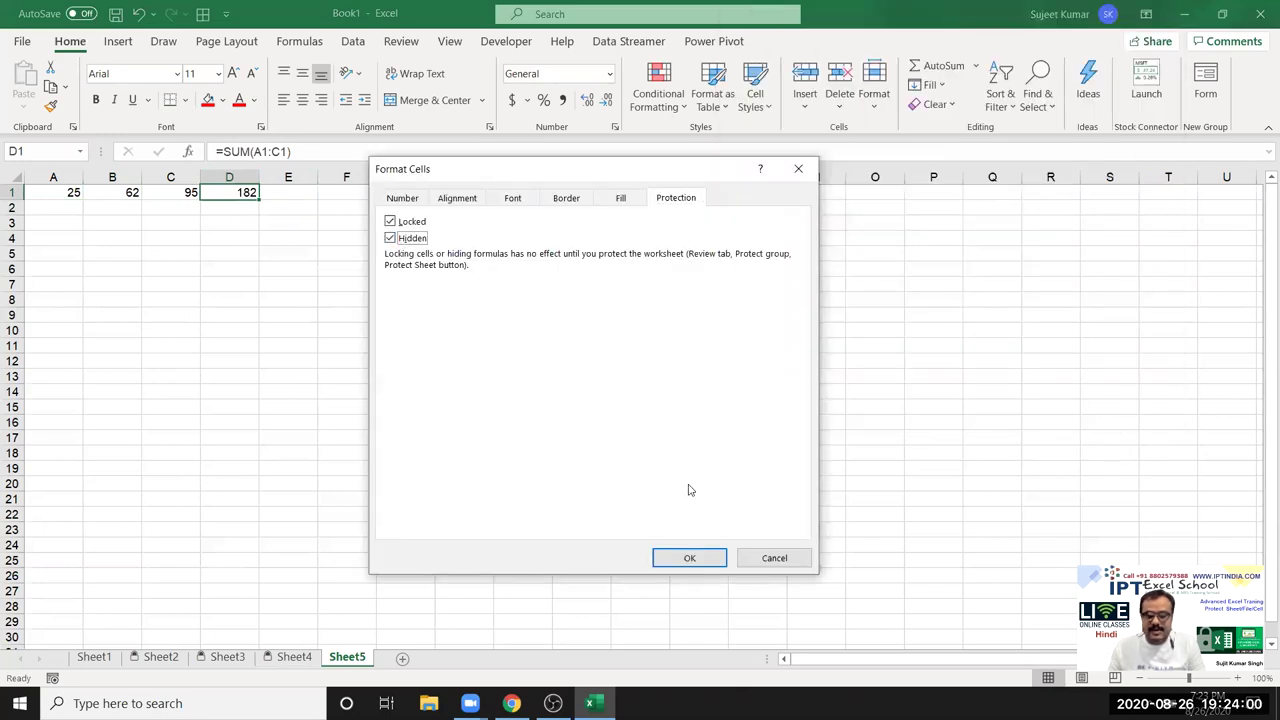
click(704, 561)
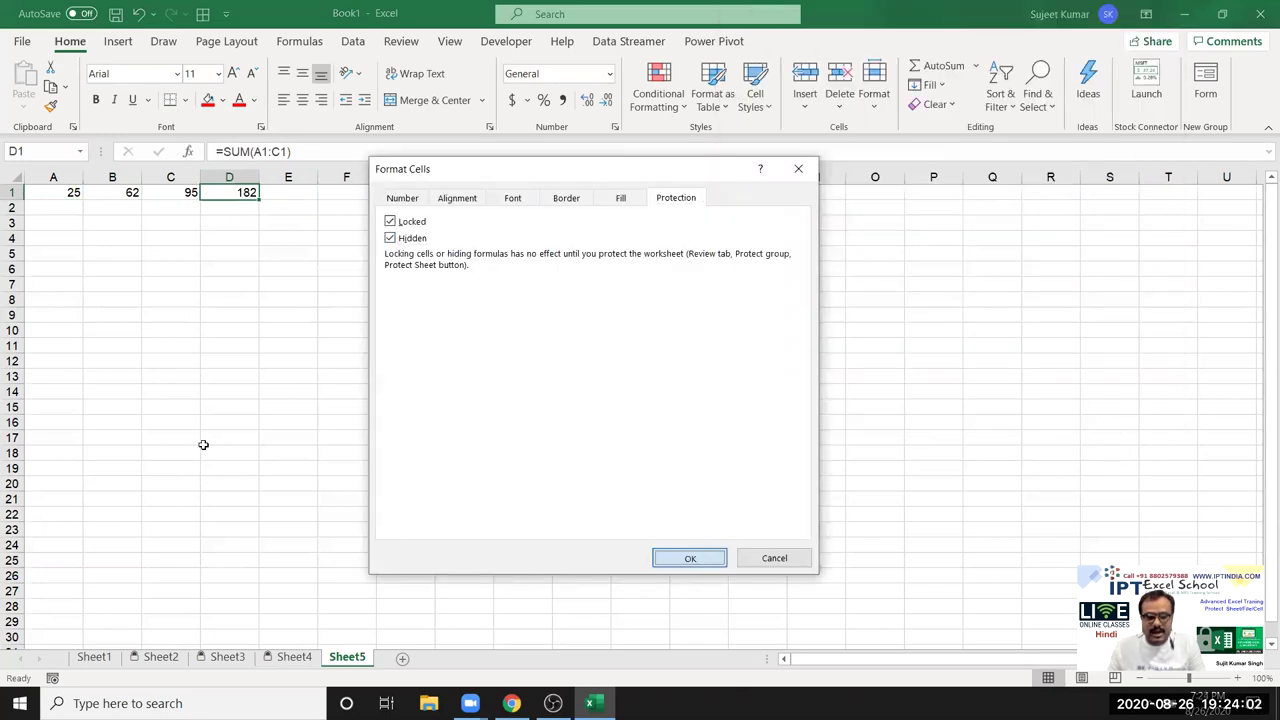
Protect Sheet5 with the default settings.
right_click(340, 658)
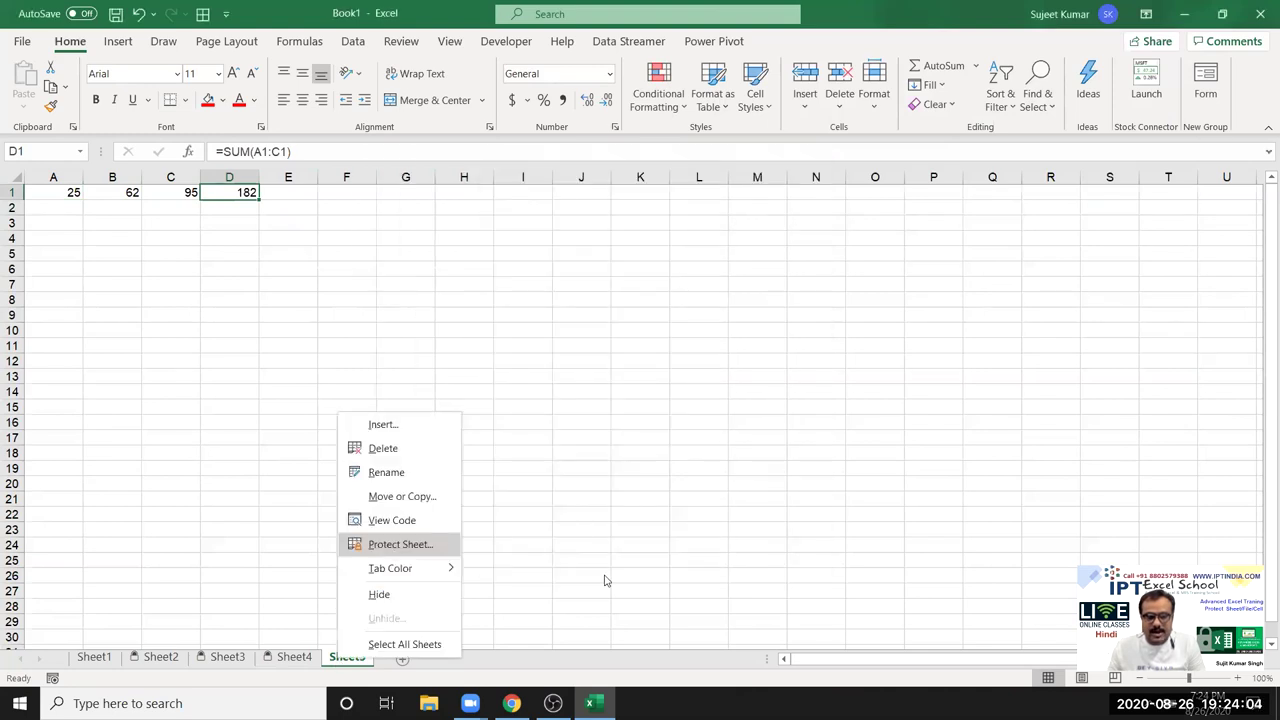
click(400, 544)
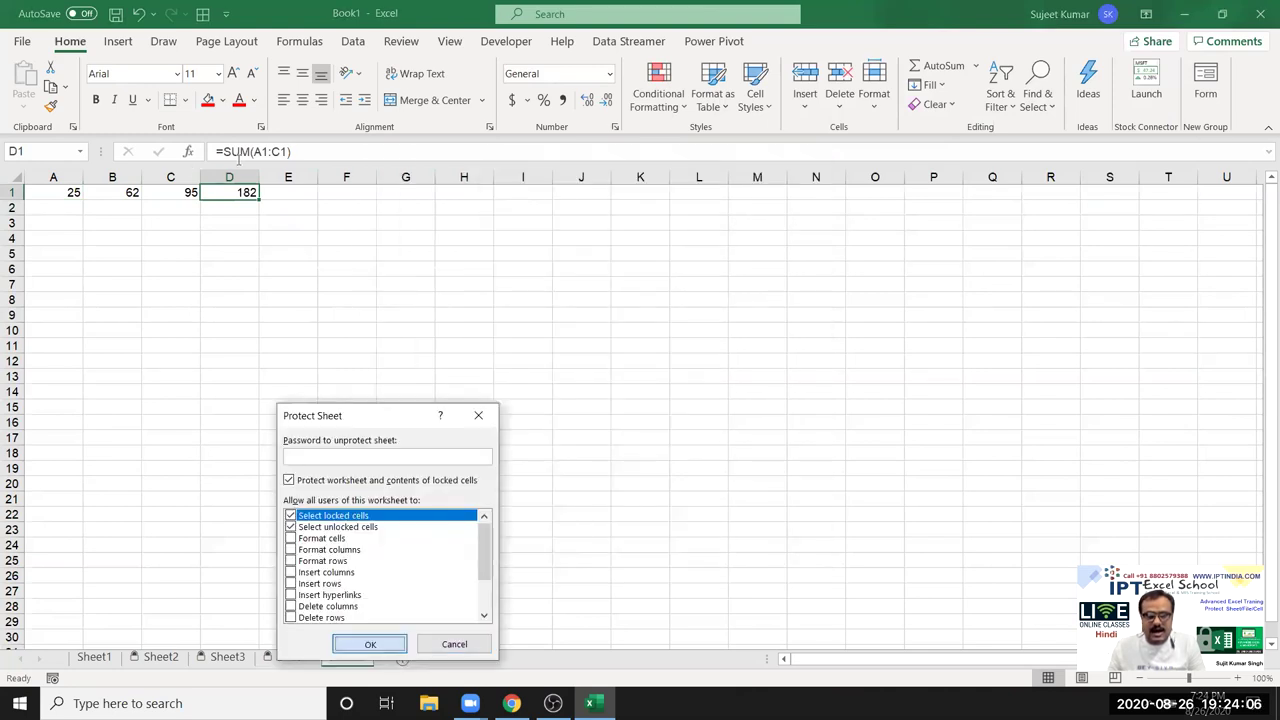
key(Return)
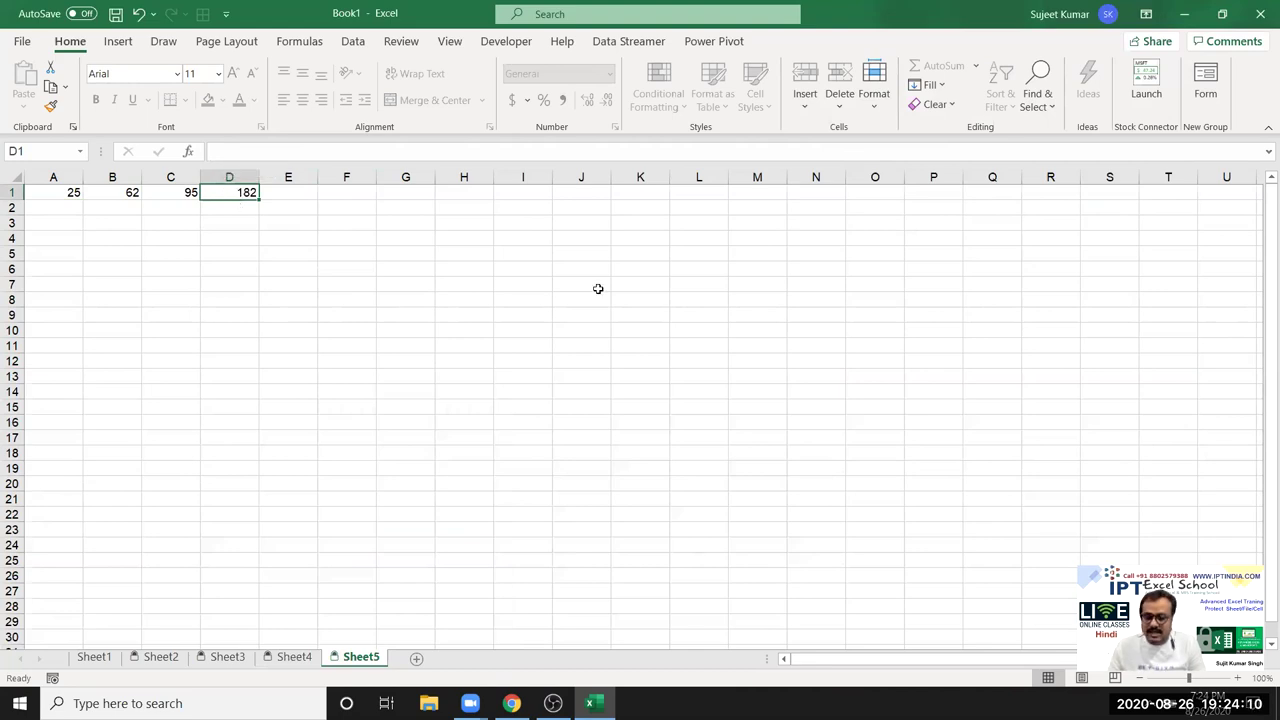
key(Left)
key(Left)
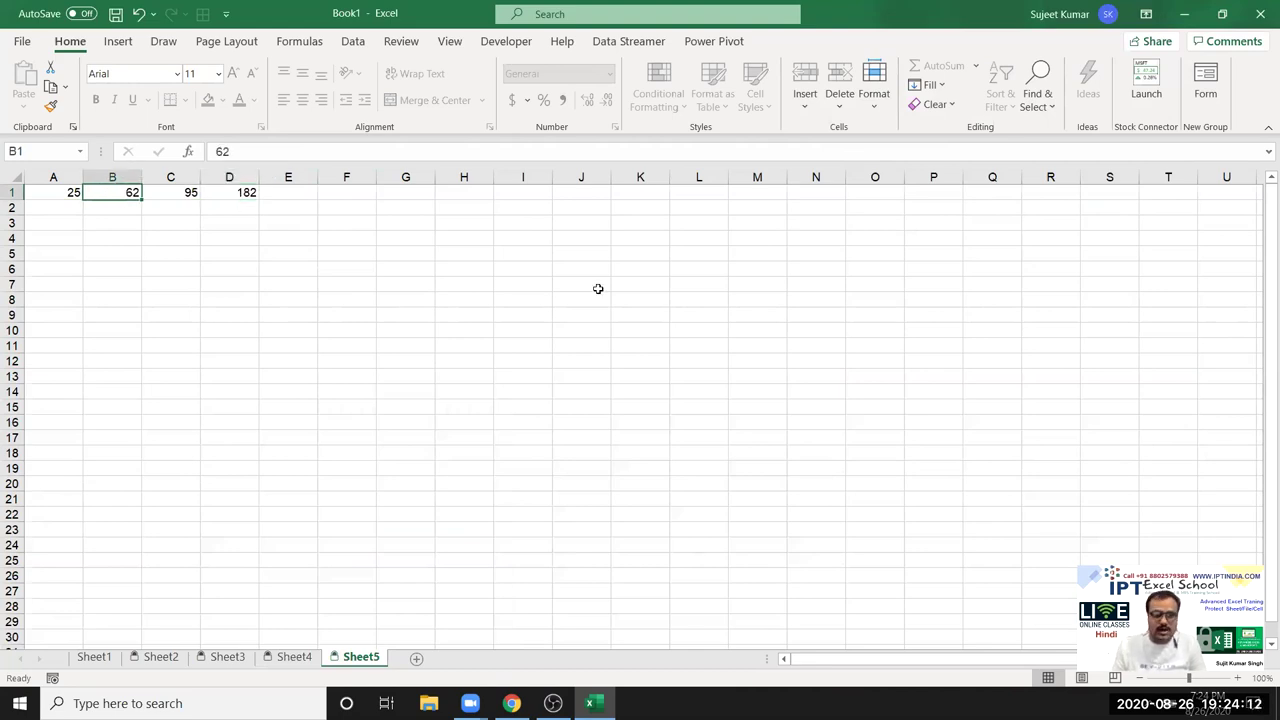
key(Left)
key(Right)
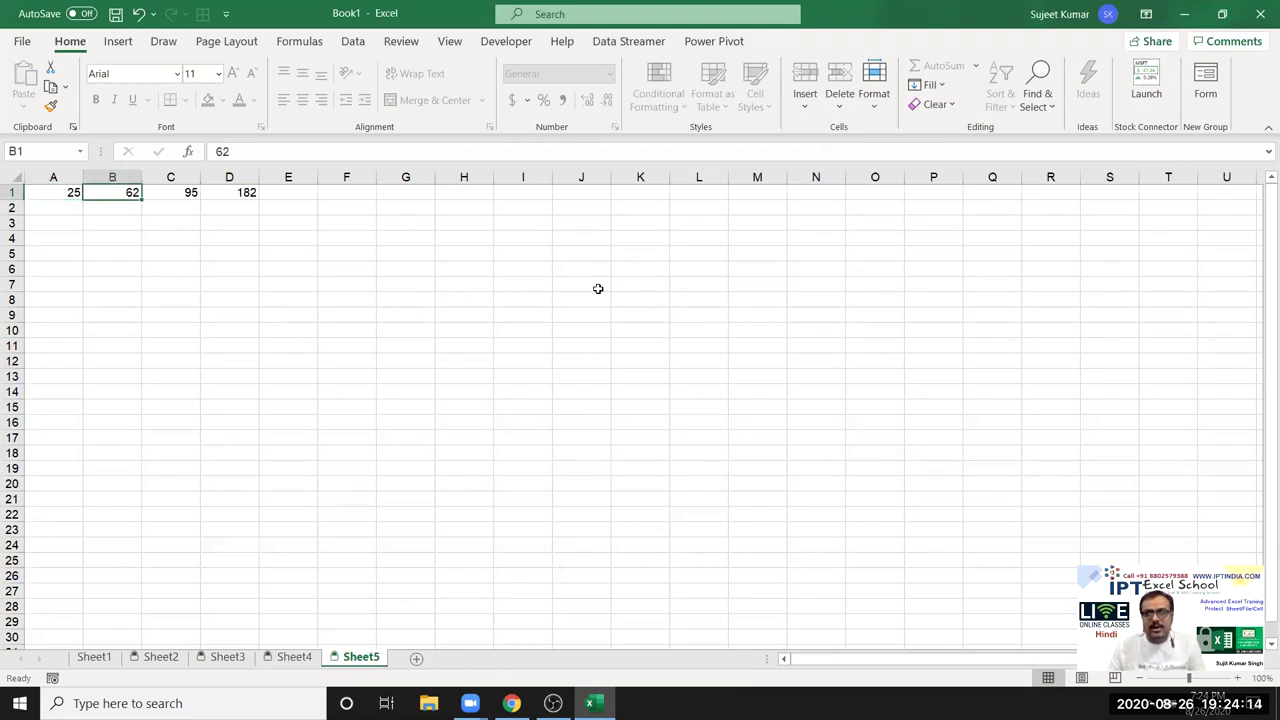
key(Right)
key(Right)
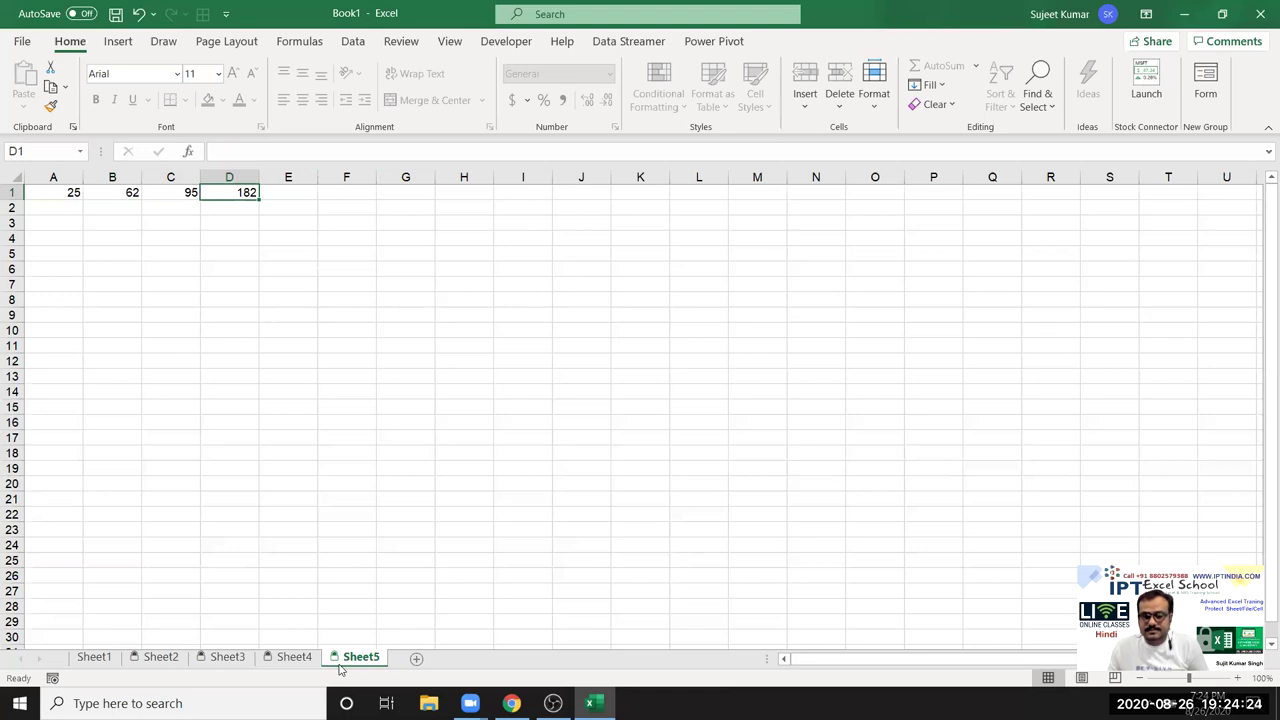
click(150, 196)
click(238, 192)
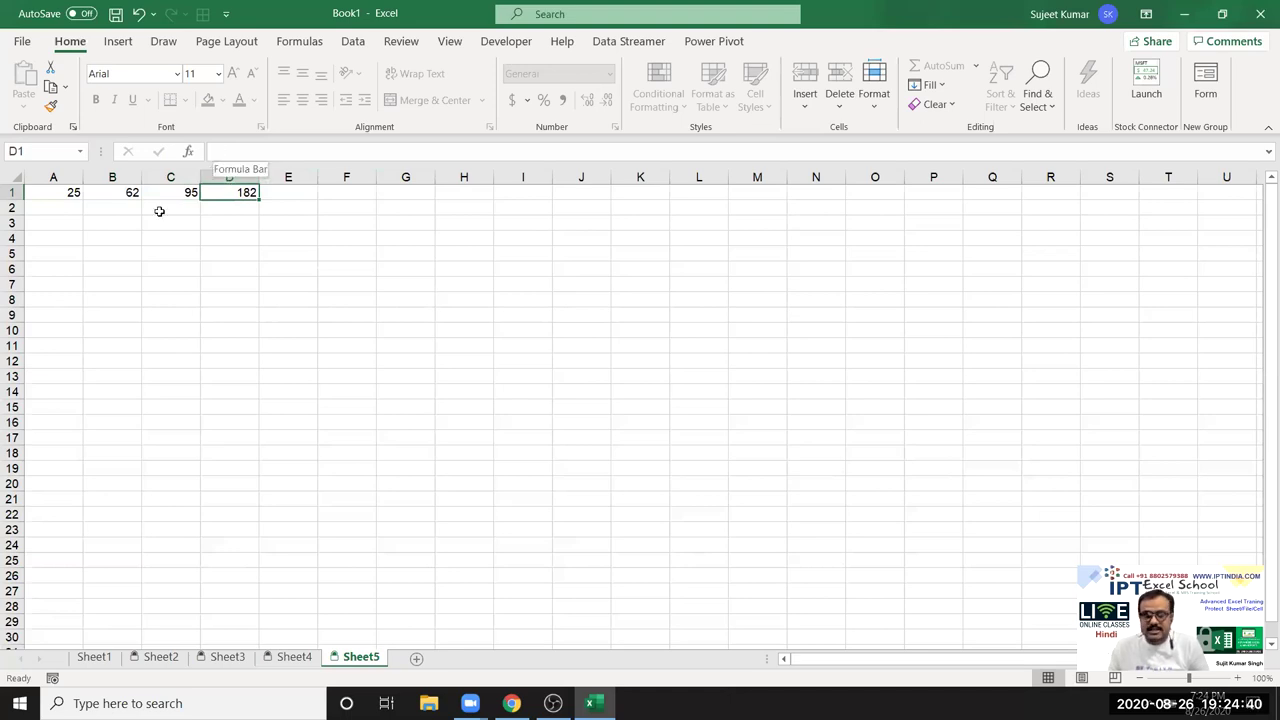
key(Left)
key(Left)
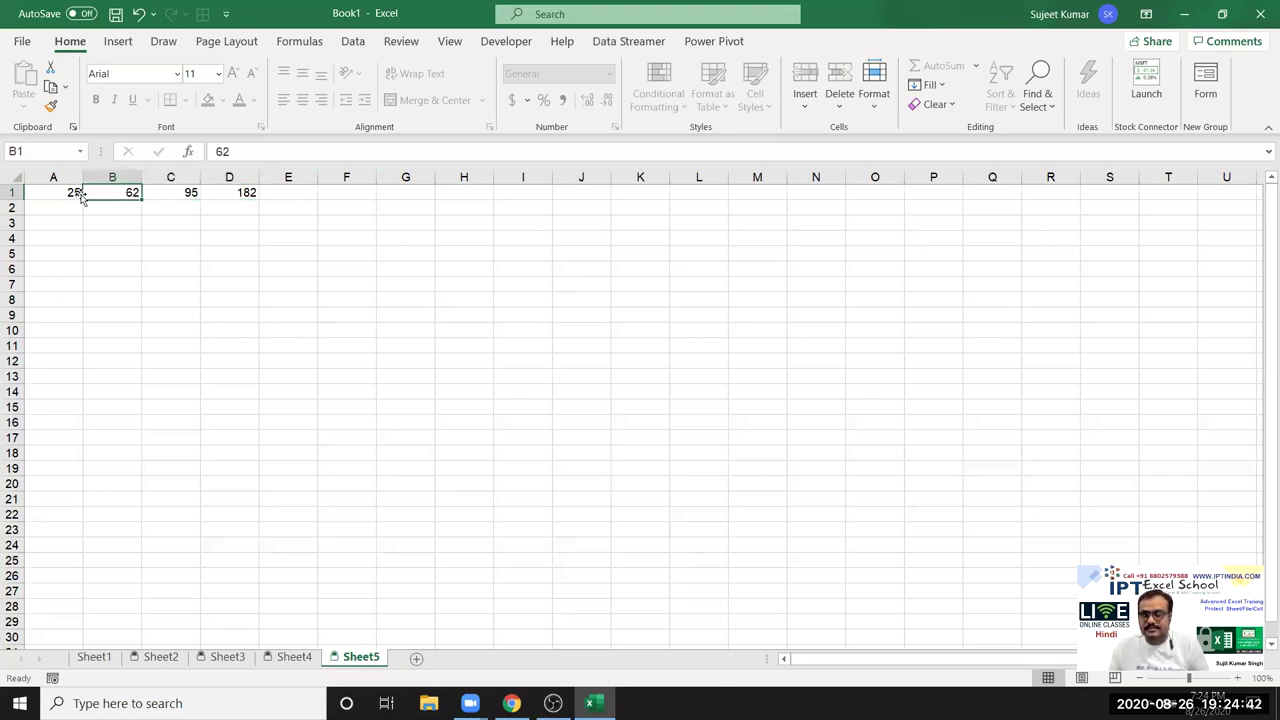
key(Left)
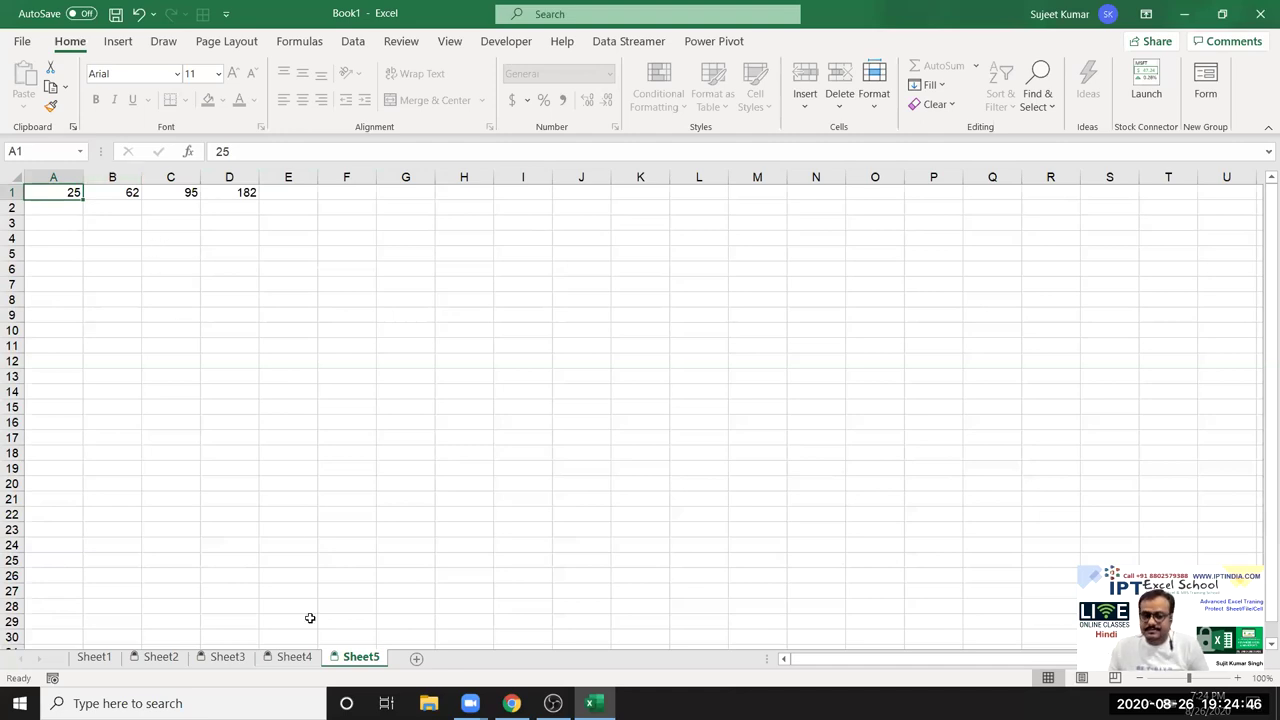
click(310, 657)
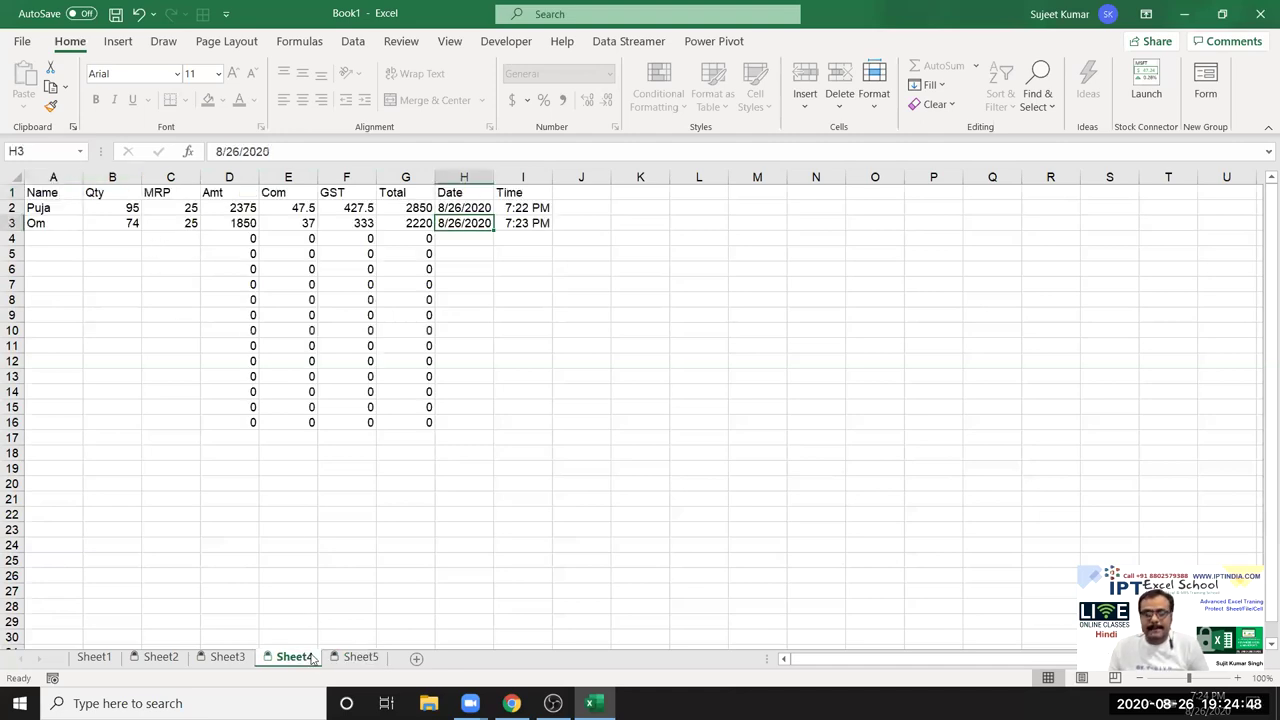
click(360, 657)
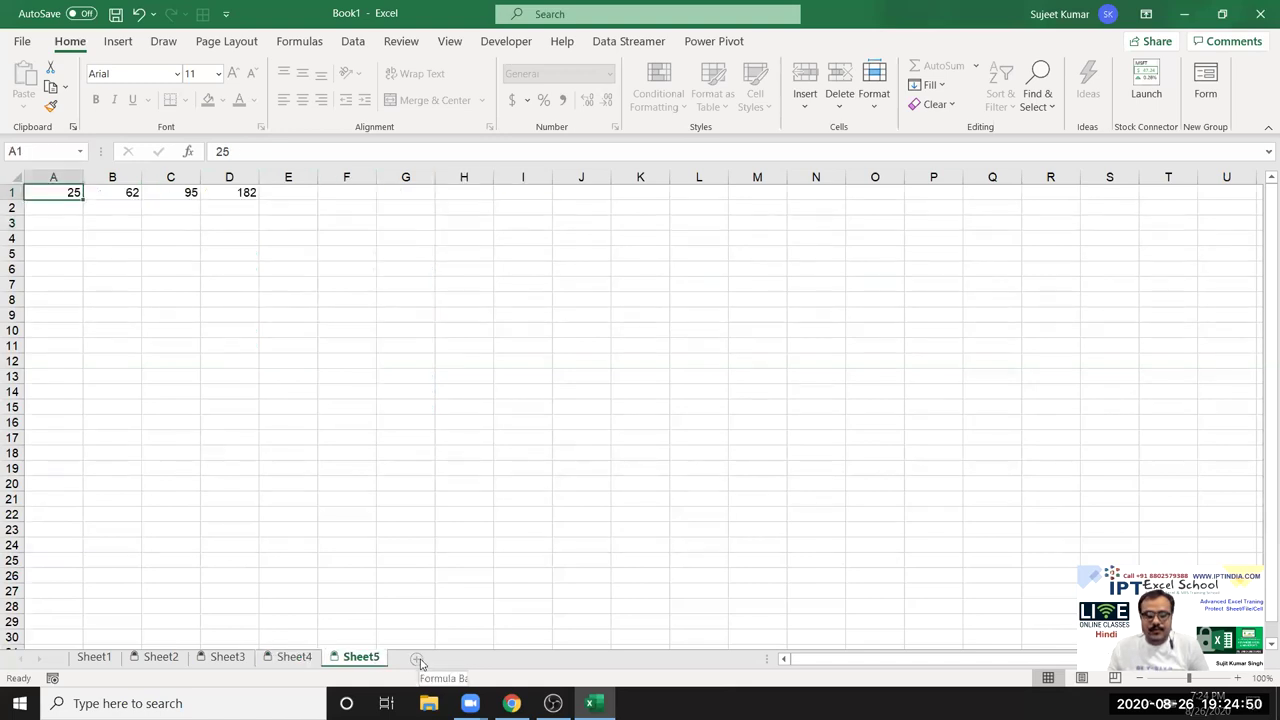
Add a new sheet and fill B3:E18 light green.
click(419, 661)
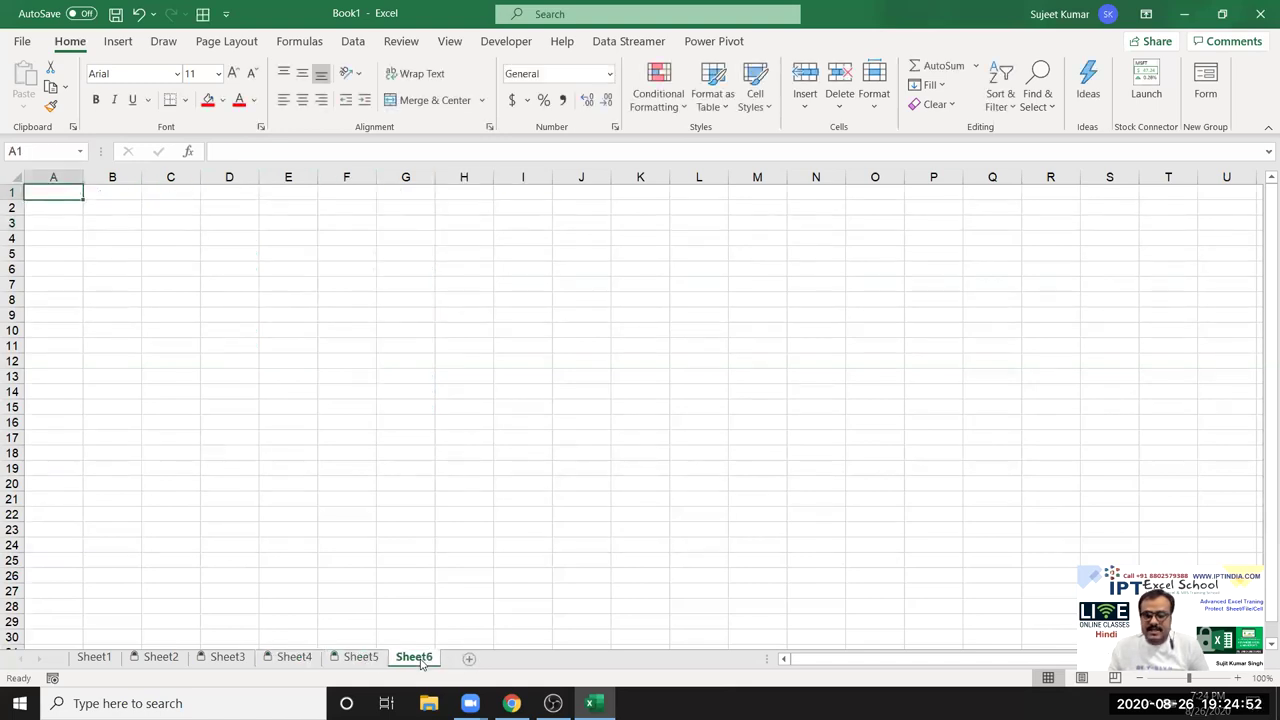
mouse_move(112, 222)
mouse_down()
mouse_move(239, 404)
mouse_move(290, 453)
mouse_up()
click(226, 103)
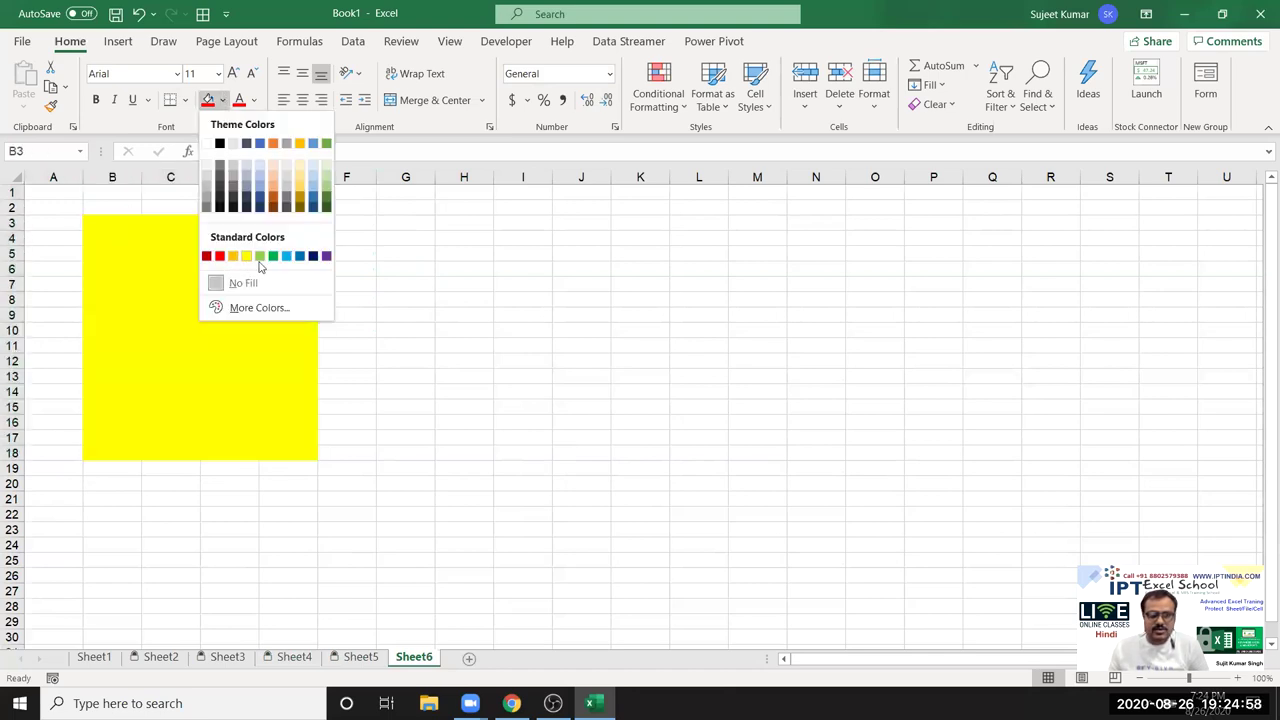
click(272, 255)
Fill the I3:L18 block blue.
click(500, 255)
mouse_move(522, 222)
mouse_down()
mouse_move(654, 457)
mouse_move(672, 452)
mouse_up()
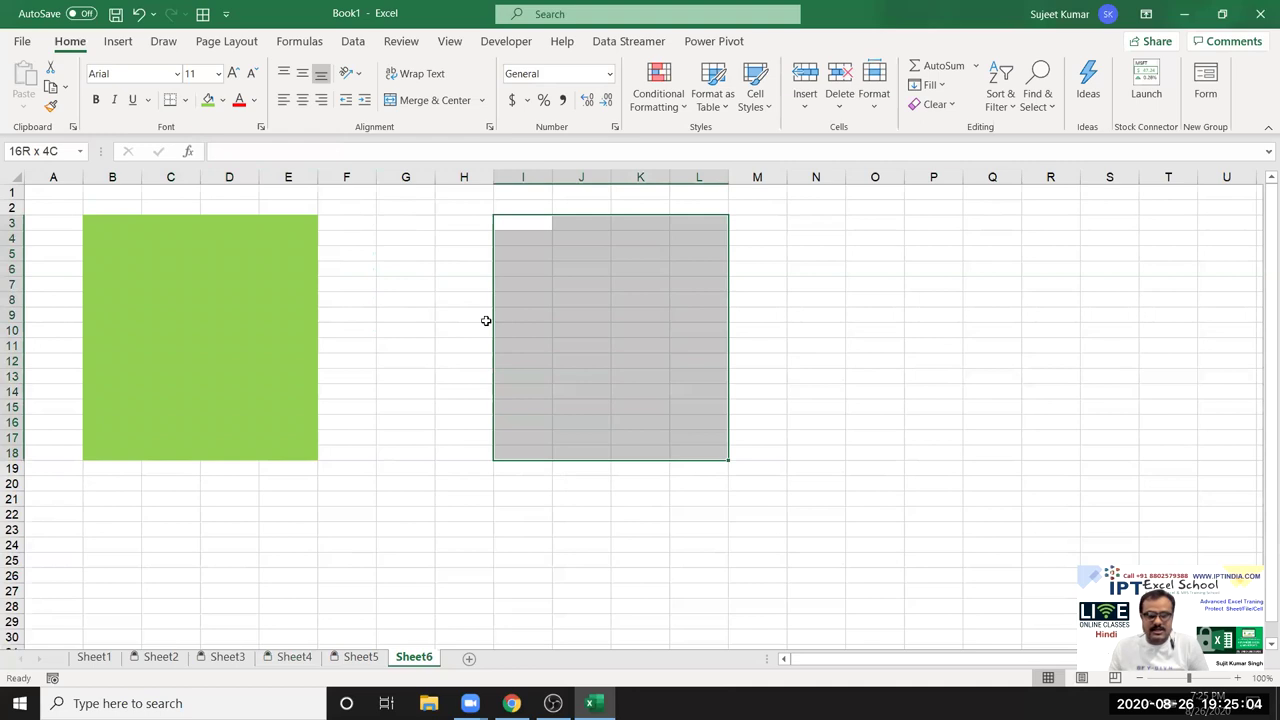
click(222, 100)
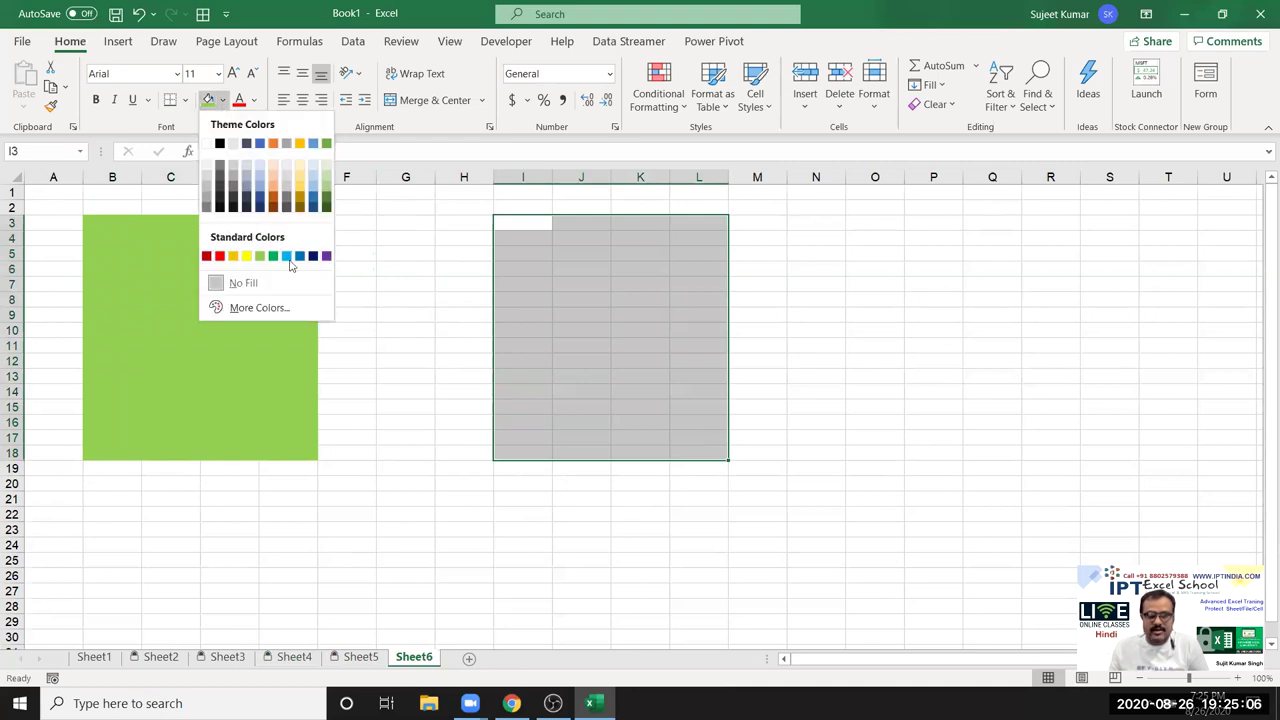
click(299, 255)
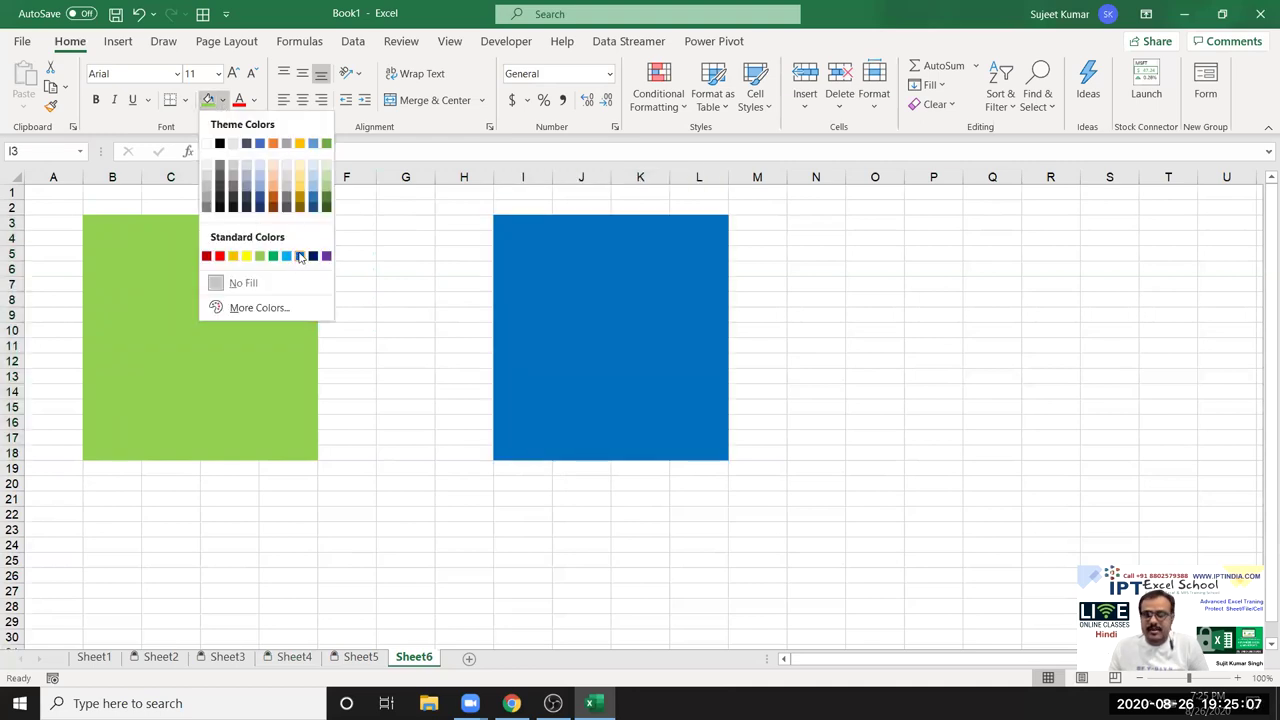
click(418, 295)
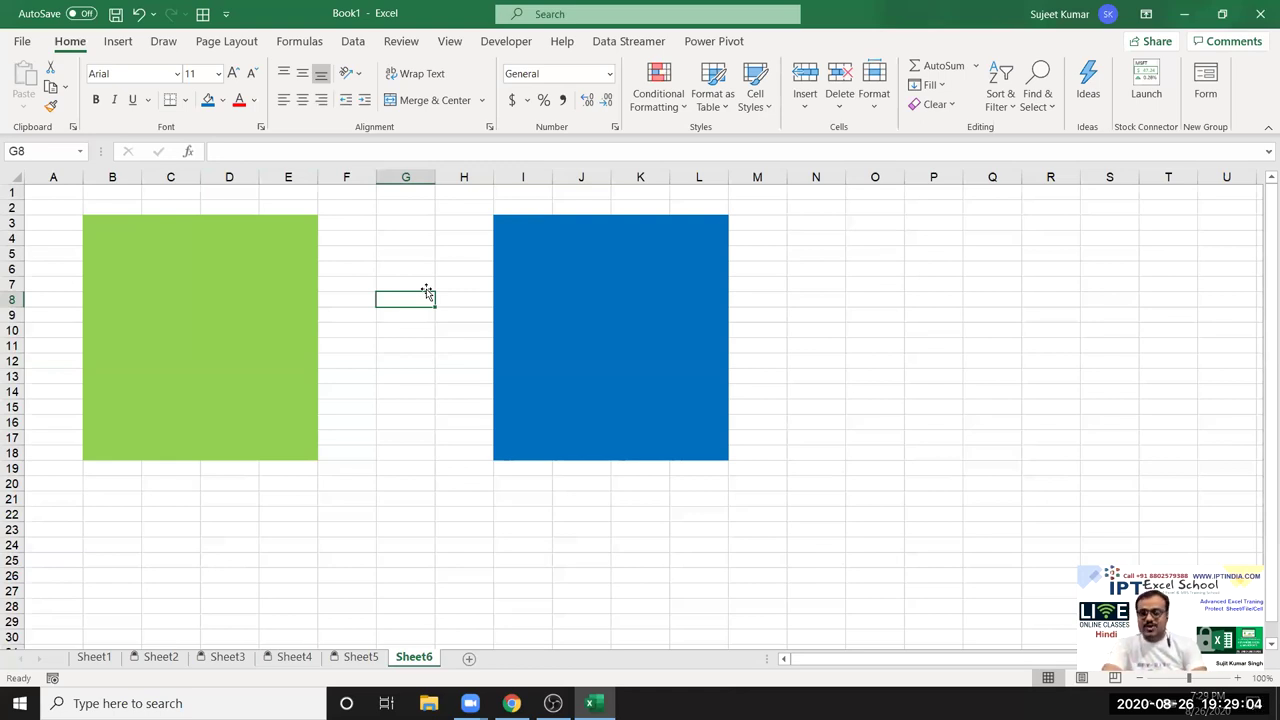
drag(336, 178, 442, 193)
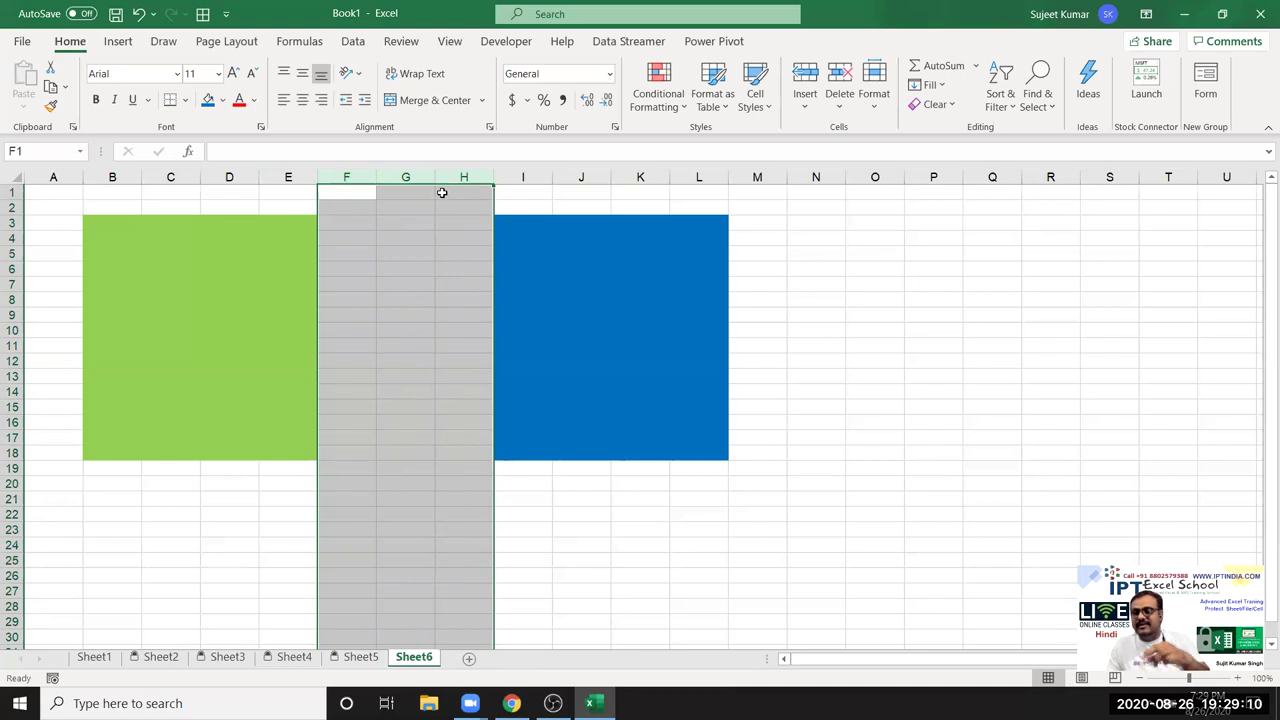
drag(516, 180, 652, 191)
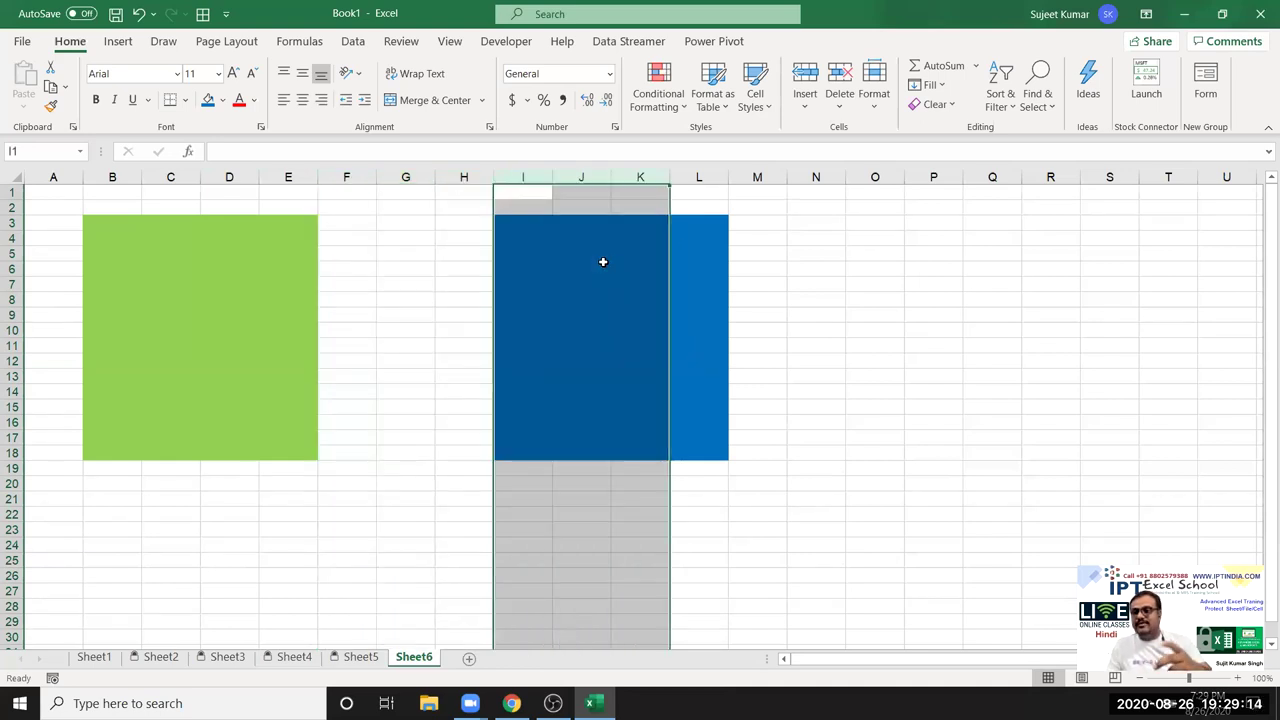
drag(698, 170, 815, 177)
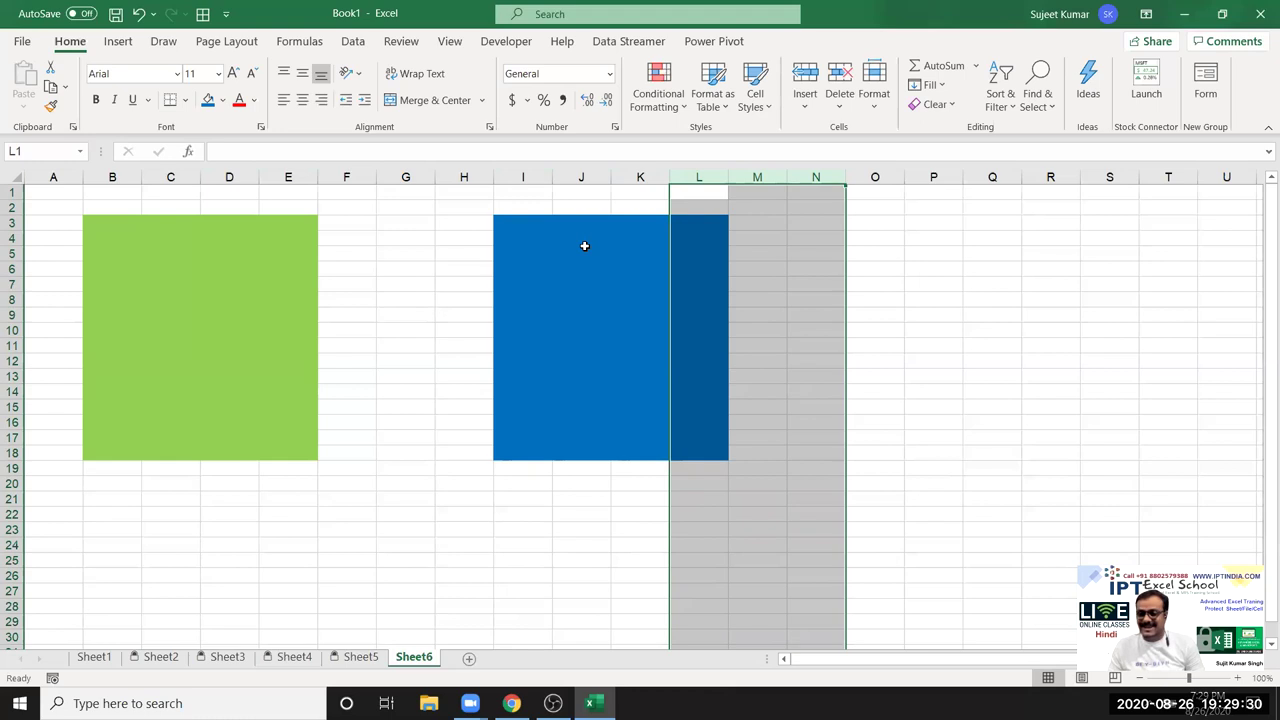
click(107, 234)
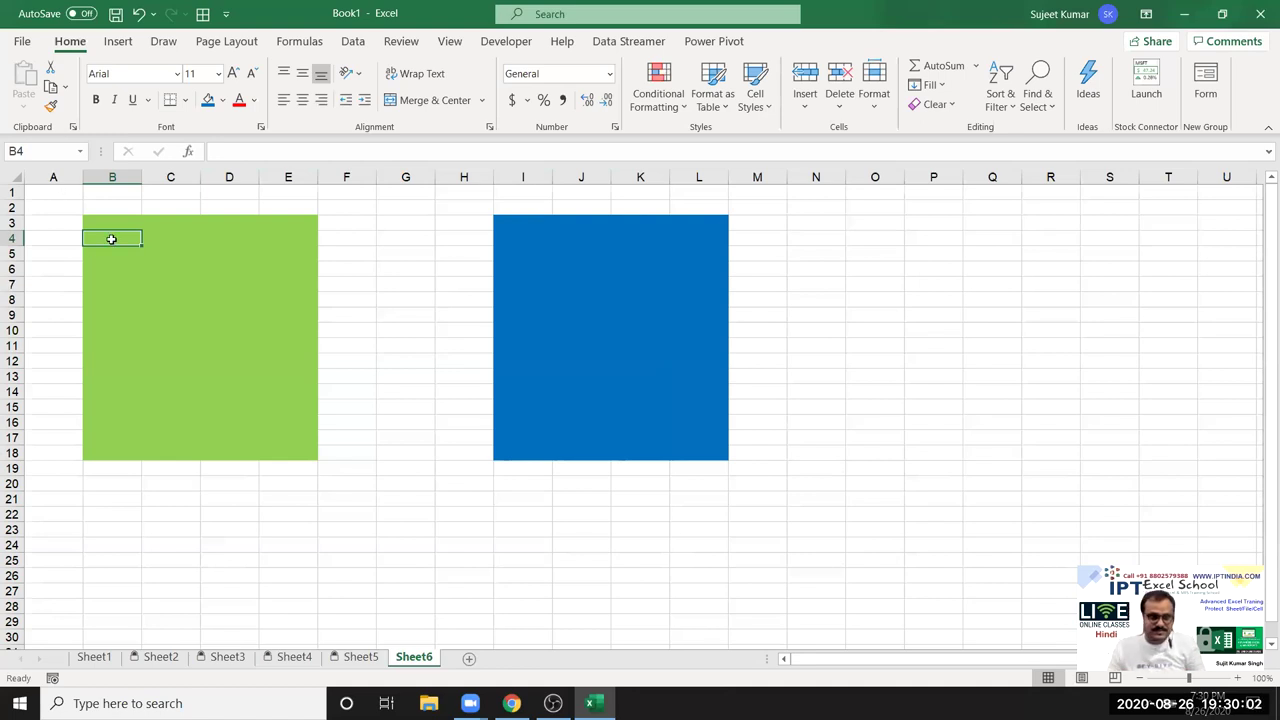
Create Range1 for B3:E18 in Allow Edit Ranges with a confirmed range password.
drag(106, 222, 300, 455)
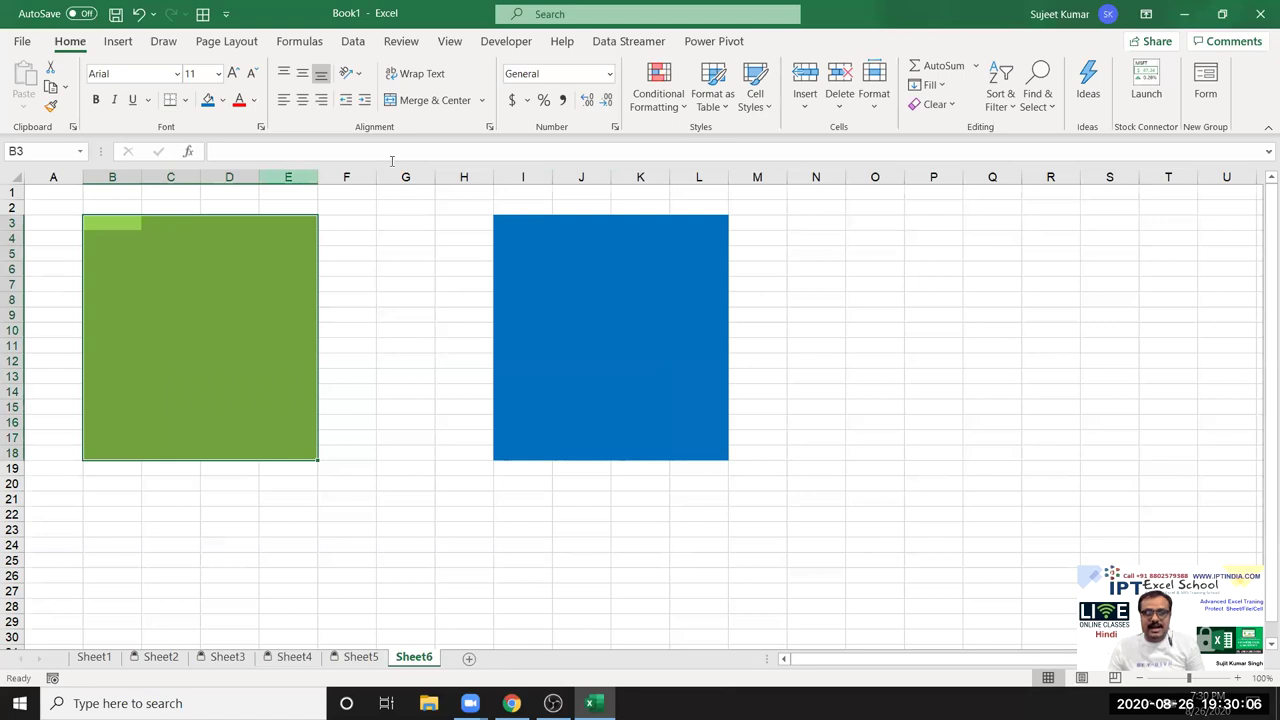
click(415, 73)
click(405, 42)
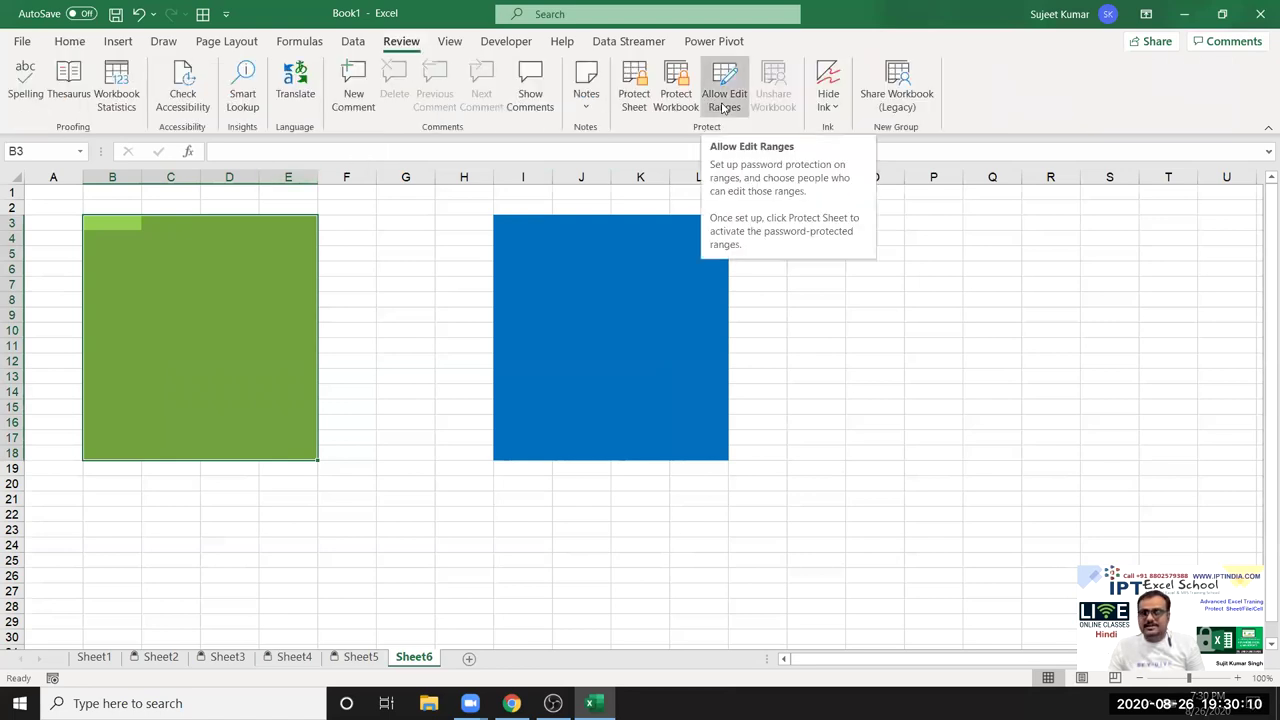
click(723, 104)
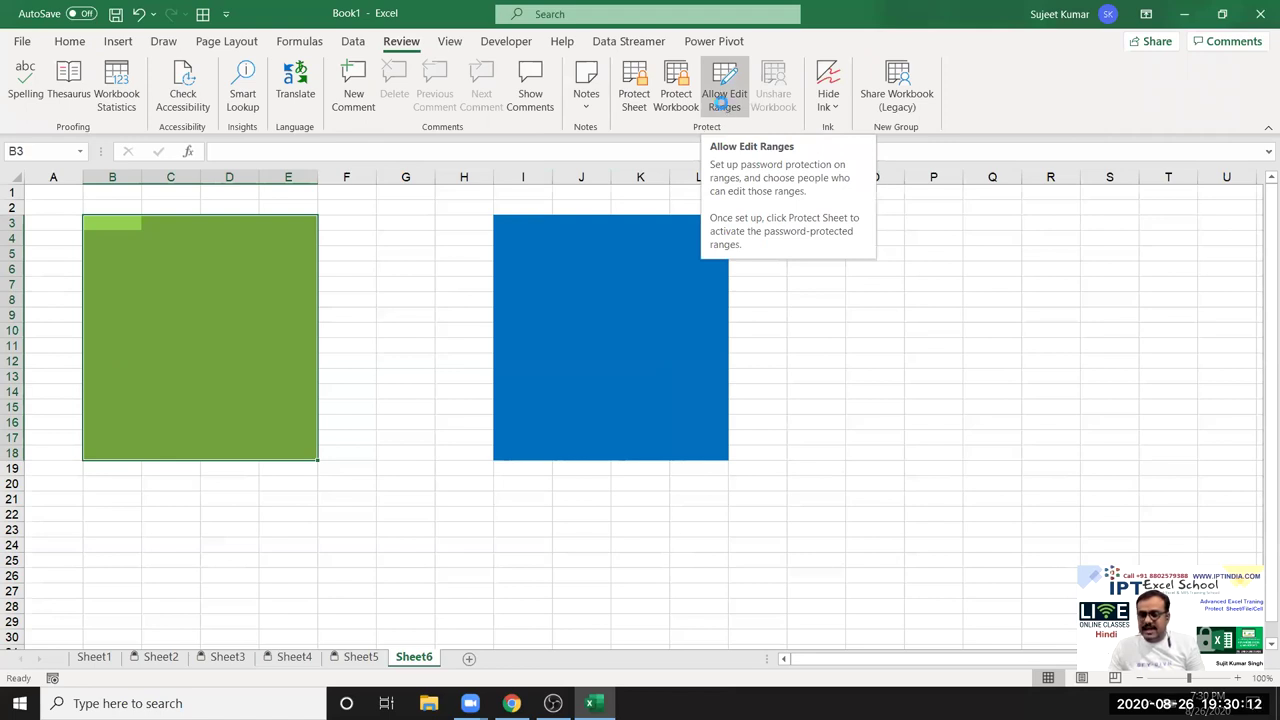
click(726, 309)
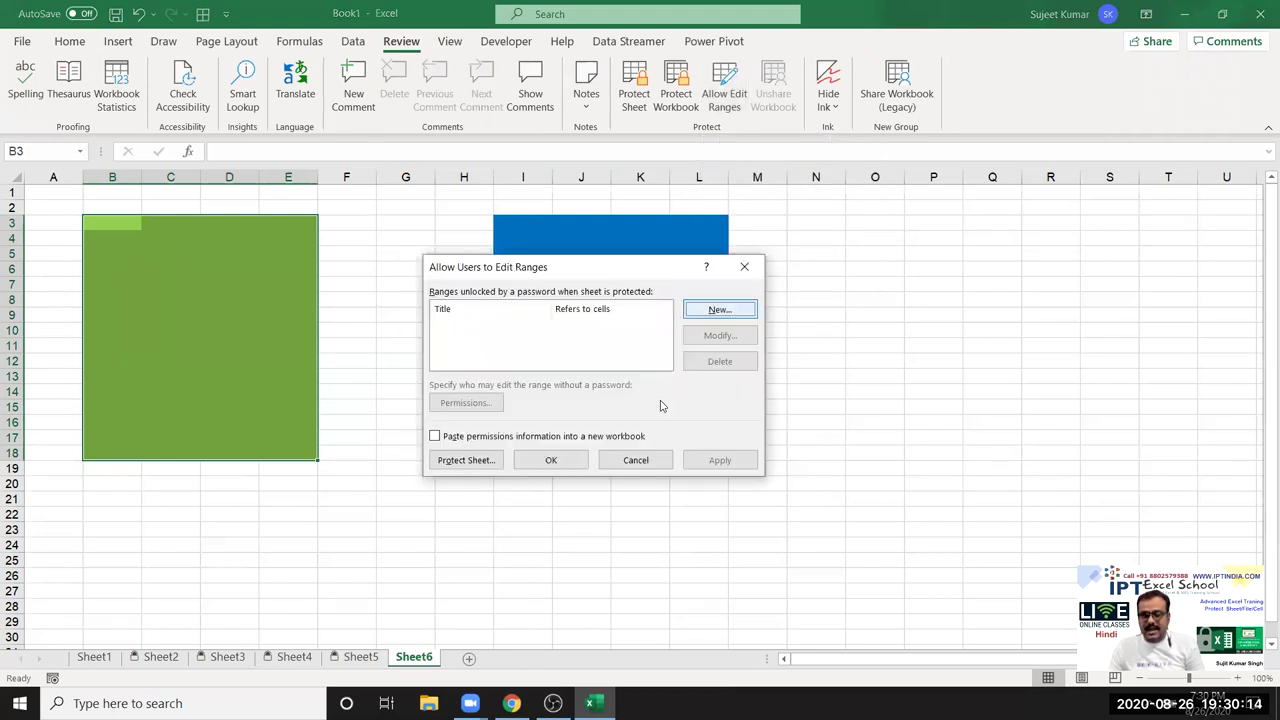
click(535, 404)
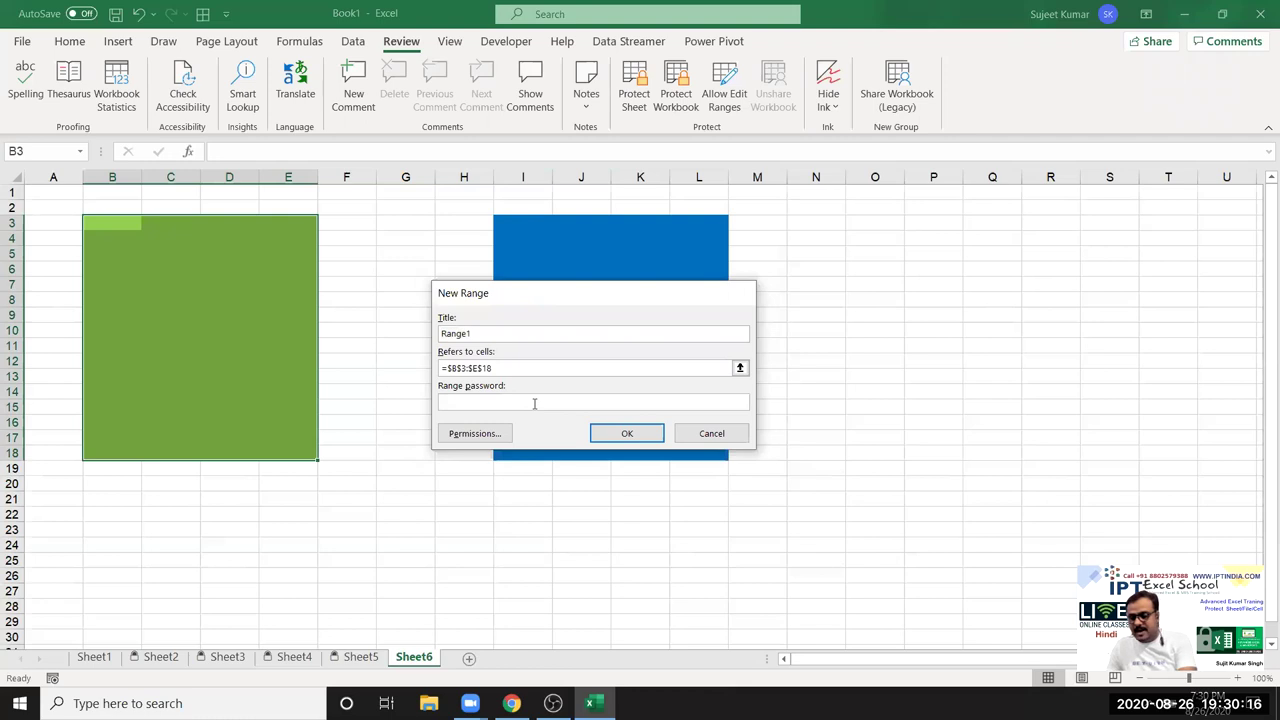
click(630, 434)
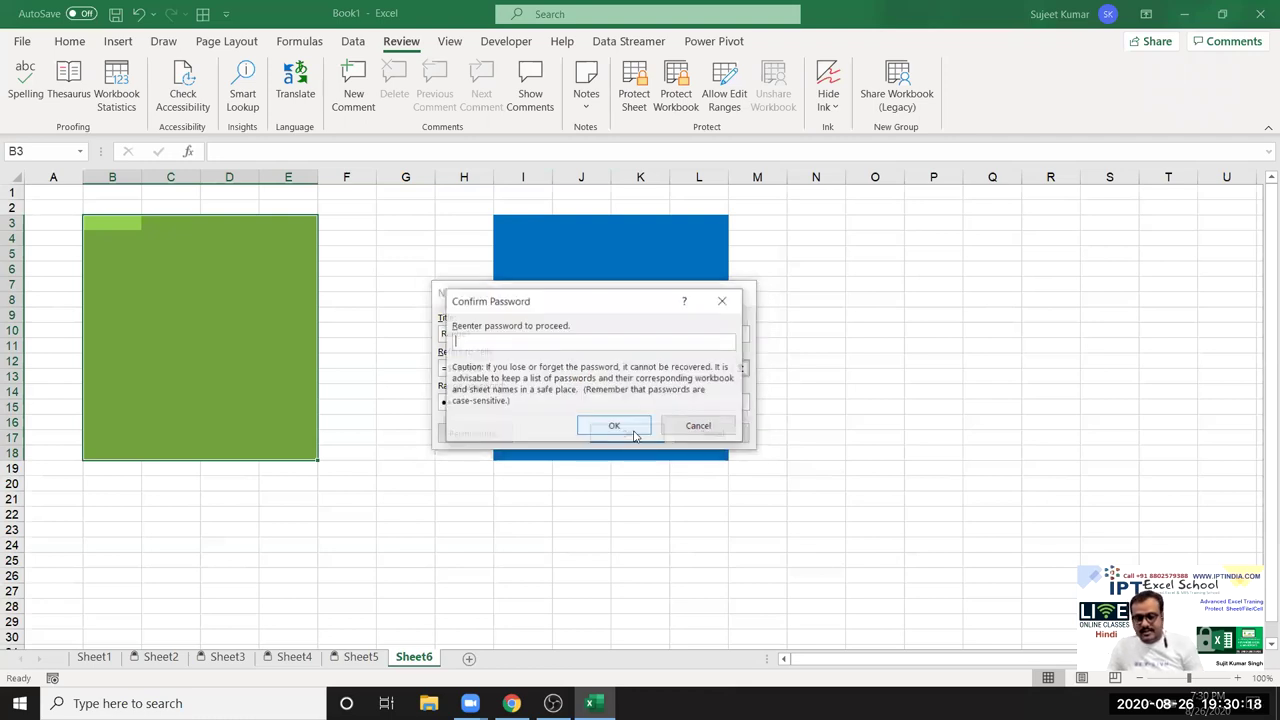
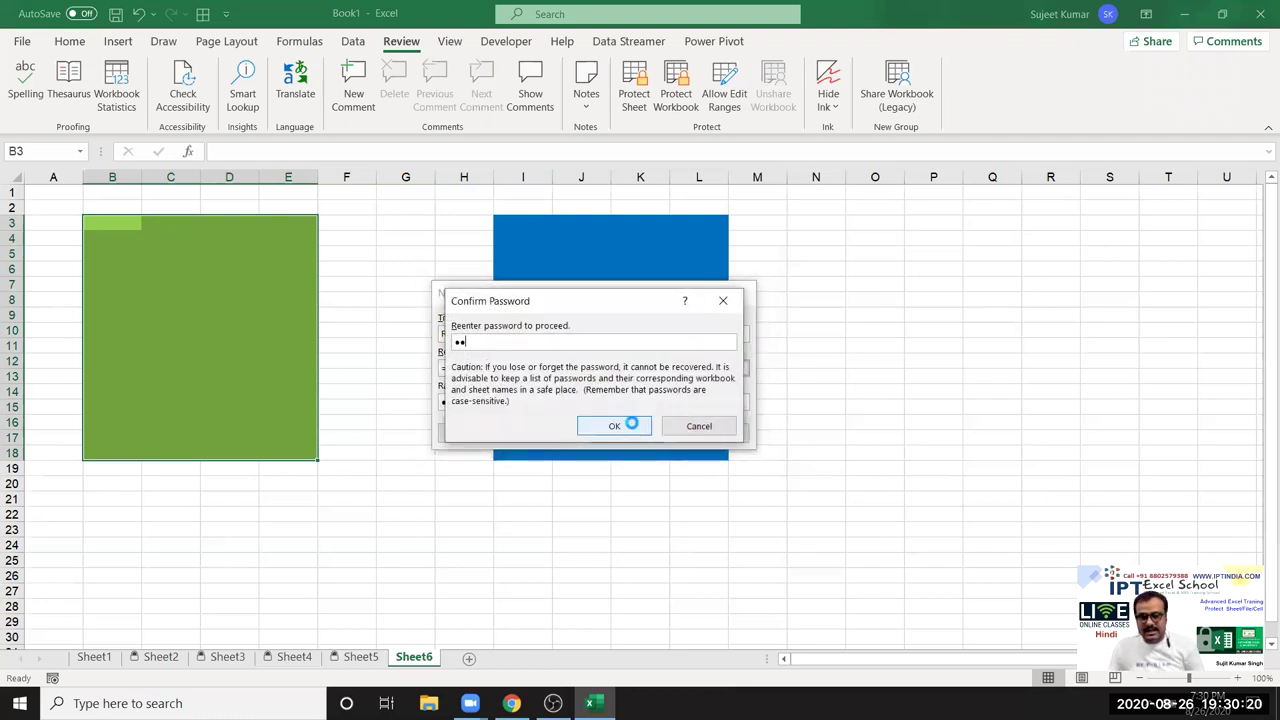
key(Return)
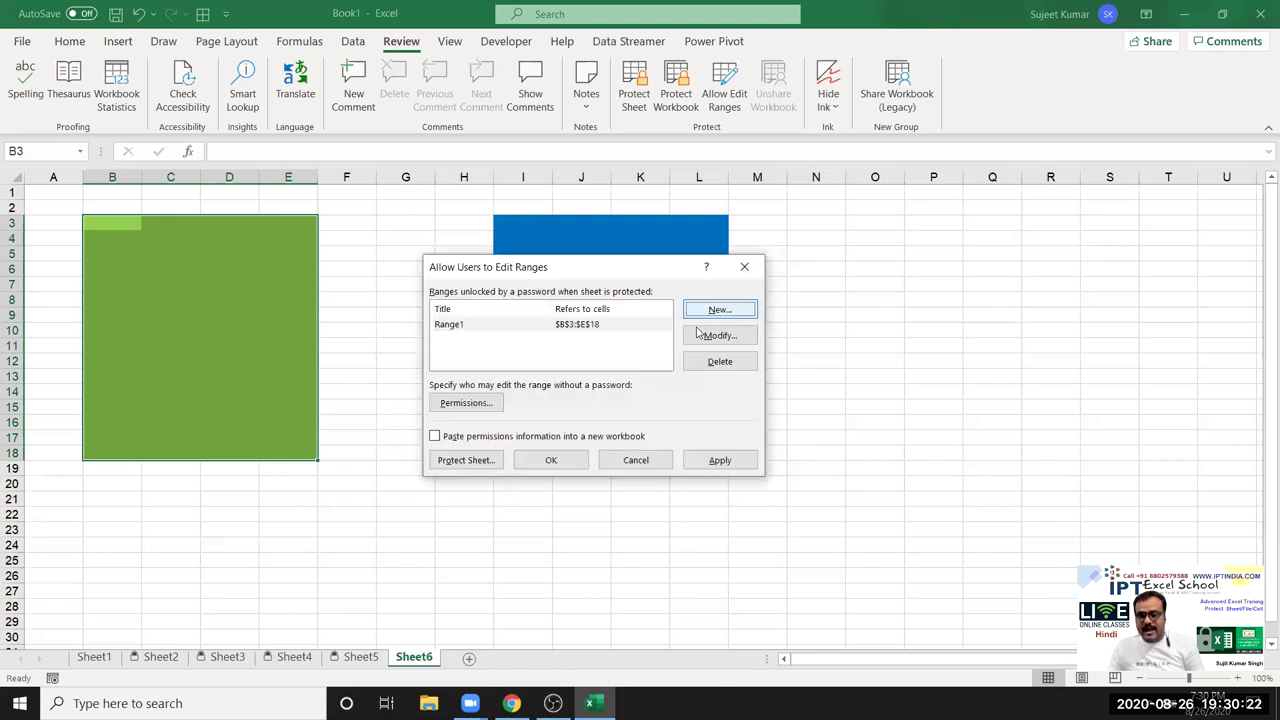
Add Range2 for I3:L18 with its own confirmed password, then apply and close the list.
key(Return)
click(741, 372)
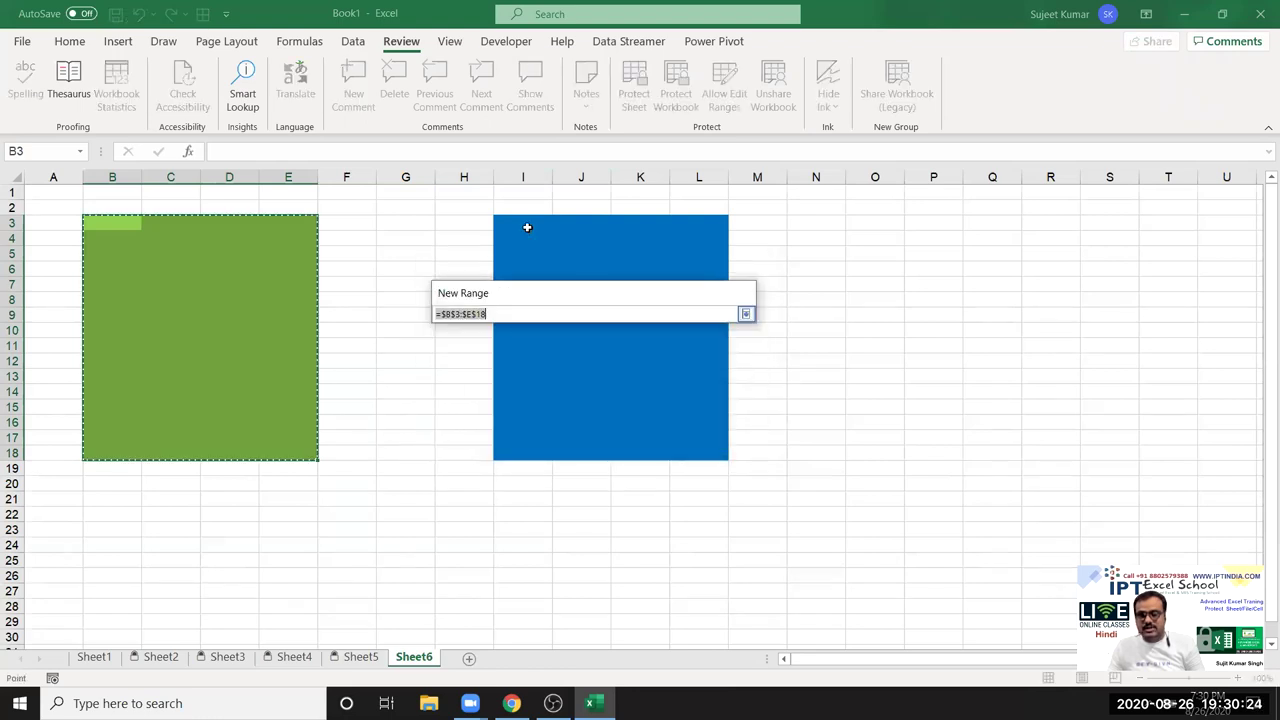
click(548, 227)
drag(687, 339, 706, 446)
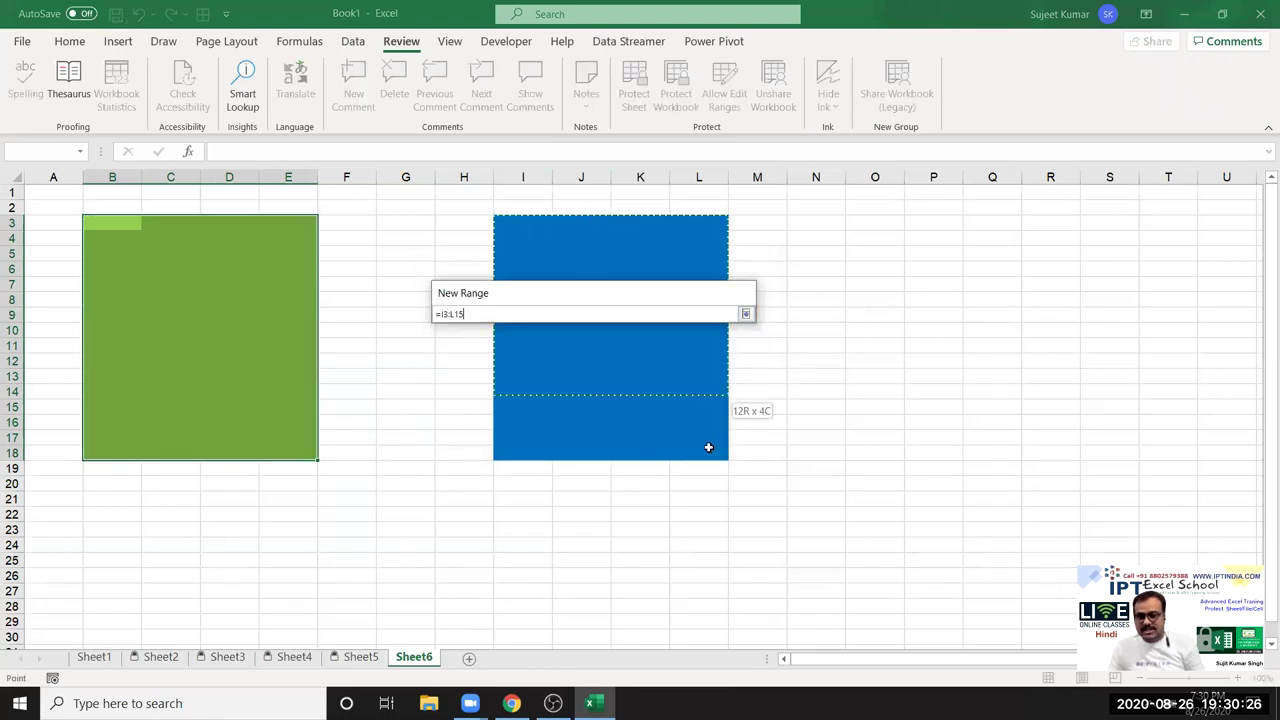
key(Return)
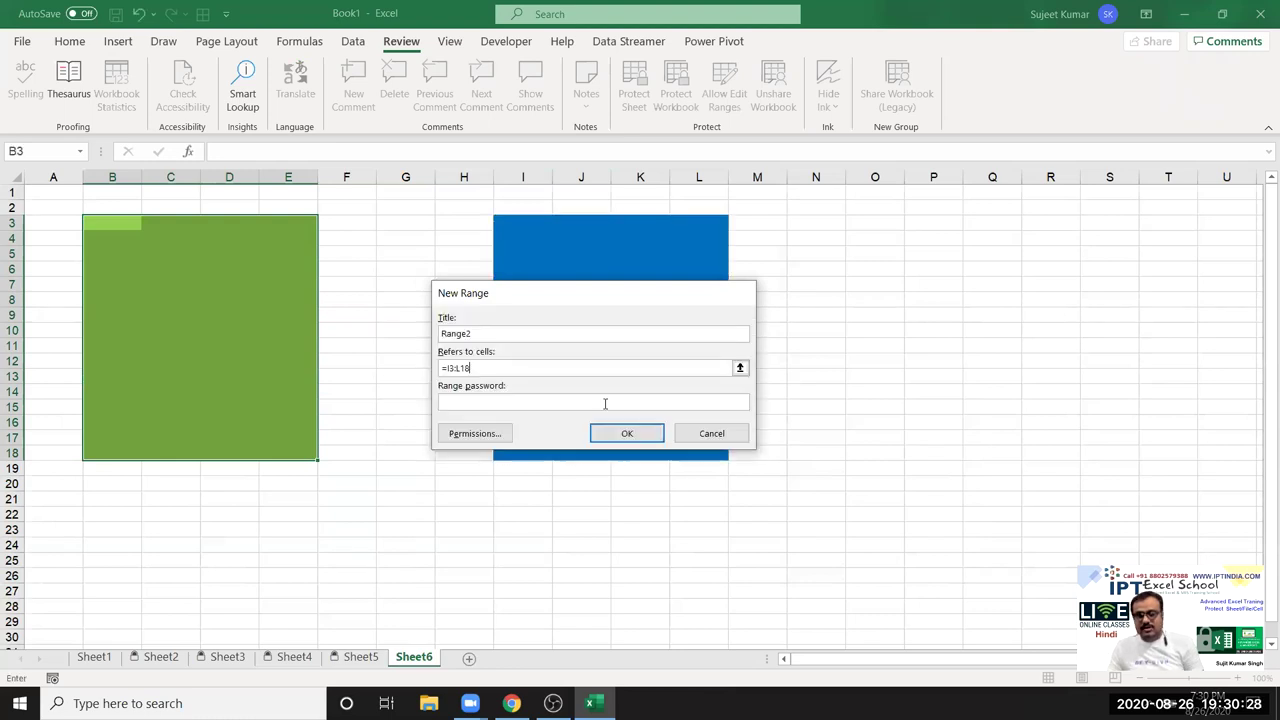
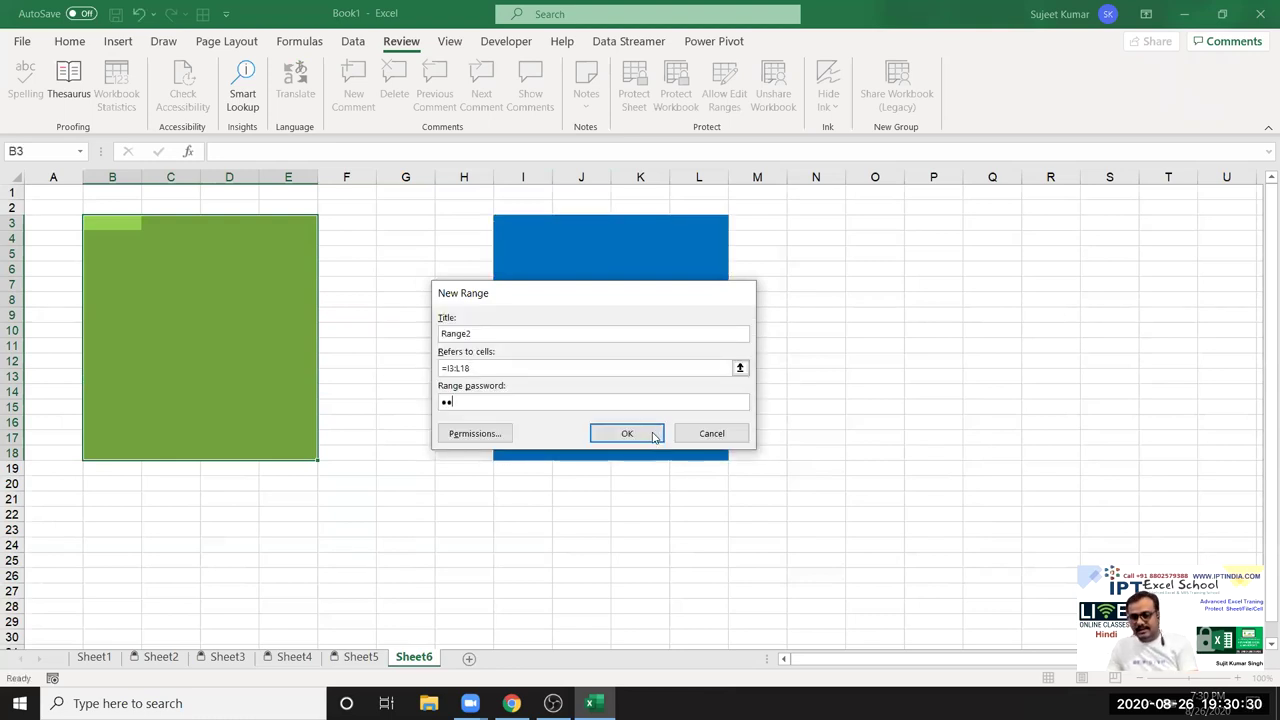
click(650, 433)
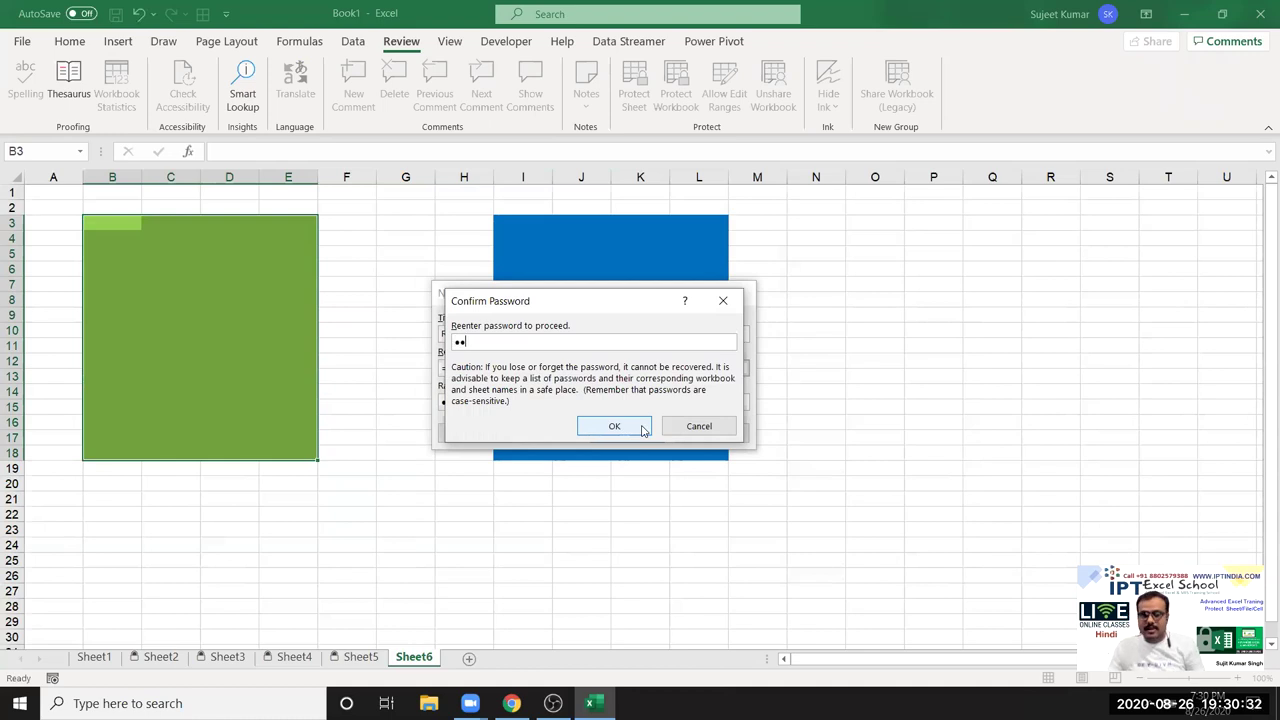
click(636, 429)
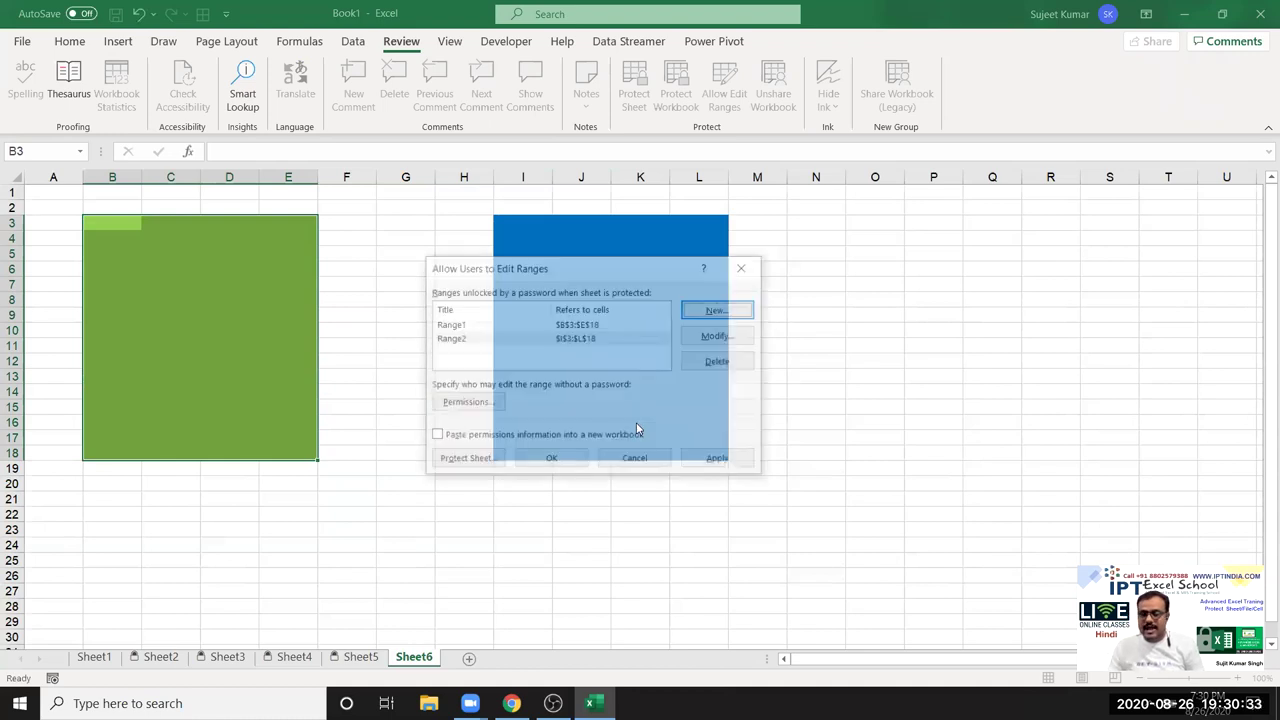
click(712, 462)
click(560, 461)
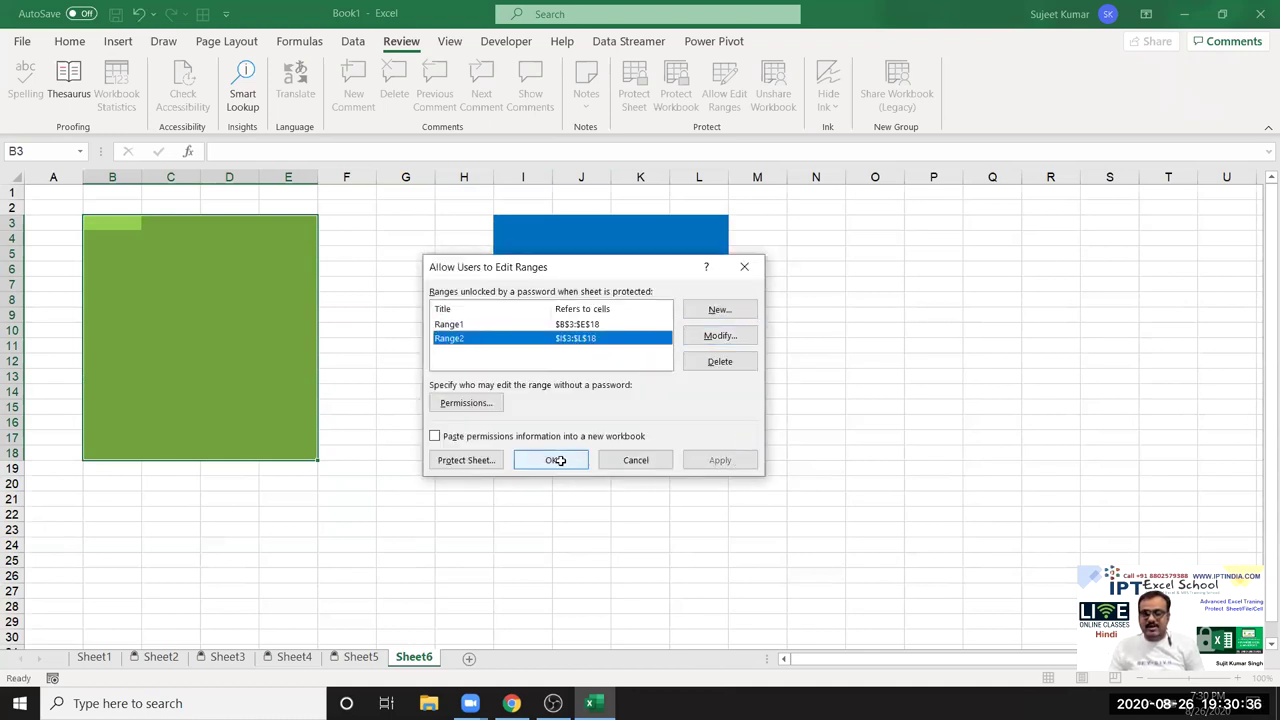
click(395, 437)
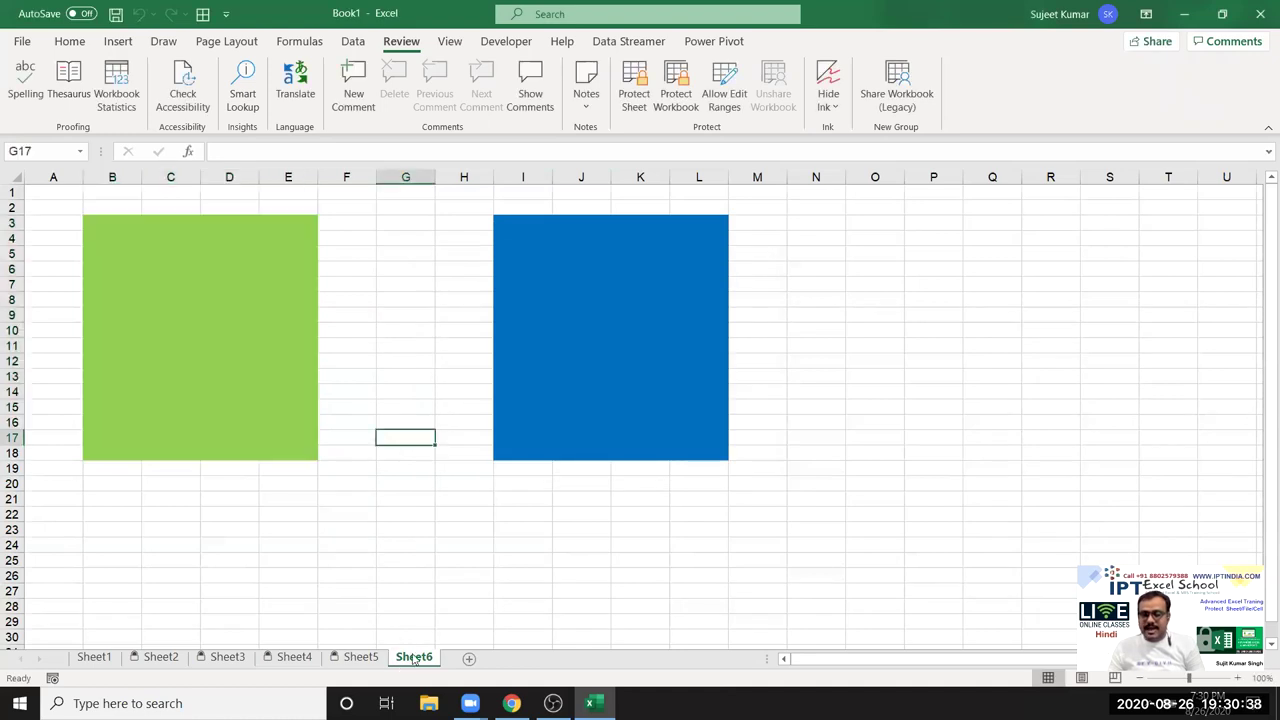
Protect Sheet6 from its tab menu, accepting the default protection options.
right_click(414, 660)
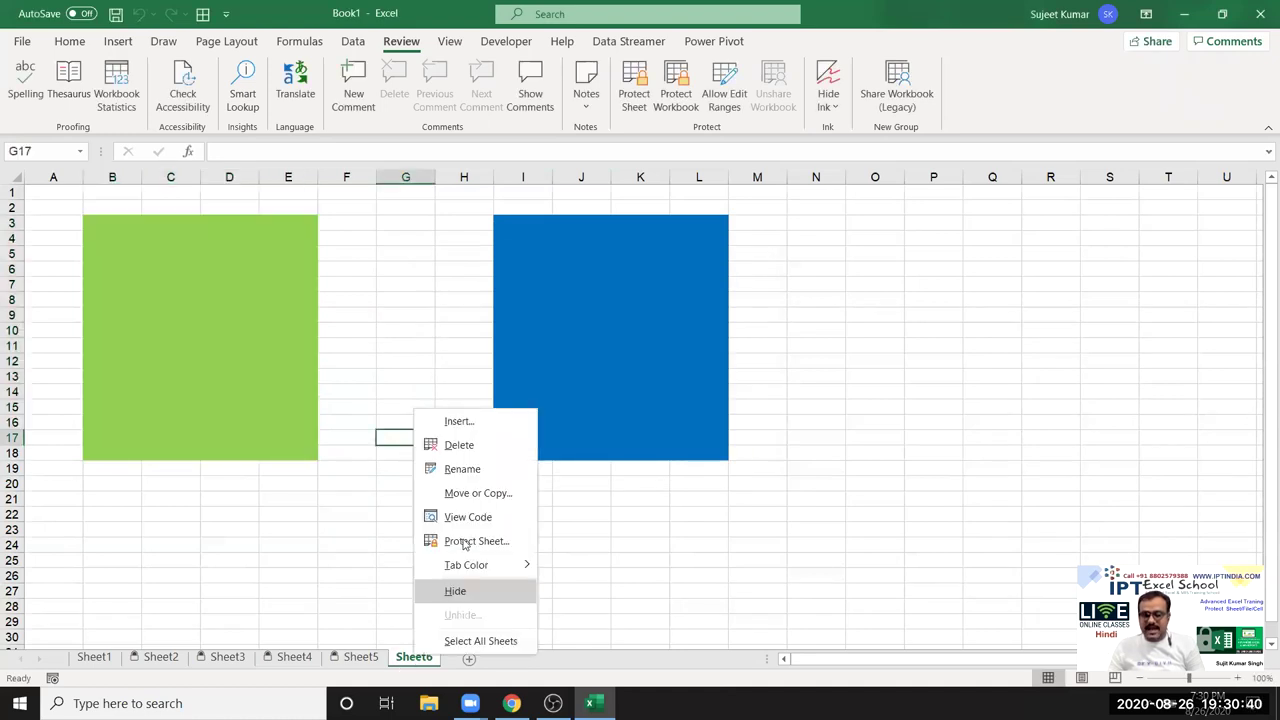
click(460, 541)
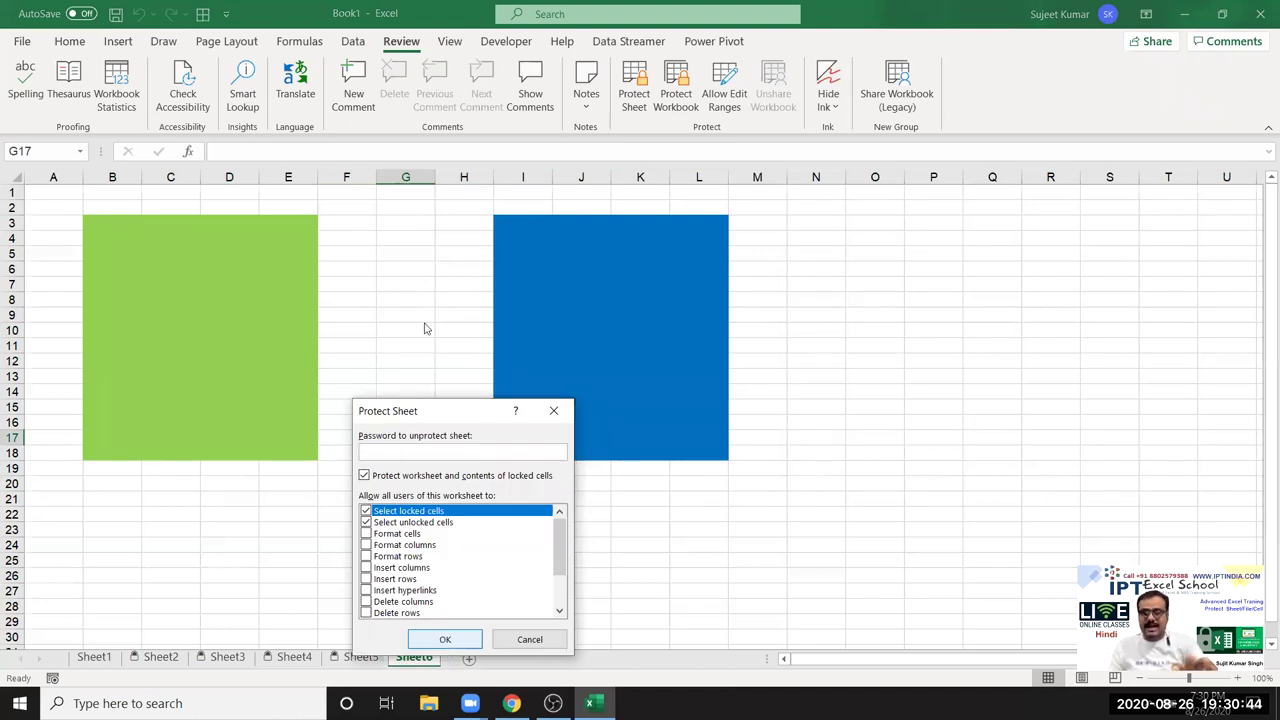
click(445, 640)
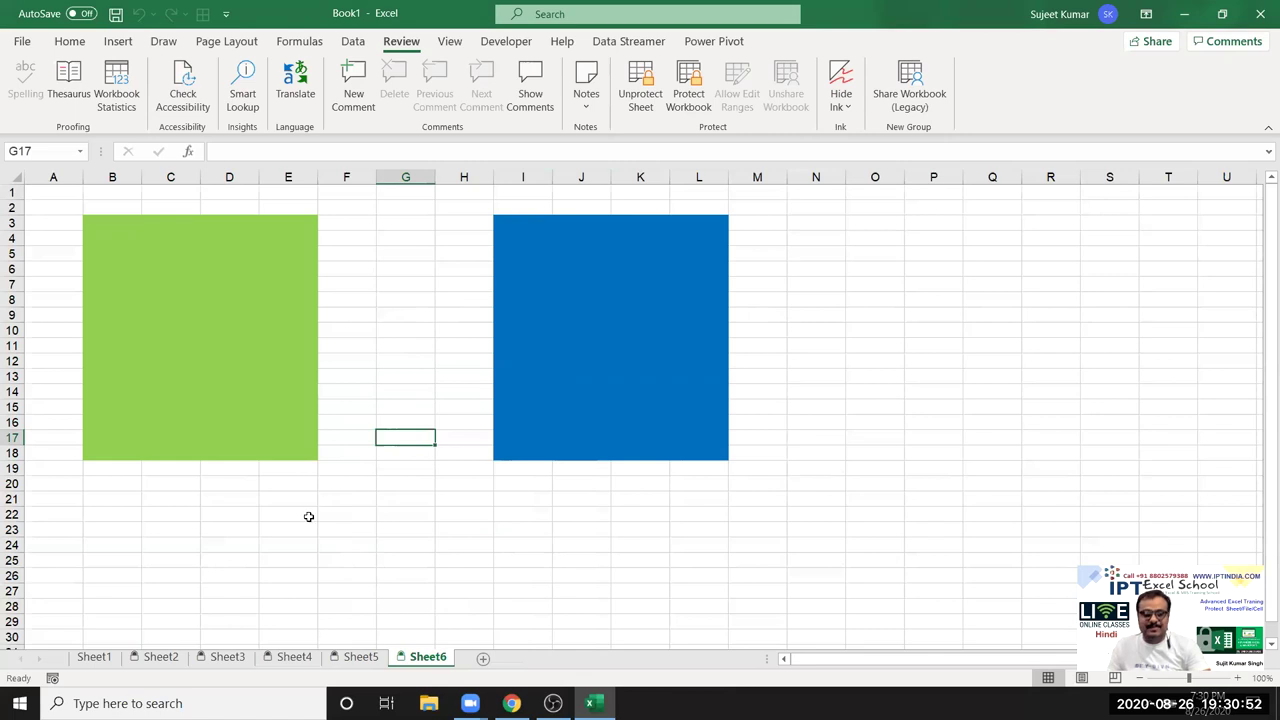
Unlock the green range with its password, then enter XZZXC in D11 and ZXCZX in D8.
click(258, 420)
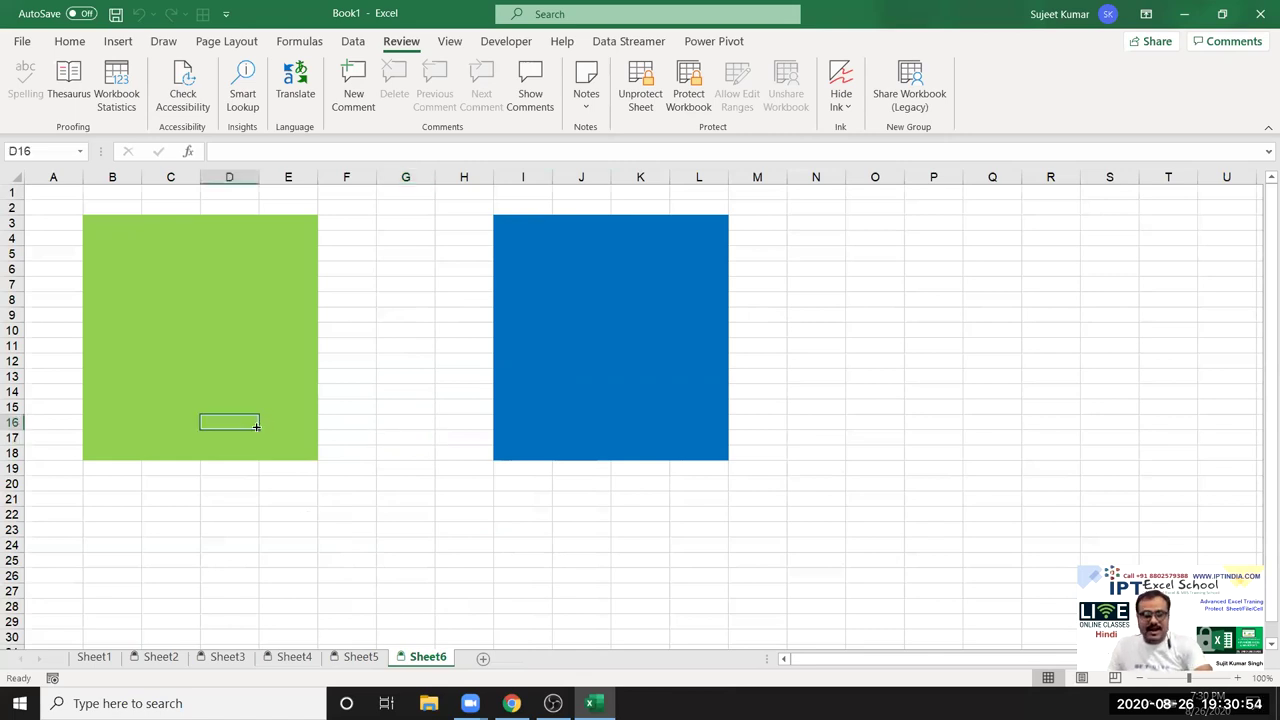
double_click(260, 432)
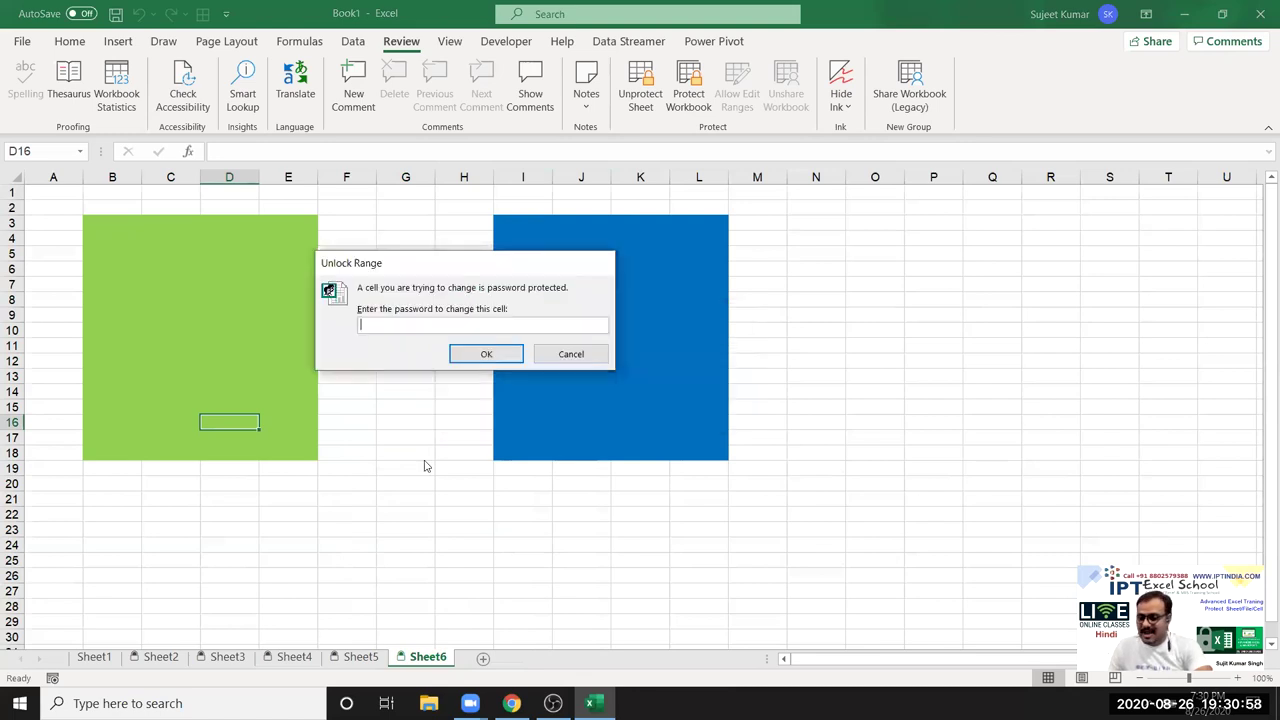
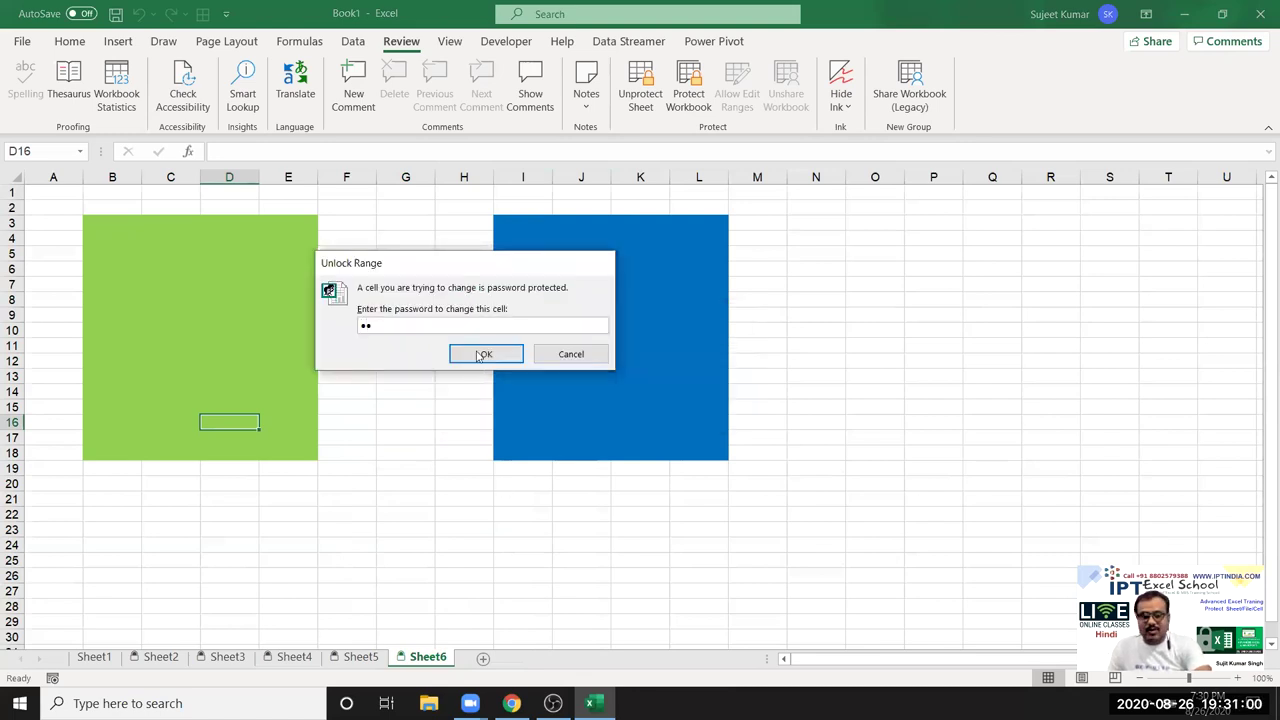
key(Return)
click(235, 345)
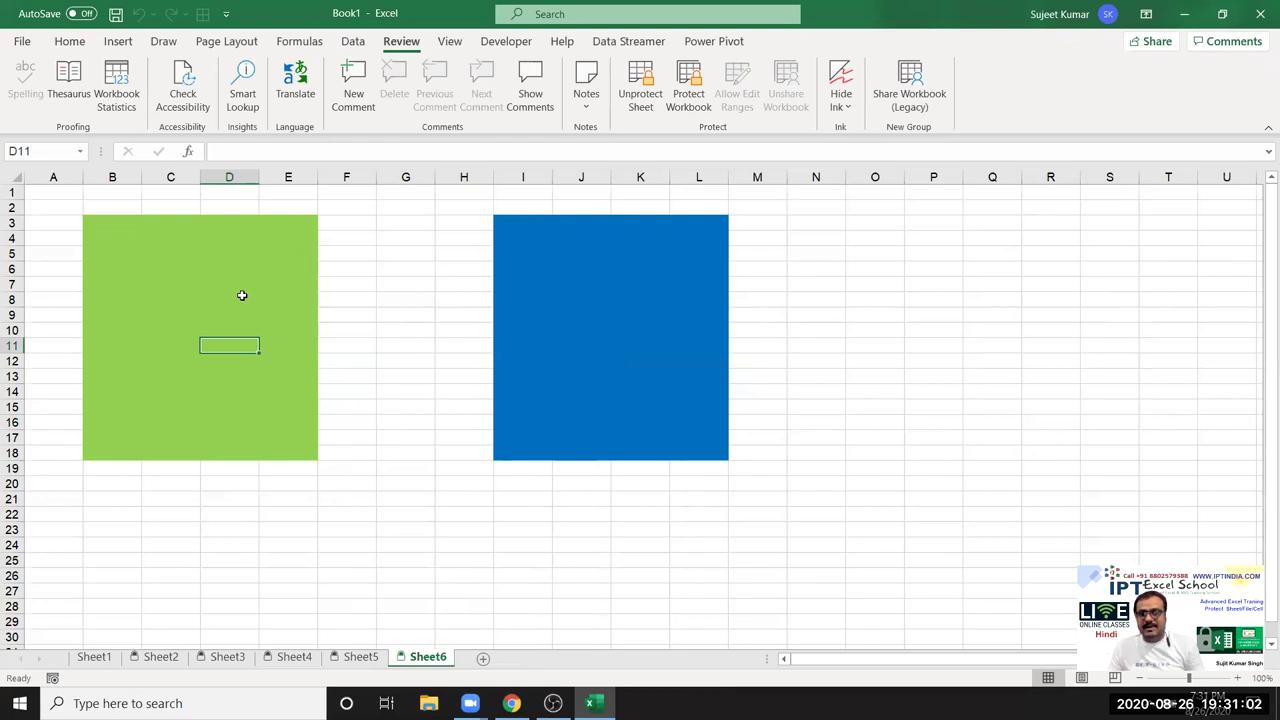
text(XZZXC)
click(242, 303)
text(ZXCZX)
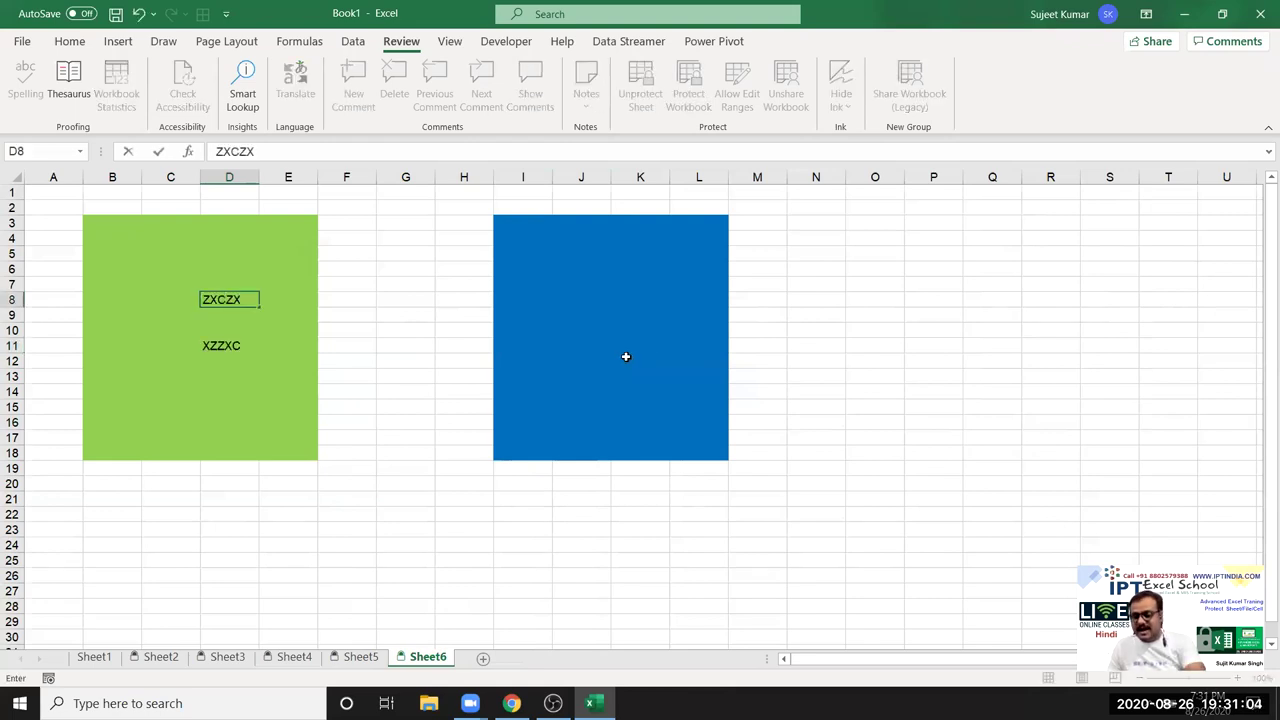
Test K12 in the blue area with a wrong password, then cancel a pending entry in C16.
double_click(625, 367)
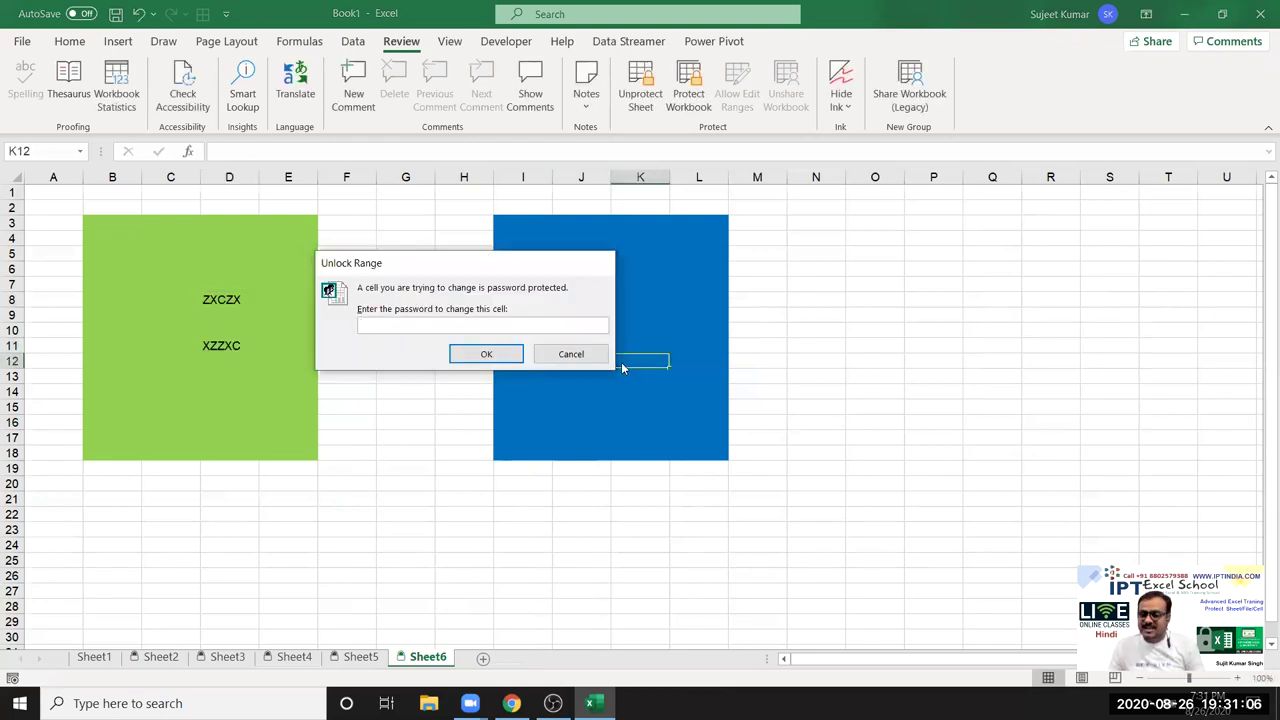
text(1)
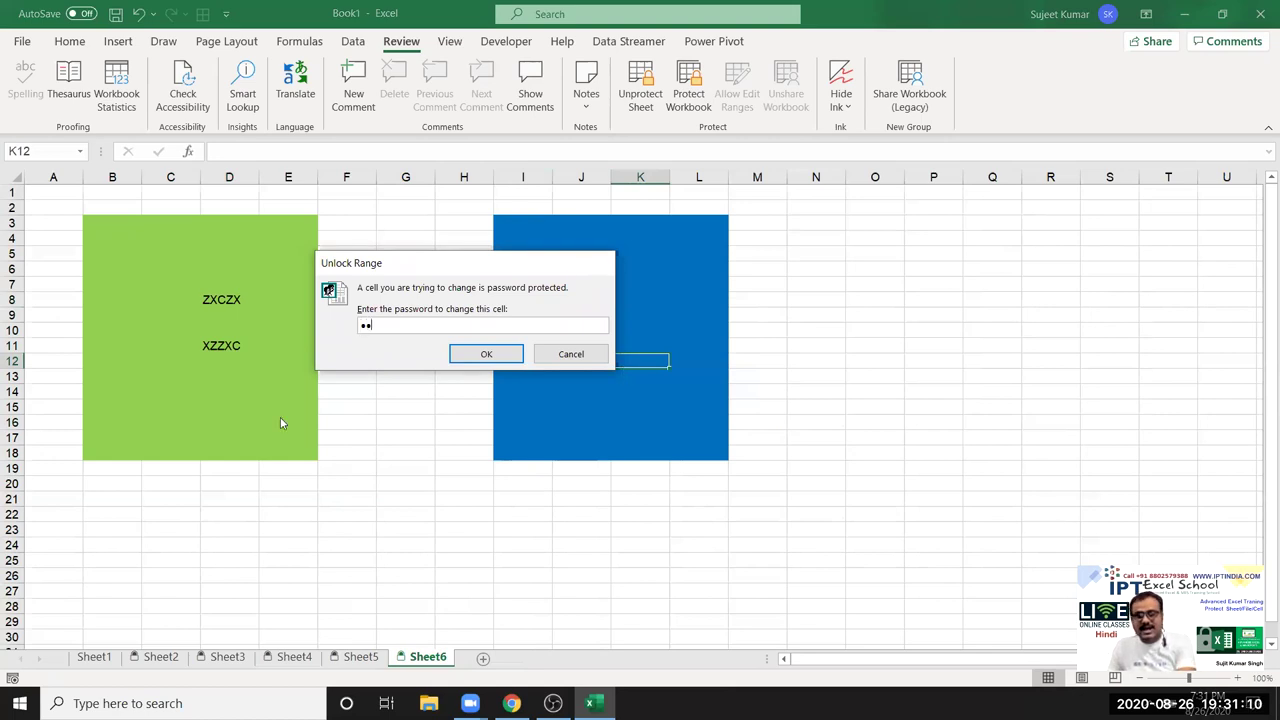
key(Return)
click(648, 399)
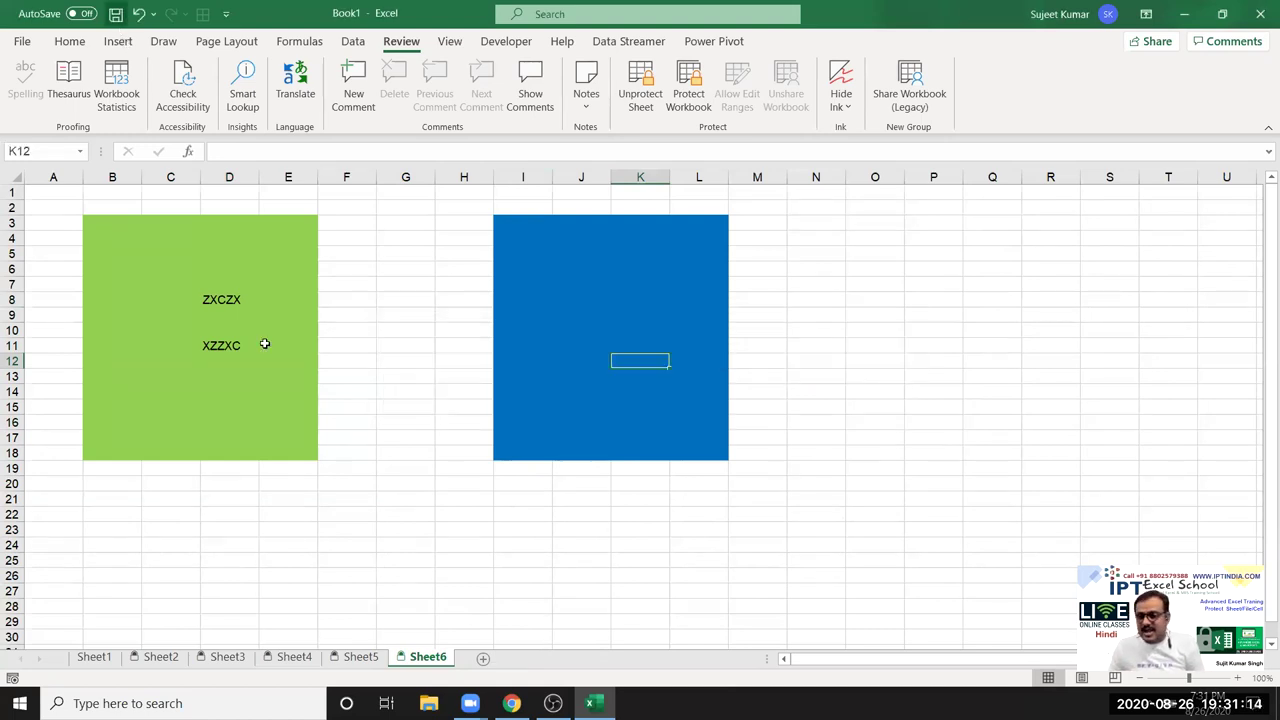
click(195, 421)
text(1)
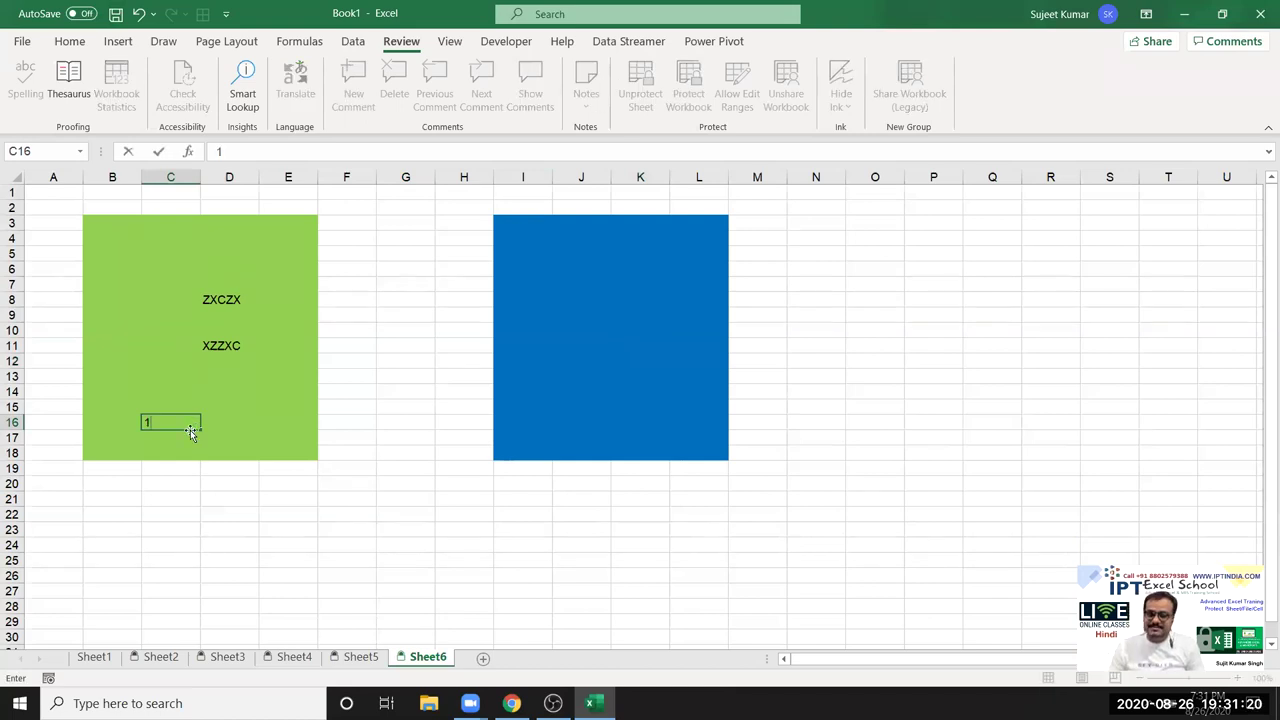
key(Escape)
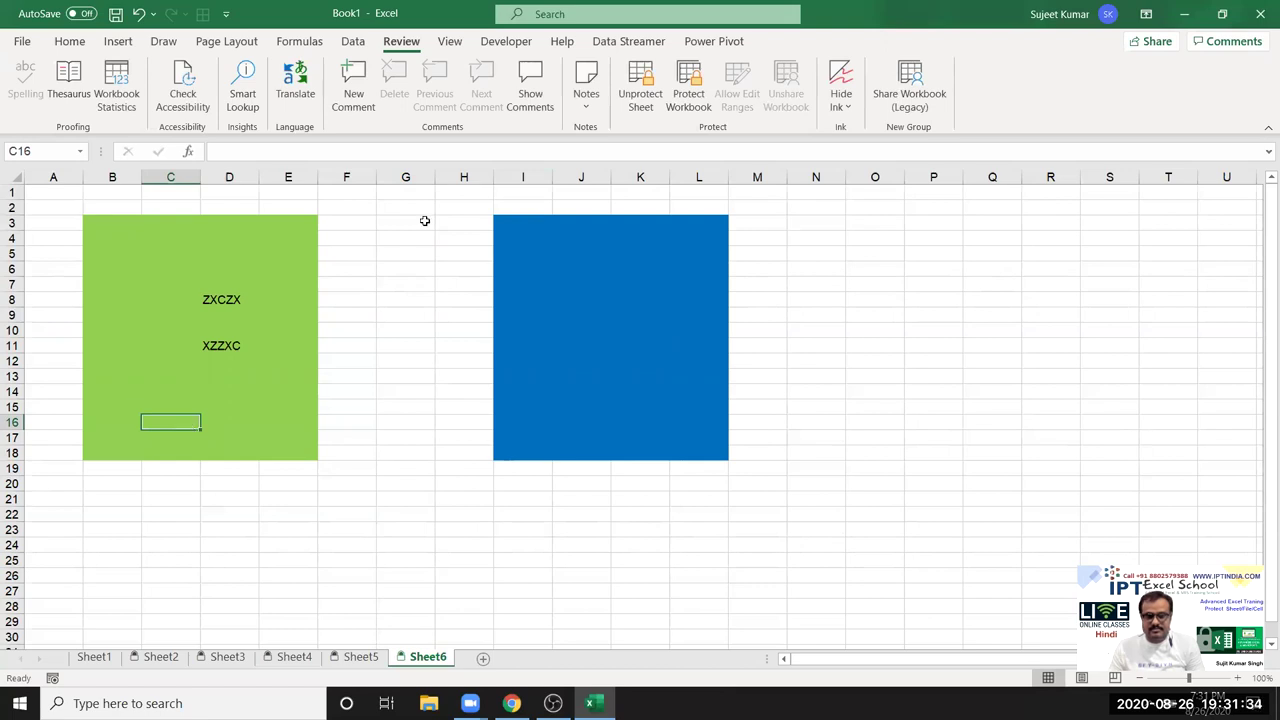
Add a new sheet and fill C6:F20 dark blue.
click(484, 657)
drag(150, 262, 366, 478)
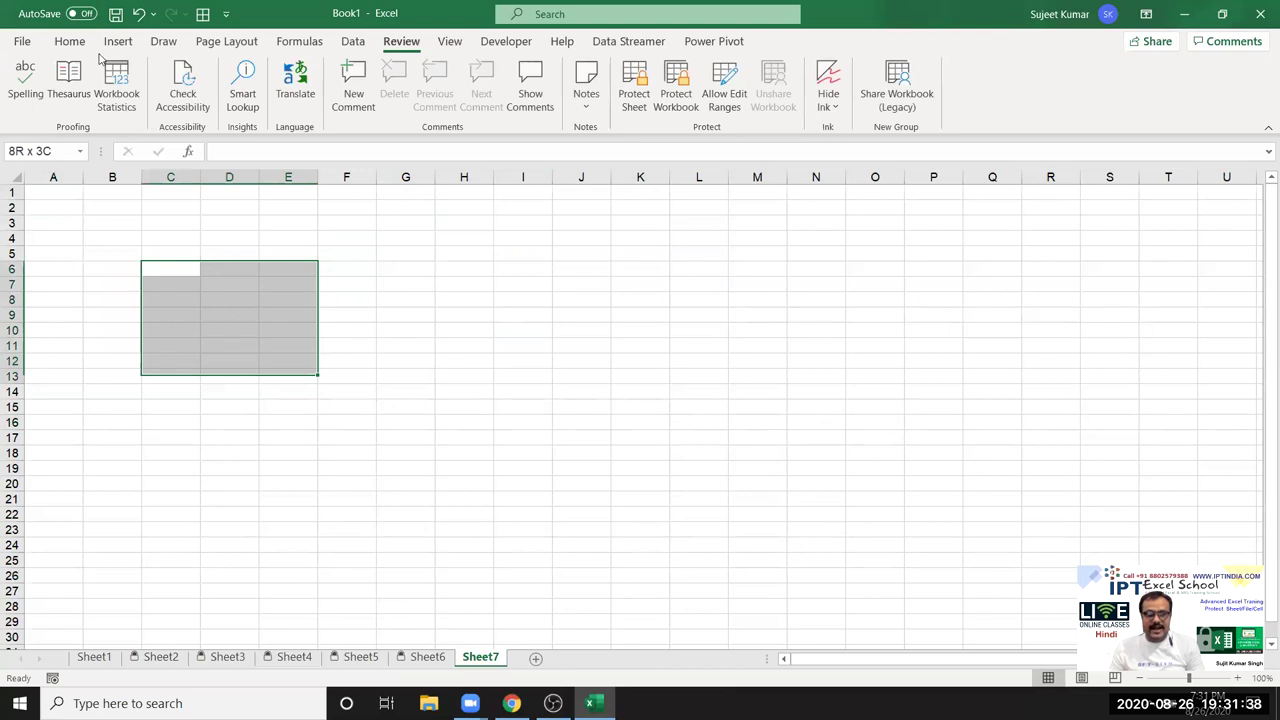
click(207, 100)
Fill I5:L20 green, then reselect the blue C6:F20 block.
drag(522, 252, 728, 500)
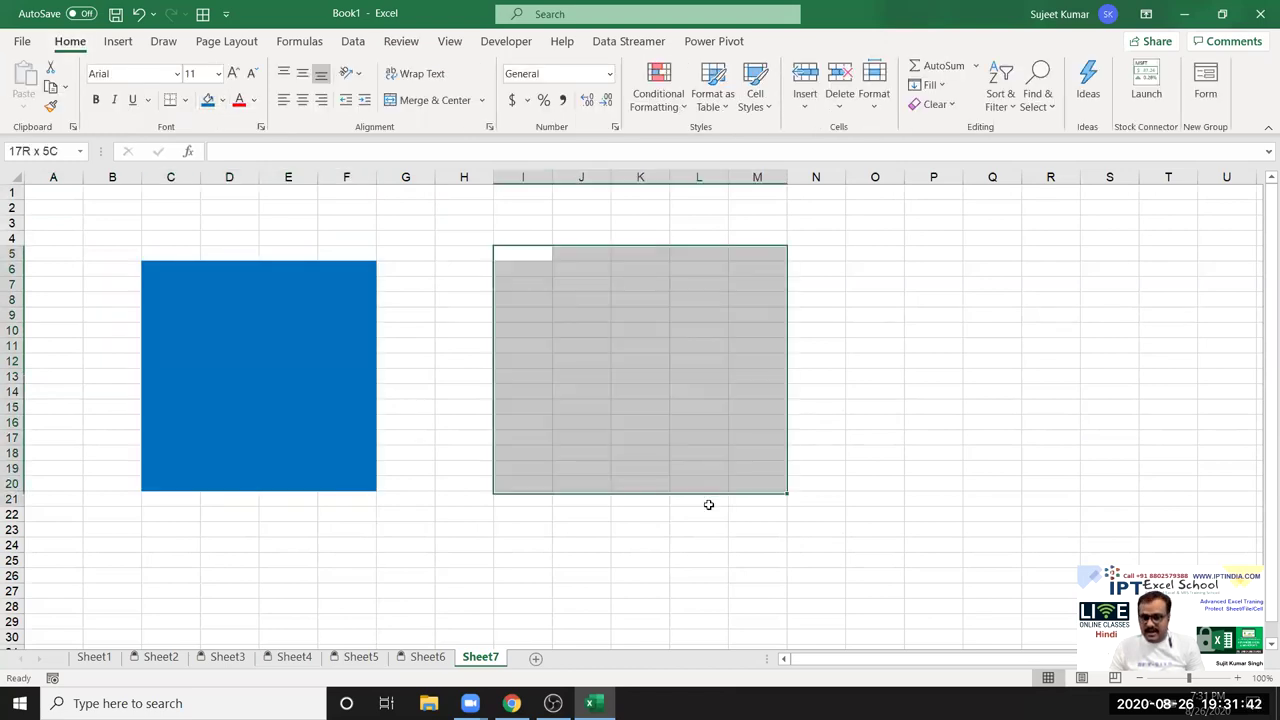
click(223, 100)
click(272, 251)
click(412, 308)
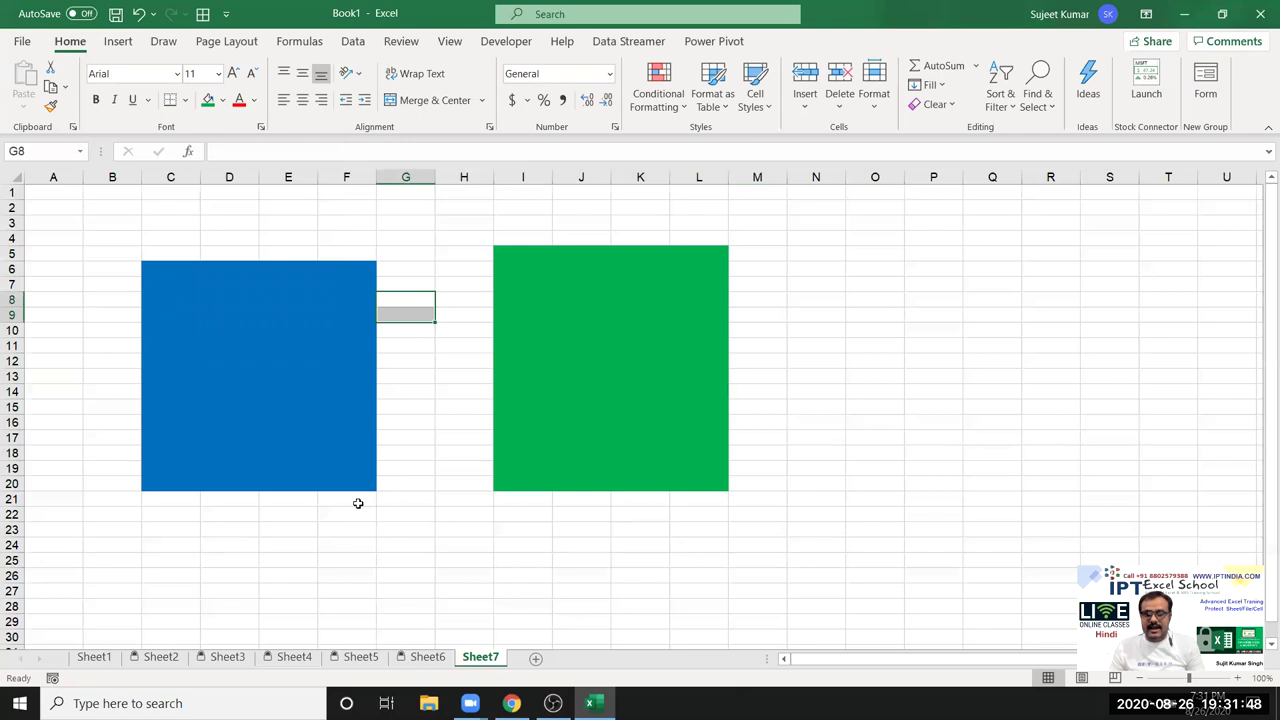
drag(163, 277, 352, 488)
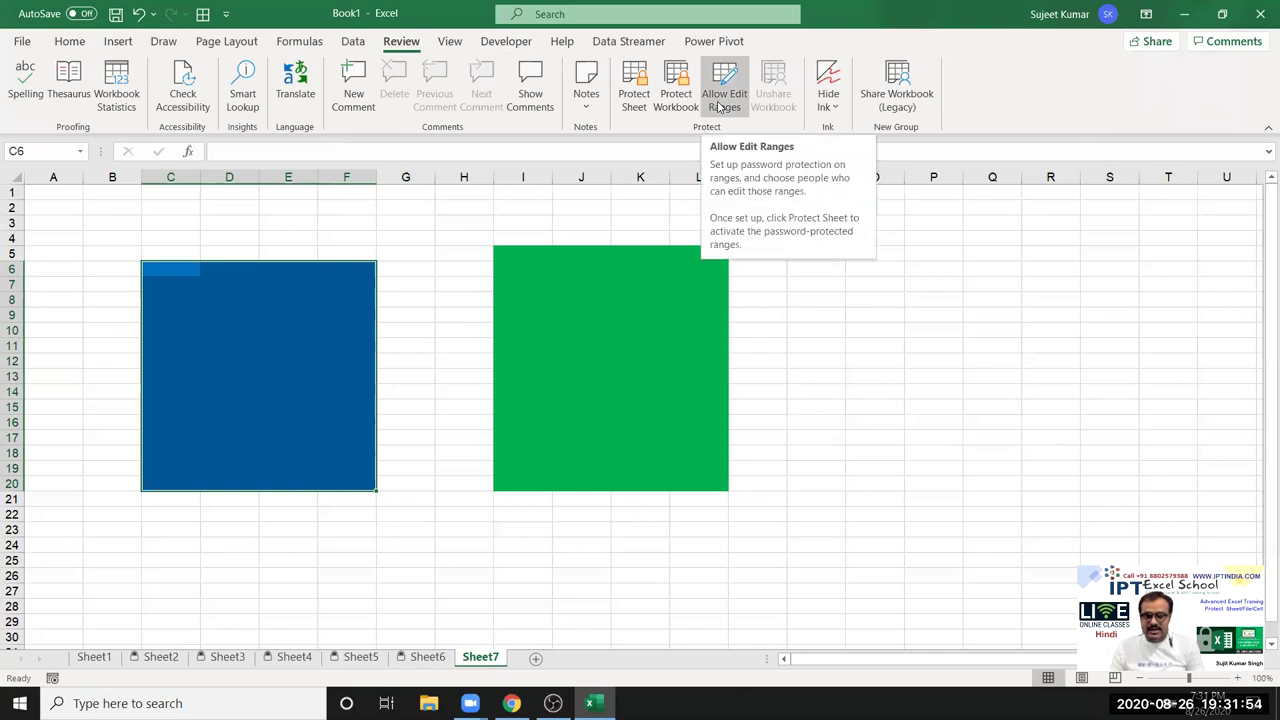
Create Range1 for C6:F20 in Allow Edit Ranges with a confirmed password.
click(722, 104)
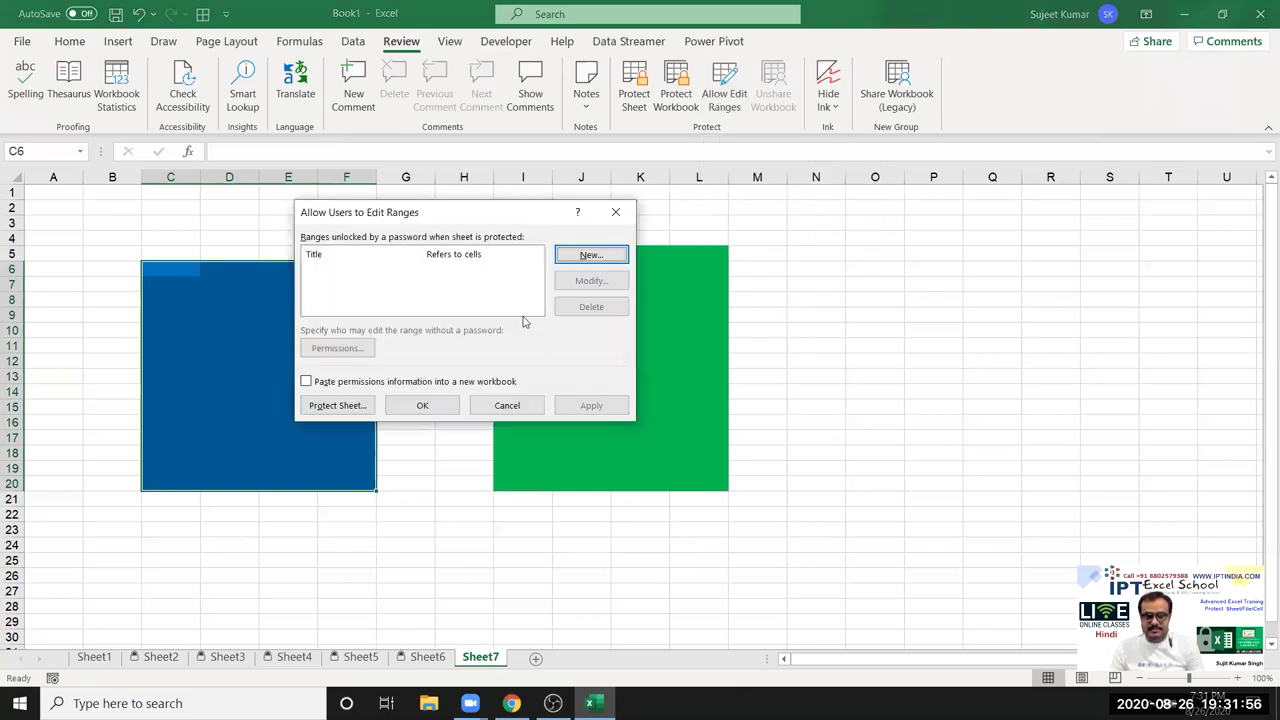
key(Return)
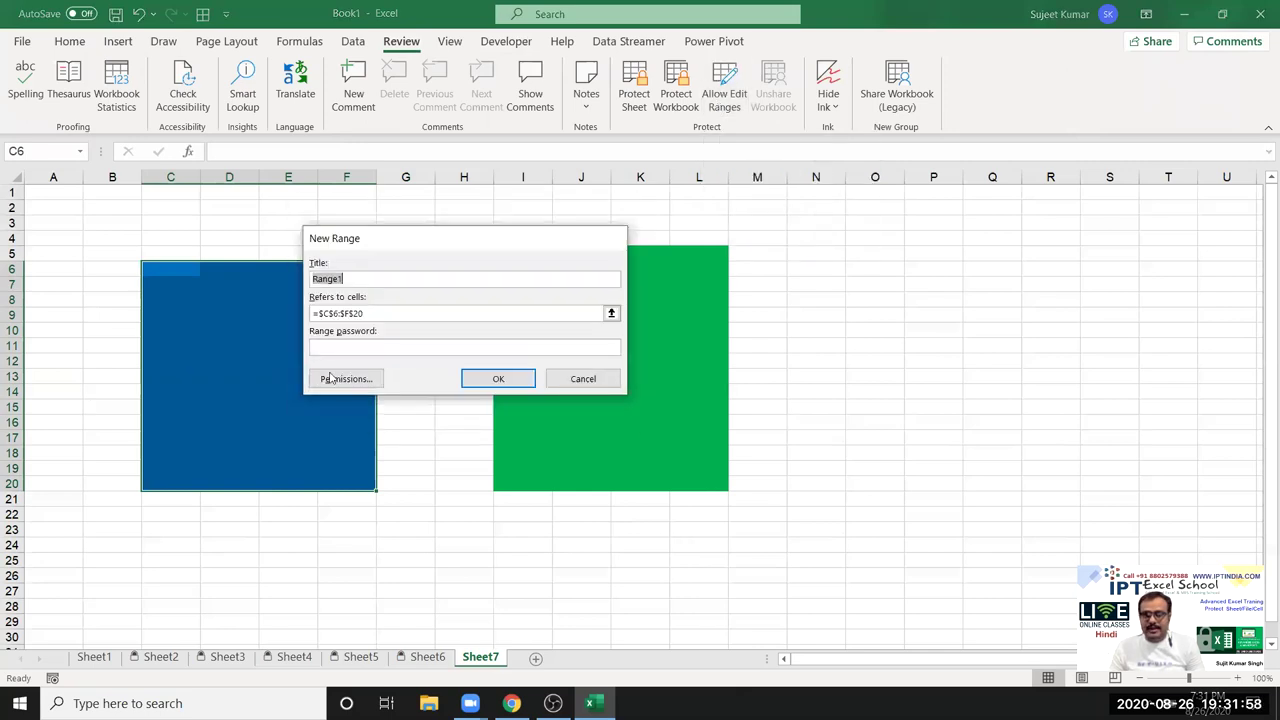
click(341, 349)
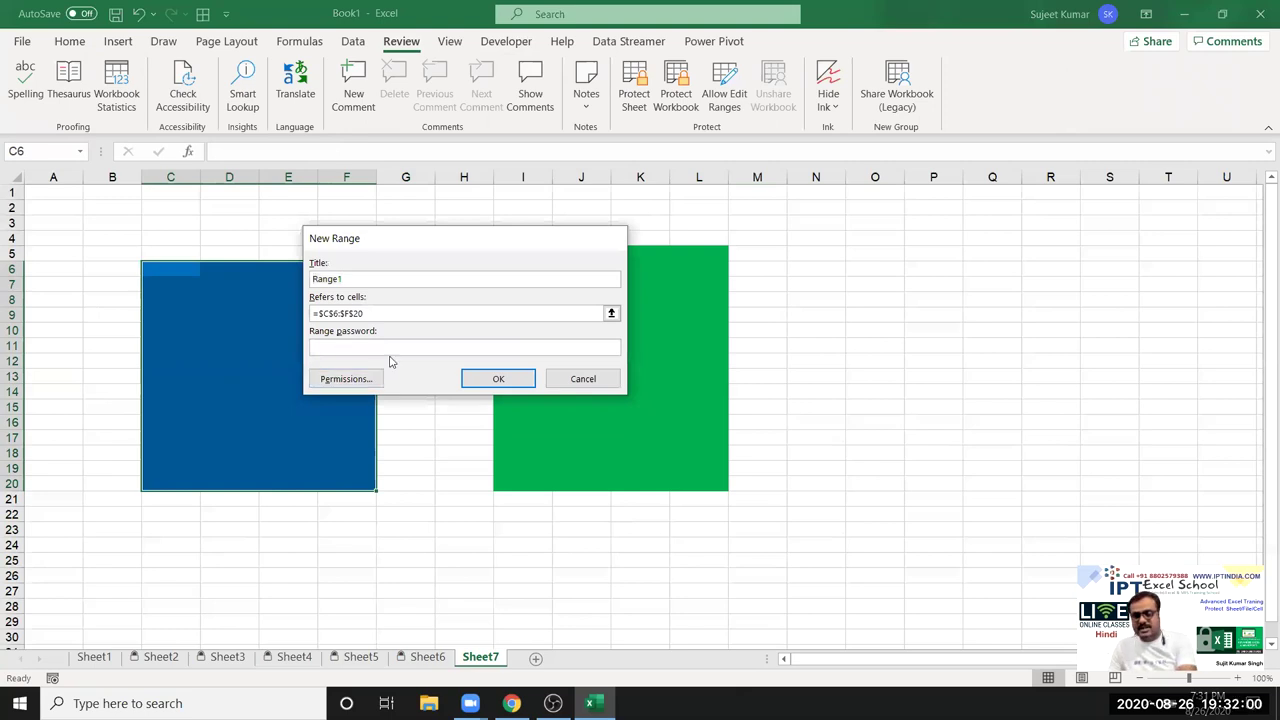
text(1)
click(482, 383)
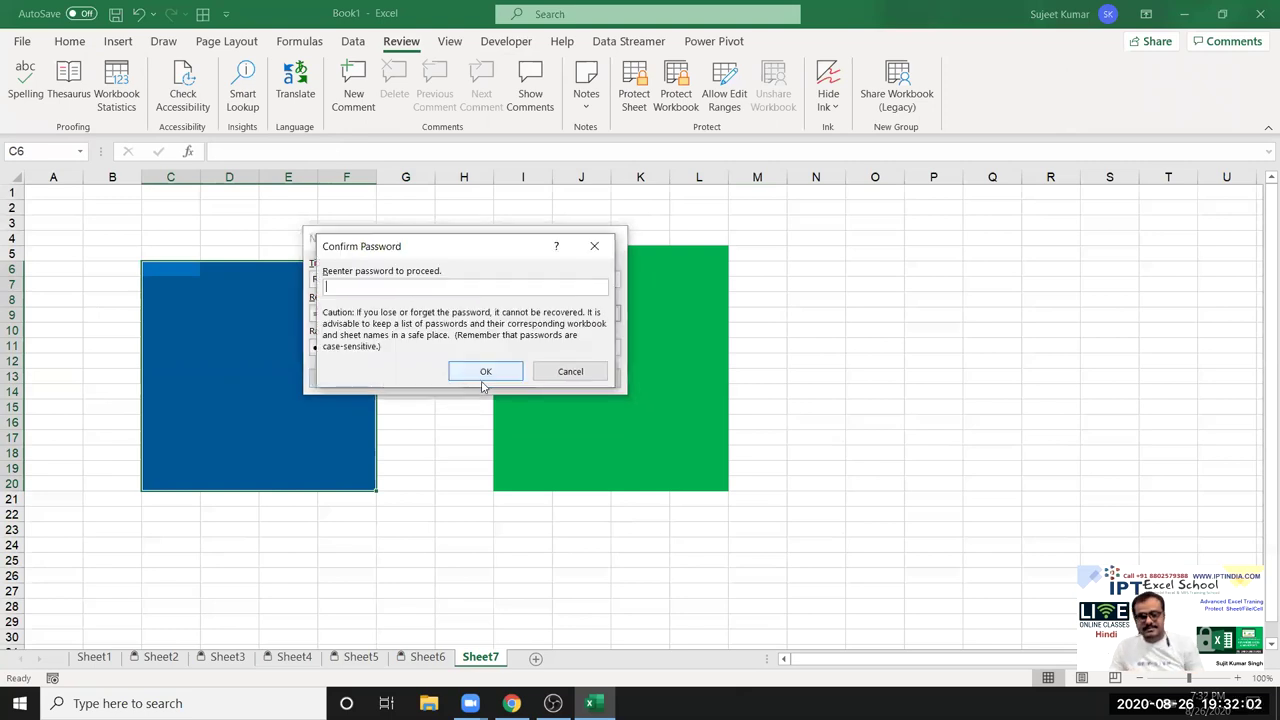
text(1)
key(Return)
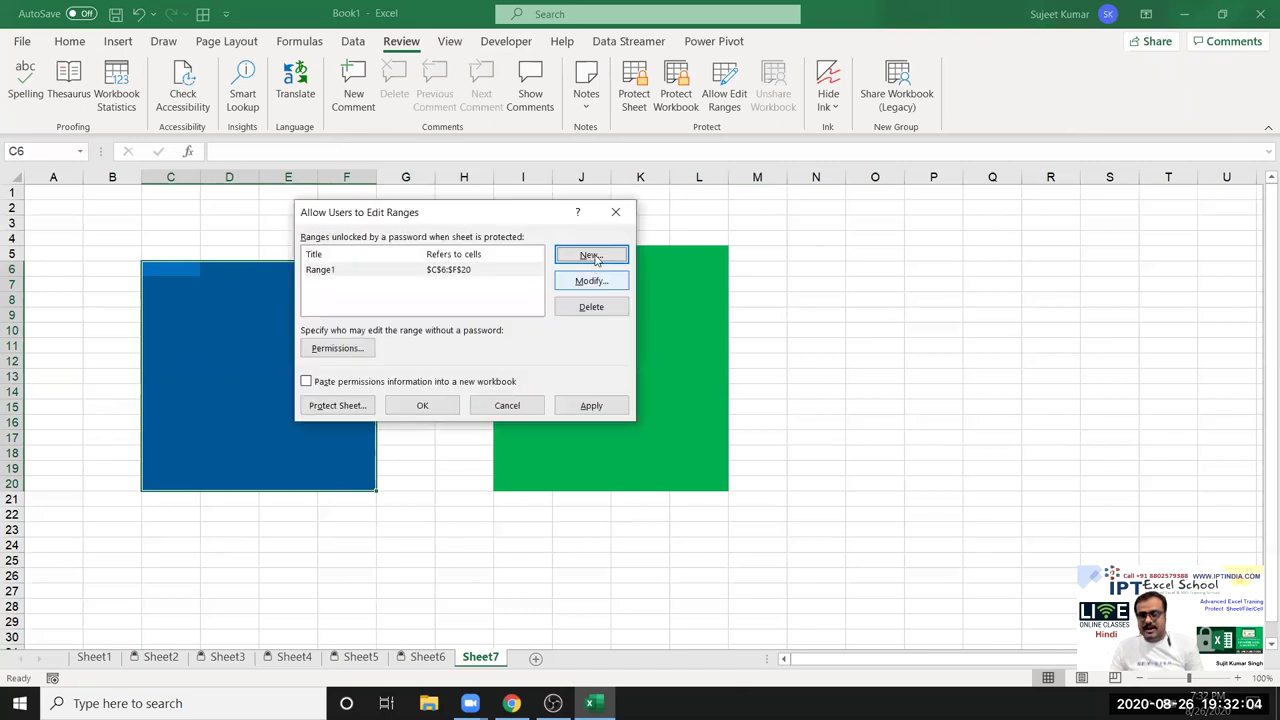
Add Range2 for I5:L19 with a confirmed password and apply both ranges.
key(Return)
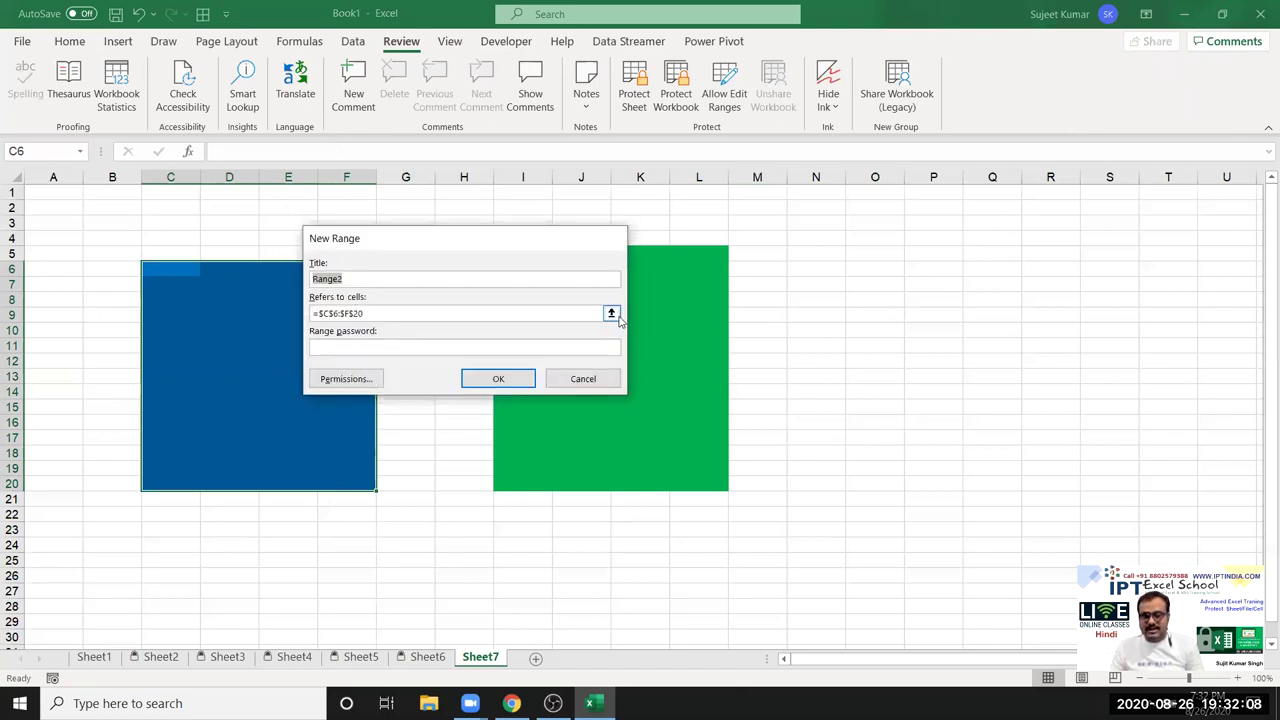
click(611, 315)
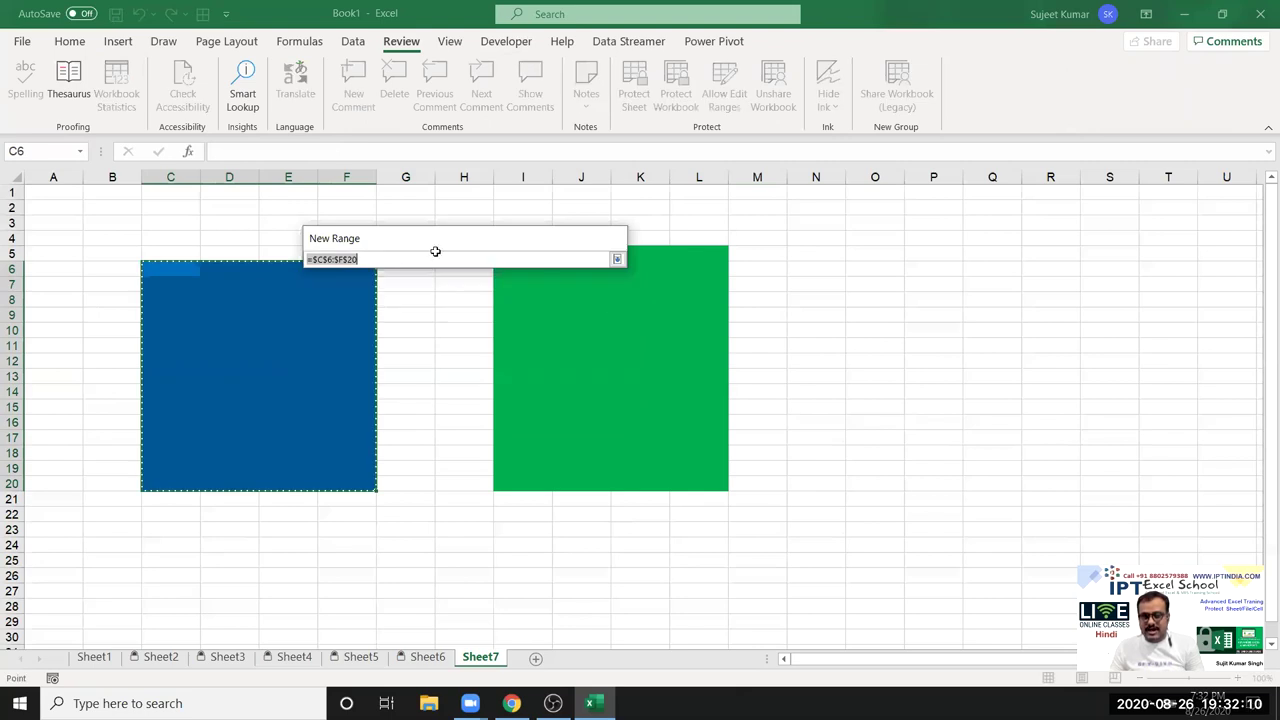
click(688, 471)
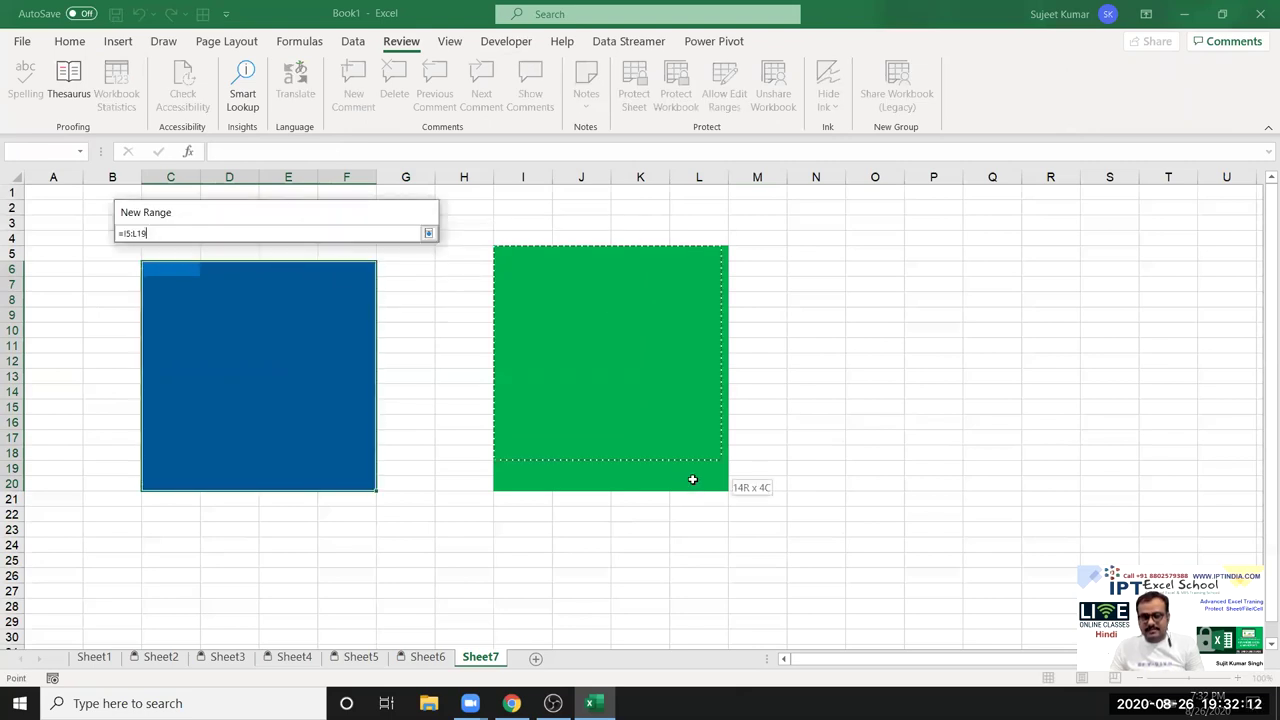
click(428, 233)
click(250, 321)
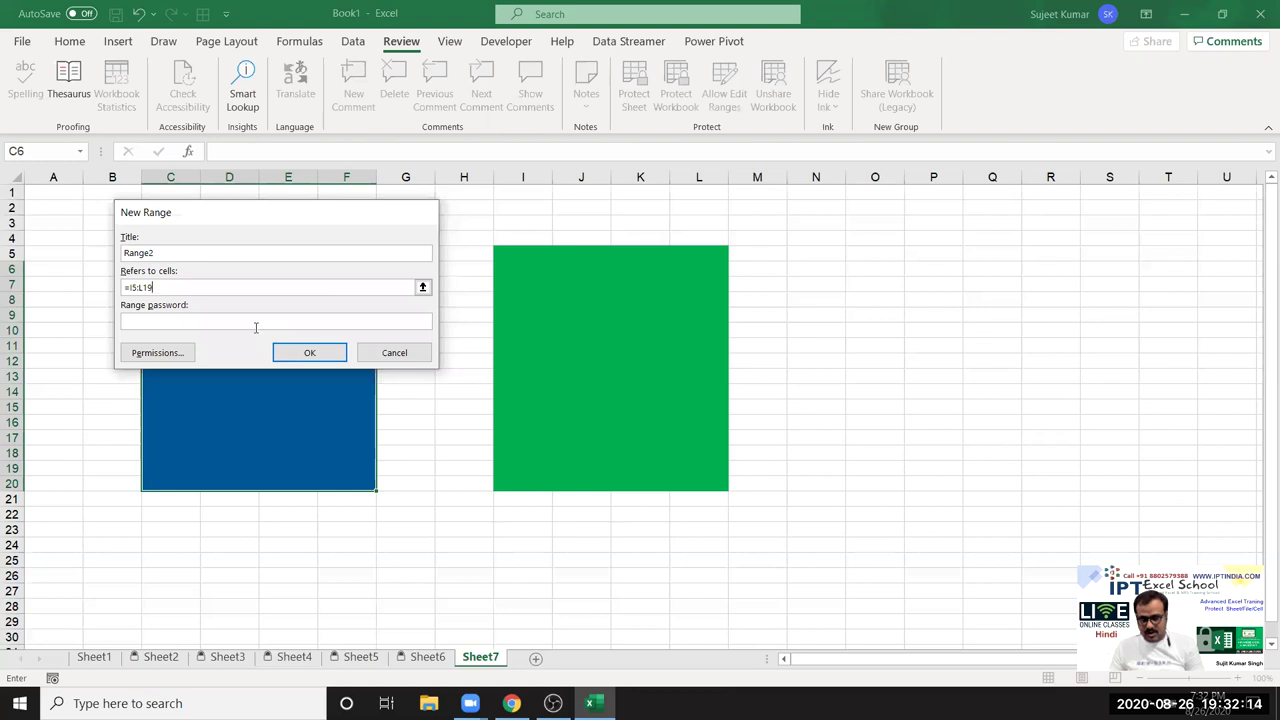
text(1)
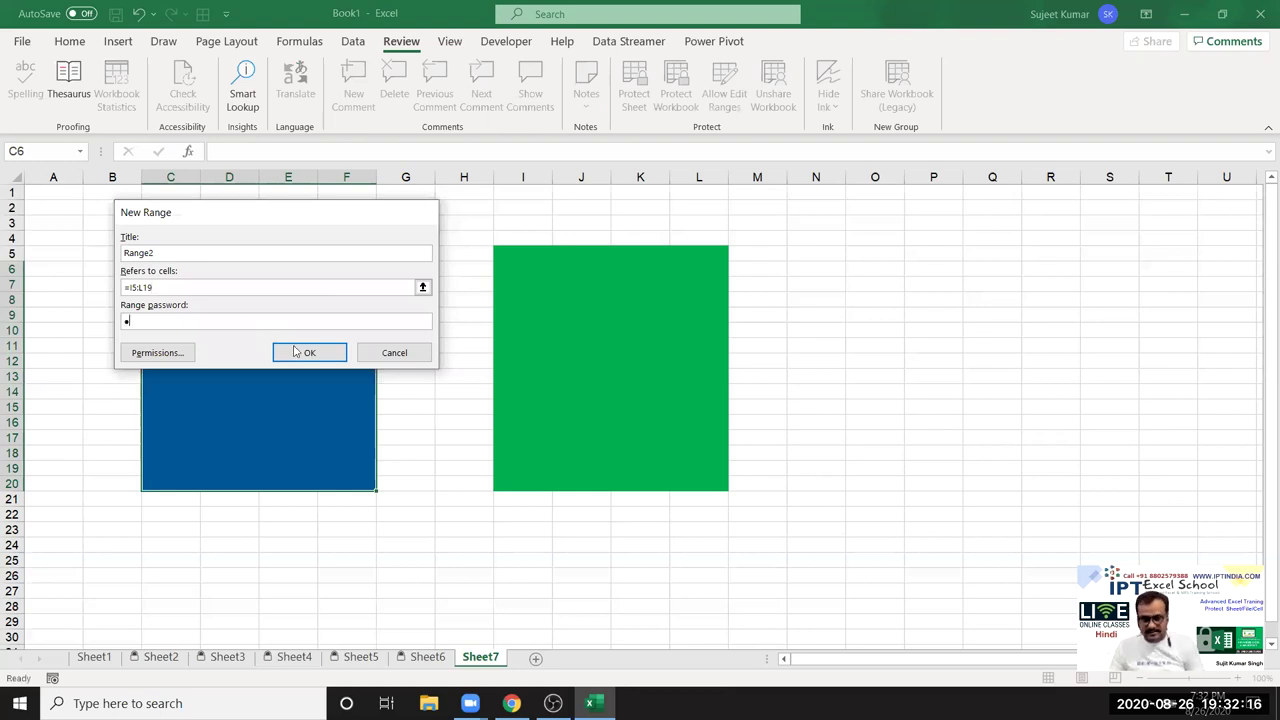
click(295, 358)
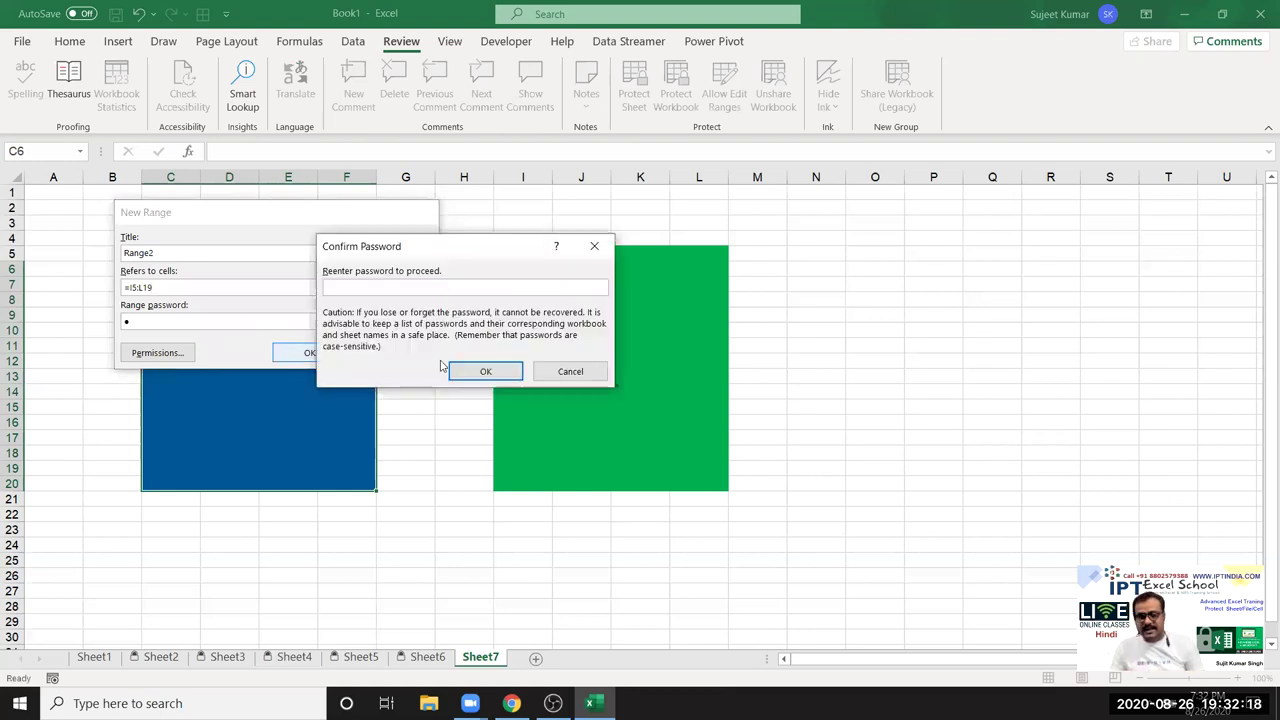
text(1)
key(Return)
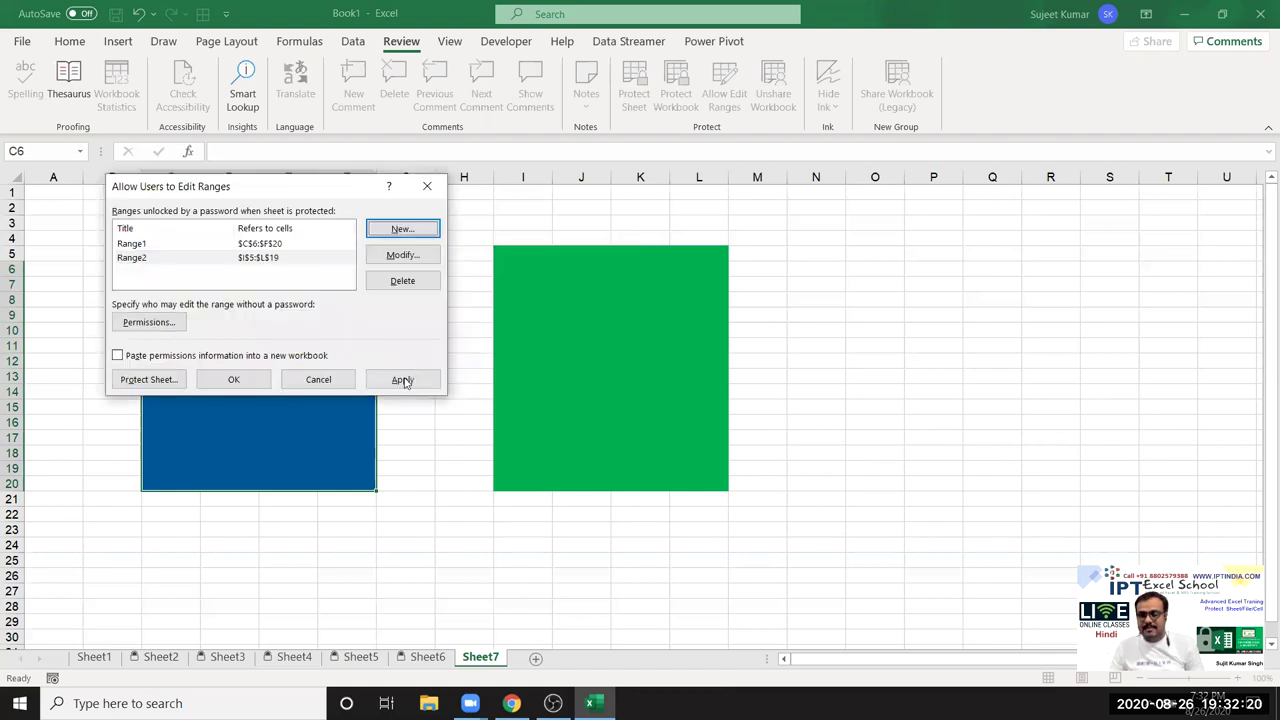
key(Return)
click(404, 453)
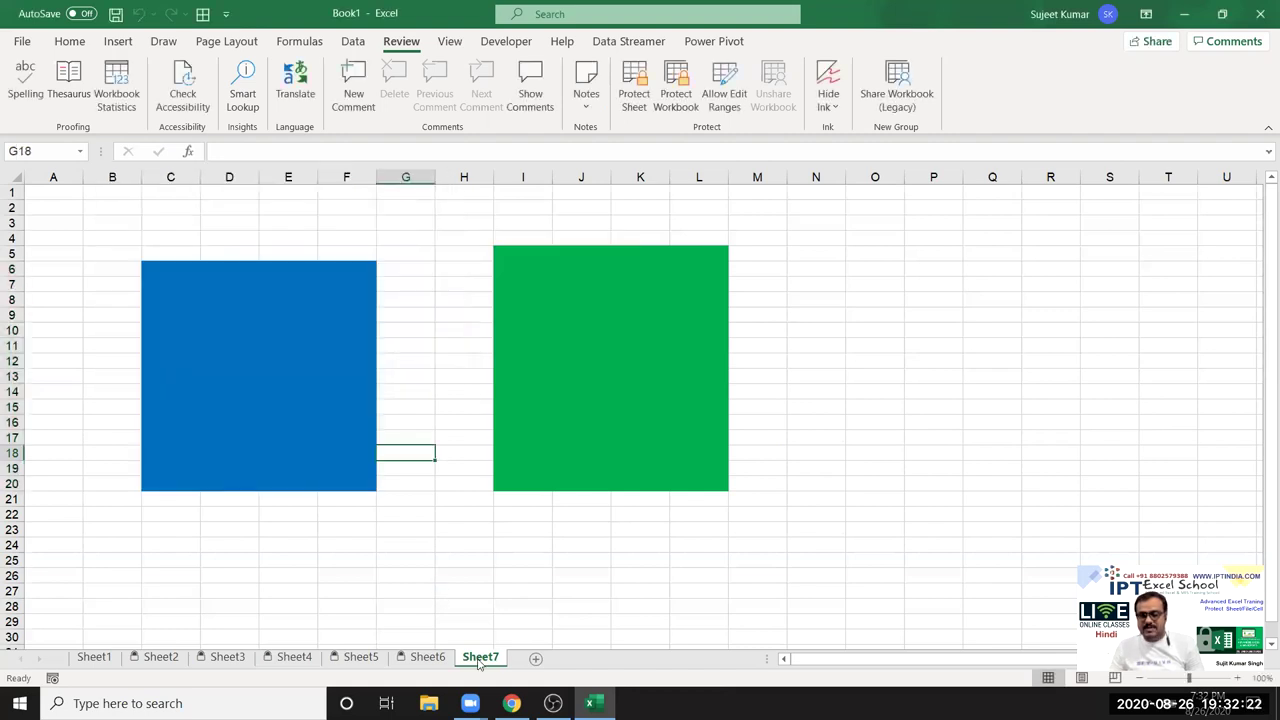
right_click(482, 657)
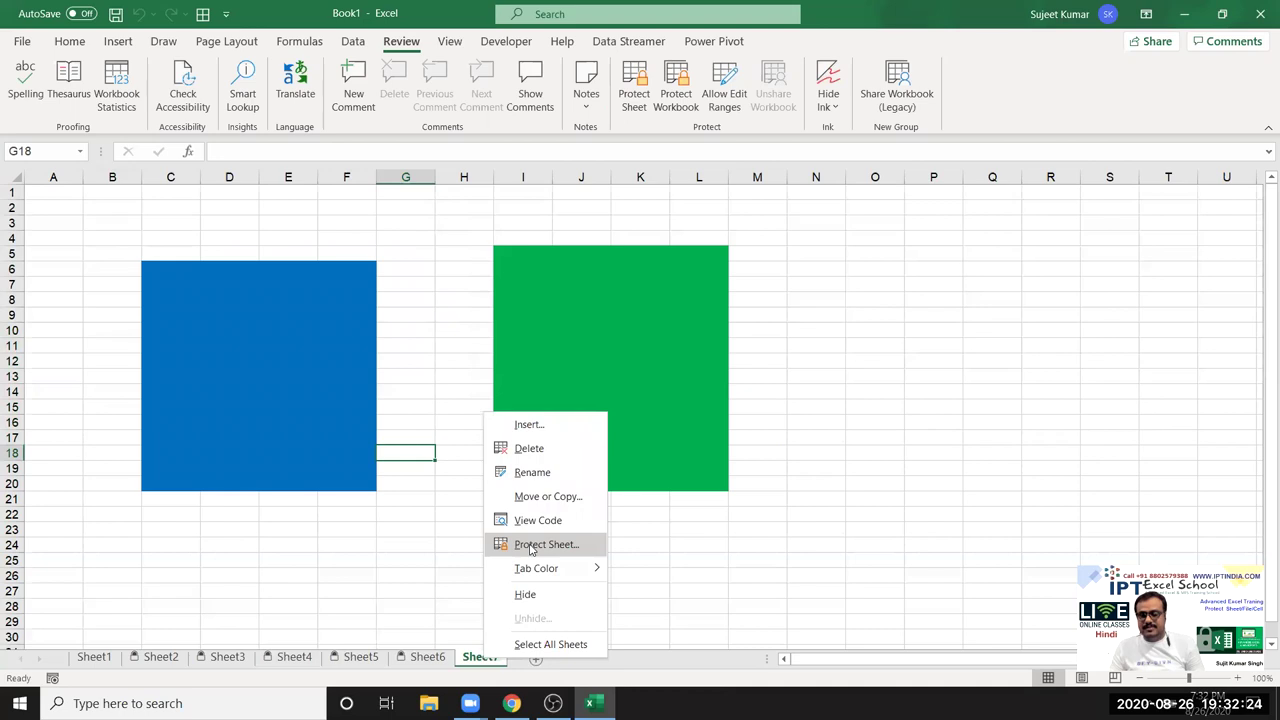
click(540, 541)
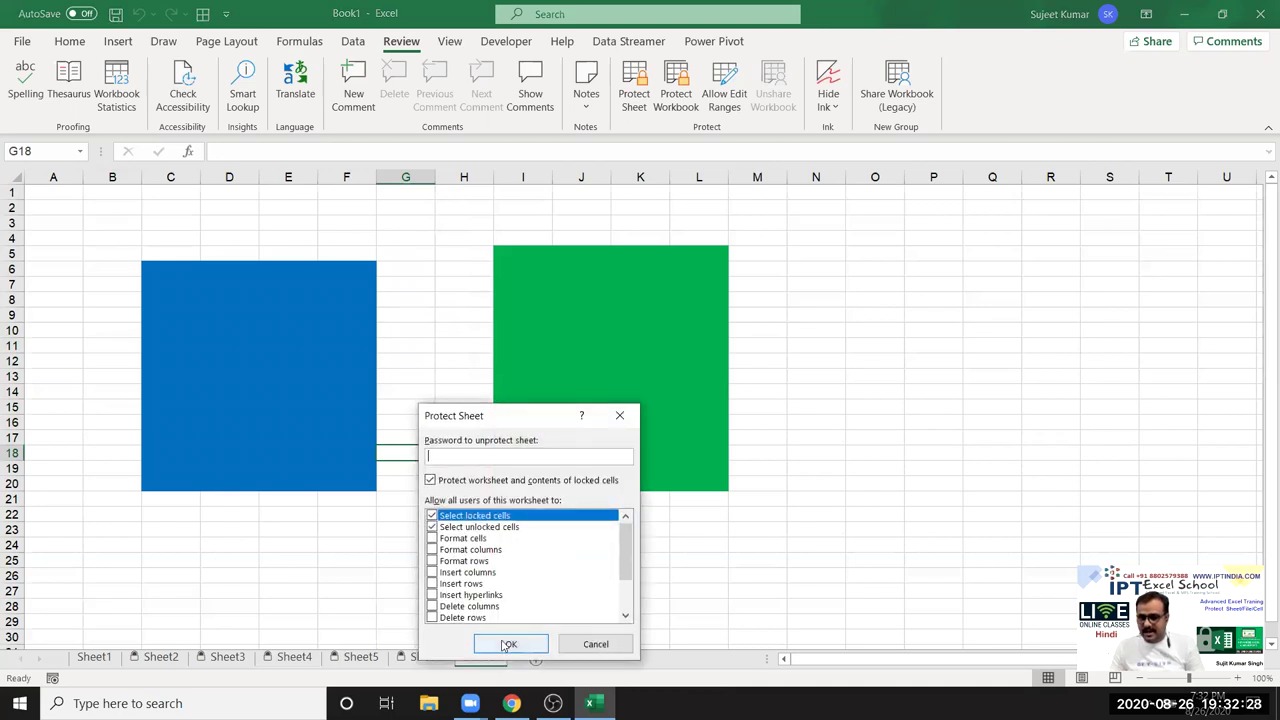
click(492, 640)
click(306, 475)
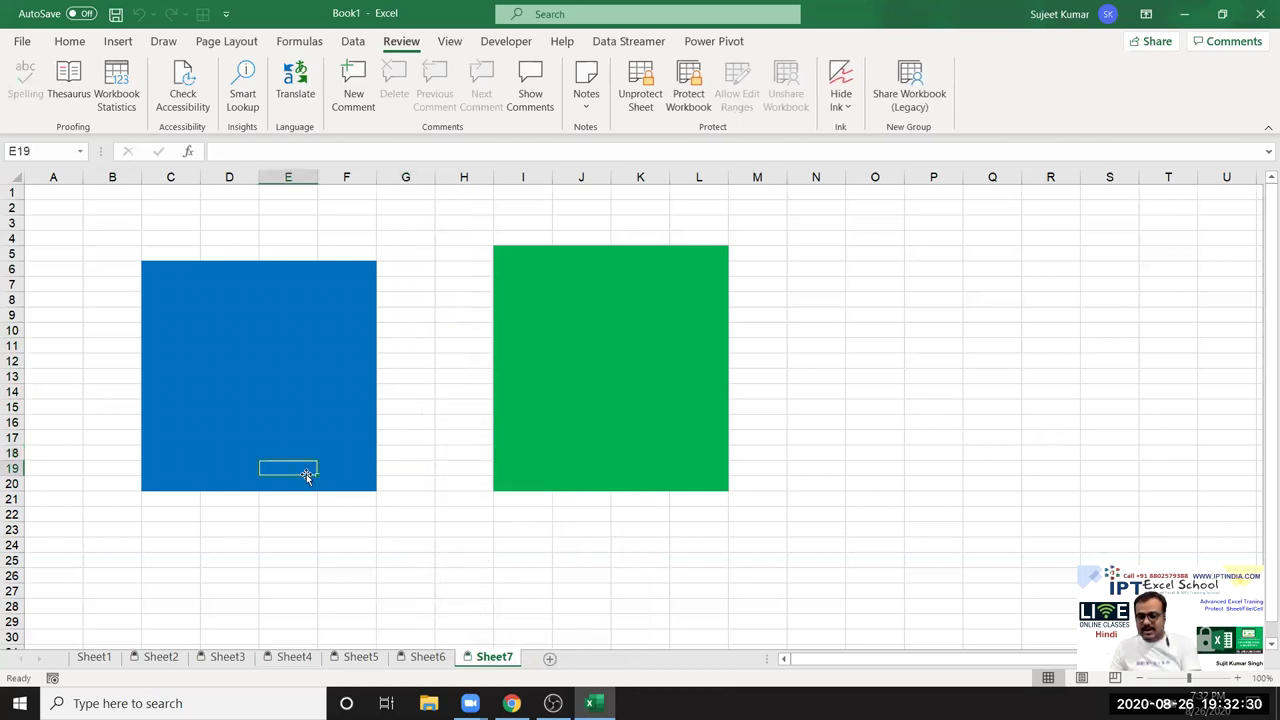
double_click(307, 481)
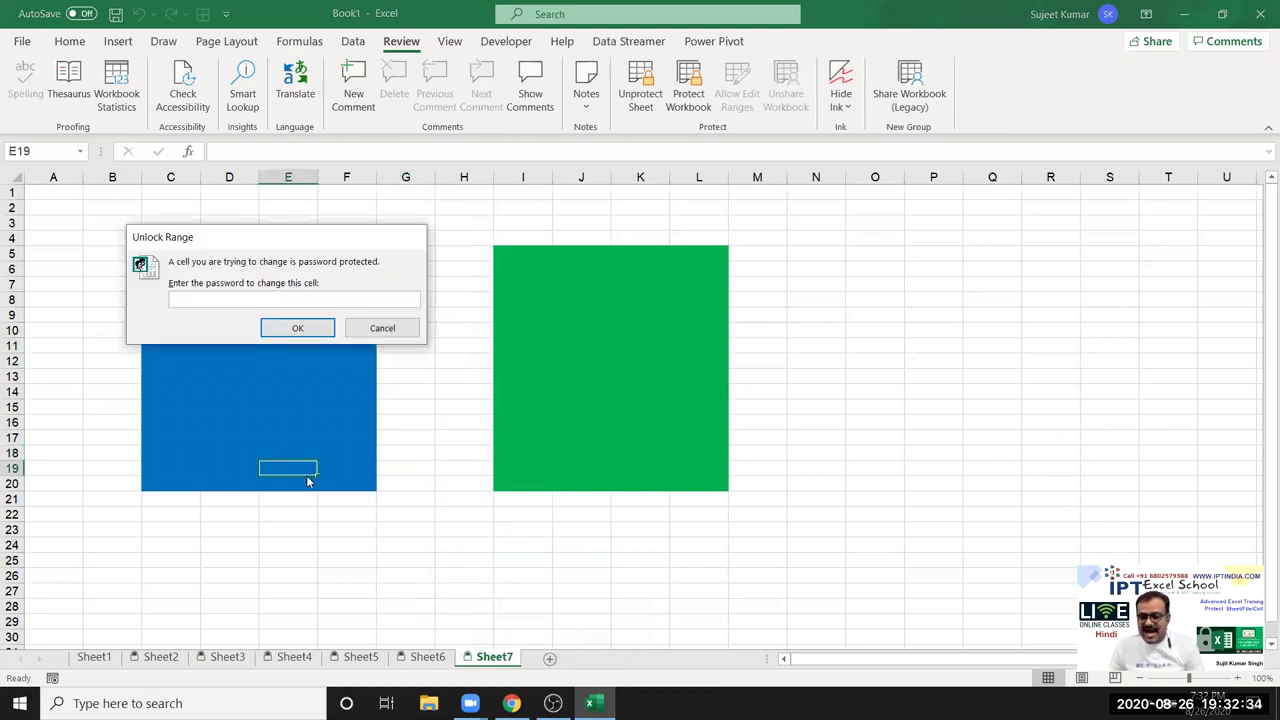
key(Escape)
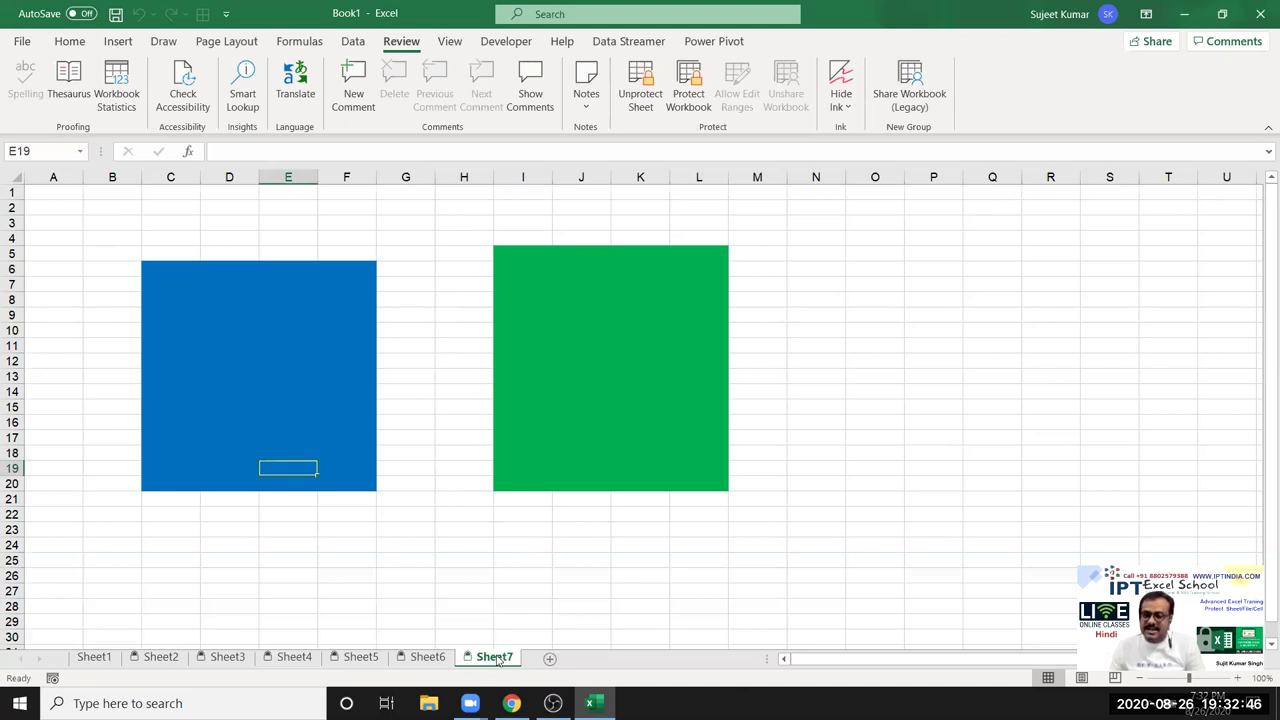
click(250, 302)
click(613, 303)
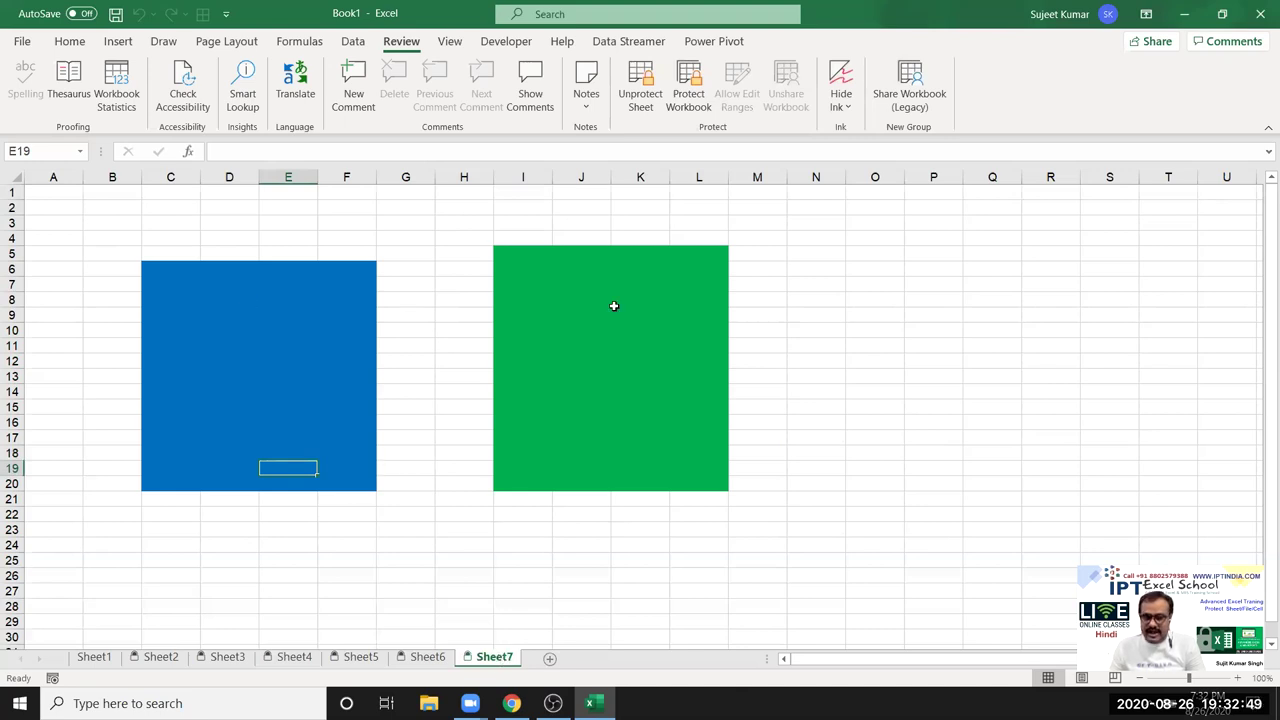
double_click(420, 332)
click(648, 397)
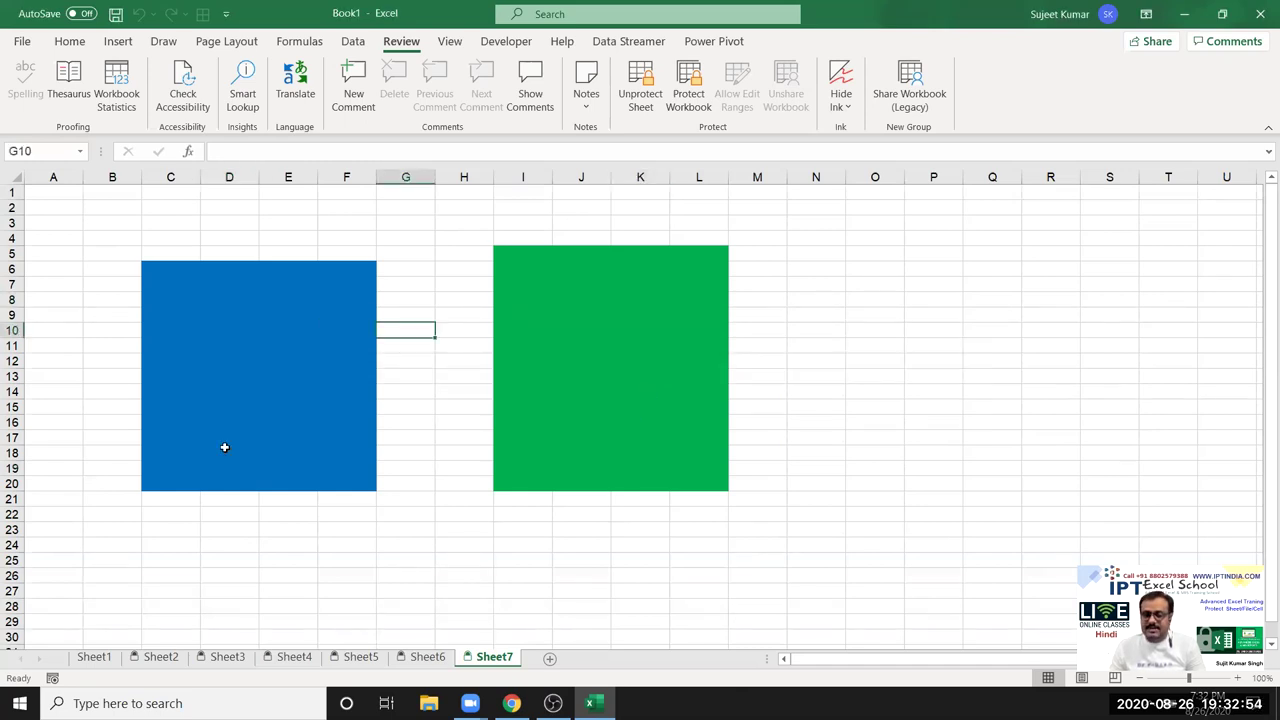
click(202, 397)
click(599, 389)
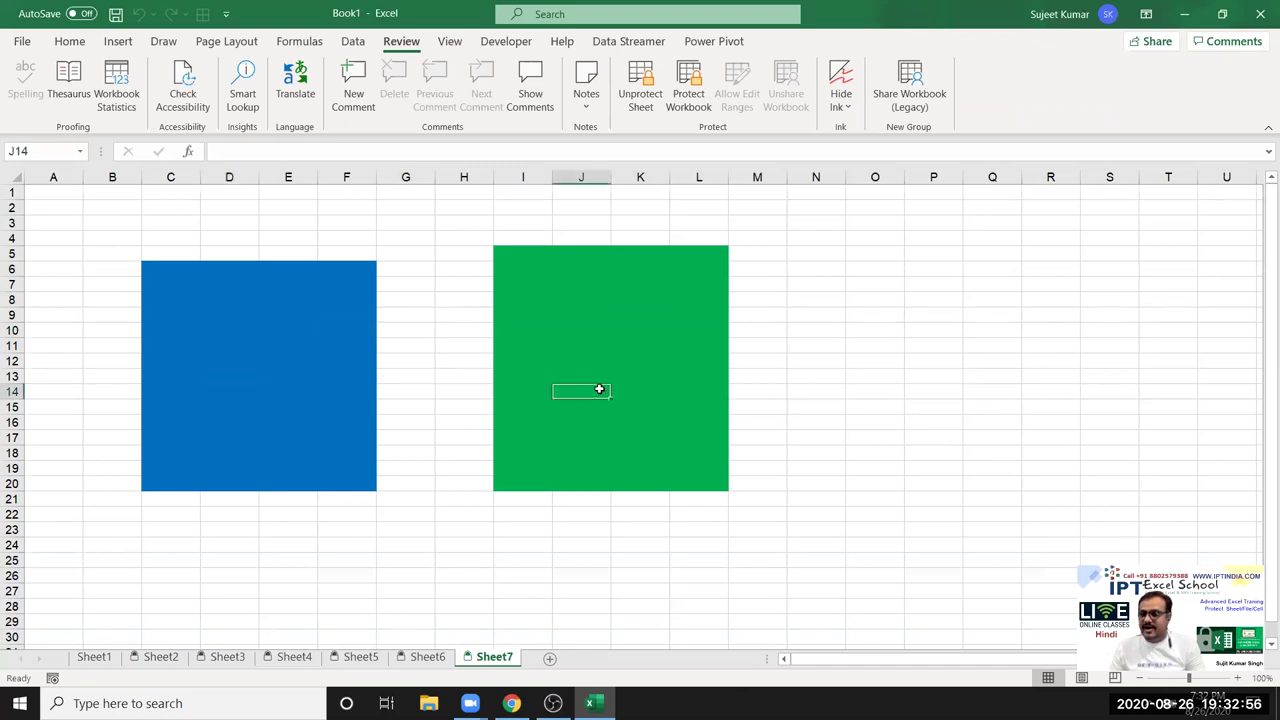
drag(529, 560, 104, 567)
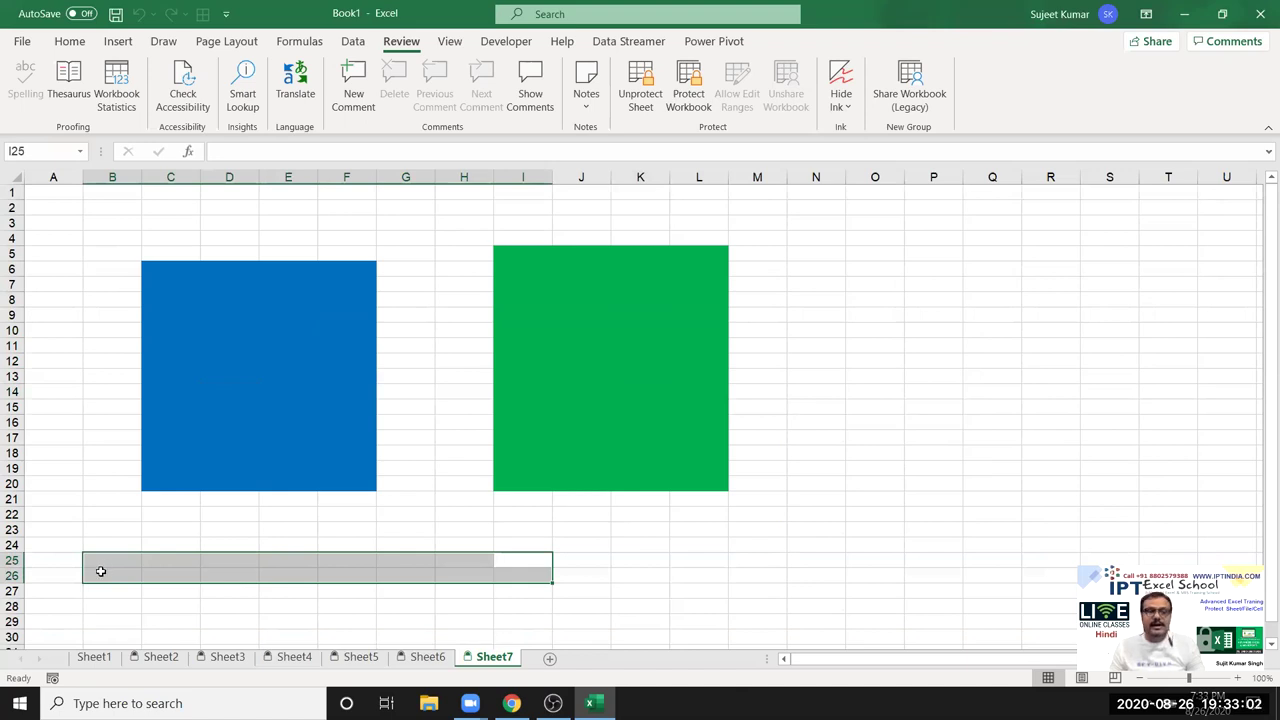
key(ctrl+a)
right_click(69, 231)
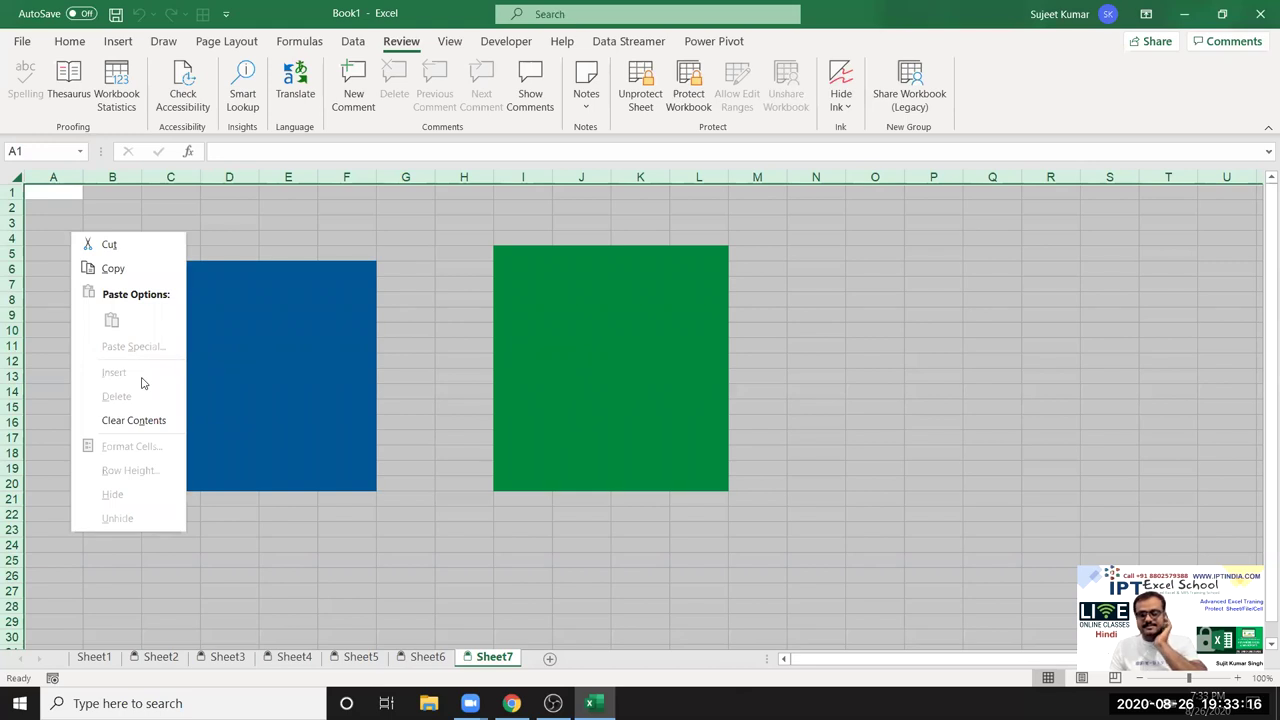
click(298, 367)
click(298, 367)
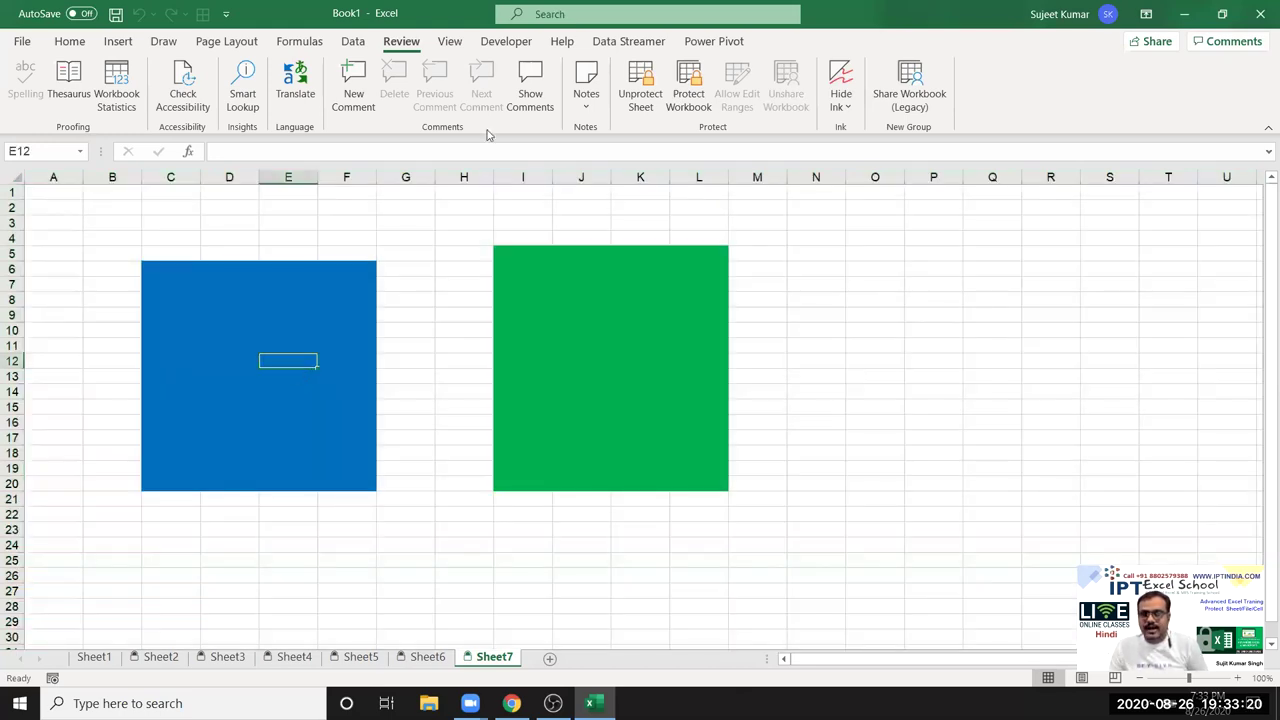
click(372, 80)
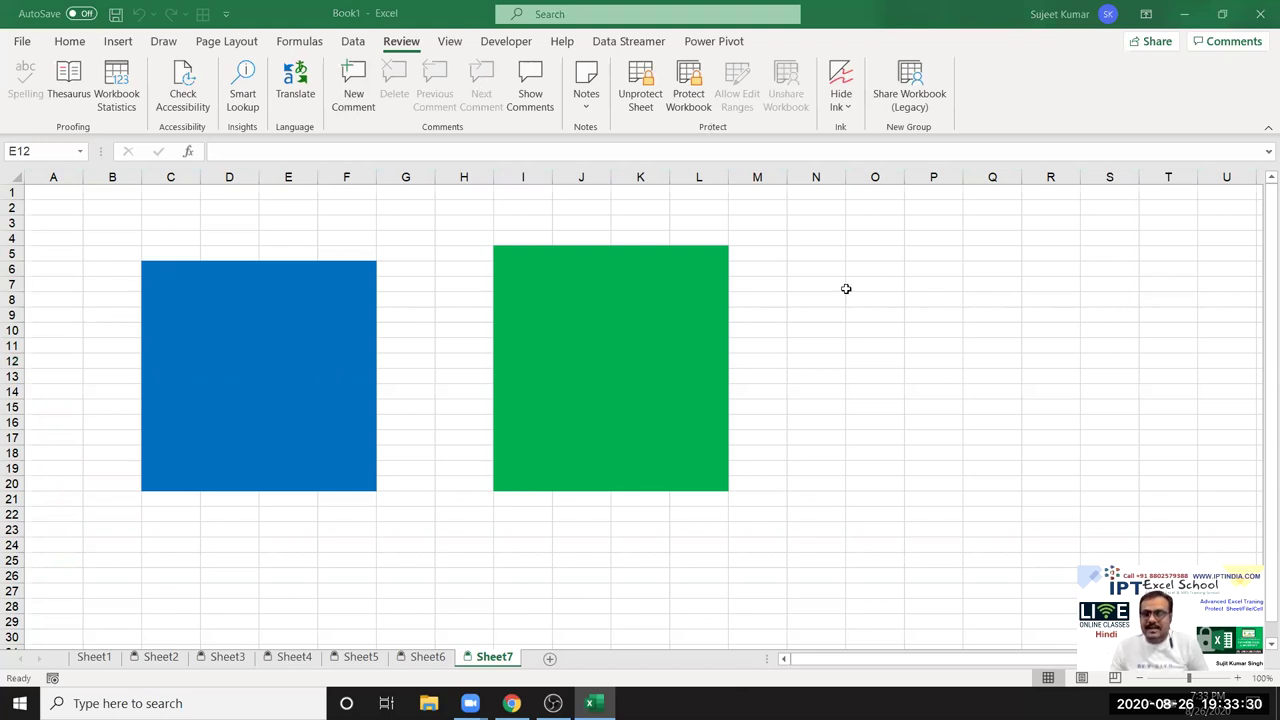
key(Escape)
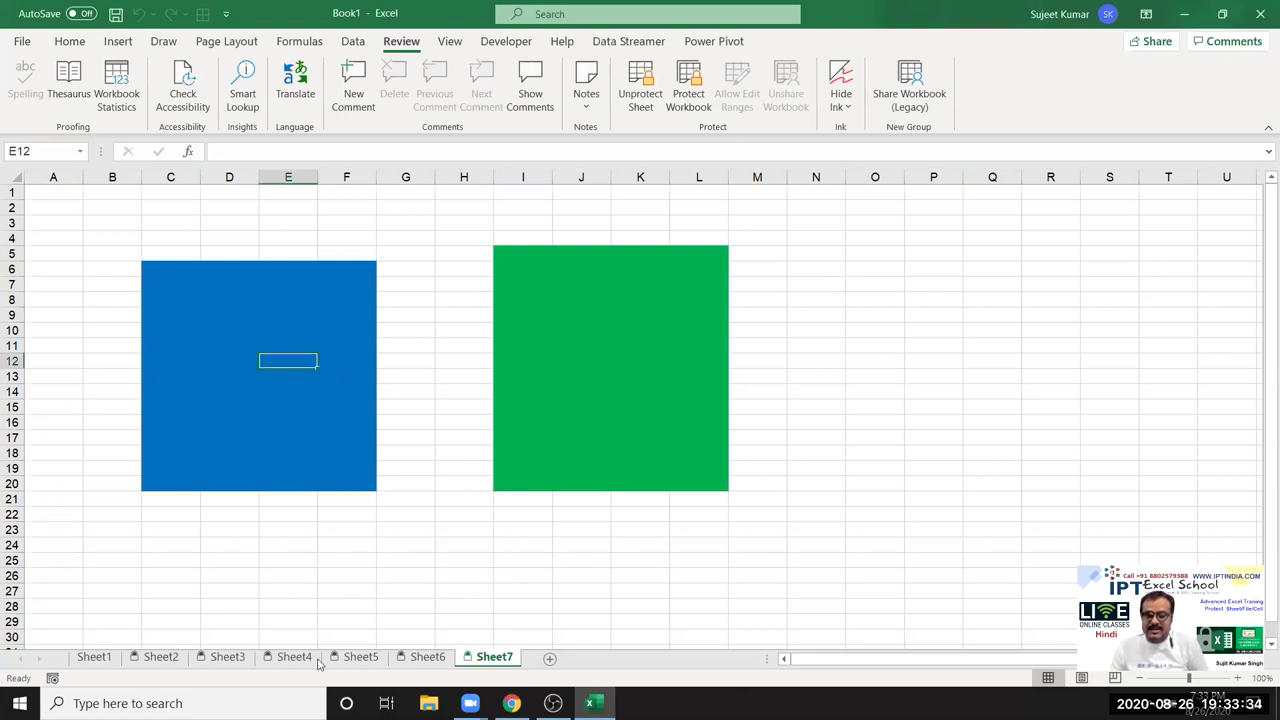
Delete Sheet7 from its tab menu and confirm.
right_click(481, 664)
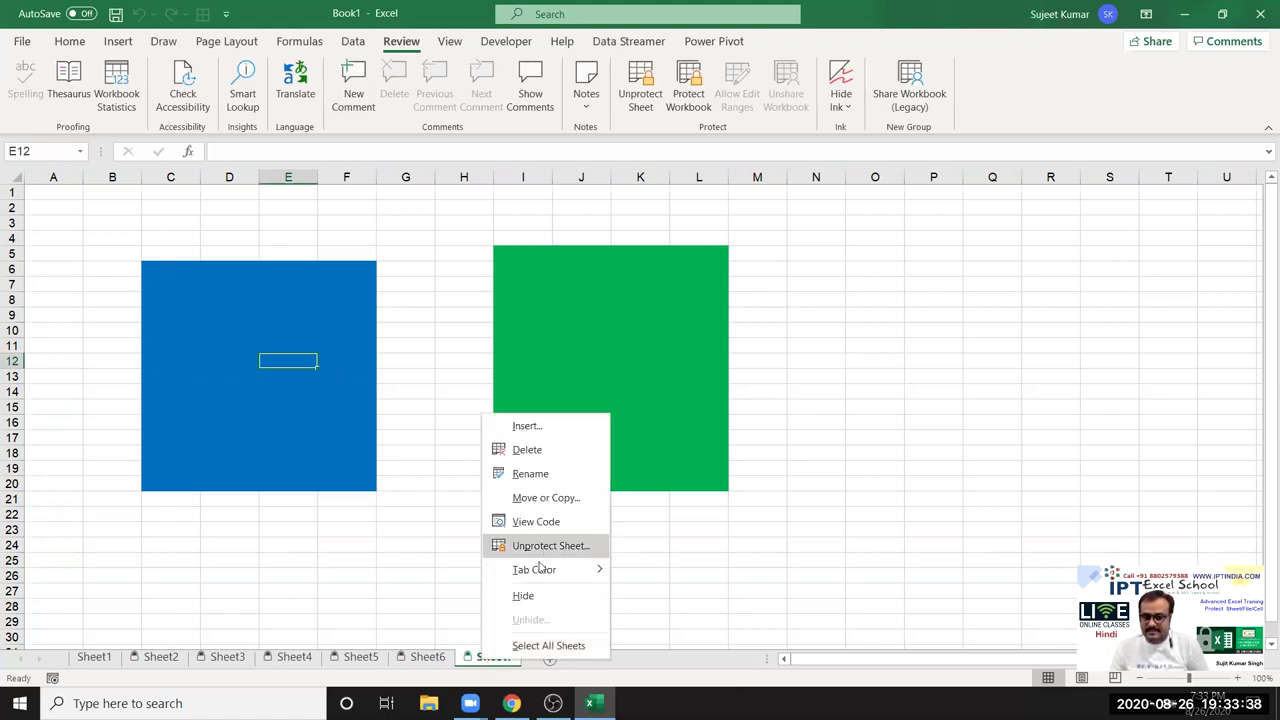
click(611, 416)
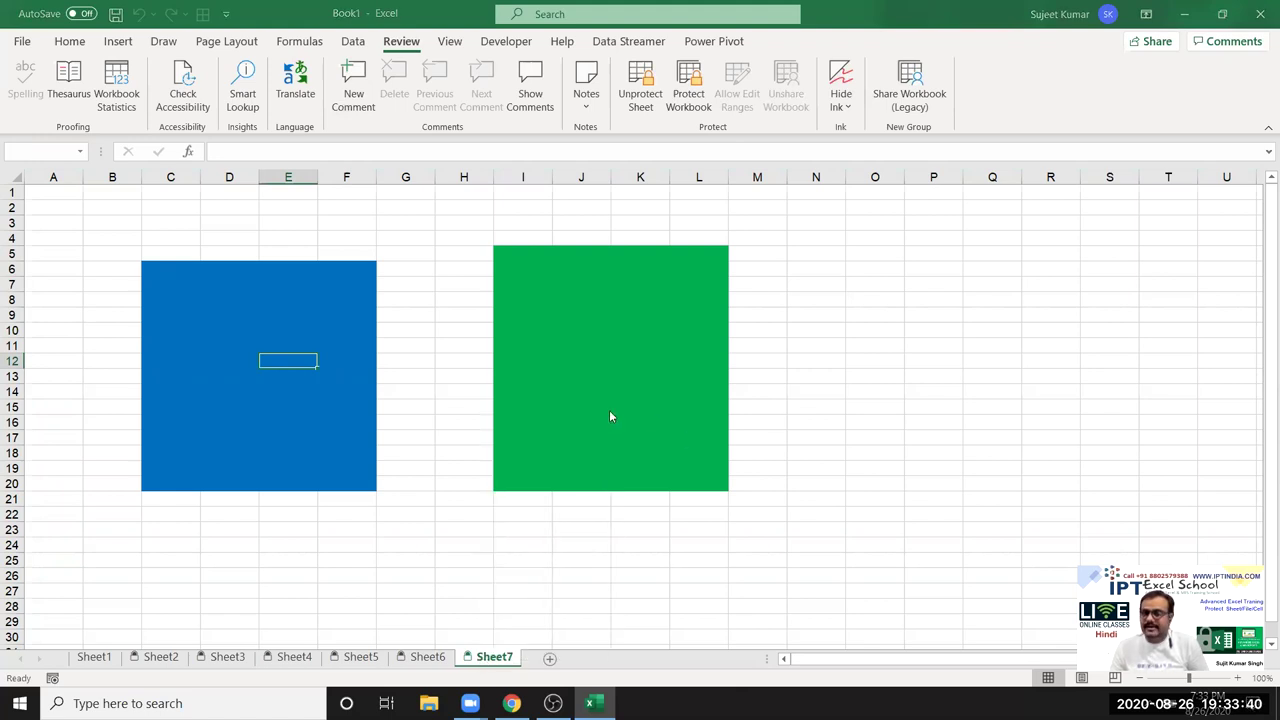
key(Return)
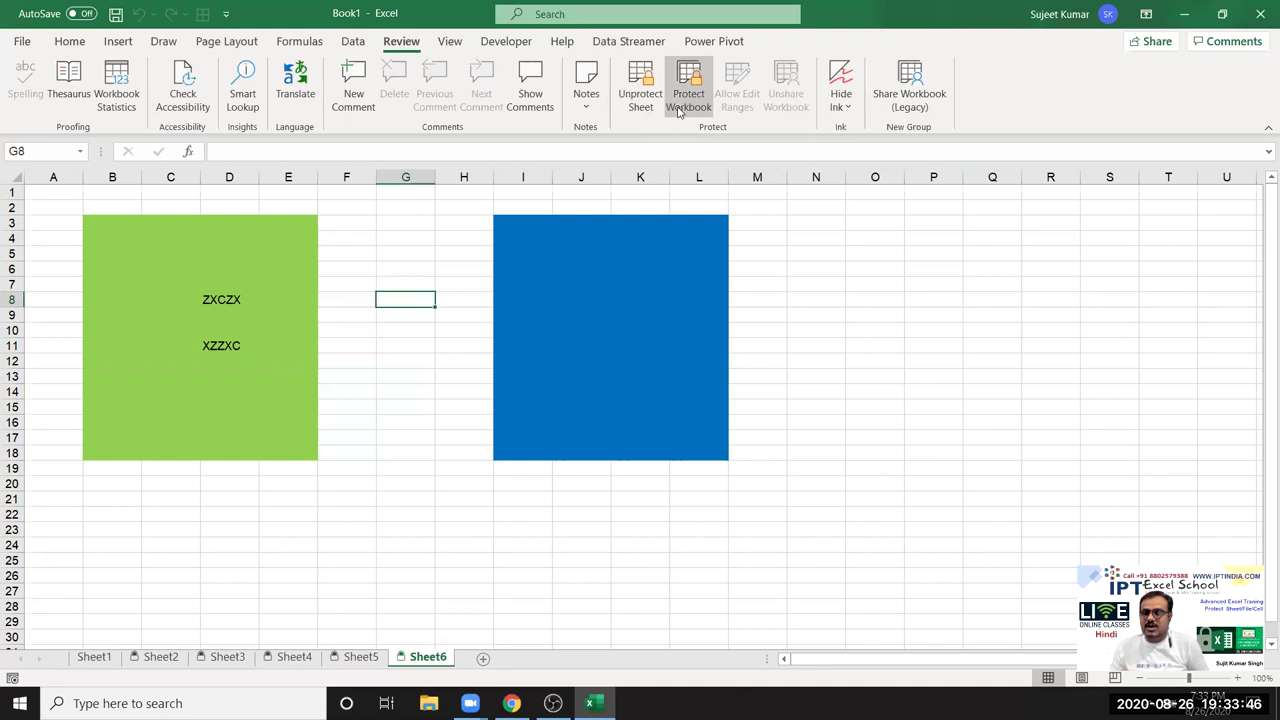
Protect the workbook structure and verify Sheet6's tab menu actions are now disabled.
click(678, 112)
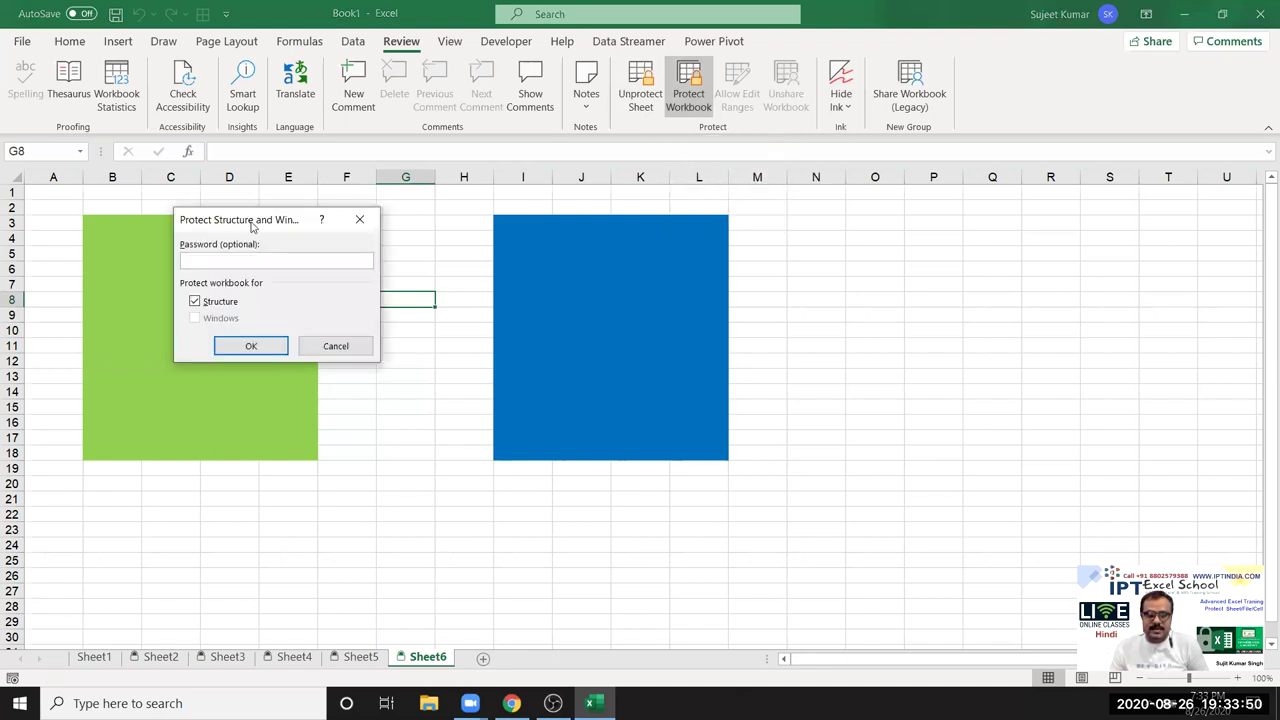
click(487, 397)
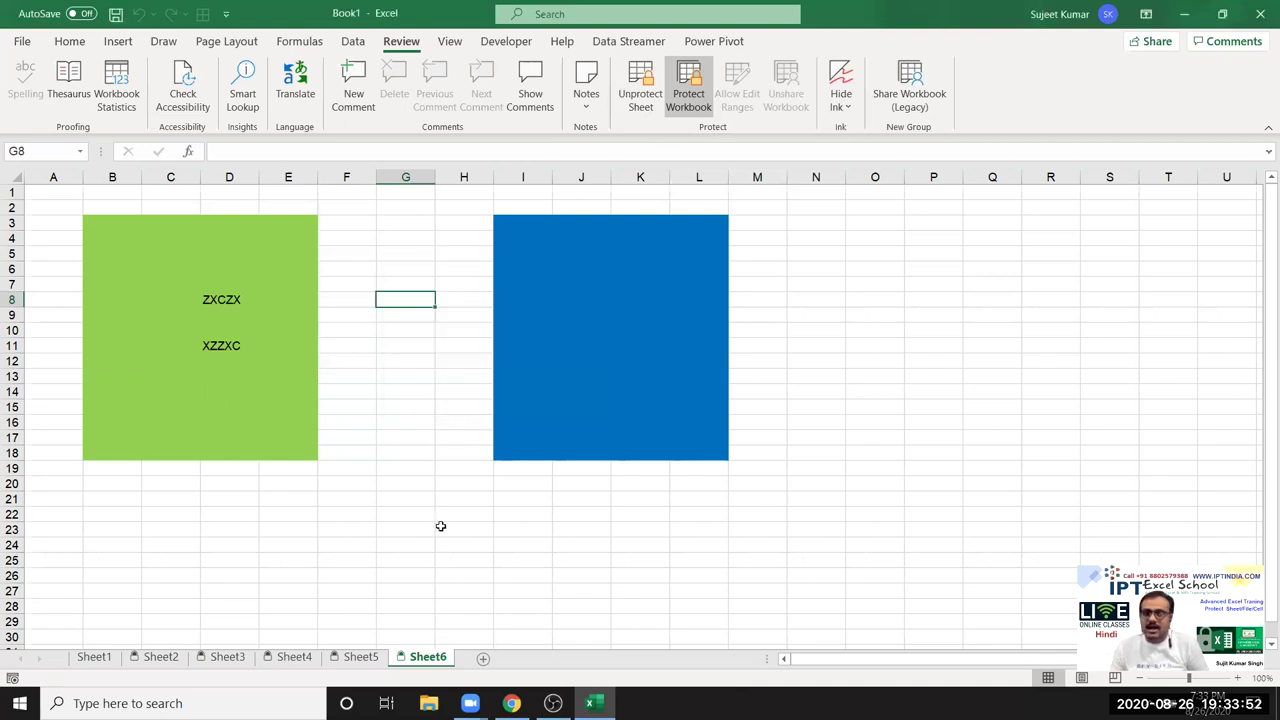
right_click(415, 655)
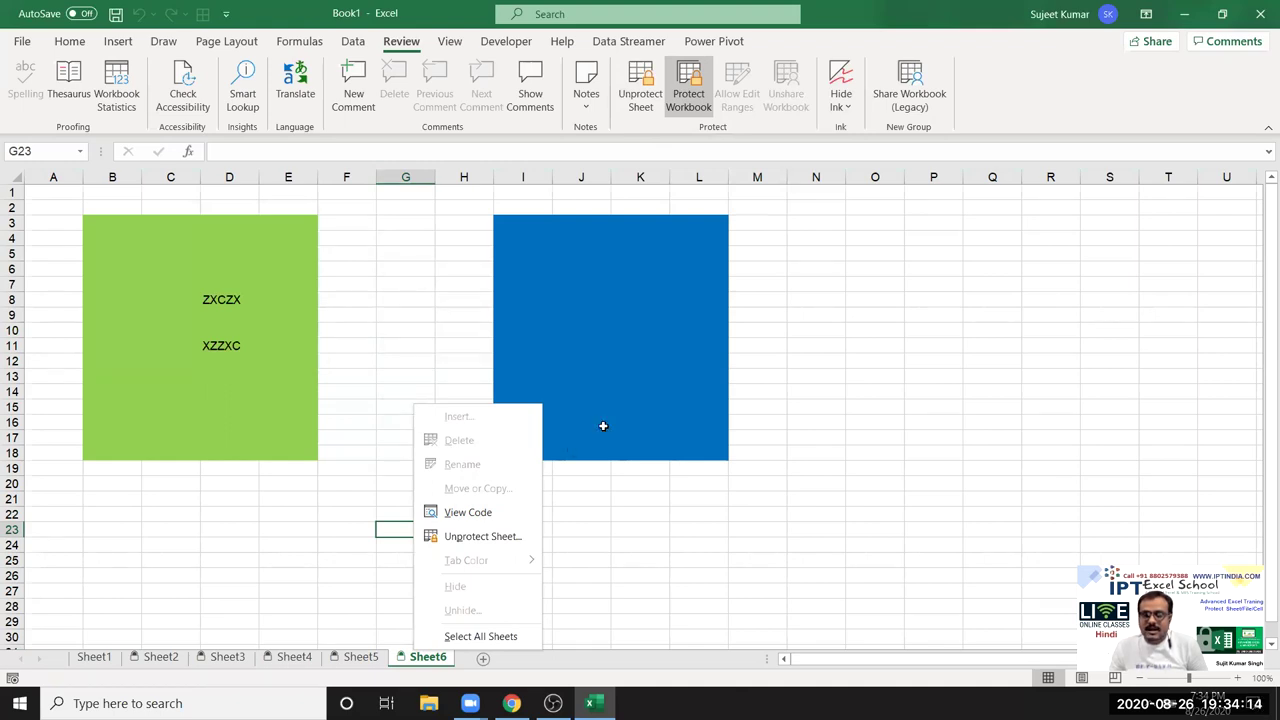
key(Escape)
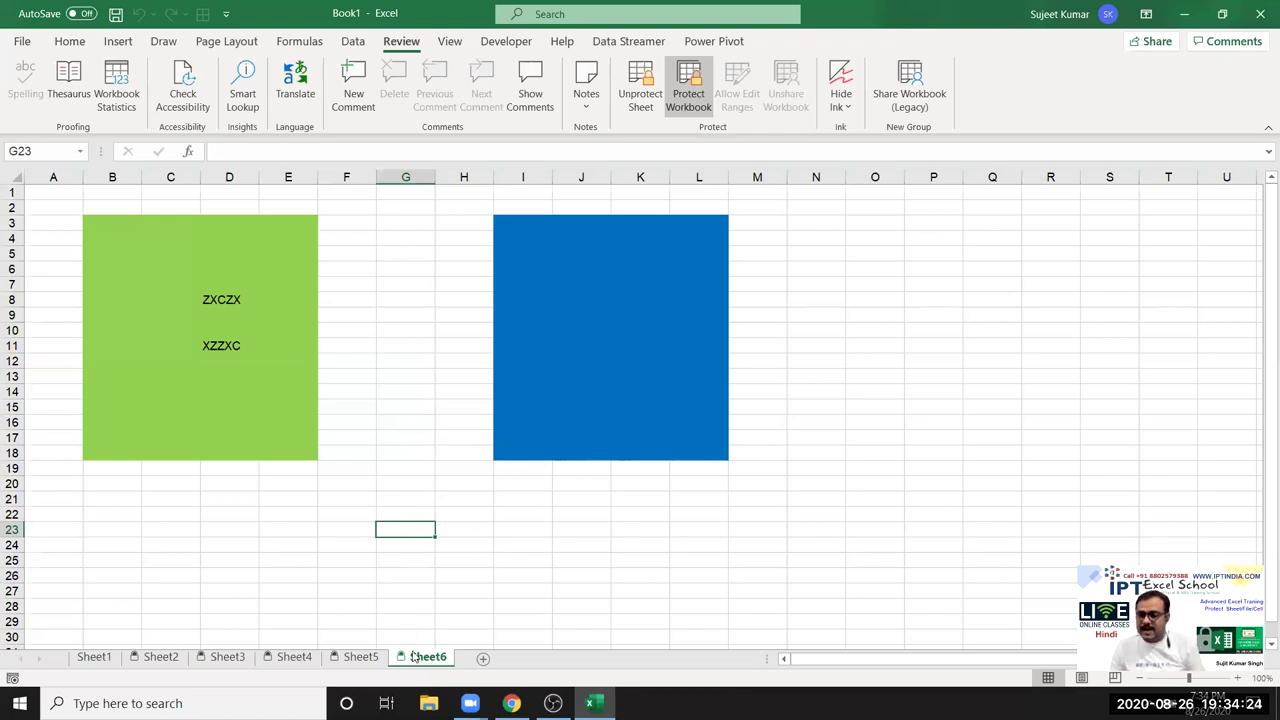
drag(413, 640, 384, 558)
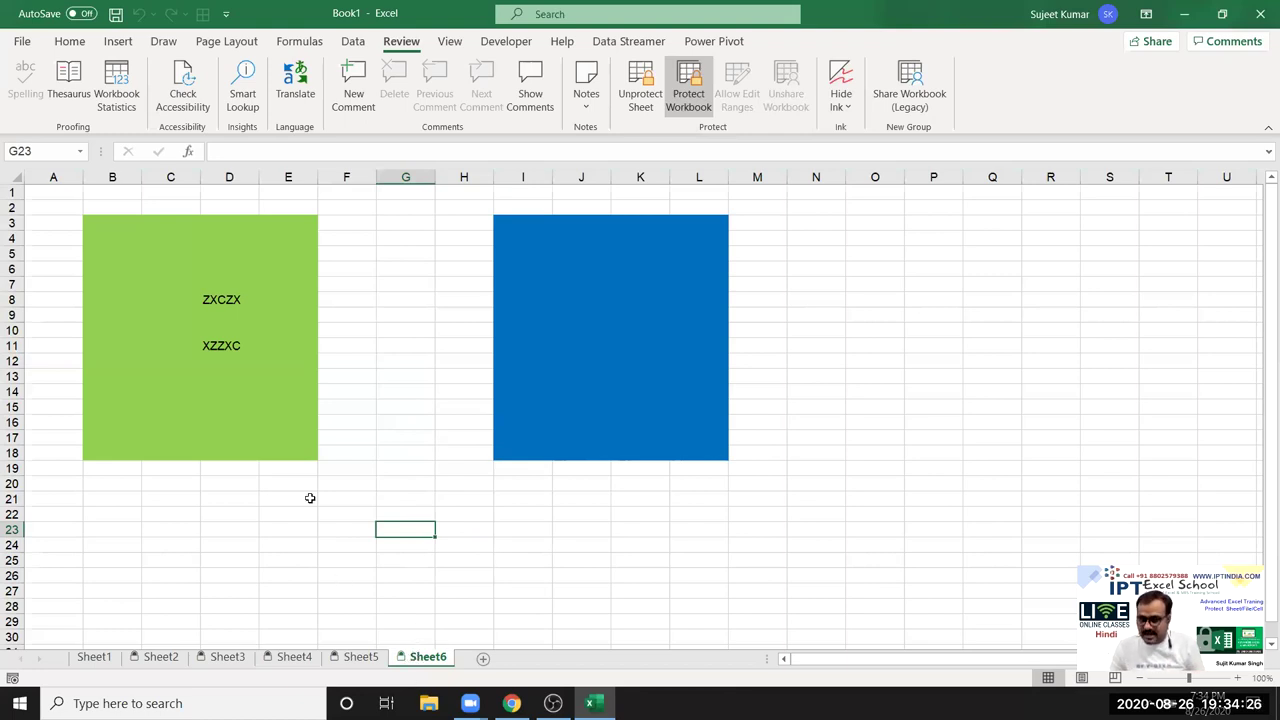
right_click(433, 660)
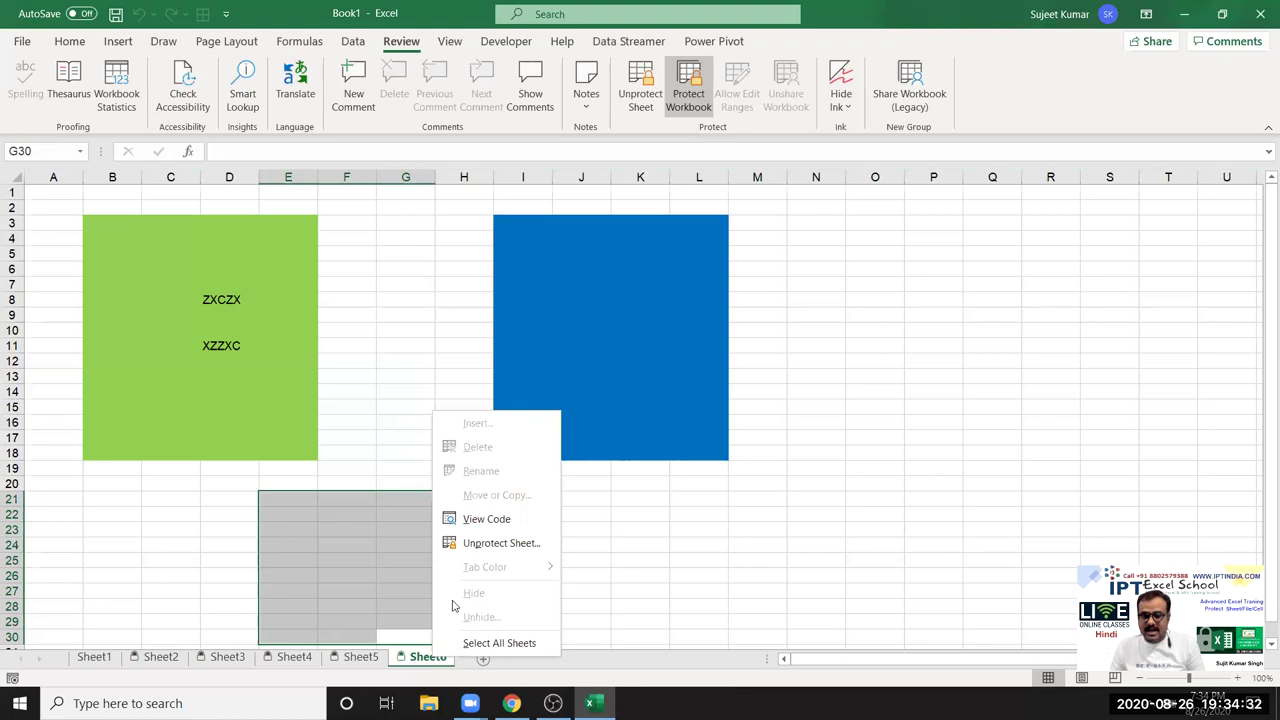
click(419, 665)
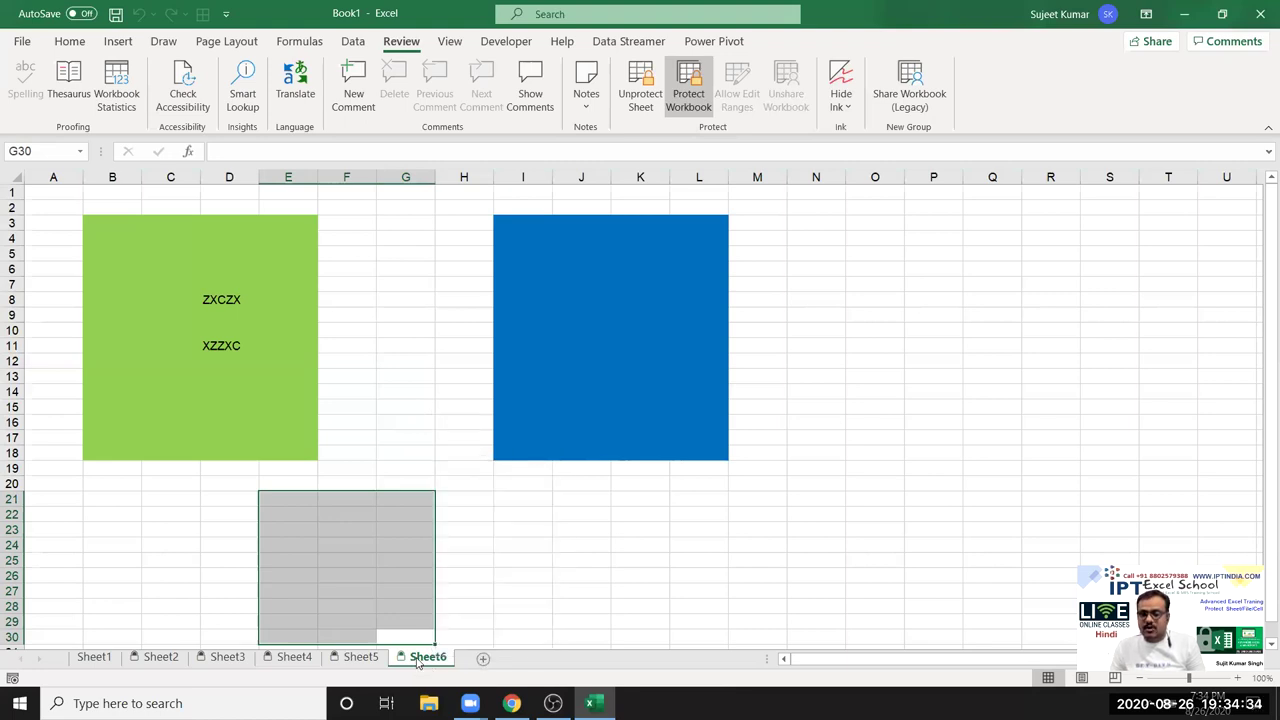
right_click(422, 651)
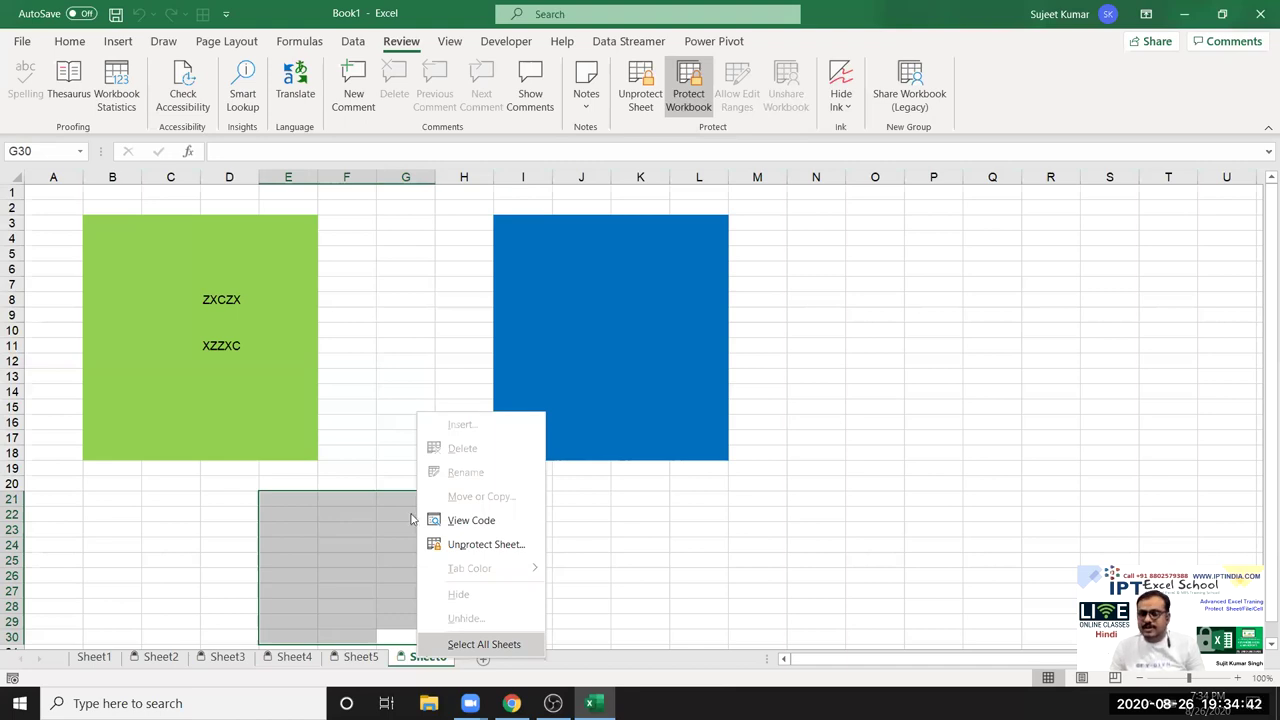
key(Escape)
click(724, 546)
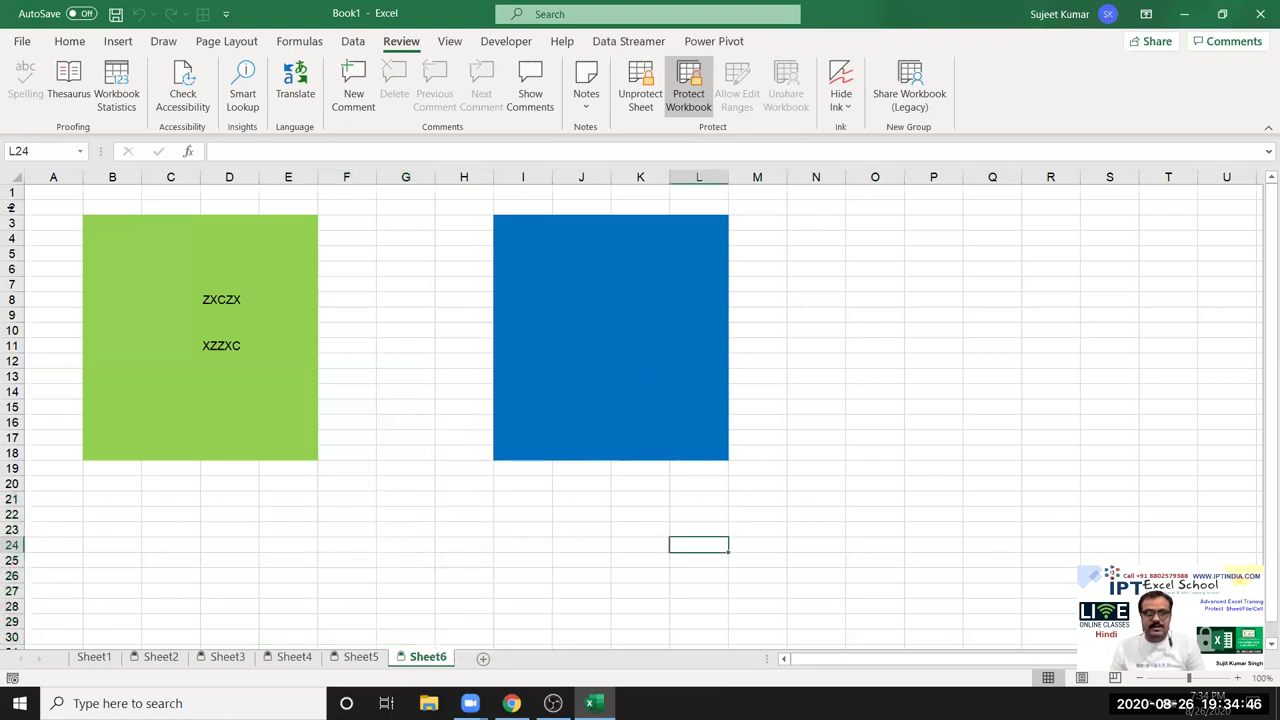
Inspect the open/modify password fields in Save As General Options, then cancel without saving.
click(30, 48)
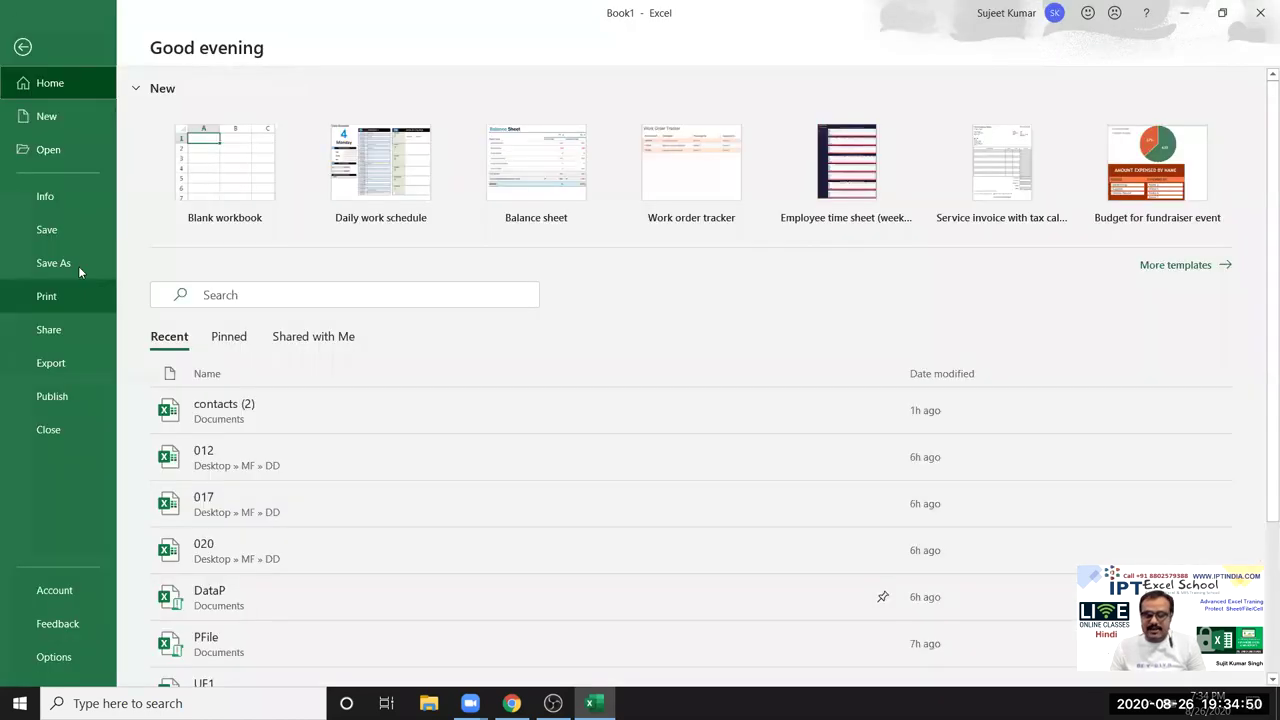
click(78, 266)
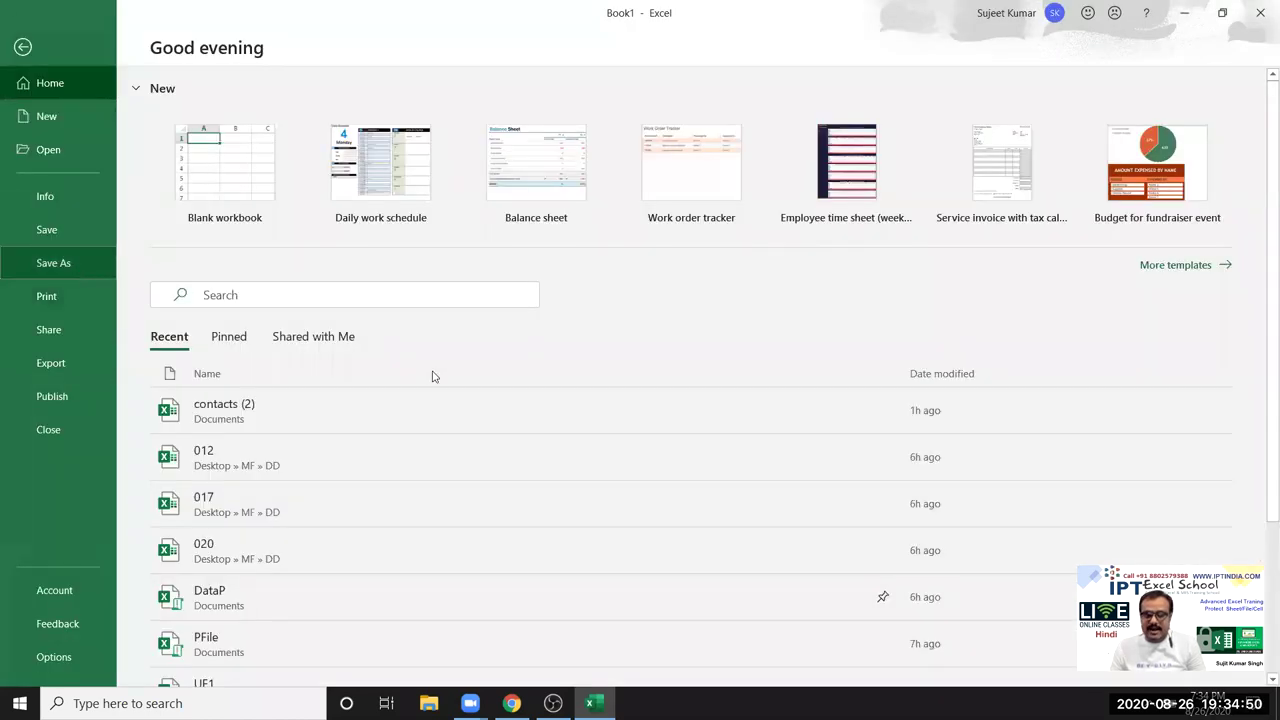
click(231, 347)
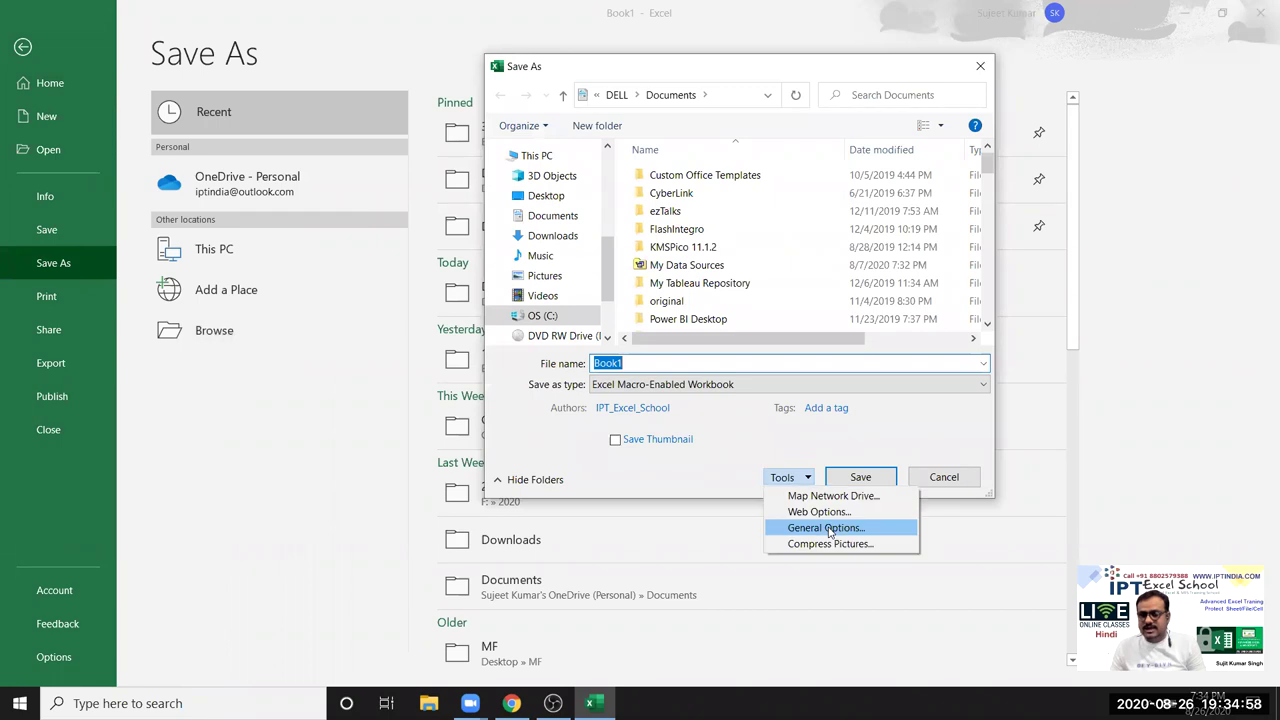
click(830, 529)
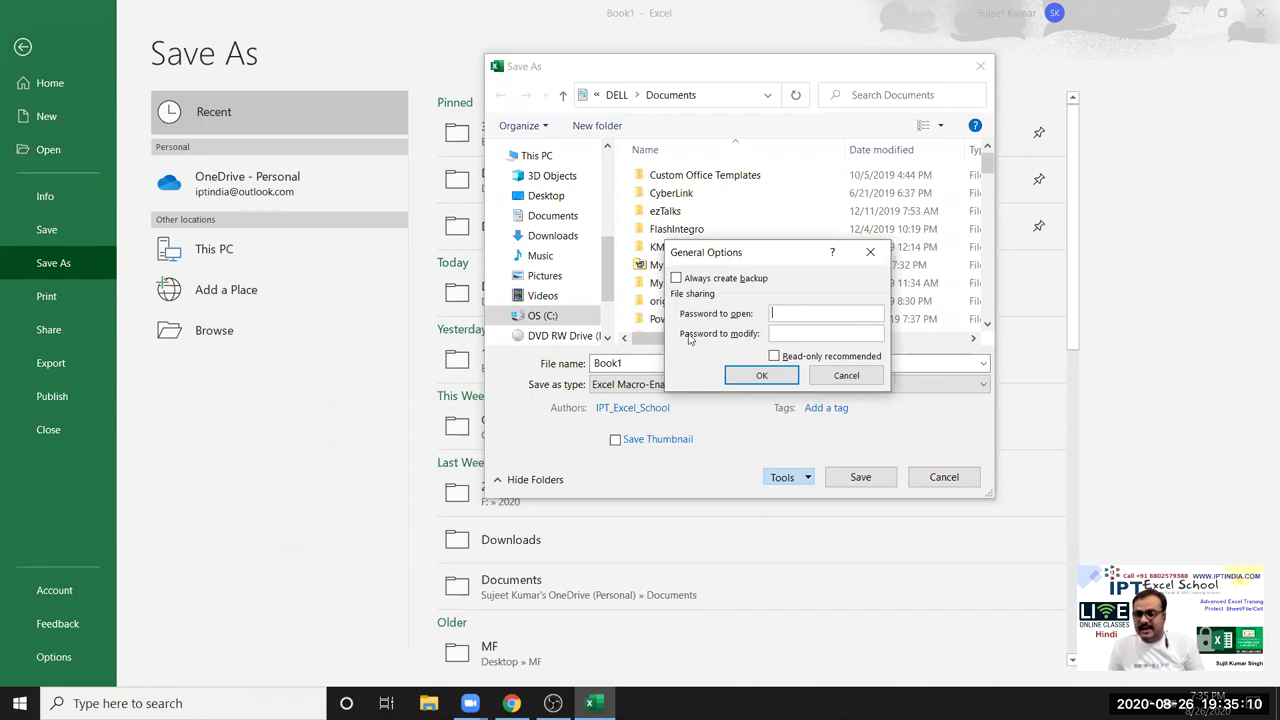
click(805, 332)
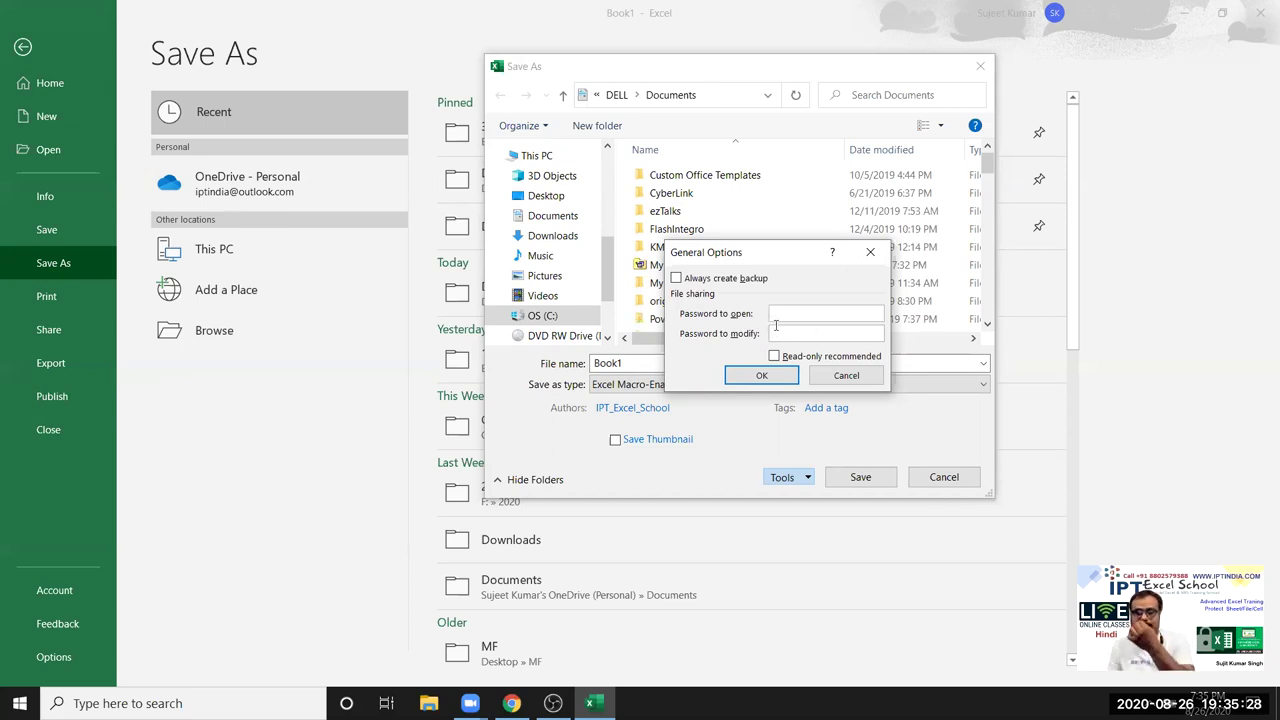
click(790, 331)
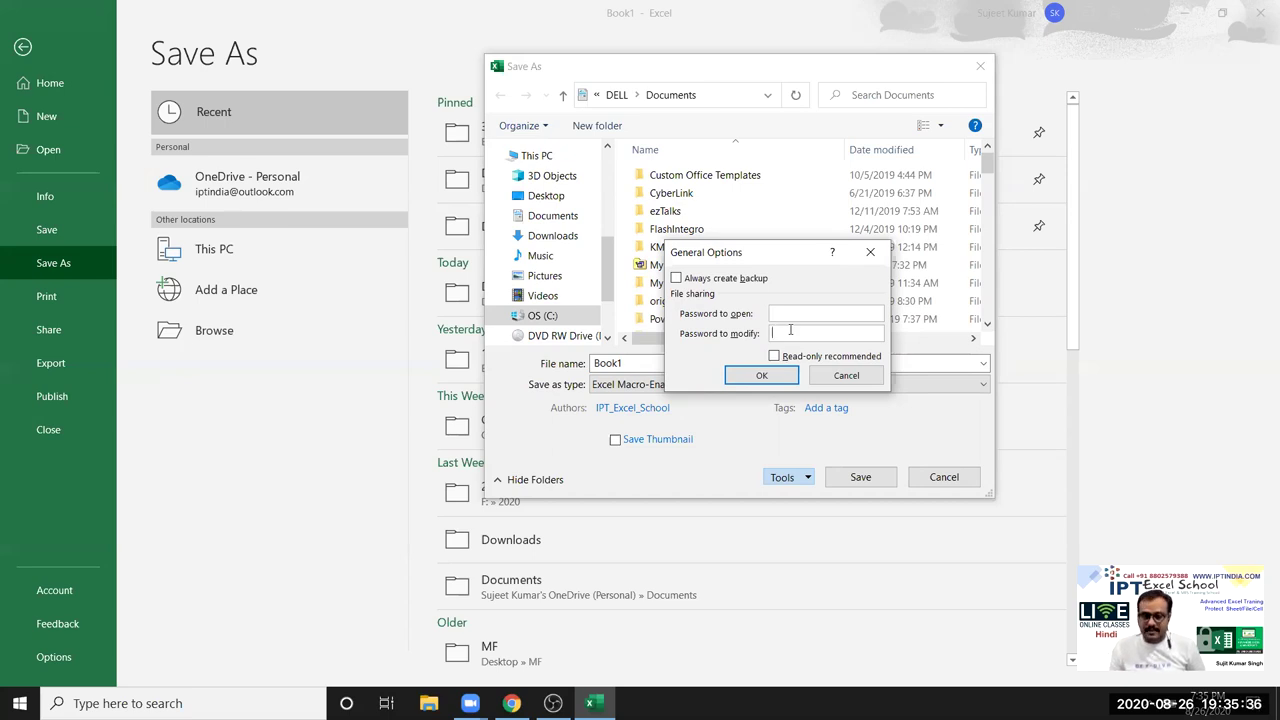
click(845, 377)
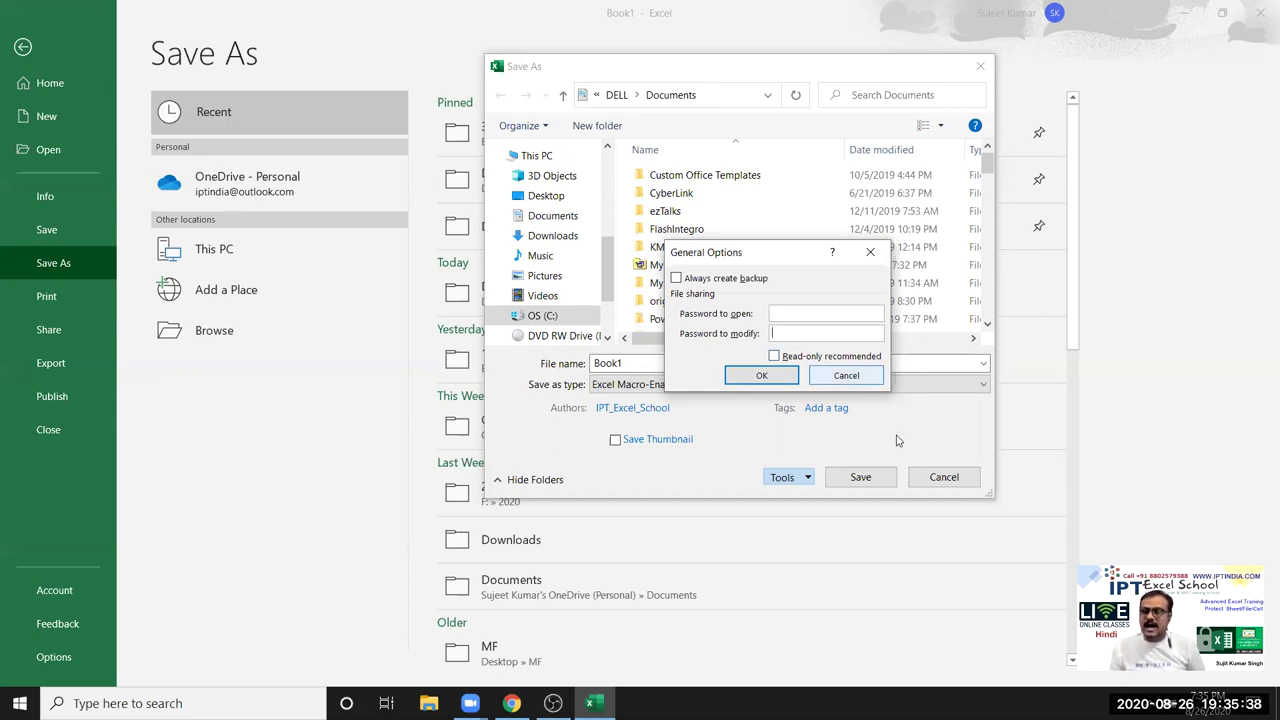
click(944, 477)
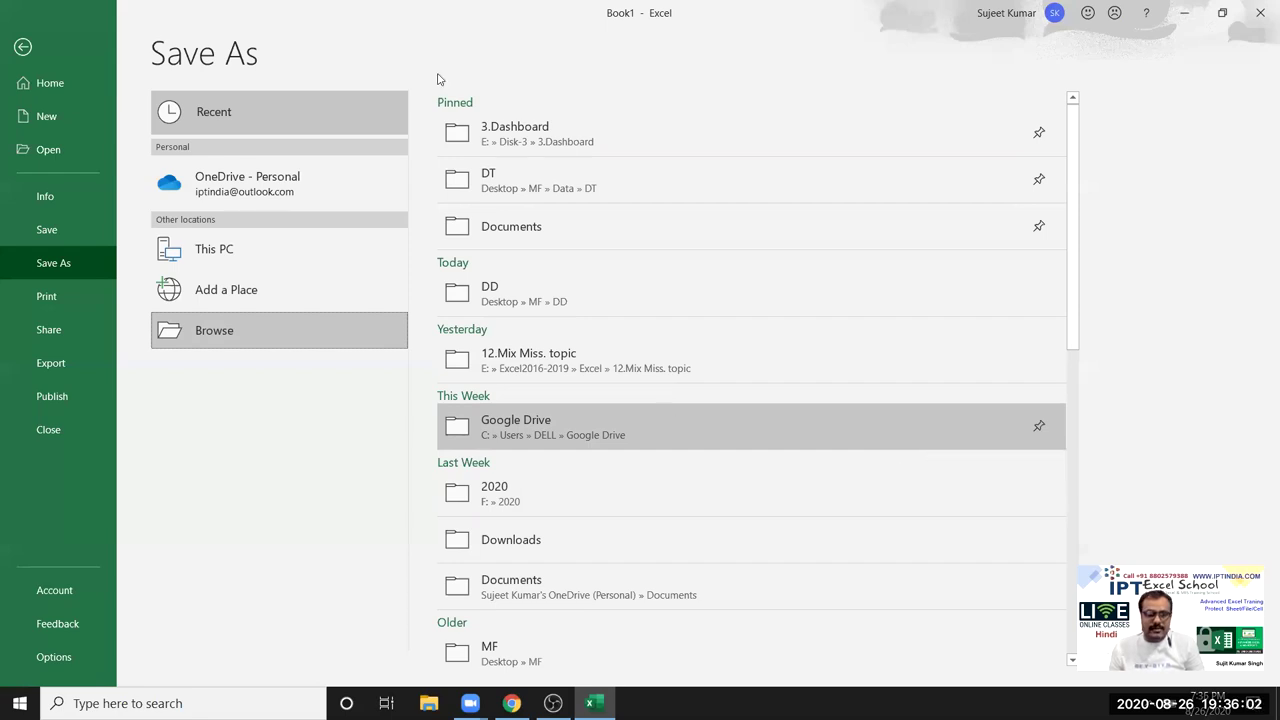
Open Info > Protect Workbook > Encrypt with Password, then close it without a password.
click(76, 196)
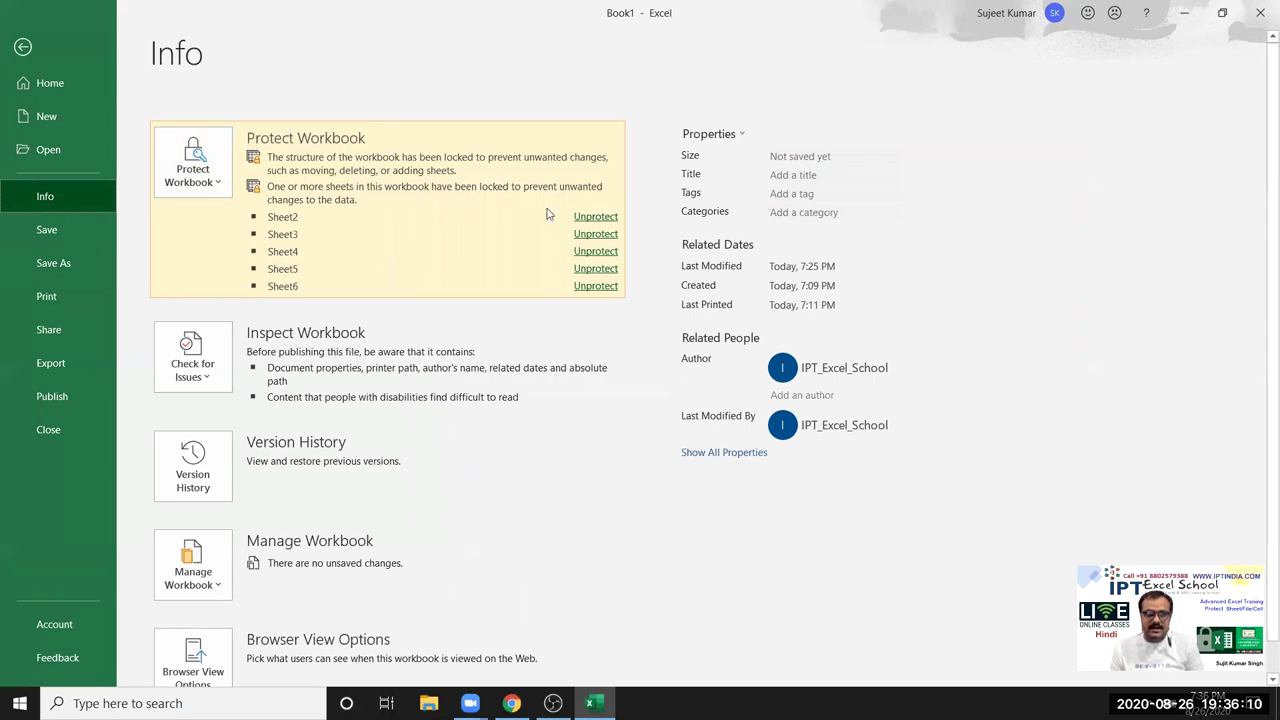
click(219, 190)
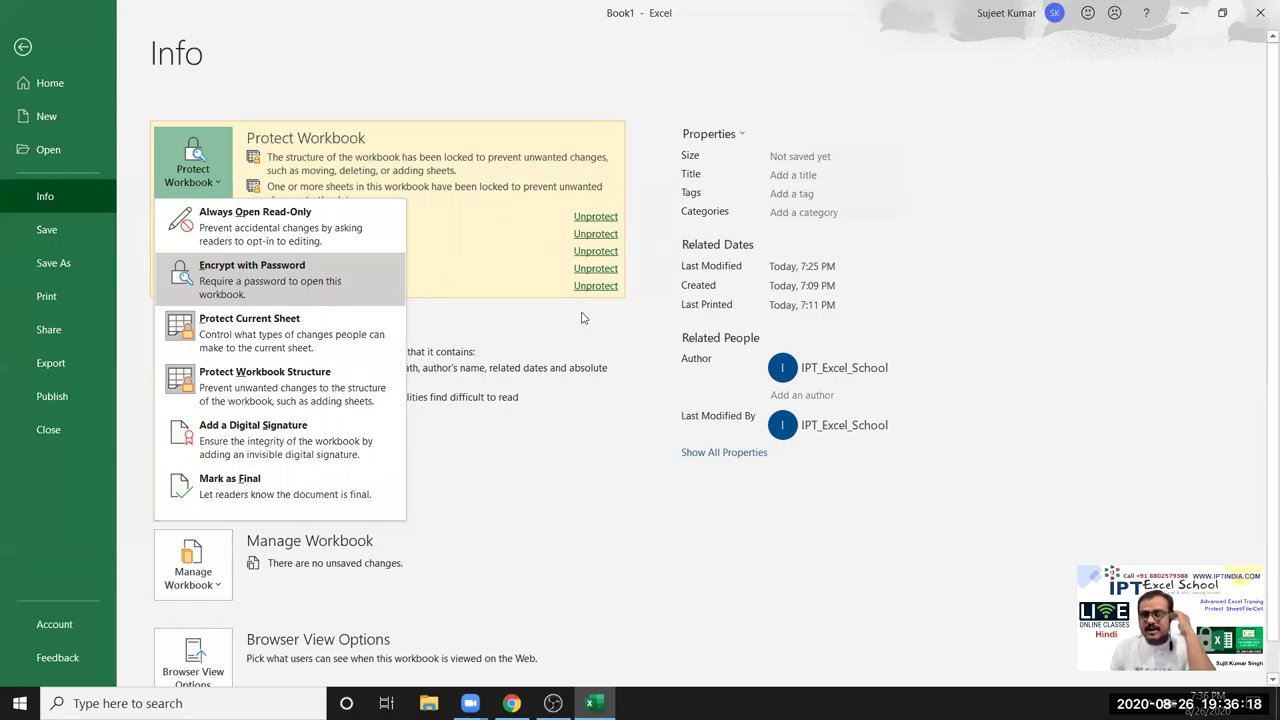
key(Return)
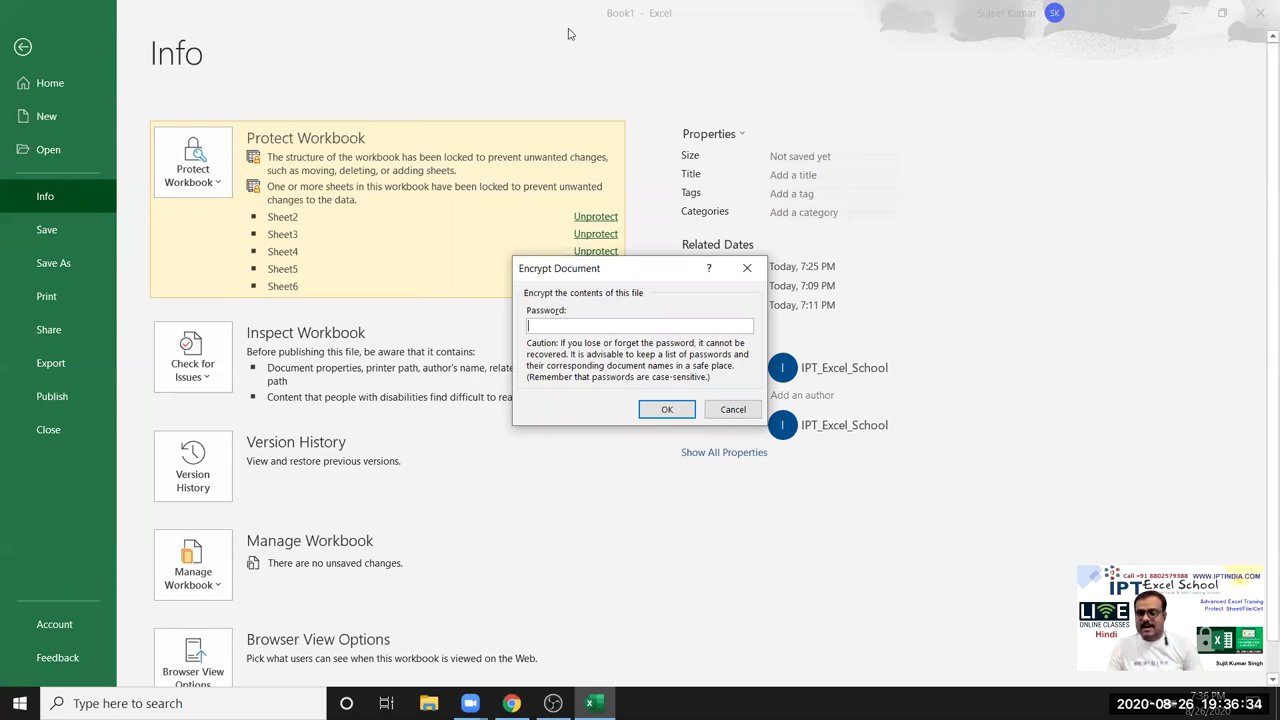
key(Escape)
Minimize the Excel window to the taskbar.
click(1187, 14)
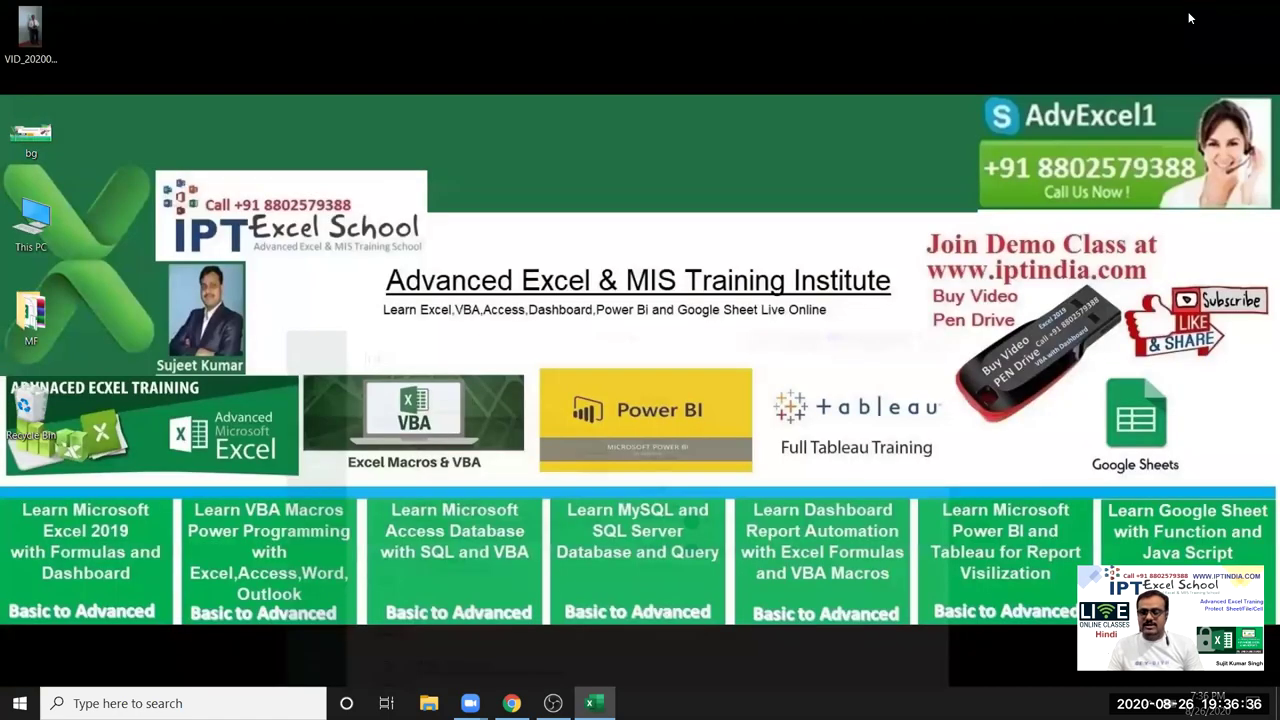